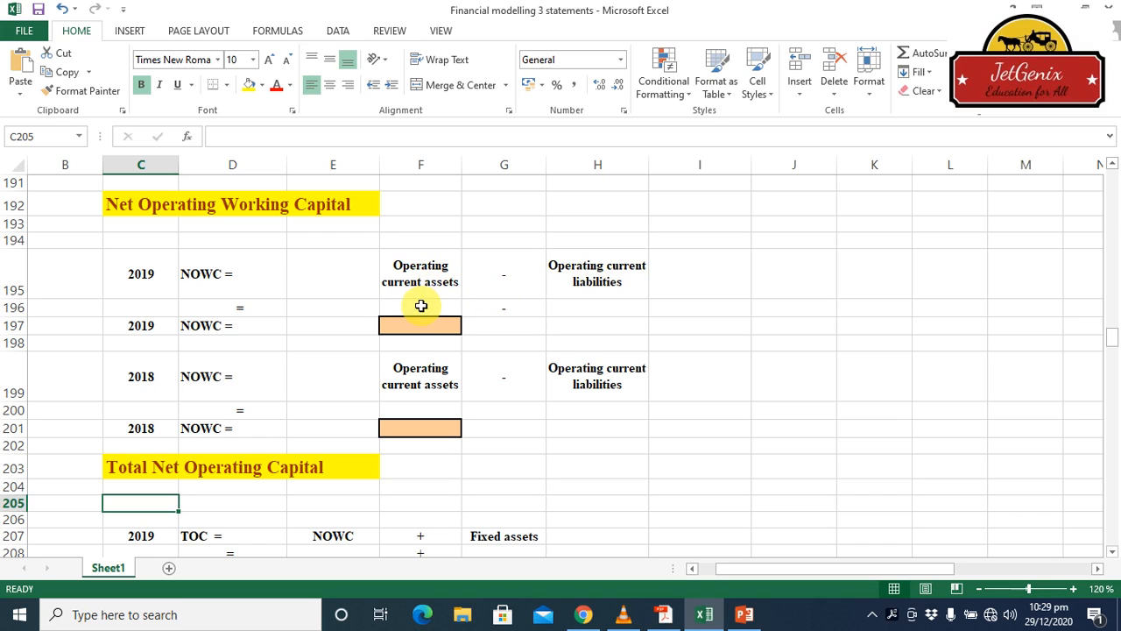
# Begin a formula in cell F196 for 2019 operating current assets and go to the assets section of the balance sheet
pyautogui.click(421, 307)
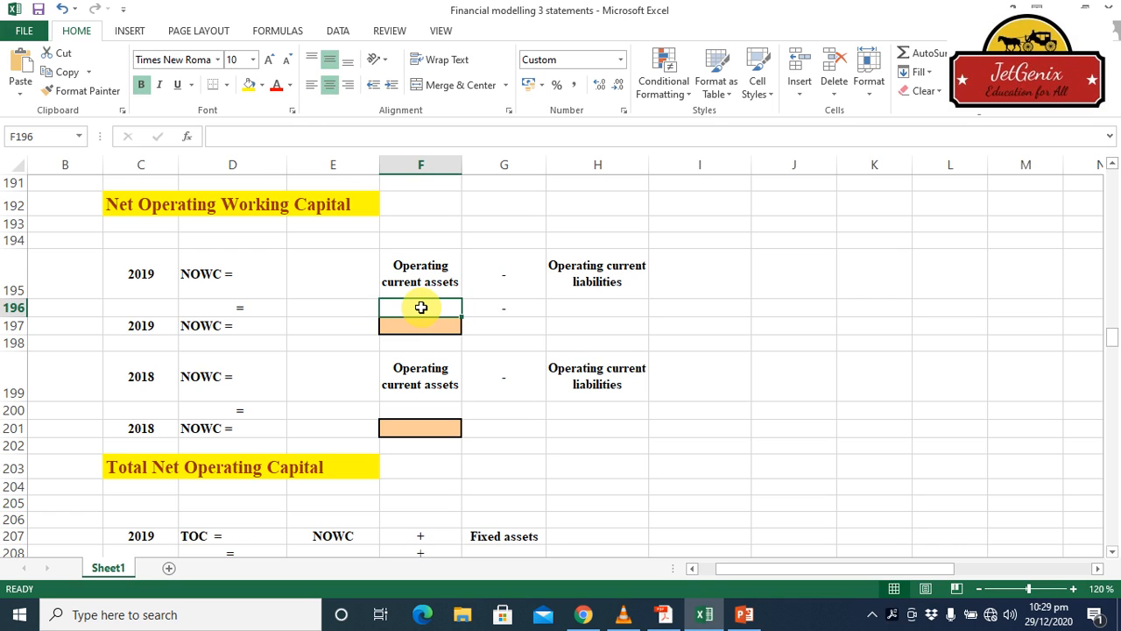
pyautogui.write('=')
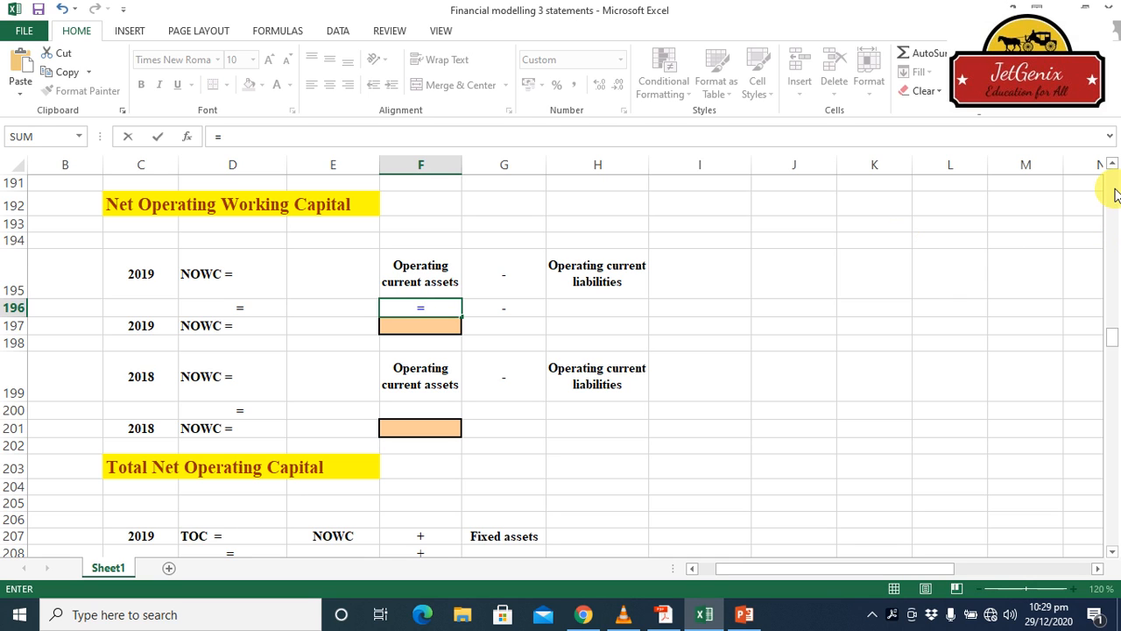
pyautogui.scroll(20, 1115, 194)
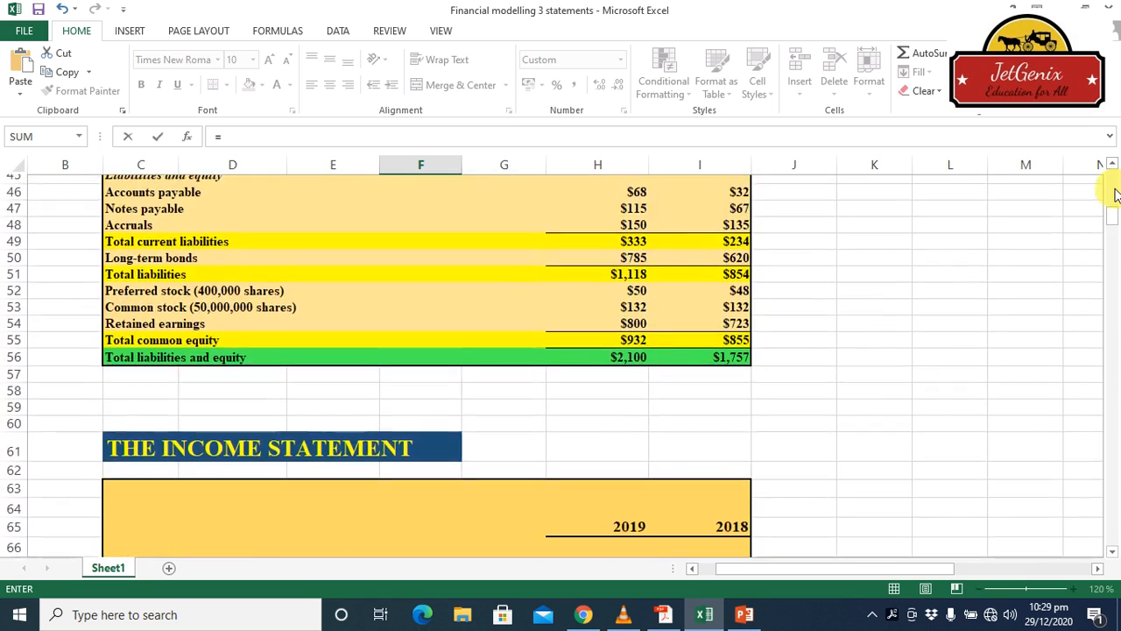
pyautogui.scroll(7, 1115, 195)
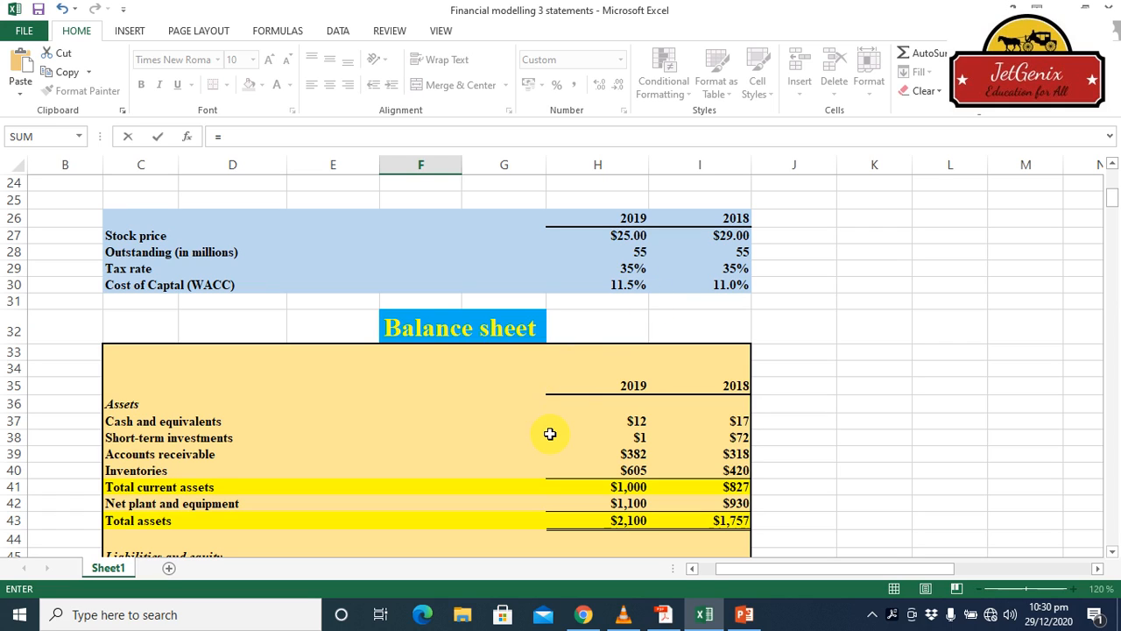
pyautogui.click(638, 439)
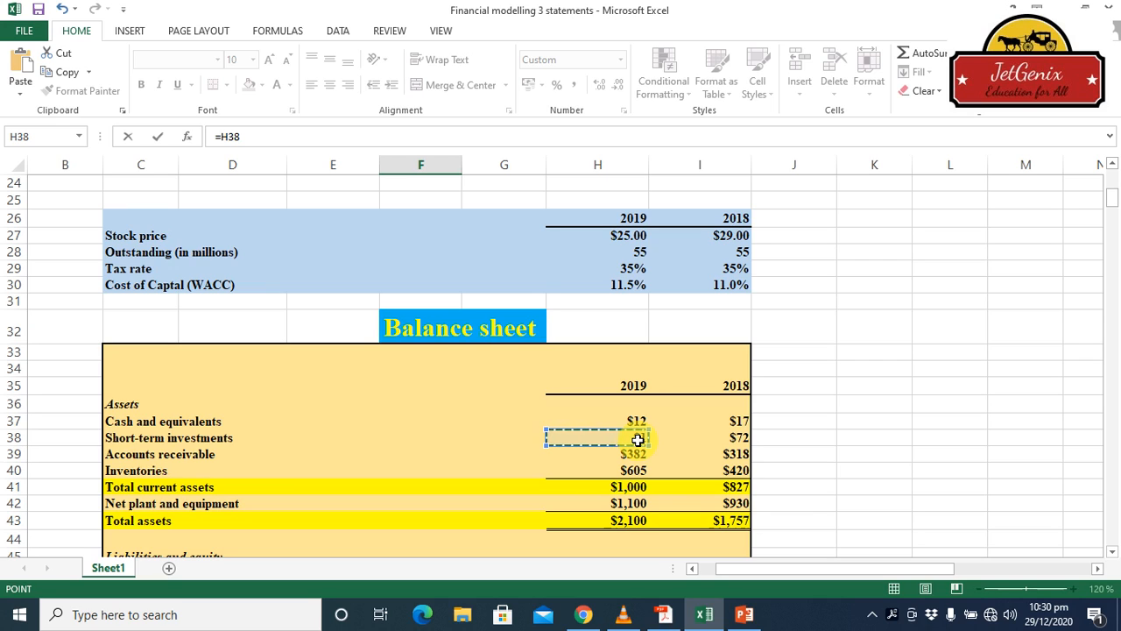
pyautogui.write('+')
pyautogui.press('BackSpace')
pyautogui.press('BackSpace')
pyautogui.press('BackSpace')
pyautogui.press('BackSpace')
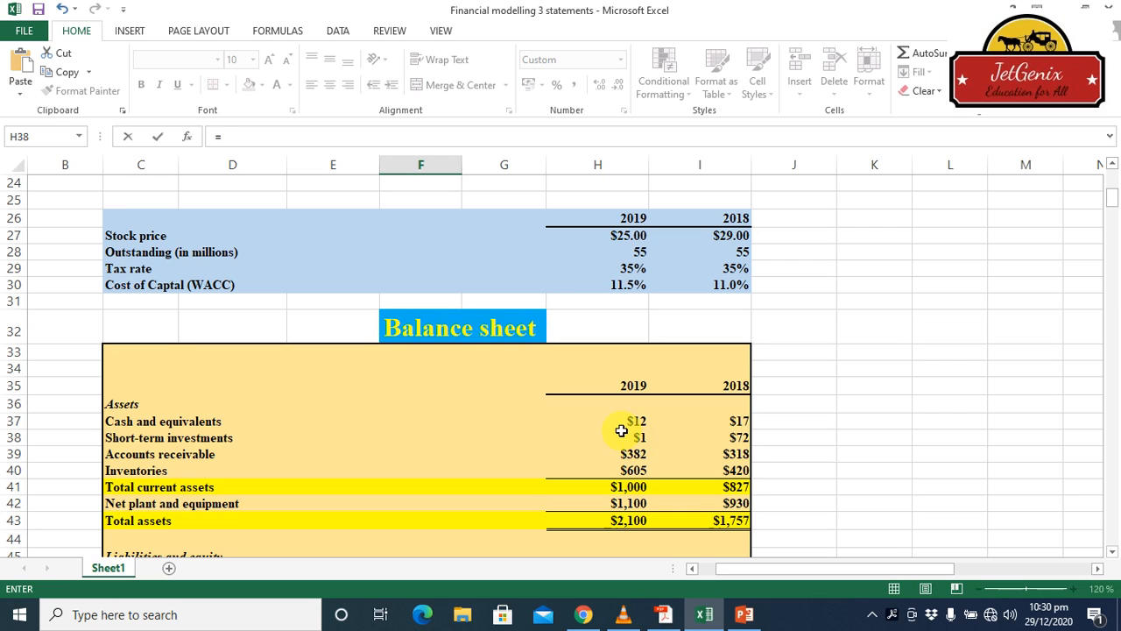
# Complete the 2019 operating current assets formula as =H37+H39+H40, adding cash and equivalents, accounts receivable and inventories
pyautogui.click(637, 421)
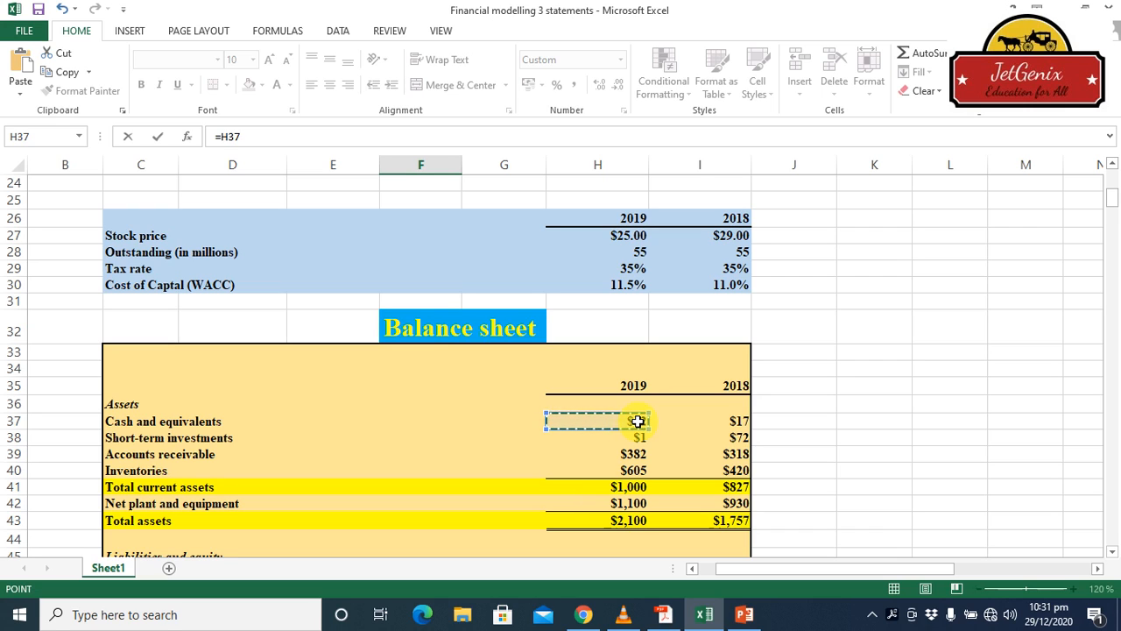
pyautogui.write('+')
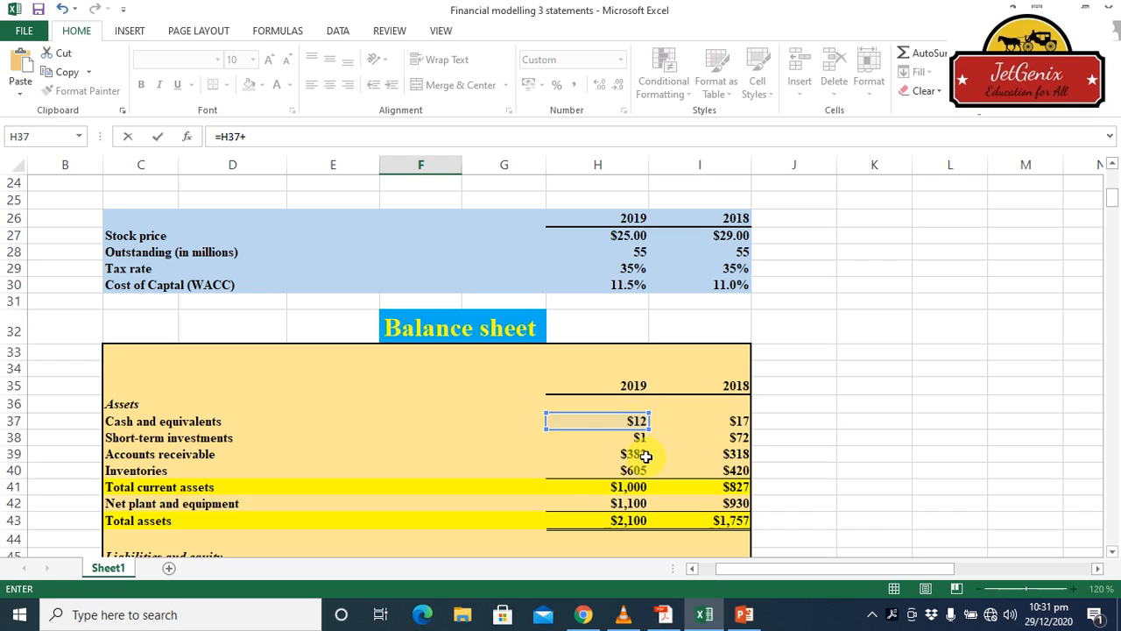
pyautogui.click(643, 454)
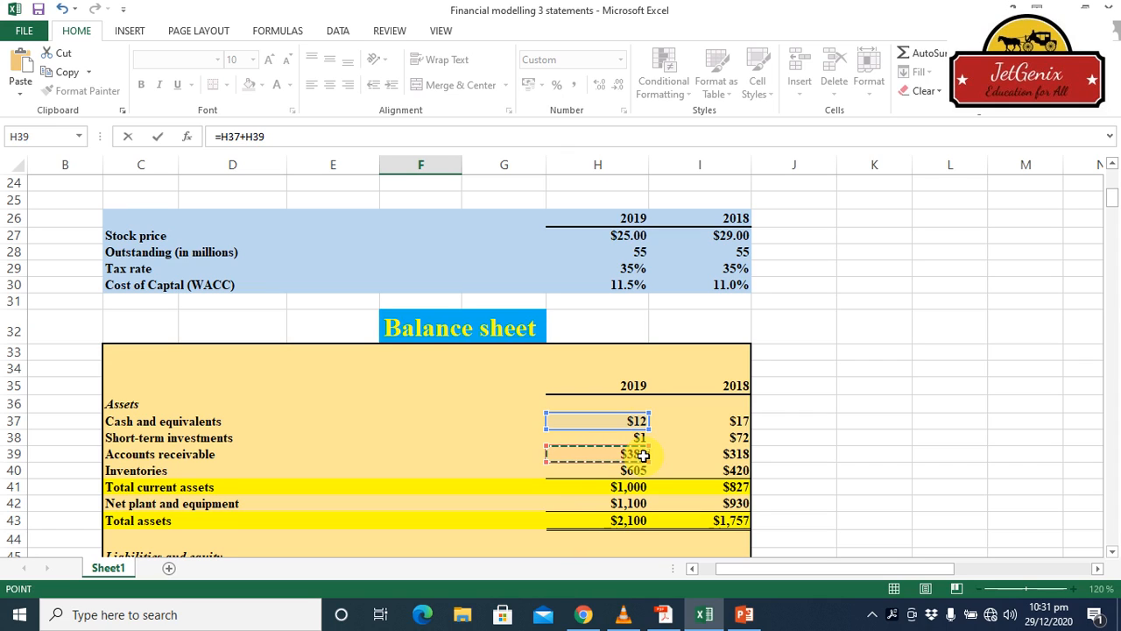
pyautogui.write('+')
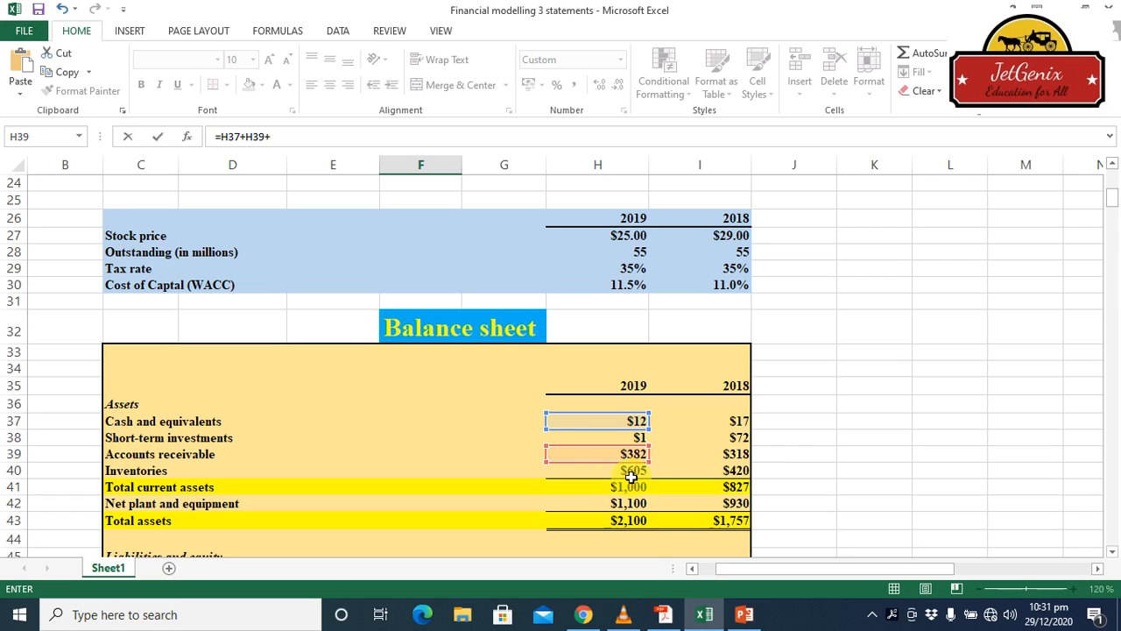
pyautogui.click(632, 473)
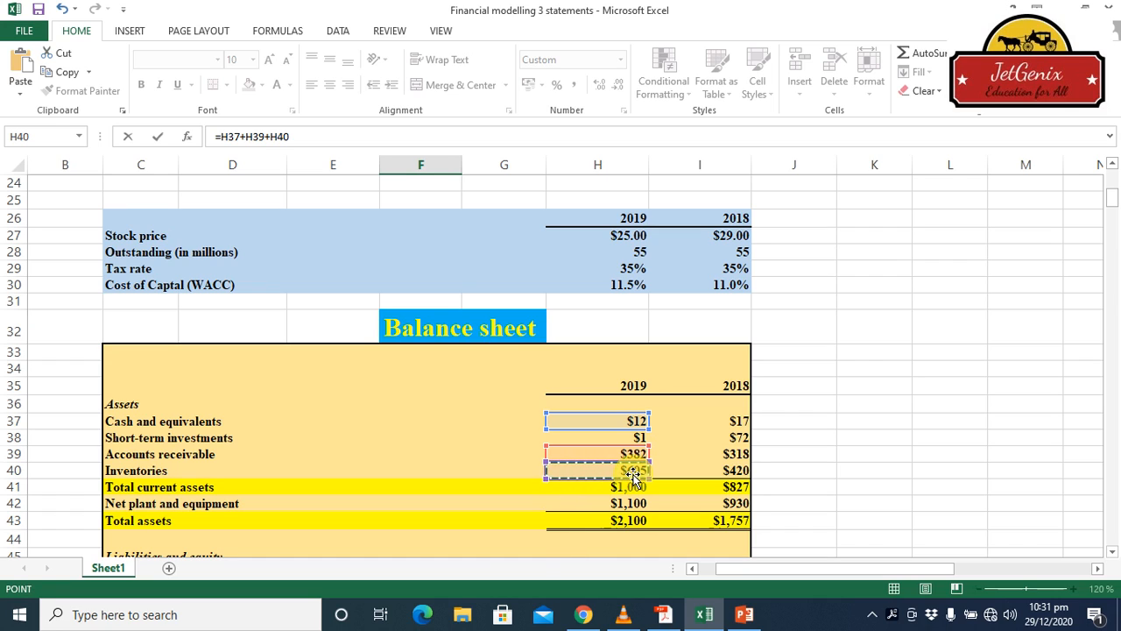
pyautogui.press('Return')
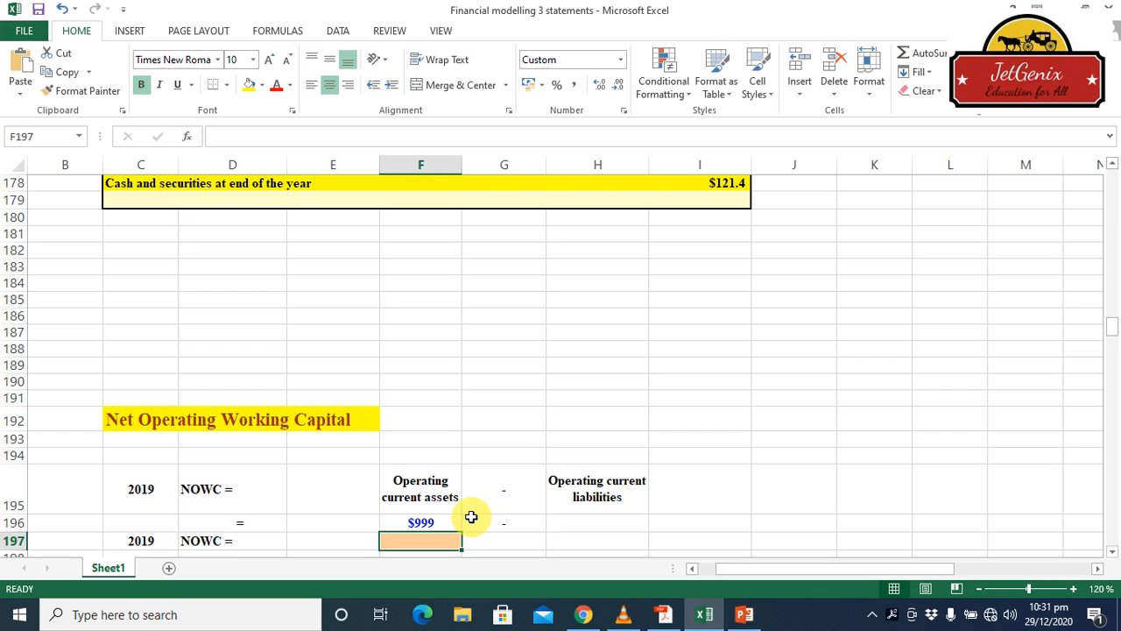
# Calculate 2019 operating current liabilities in cell H196 from balance sheet accounts payable and accruals with =H46+H48
pyautogui.click(572, 522)
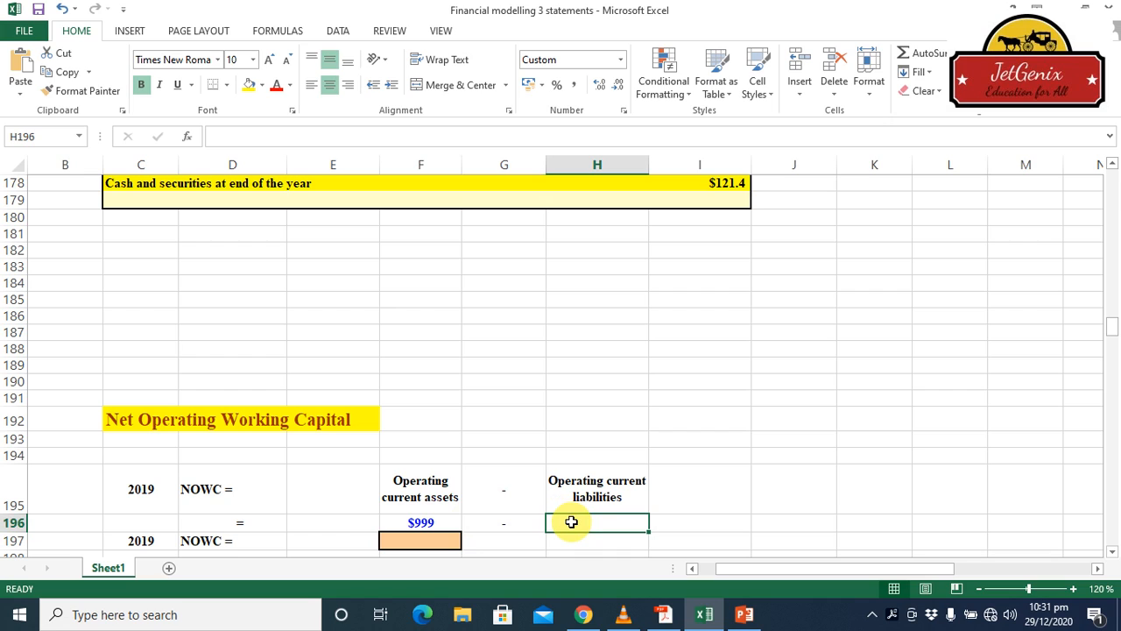
pyautogui.write('=')
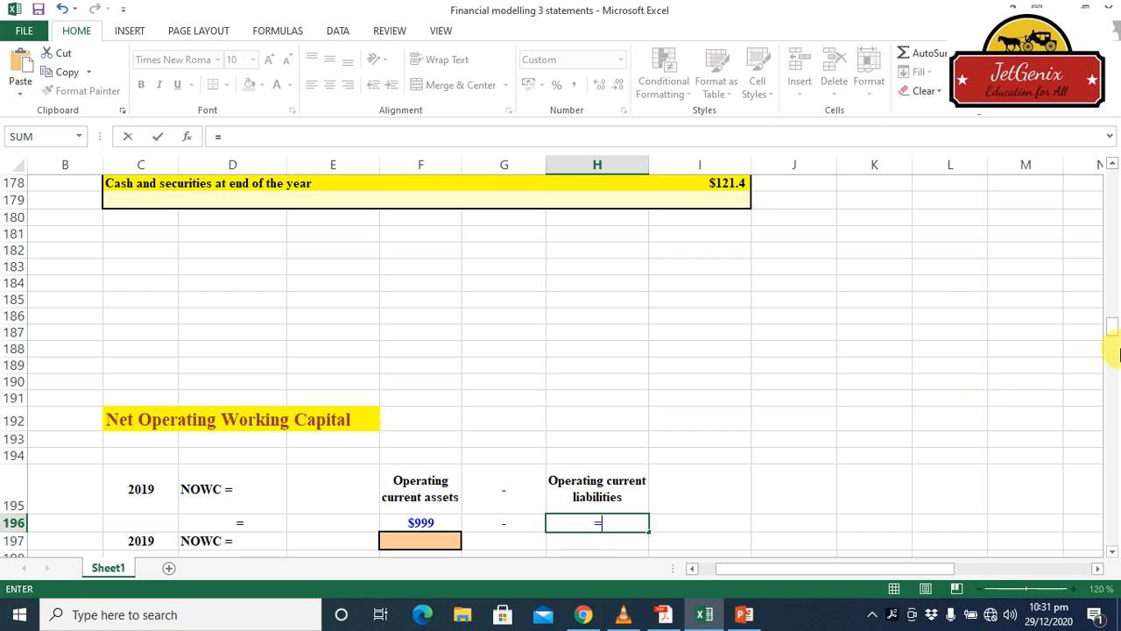
pyautogui.scroll(20, 1110, 228)
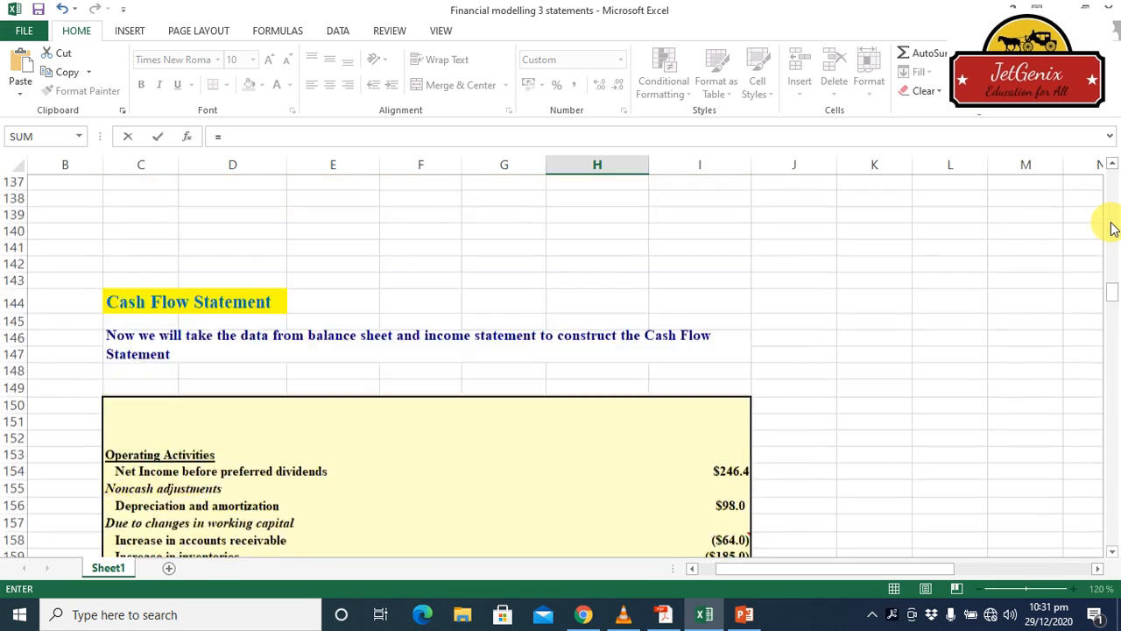
pyautogui.click(1111, 224)
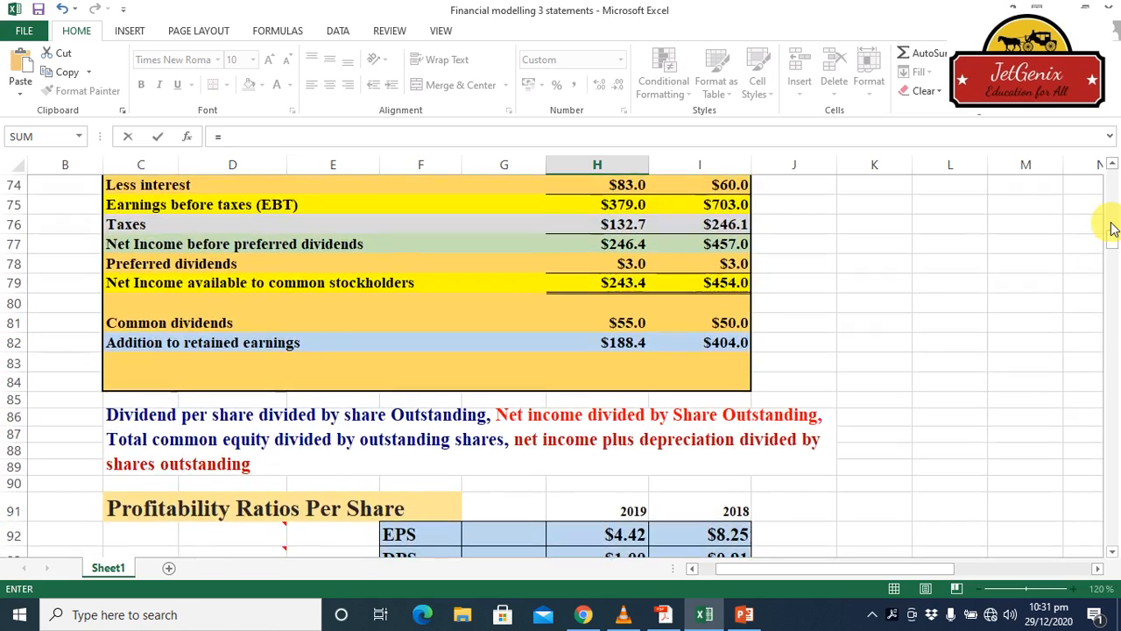
pyautogui.click(1112, 224)
pyautogui.click(1111, 224)
pyautogui.moveTo(1112, 227)
pyautogui.mouseDown()
pyautogui.moveTo(1110, 194)
pyautogui.moveTo(1101, 209)
pyautogui.mouseUp()
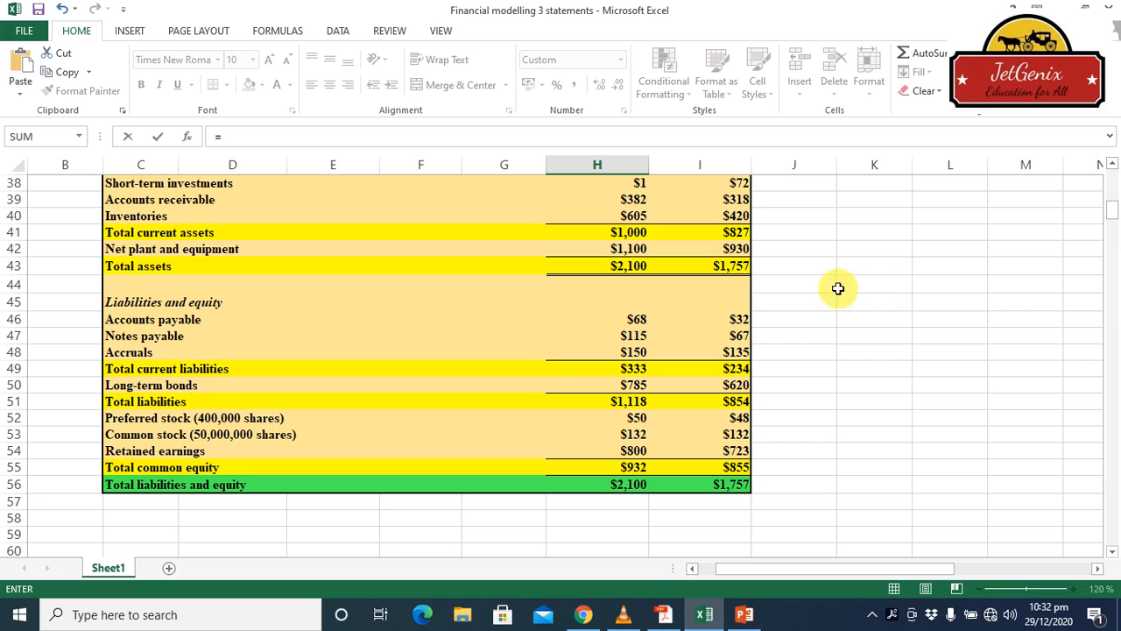
pyautogui.click(641, 320)
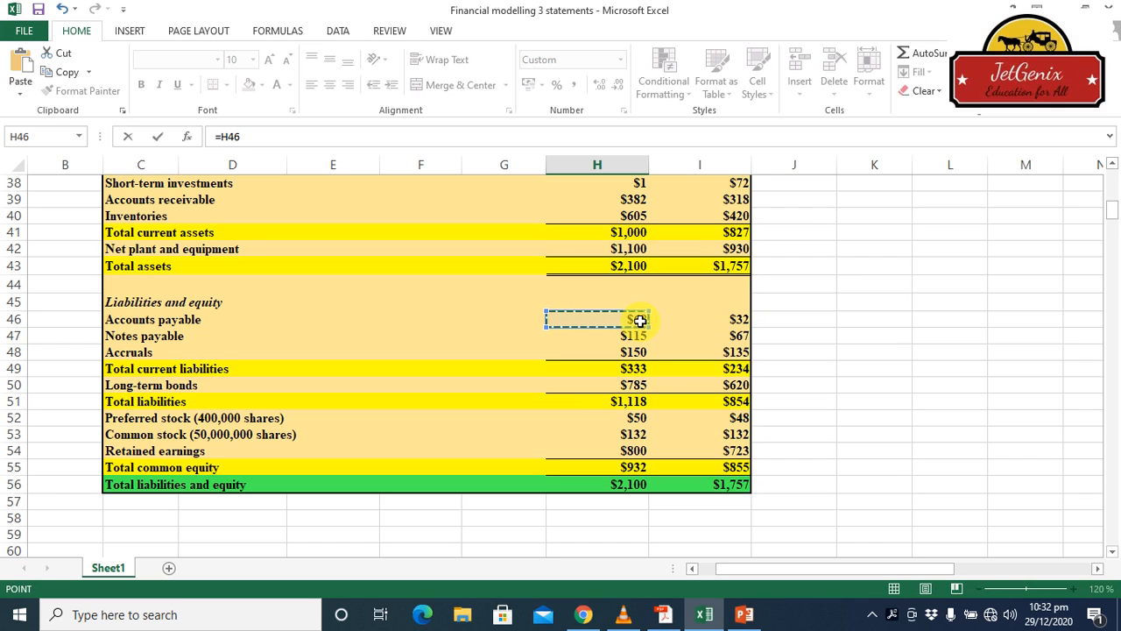
pyautogui.write('+')
pyautogui.click(639, 351)
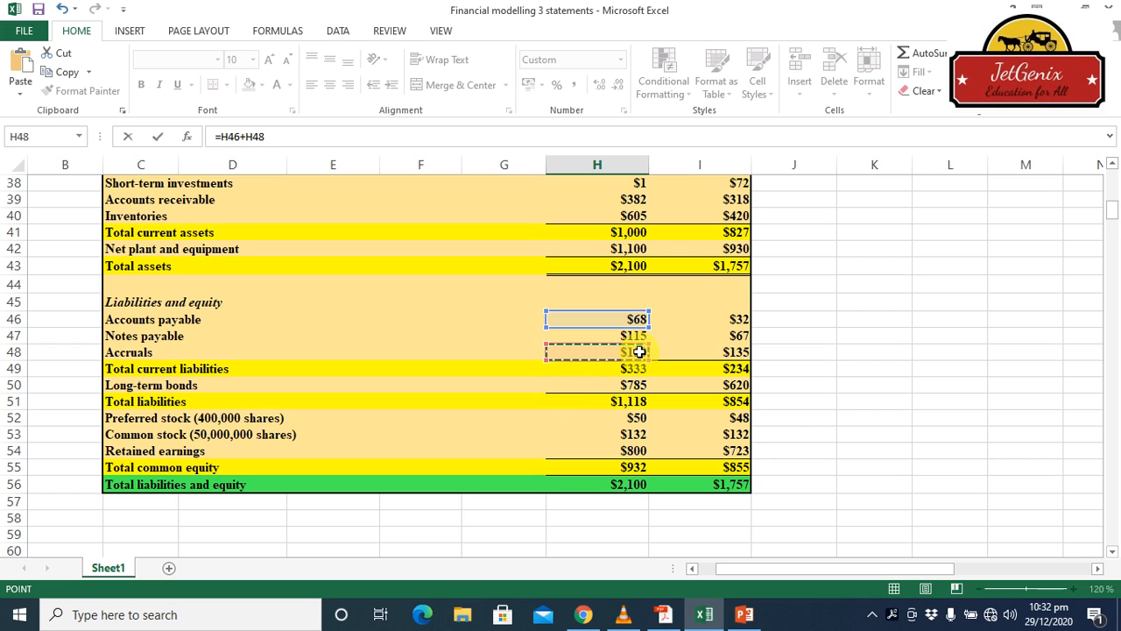
pyautogui.press('Return')
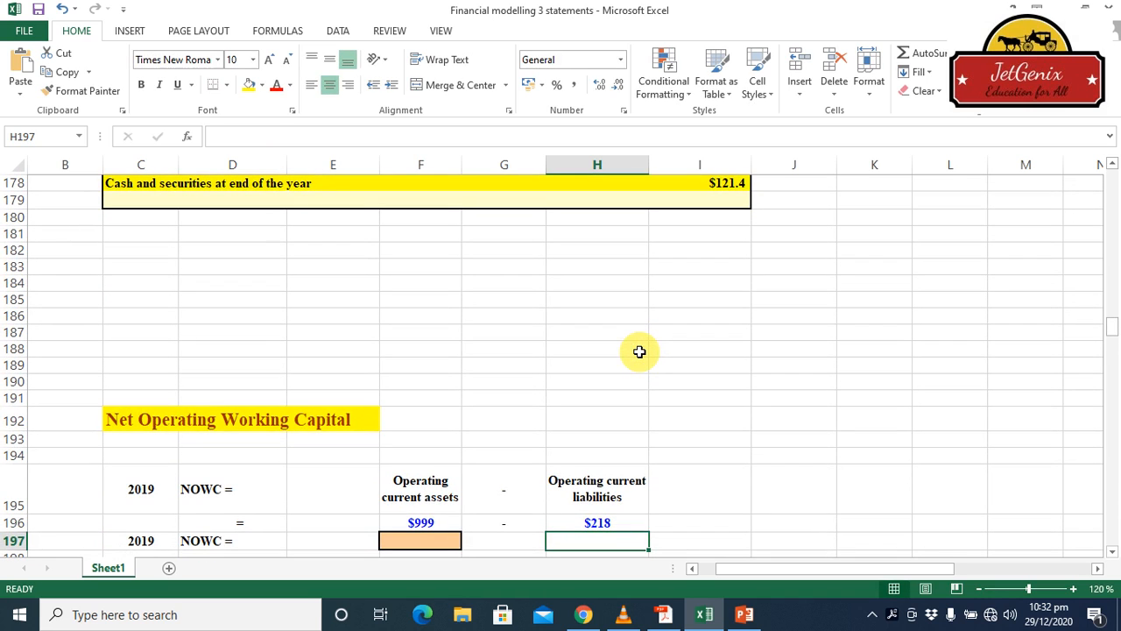
# Calculate 2019 NOWC in cell F197 as operating current assets minus operating current liabilities with =F196-H196
pyautogui.click(1113, 552)
pyautogui.click(1112, 552)
pyautogui.click(1113, 552)
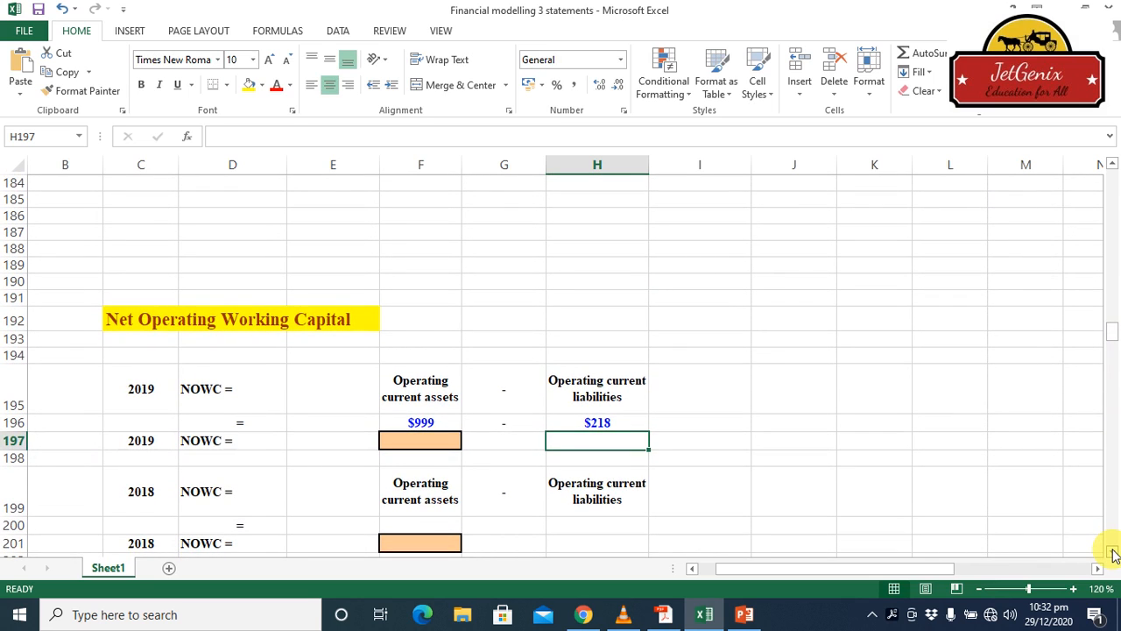
pyautogui.click(415, 442)
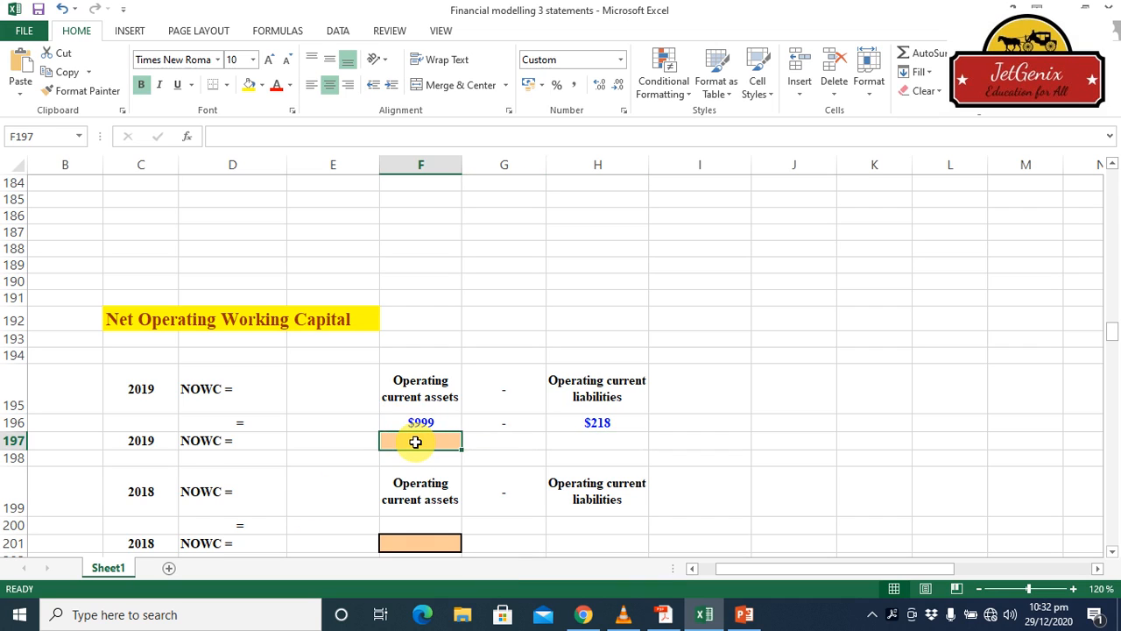
pyautogui.write('=')
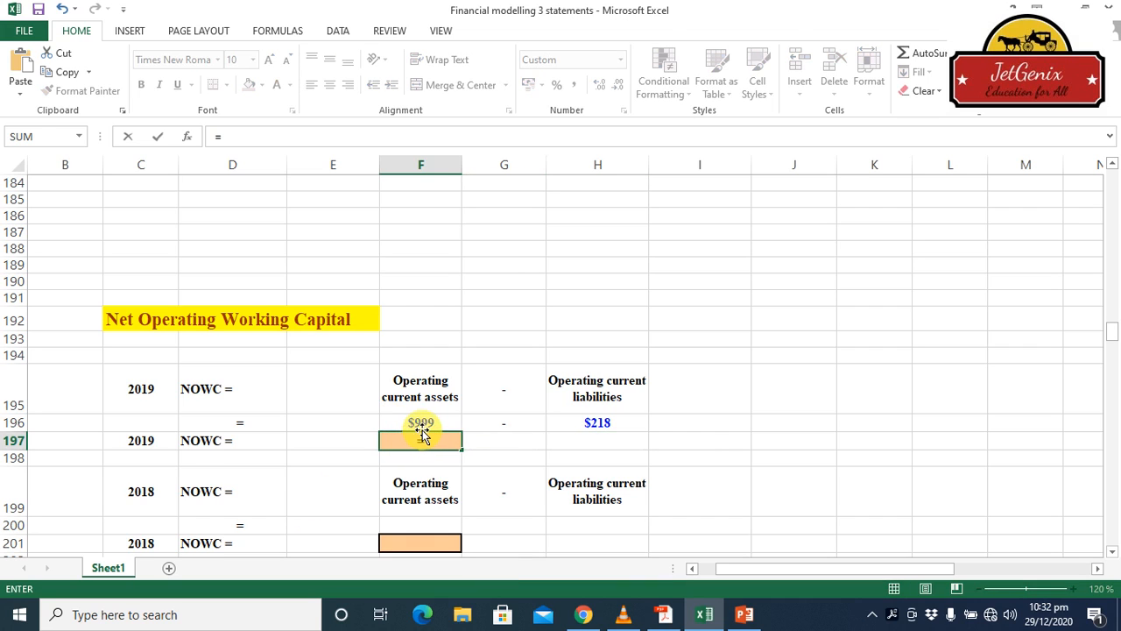
pyautogui.click(421, 423)
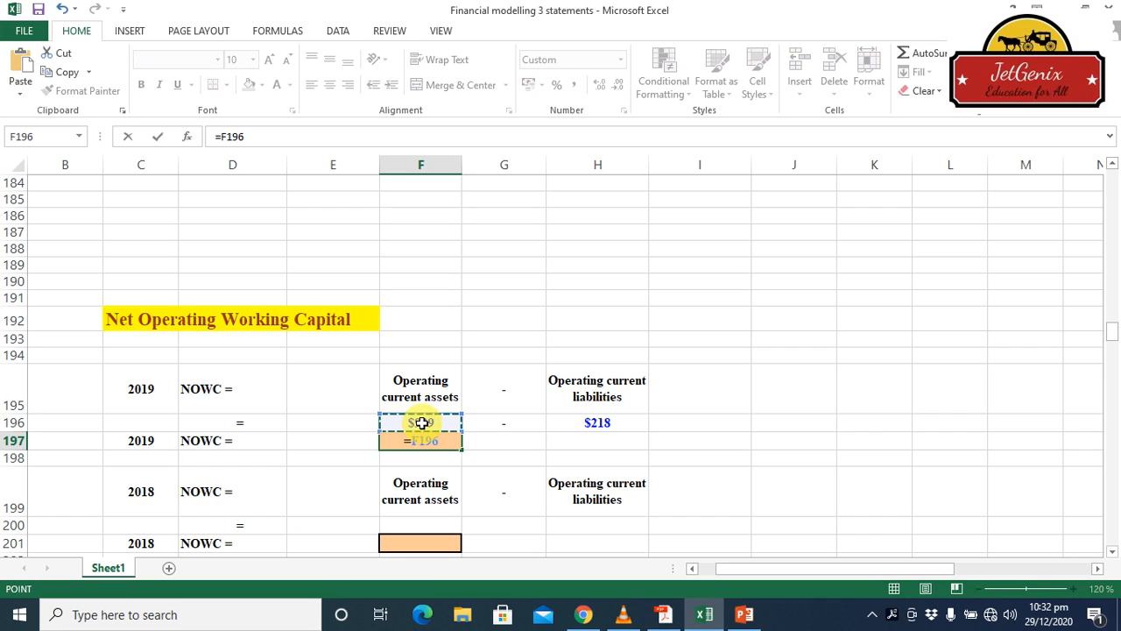
pyautogui.write('-')
pyautogui.click(588, 424)
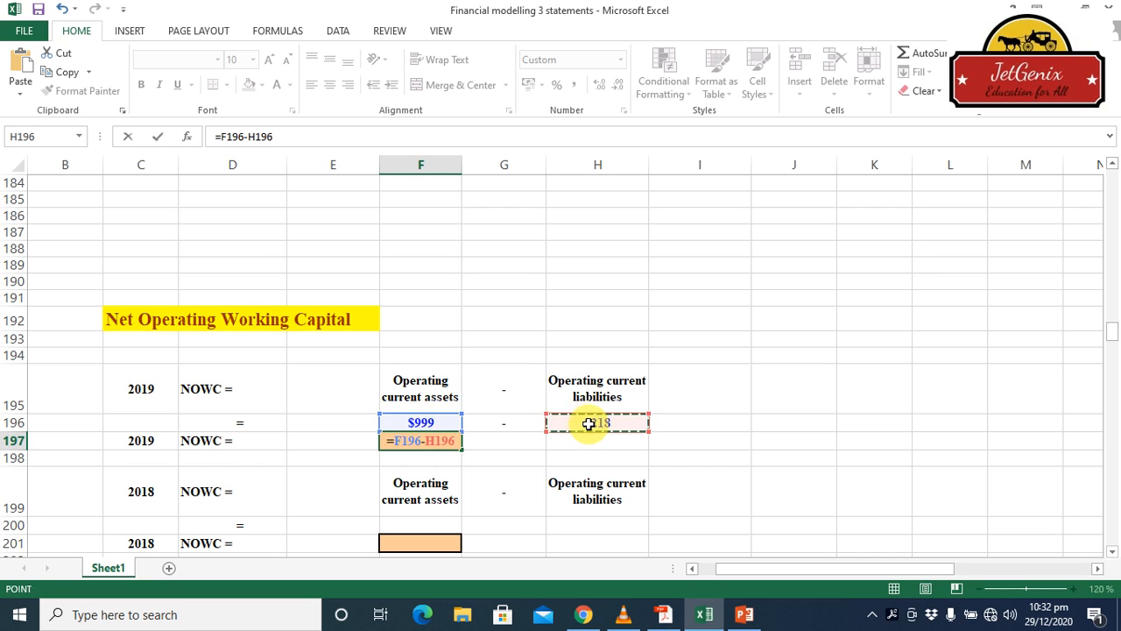
pyautogui.press('Return')
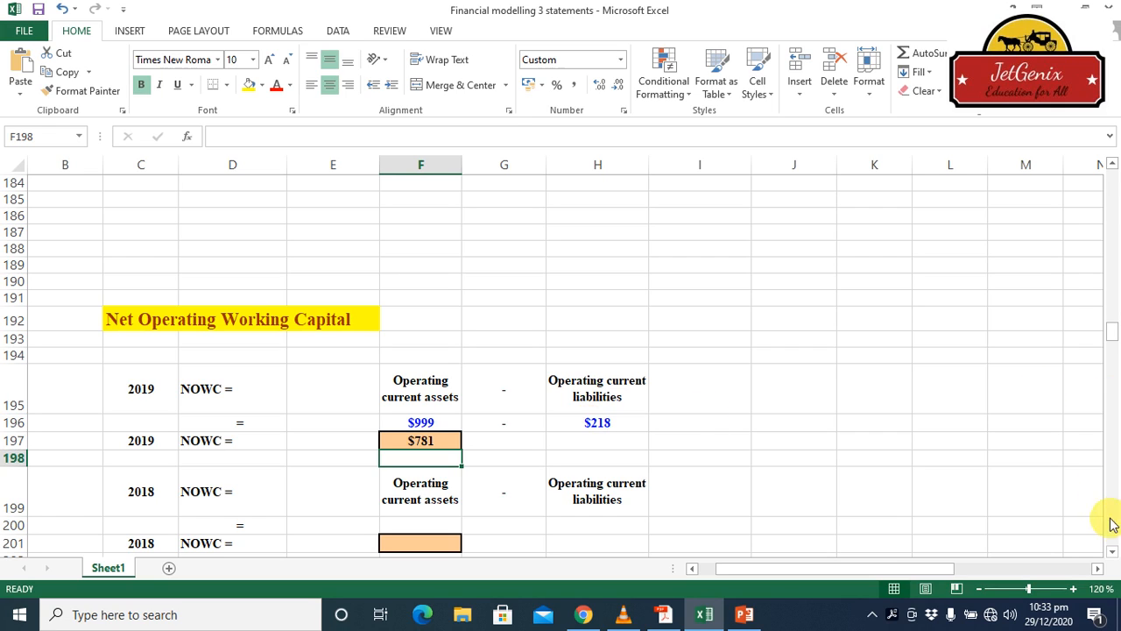
# Calculate 2018 operating current assets in cell F200 from the balance sheet's cash, accounts receivable and inventories with =I37+I39+I40
pyautogui.click(1112, 551)
pyautogui.scroll(-1, 1112, 557)
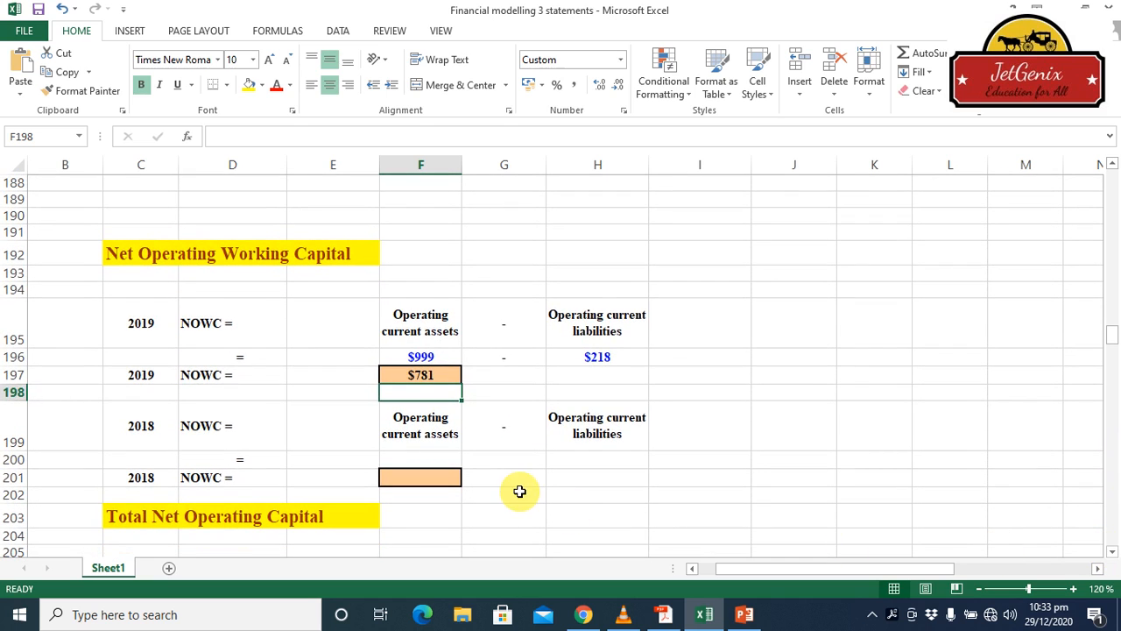
pyautogui.click(427, 461)
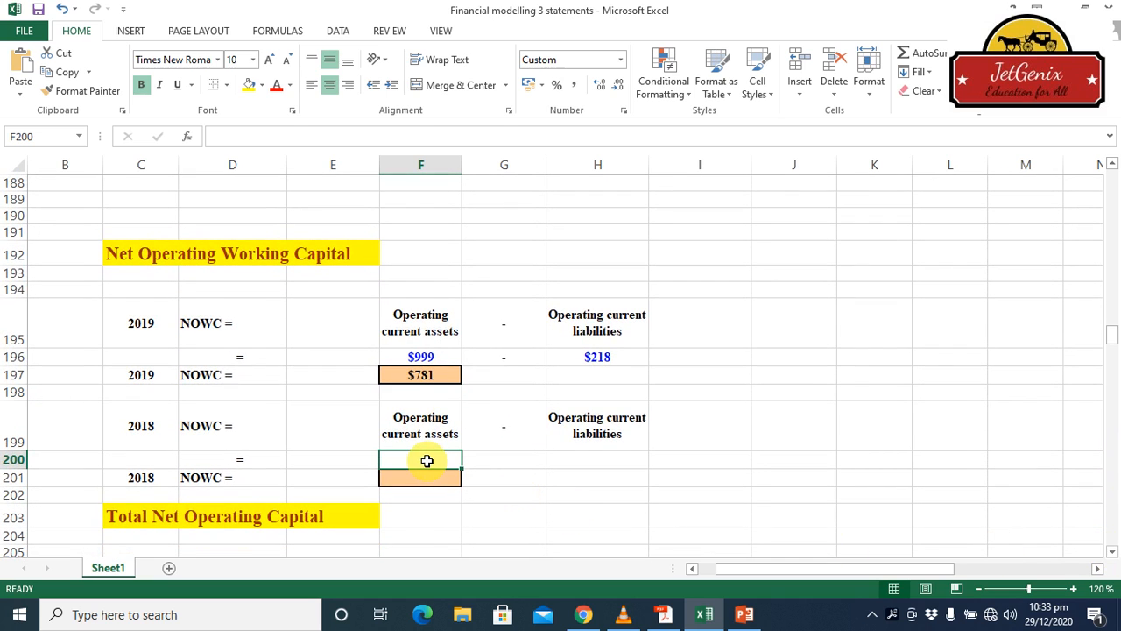
pyautogui.write('=')
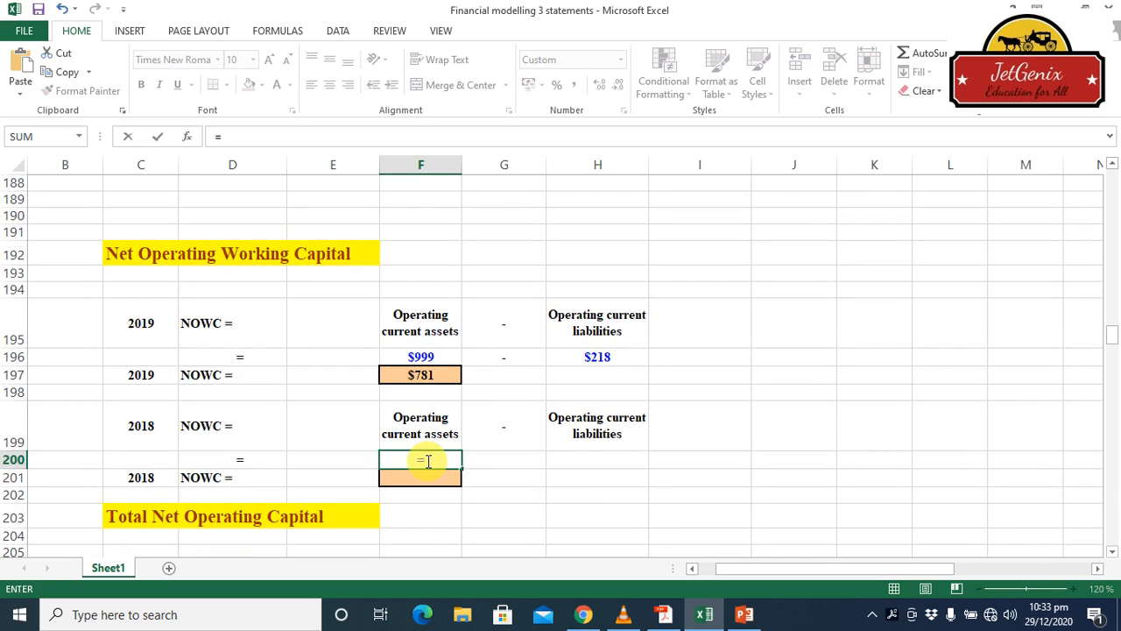
pyautogui.click(1112, 238)
pyautogui.click(1113, 239)
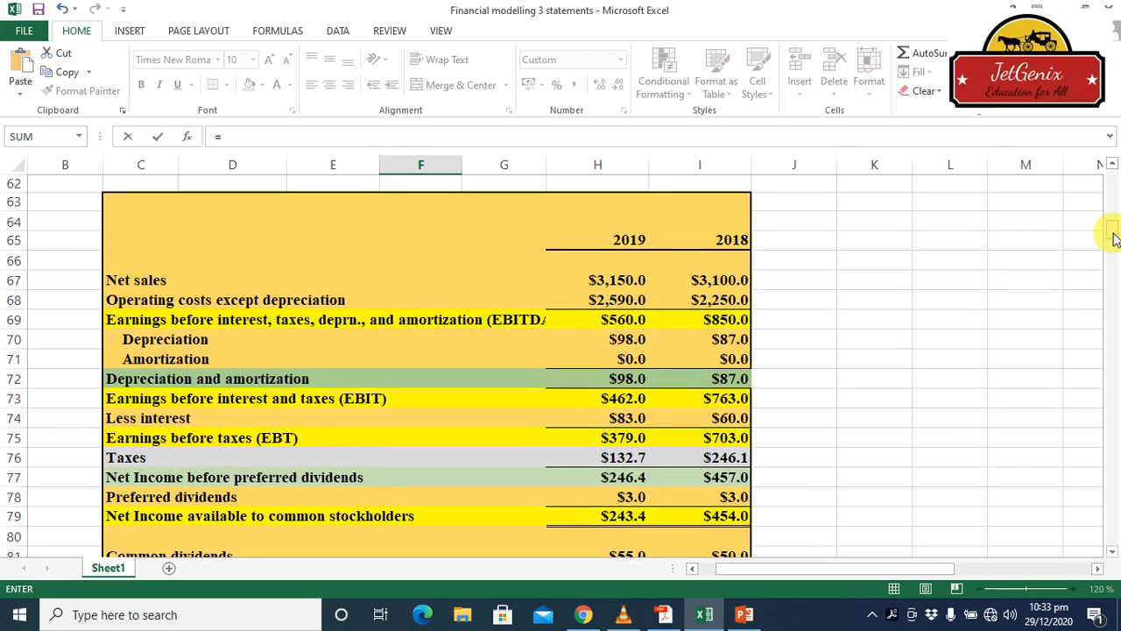
pyautogui.moveTo(1114, 238); pyautogui.dragTo(1115, 215)
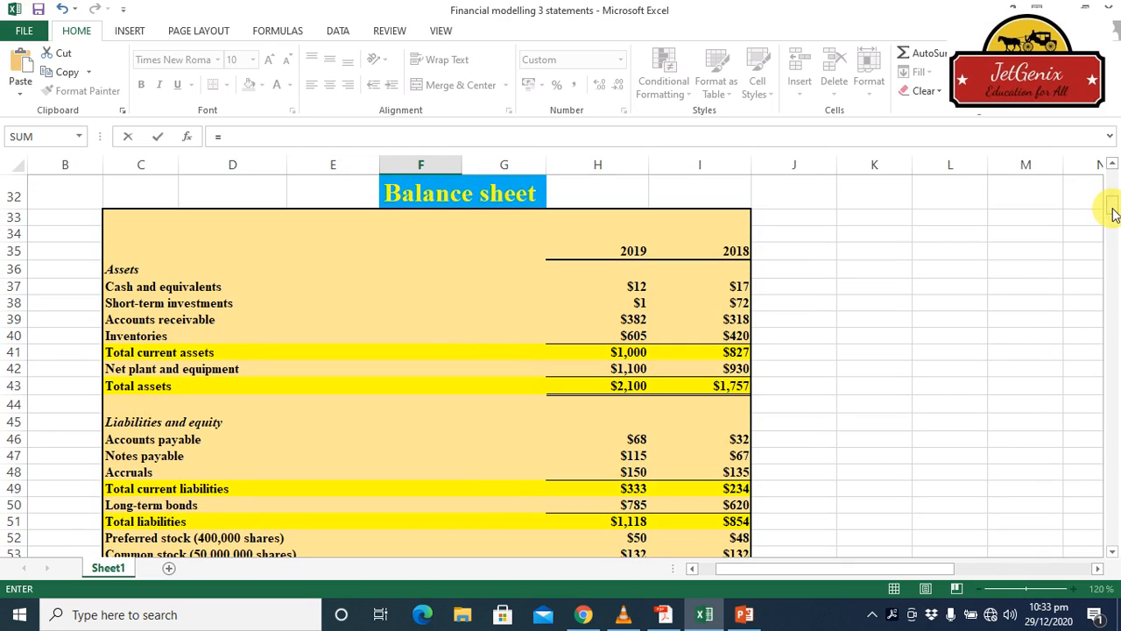
pyautogui.click(740, 287)
pyautogui.write('+')
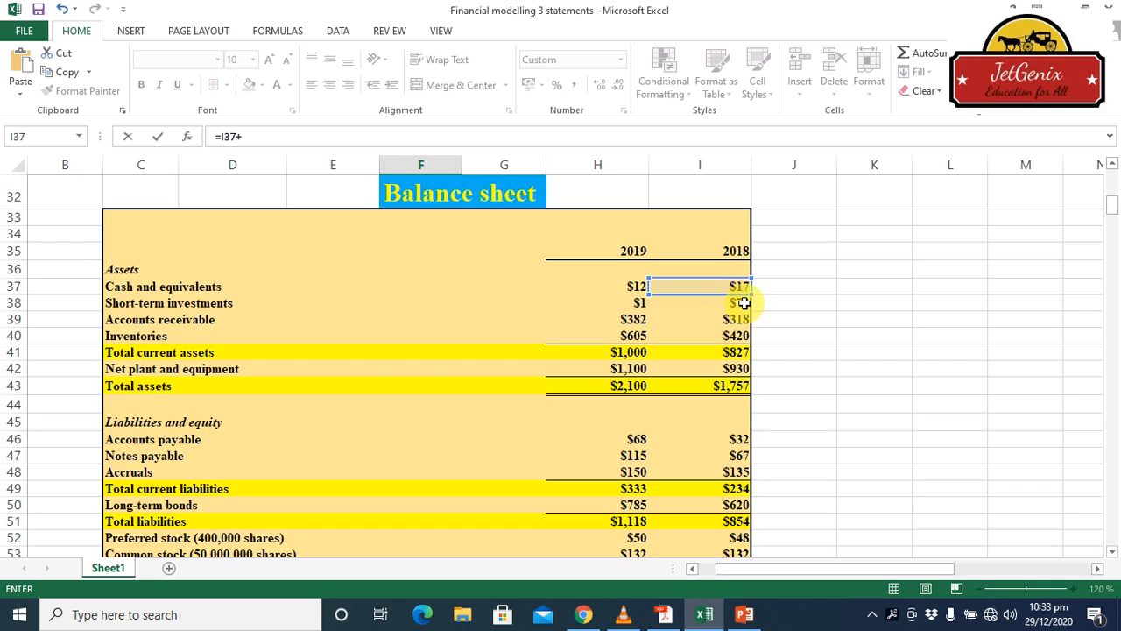
pyautogui.click(742, 320)
pyautogui.write('+')
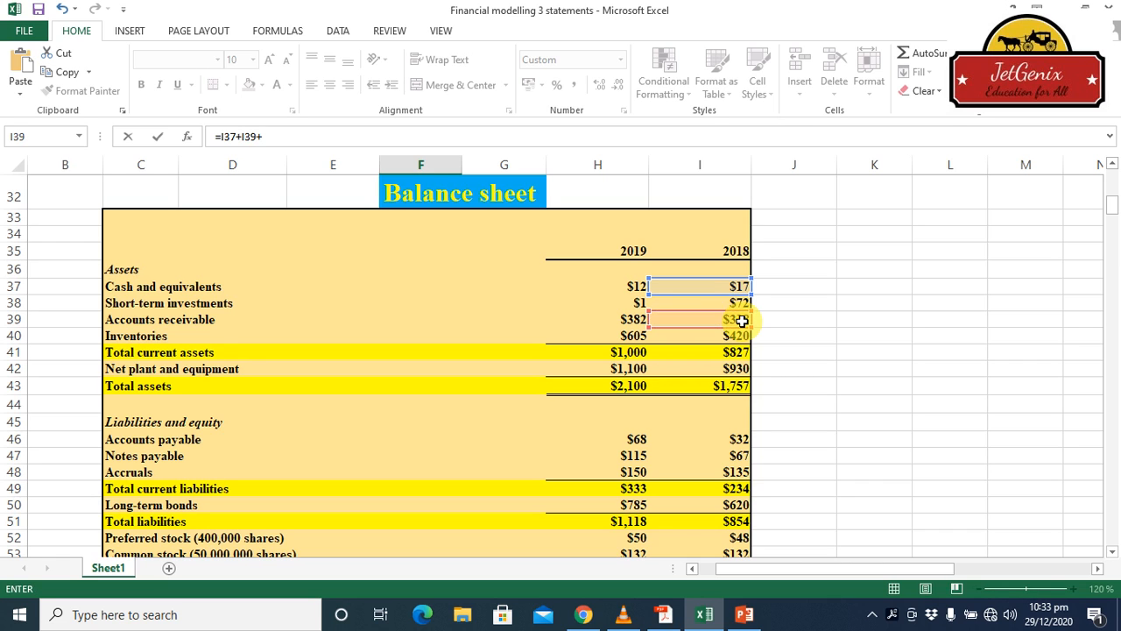
pyautogui.click(742, 336)
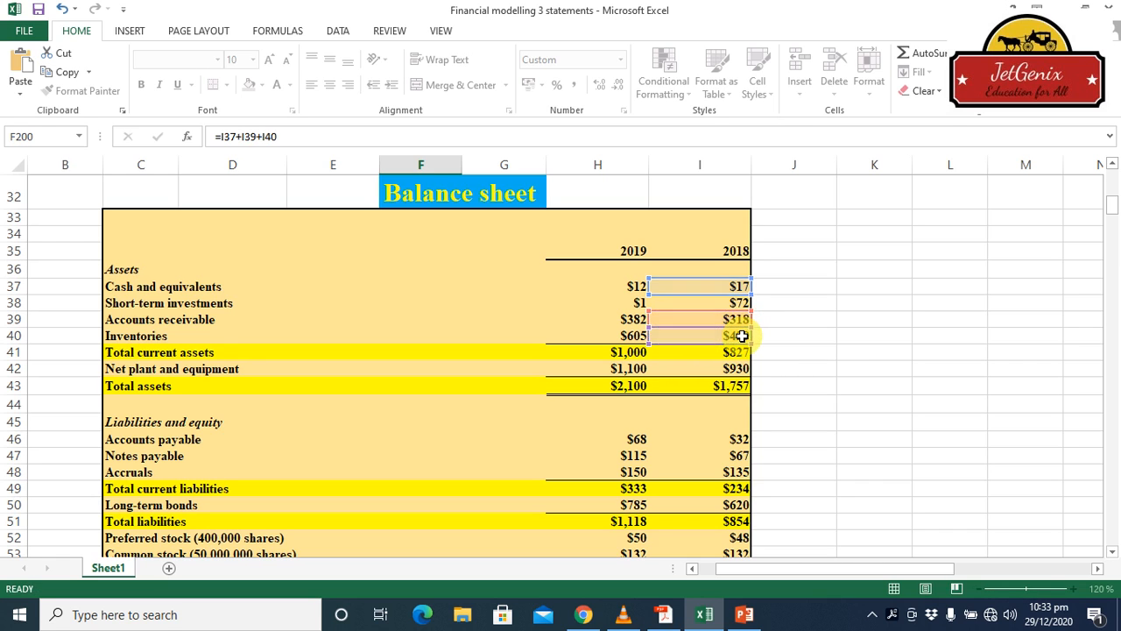
pyautogui.press('Return')
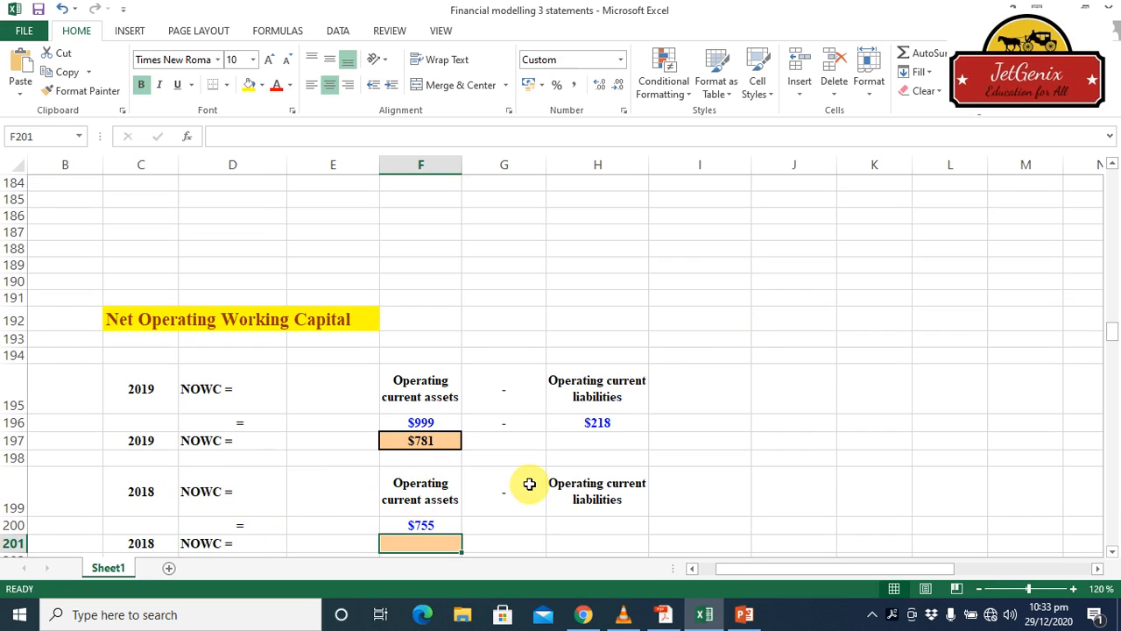
# Calculate 2018 operating current liabilities in cell H200 from balance sheet accounts payable and accruals with =I46+I48
pyautogui.click(630, 523)
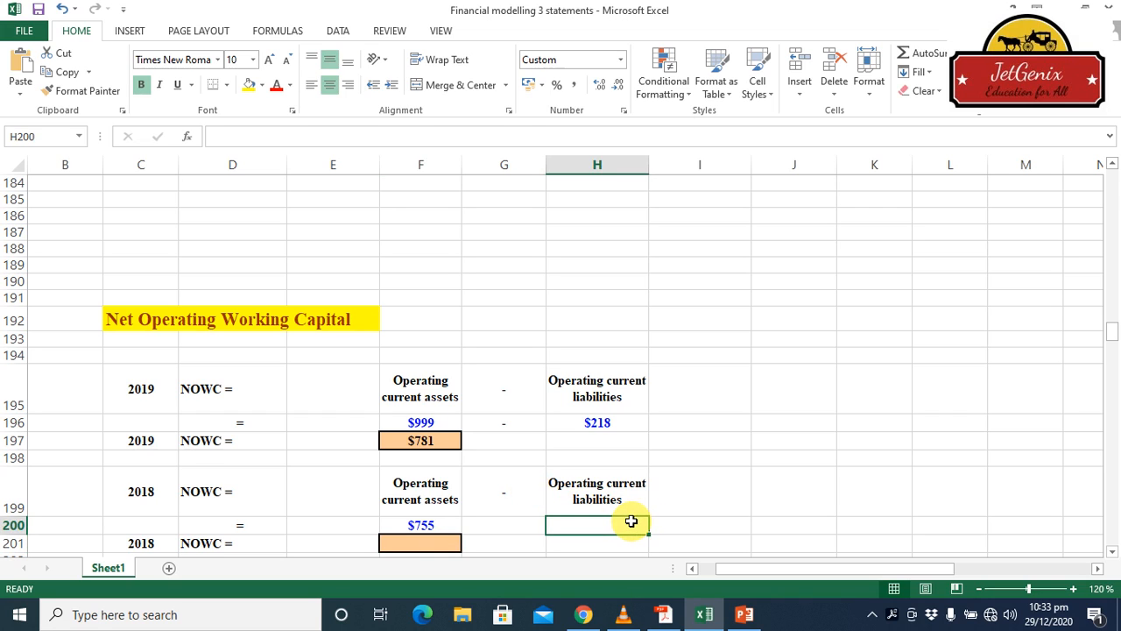
pyautogui.write('=')
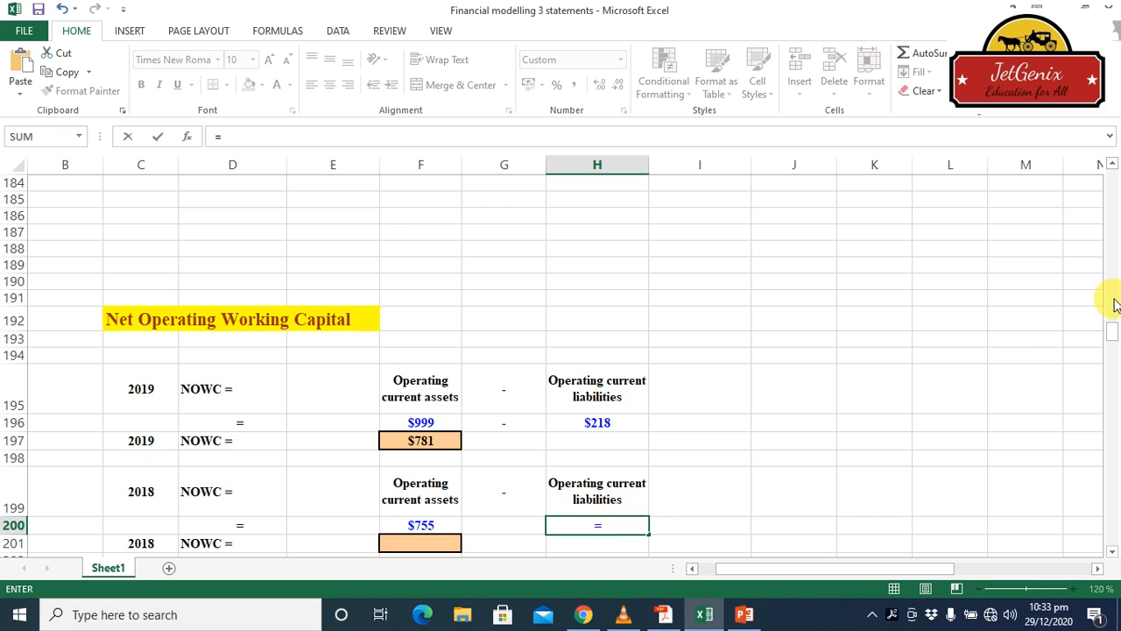
pyautogui.click(1115, 208)
pyautogui.moveTo(1115, 208); pyautogui.dragTo(1115, 208)
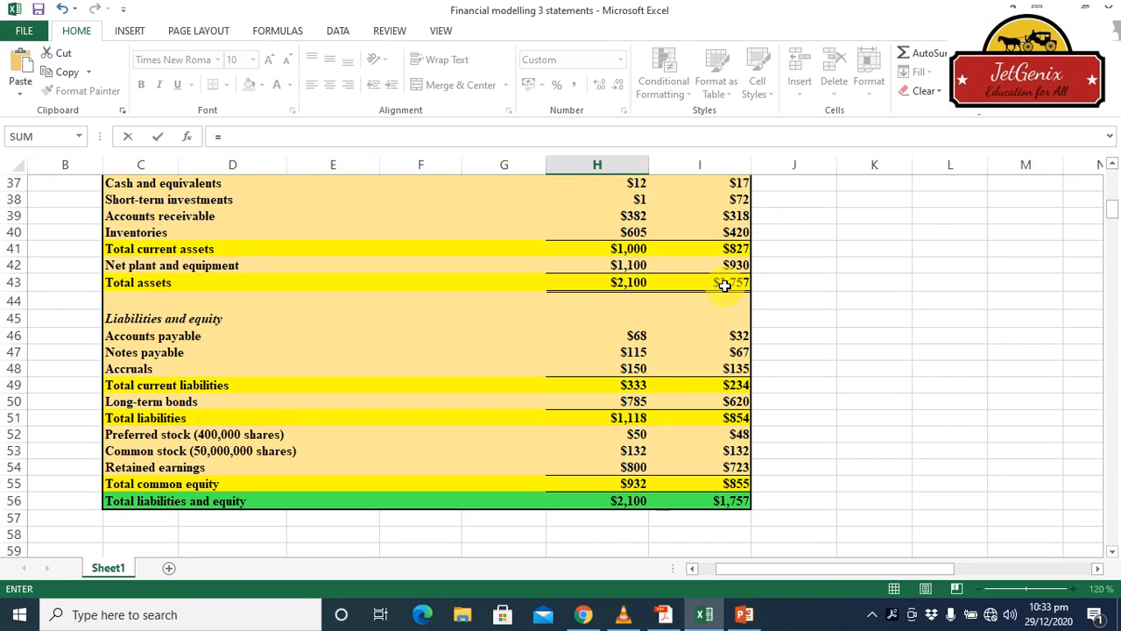
pyautogui.click(742, 337)
pyautogui.write('+')
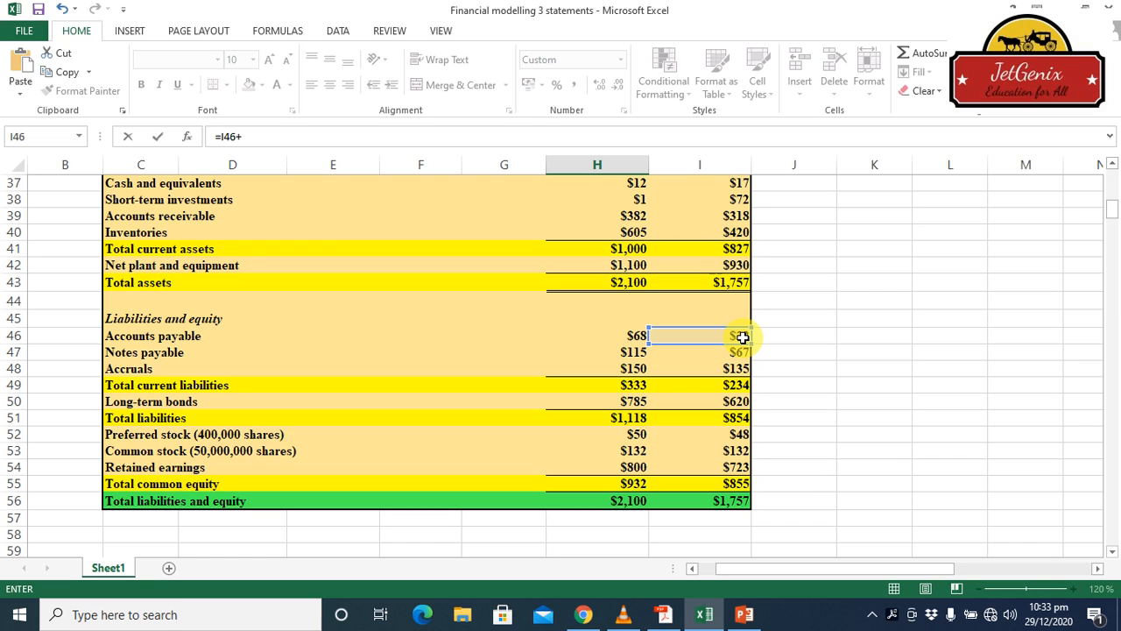
pyautogui.click(741, 371)
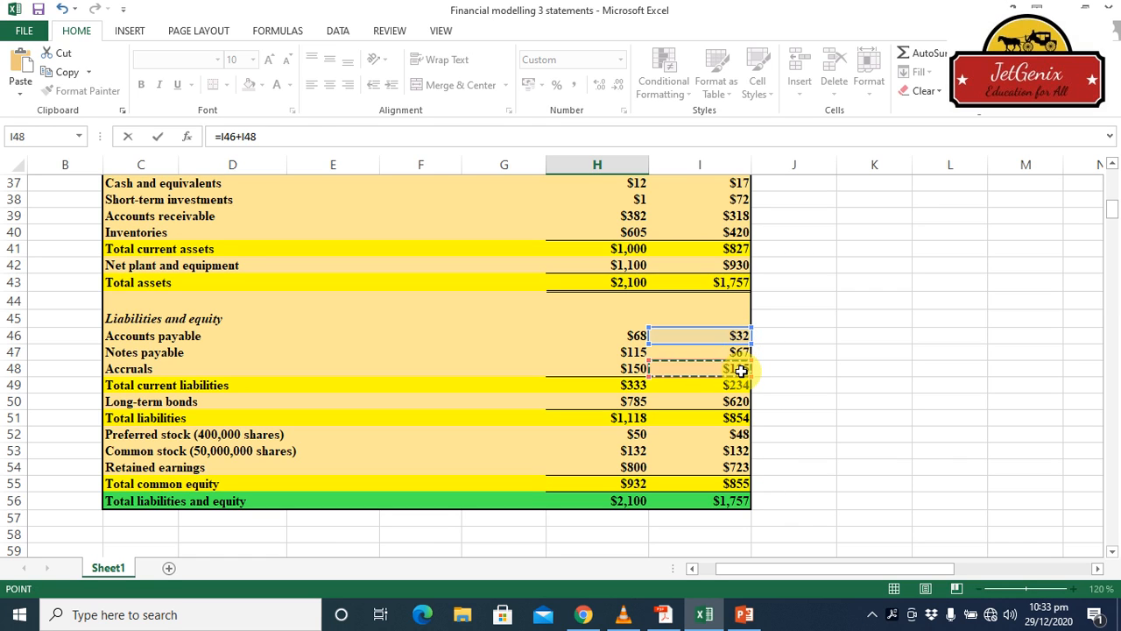
pyautogui.press('Return')
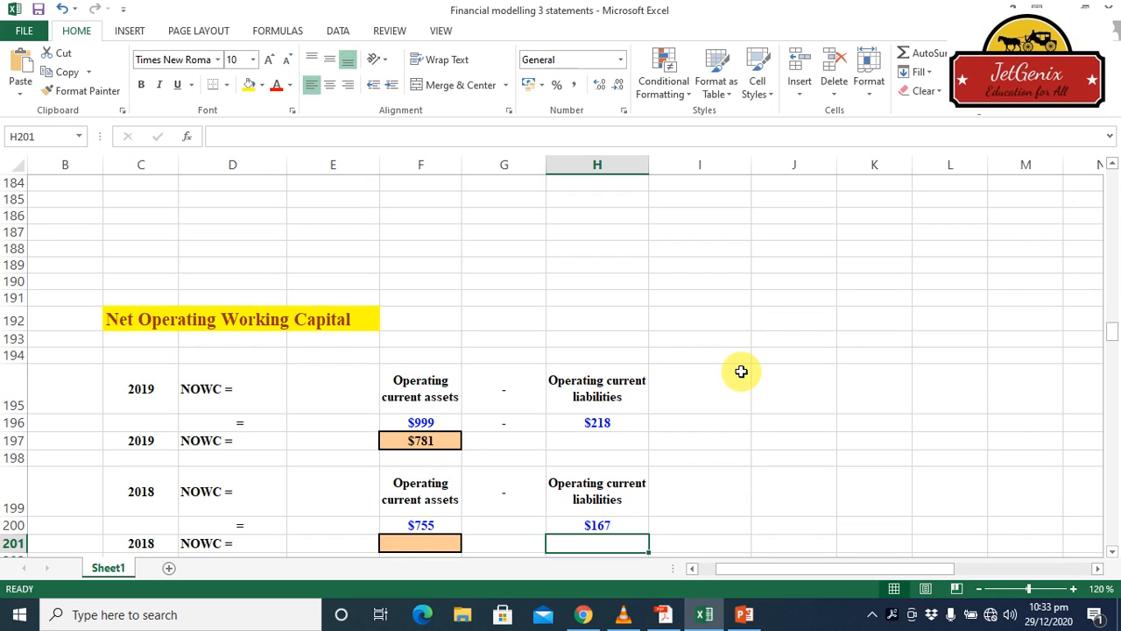
# Calculate 2018 NOWC in cell F201 as operating current assets minus operating current liabilities with =F200-H200
pyautogui.click(426, 543)
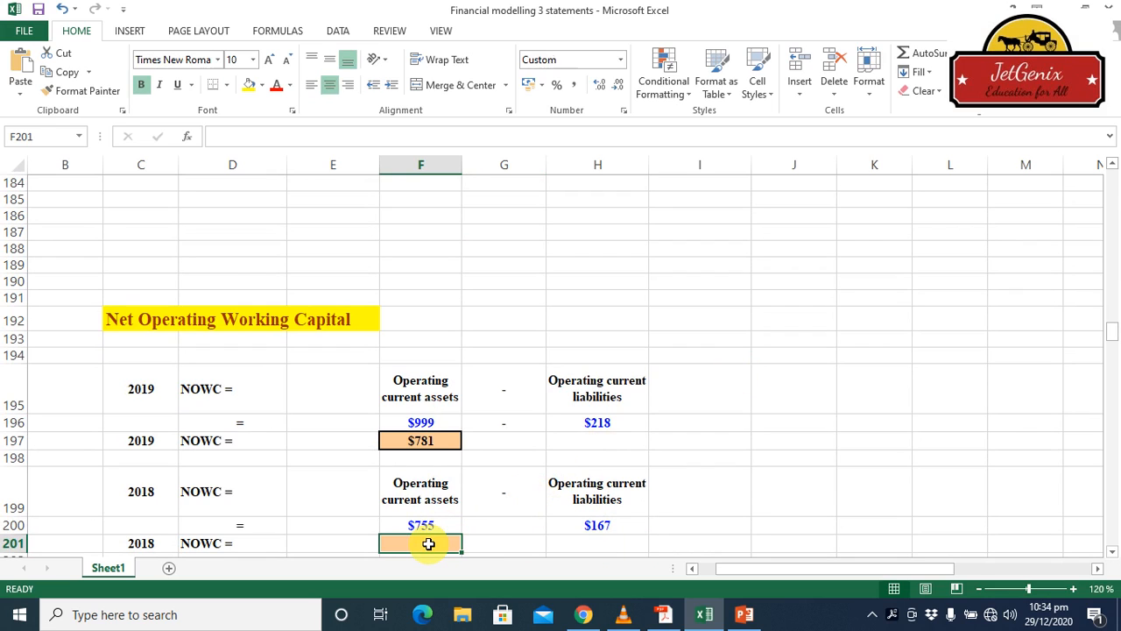
pyautogui.write('=')
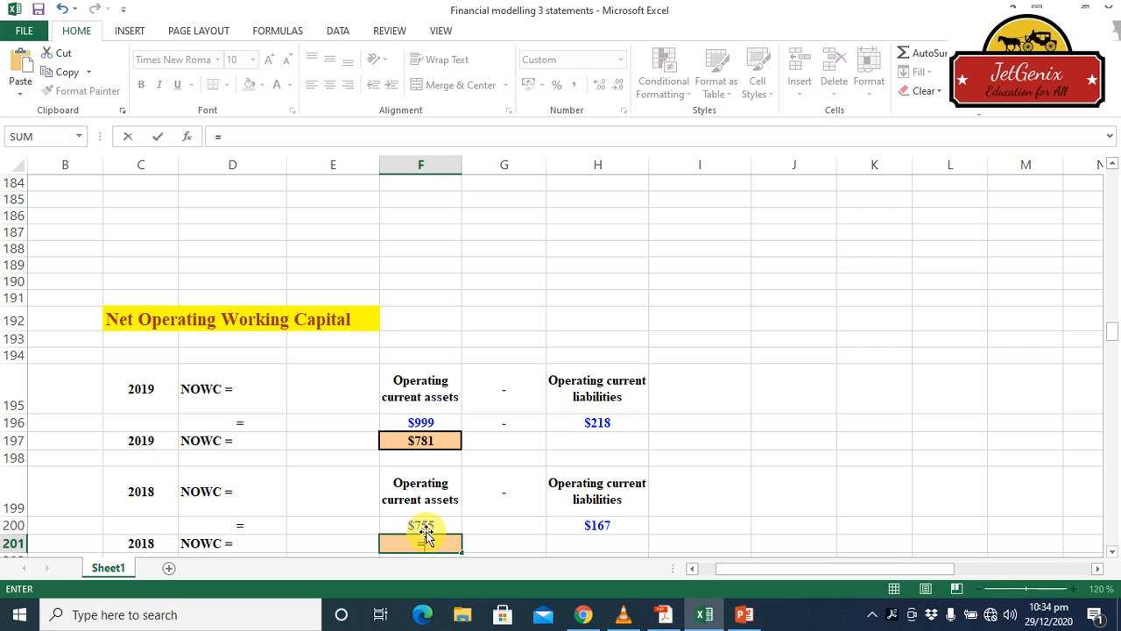
pyautogui.click(424, 524)
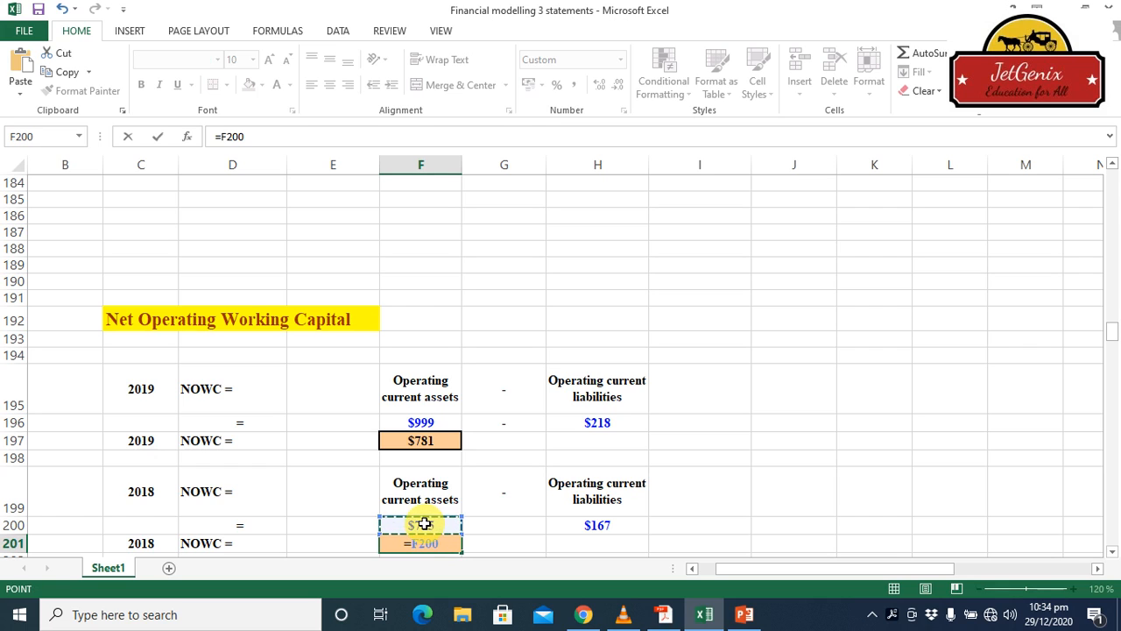
pyautogui.write('-')
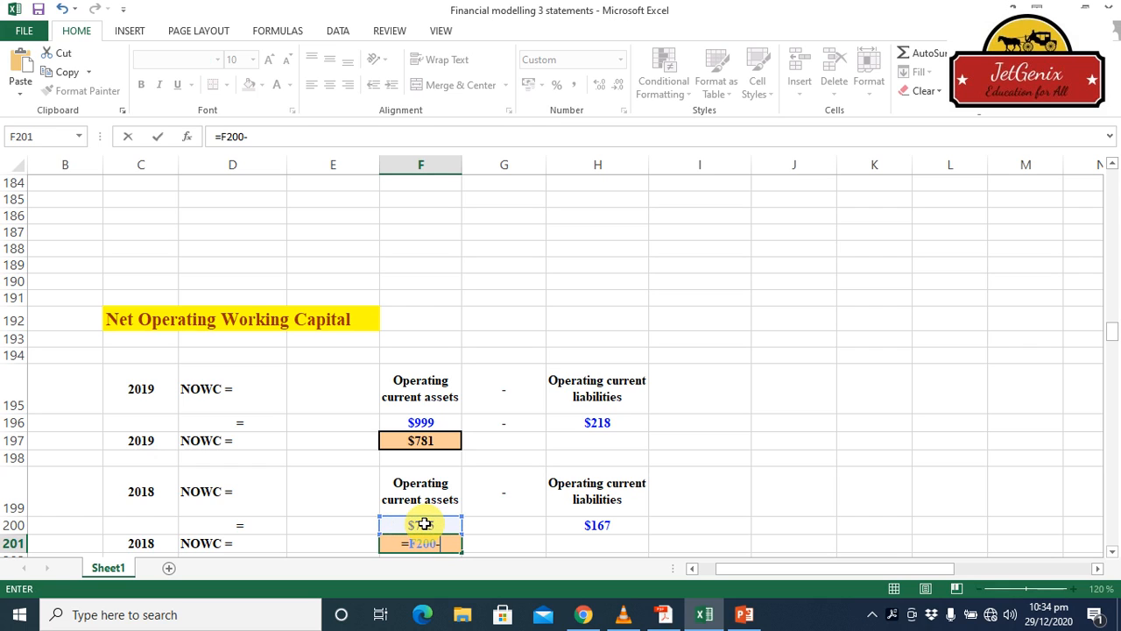
pyautogui.click(598, 527)
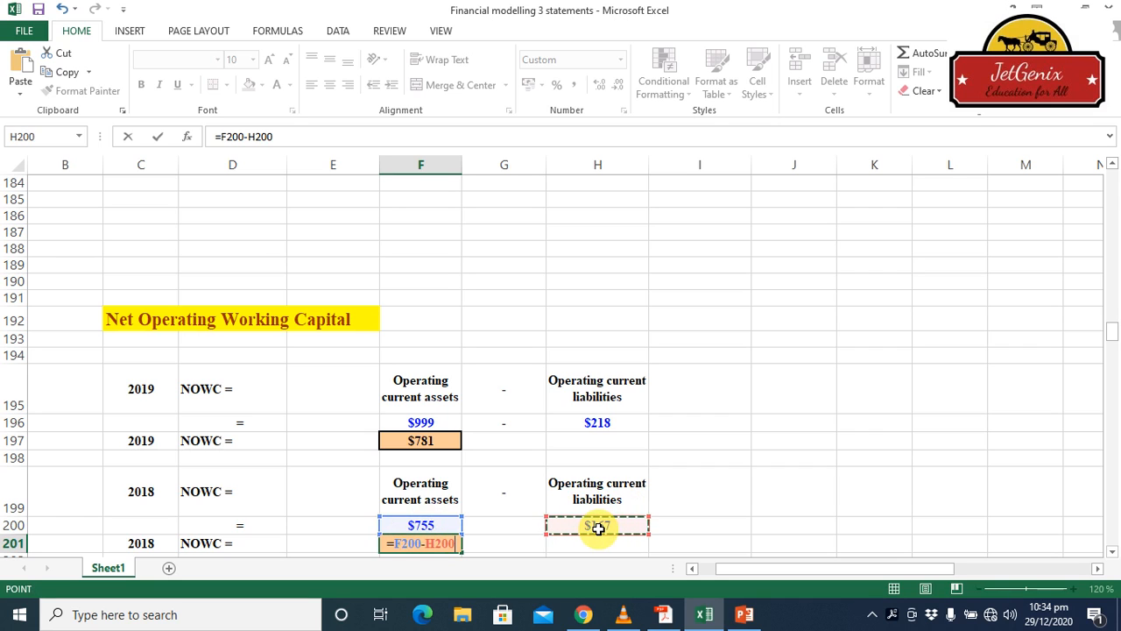
pyautogui.press('Return')
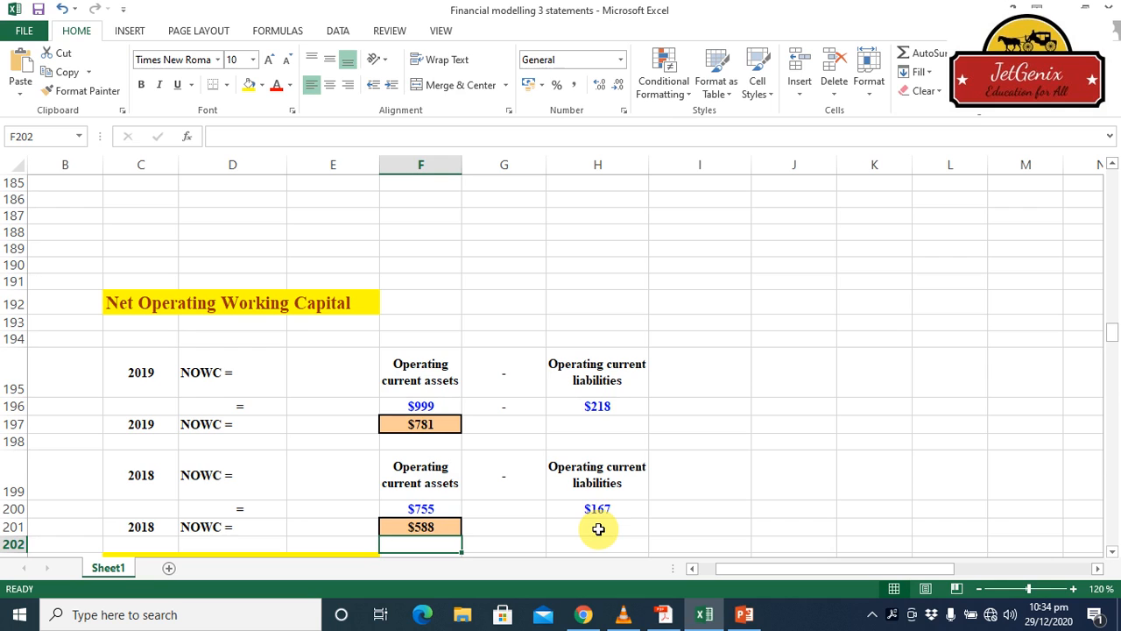
# Link cell E208 in the Total Net Operating Capital section to the 2019 NOWC result in F197
pyautogui.click(1111, 551)
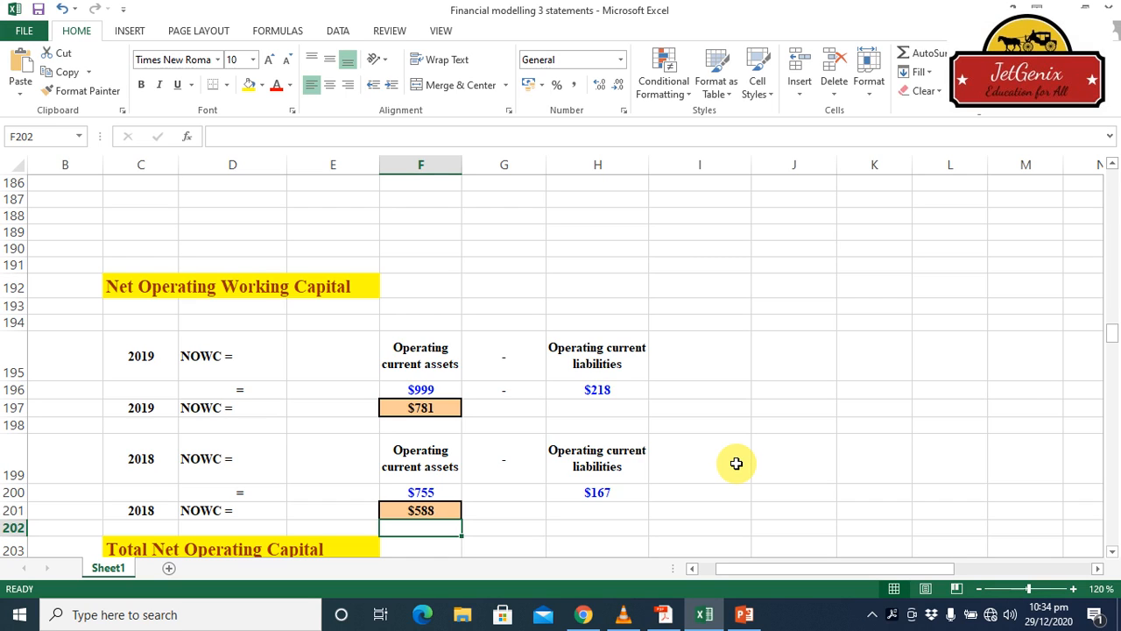
pyautogui.click(1112, 553)
pyautogui.click(1113, 553)
pyautogui.click(1113, 553)
pyautogui.click(1112, 554)
pyautogui.click(1112, 554)
pyautogui.click(1112, 553)
pyautogui.click(1112, 553)
pyautogui.click(1112, 554)
pyautogui.click(1112, 553)
pyautogui.click(1113, 554)
pyautogui.click(1112, 554)
pyautogui.click(1112, 554)
pyautogui.click(1112, 554)
pyautogui.click(1113, 555)
pyautogui.click(1112, 555)
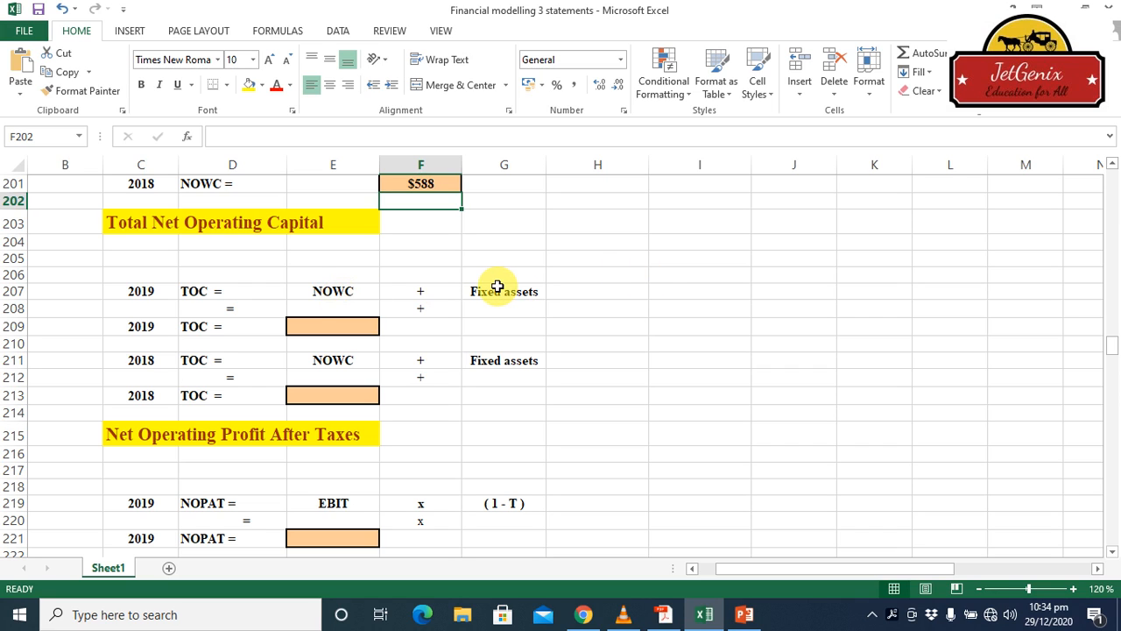
pyautogui.click(325, 308)
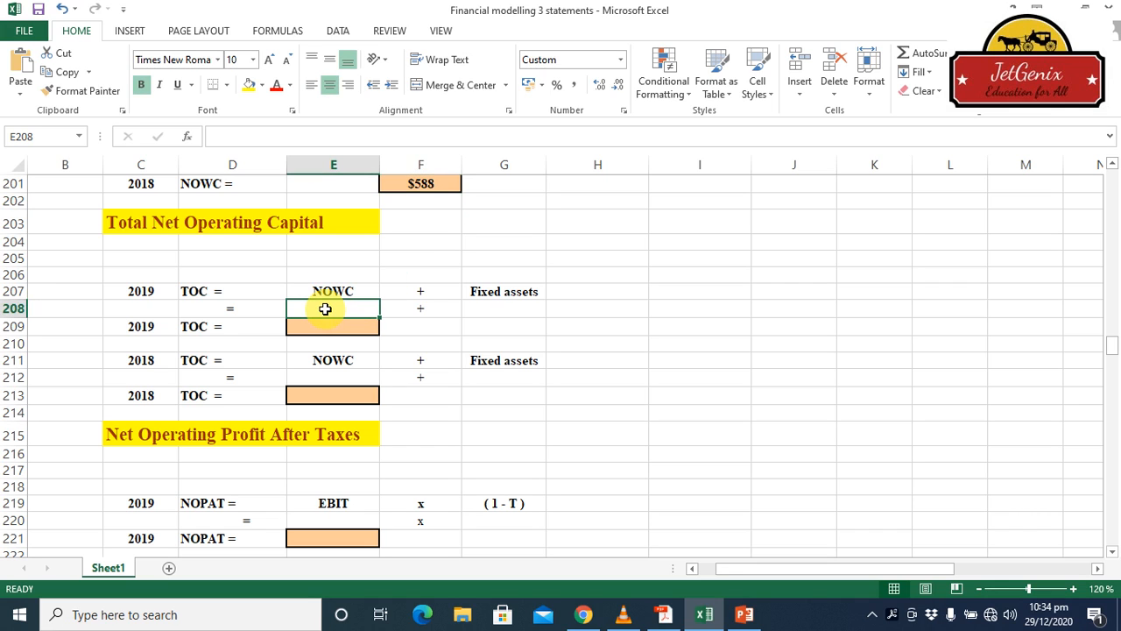
pyautogui.write('=')
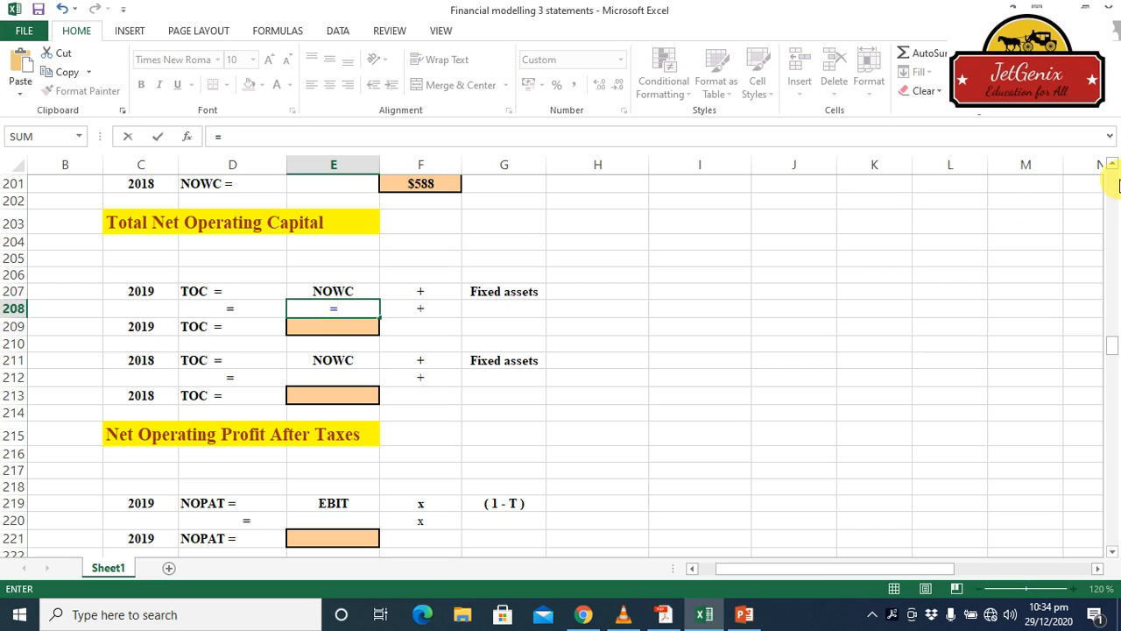
pyautogui.scroll(2, 1111, 169)
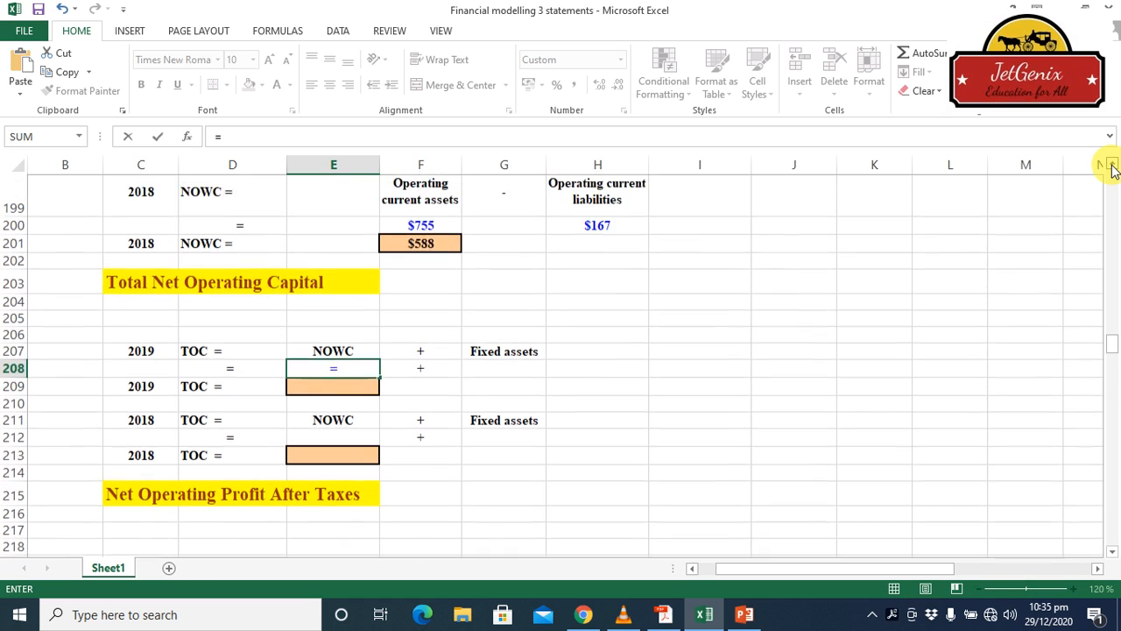
pyautogui.click(1110, 165)
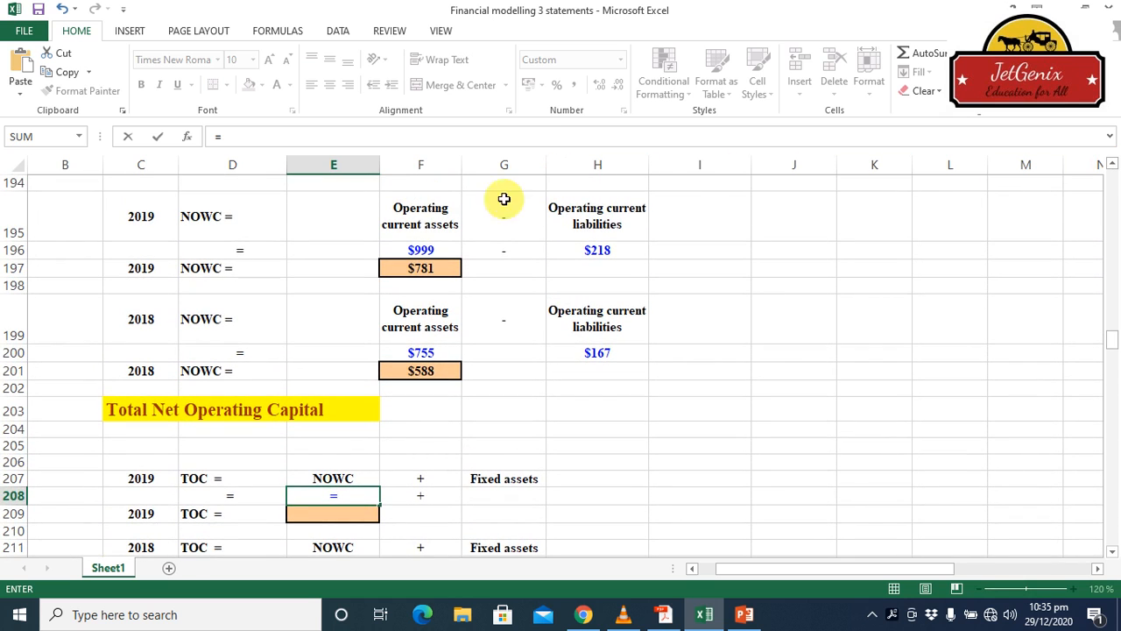
pyautogui.write('+')
pyautogui.click(428, 269)
pyautogui.press('Return')
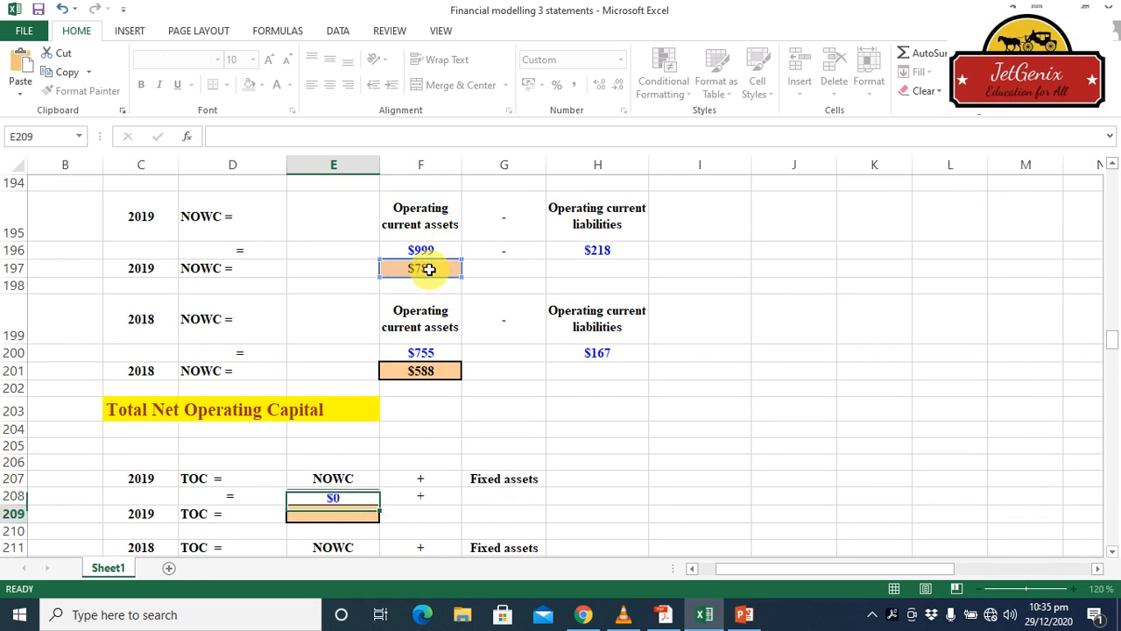
# Link the 2019 fixed assets cell G208 to the balance sheet's 2019 net plant and equipment with =H42
pyautogui.click(507, 497)
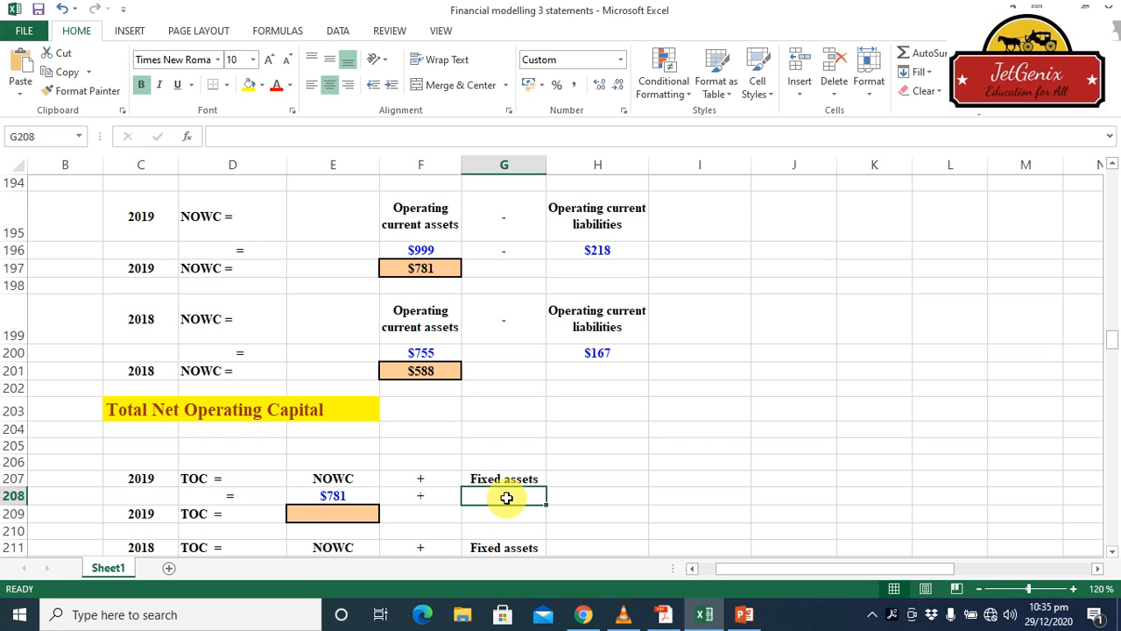
pyautogui.write('=')
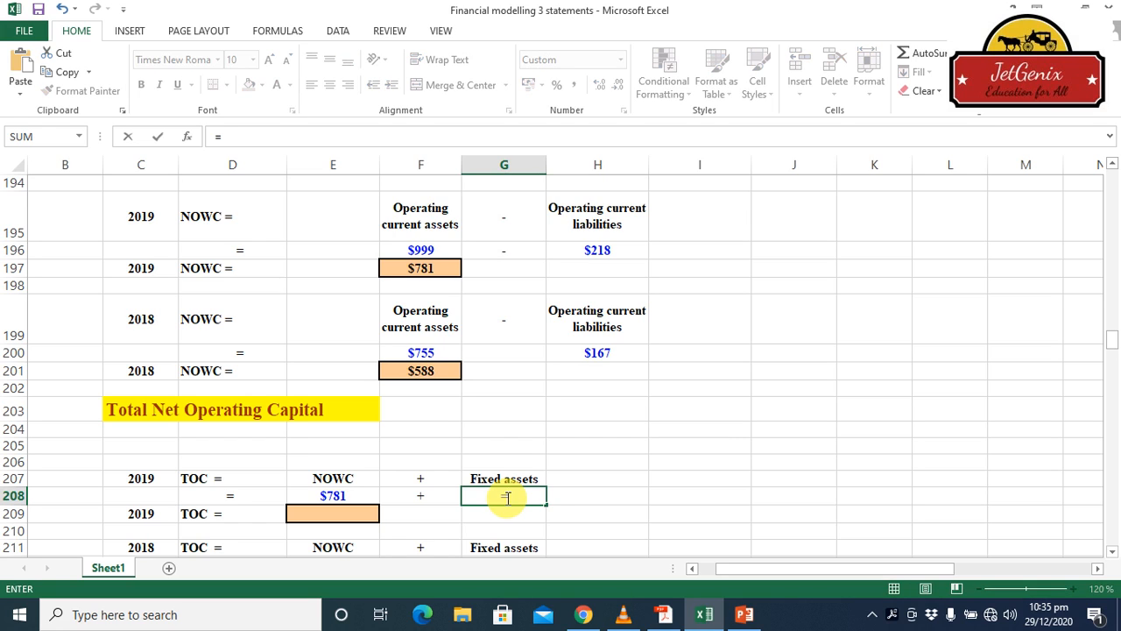
pyautogui.moveTo(1112, 171); pyautogui.dragTo(1112, 171)
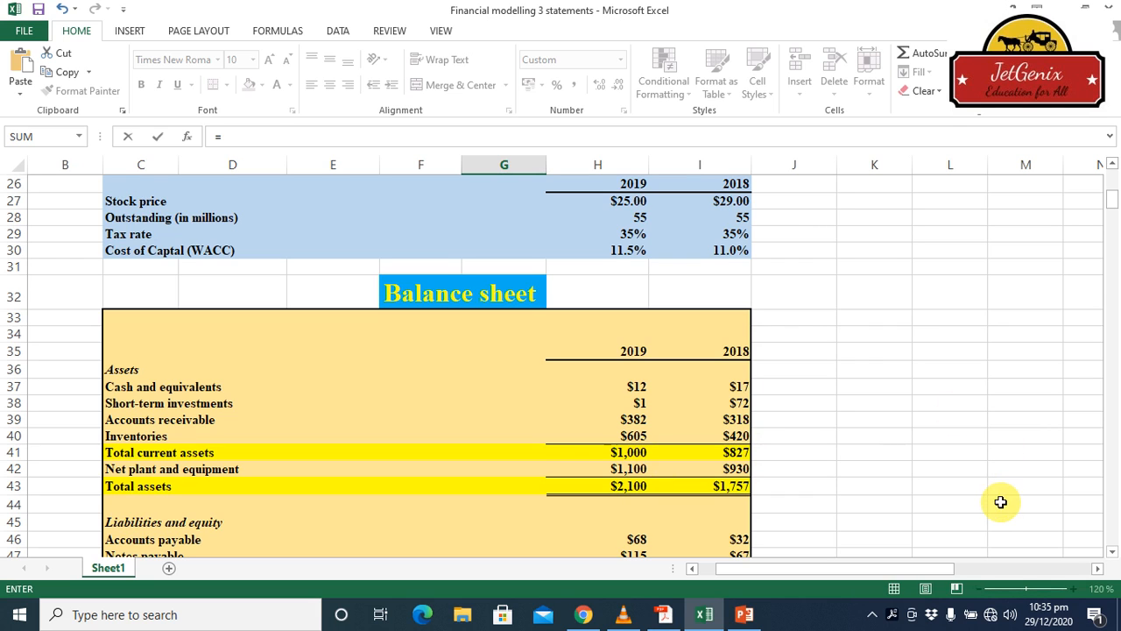
pyautogui.click(1111, 510)
pyautogui.click(1110, 510)
pyautogui.click(1110, 510)
pyautogui.click(1111, 510)
pyautogui.click(1110, 509)
pyautogui.click(1111, 510)
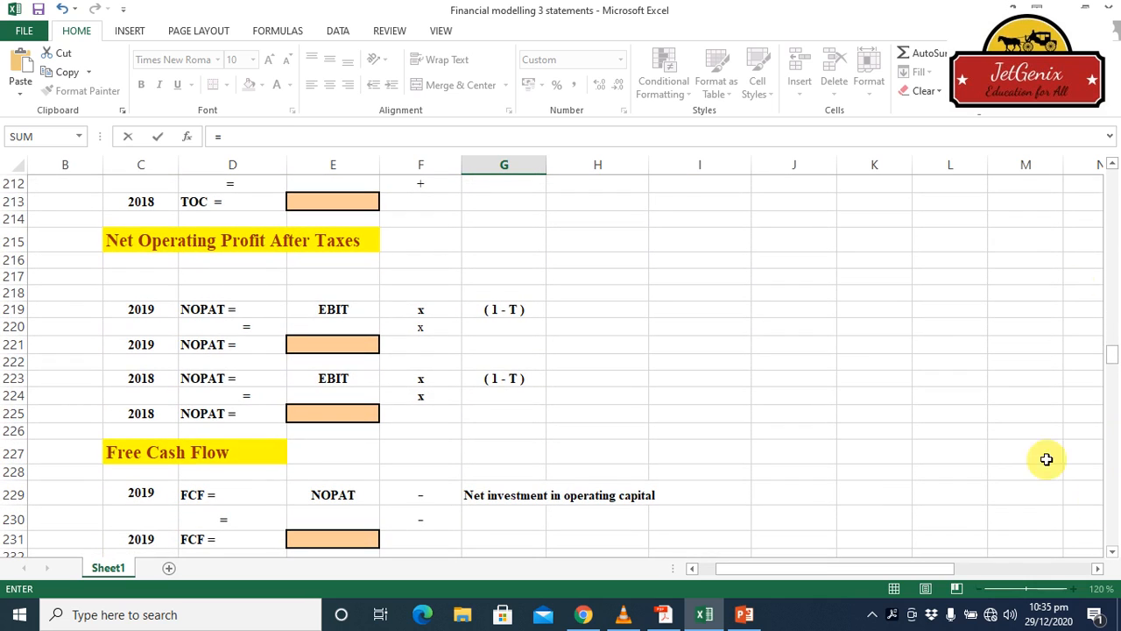
pyautogui.click(1112, 165)
pyautogui.click(1112, 166)
pyautogui.click(1112, 167)
pyautogui.click(1113, 167)
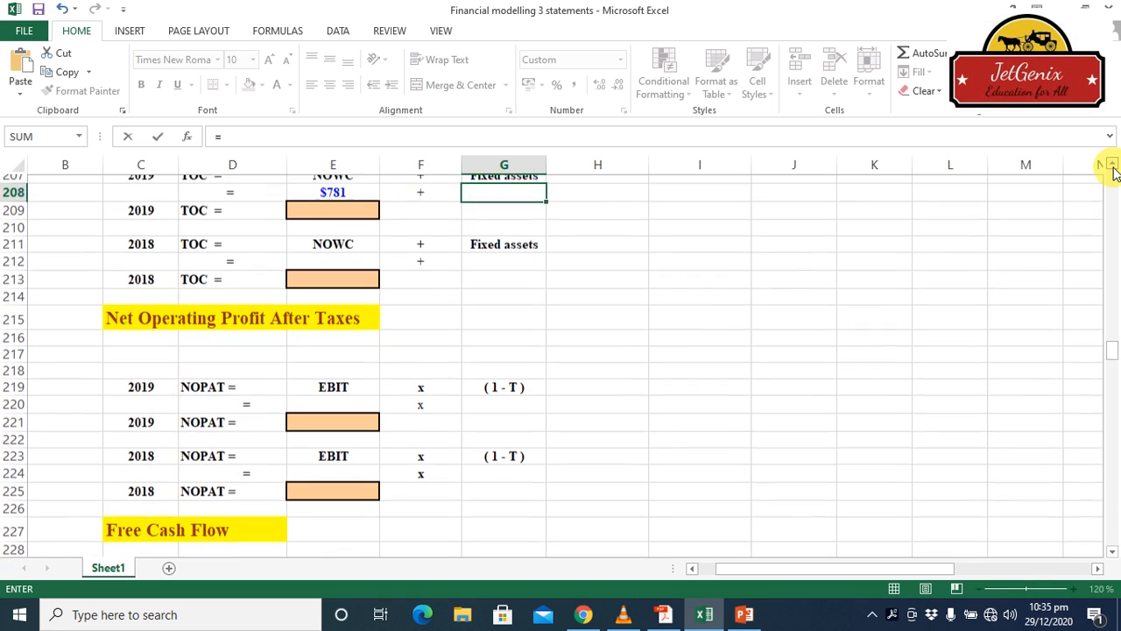
pyautogui.click(1112, 166)
pyautogui.click(1113, 166)
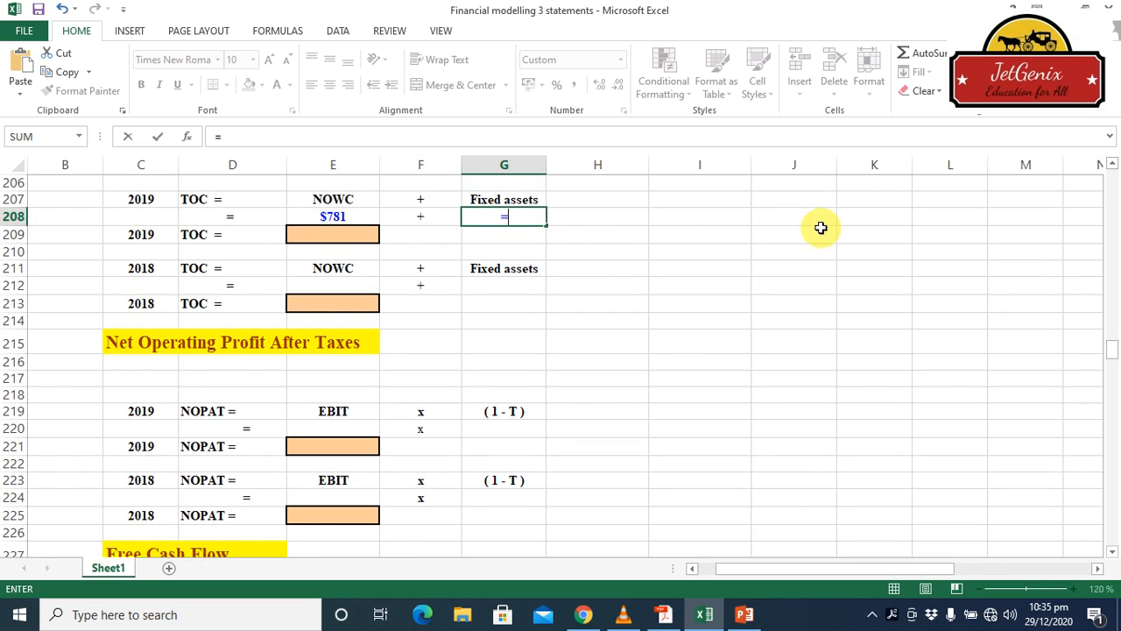
pyautogui.click(1113, 165)
pyautogui.moveTo(1112, 167); pyautogui.dragTo(1113, 168)
pyautogui.scroll(20, 1113, 175)
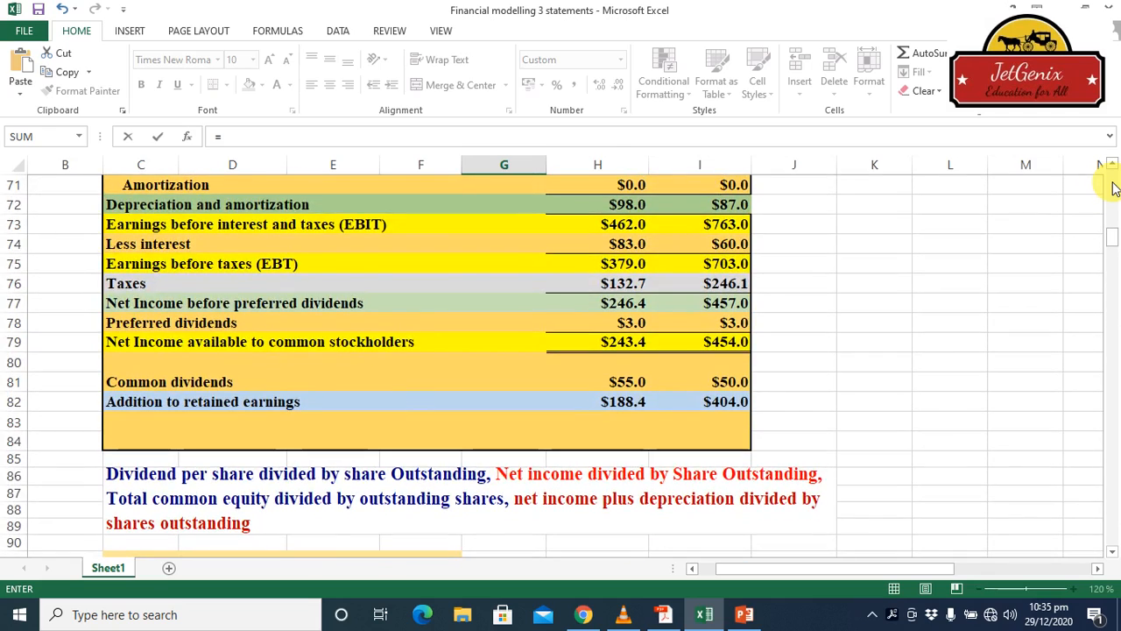
pyautogui.scroll(14, 1113, 188)
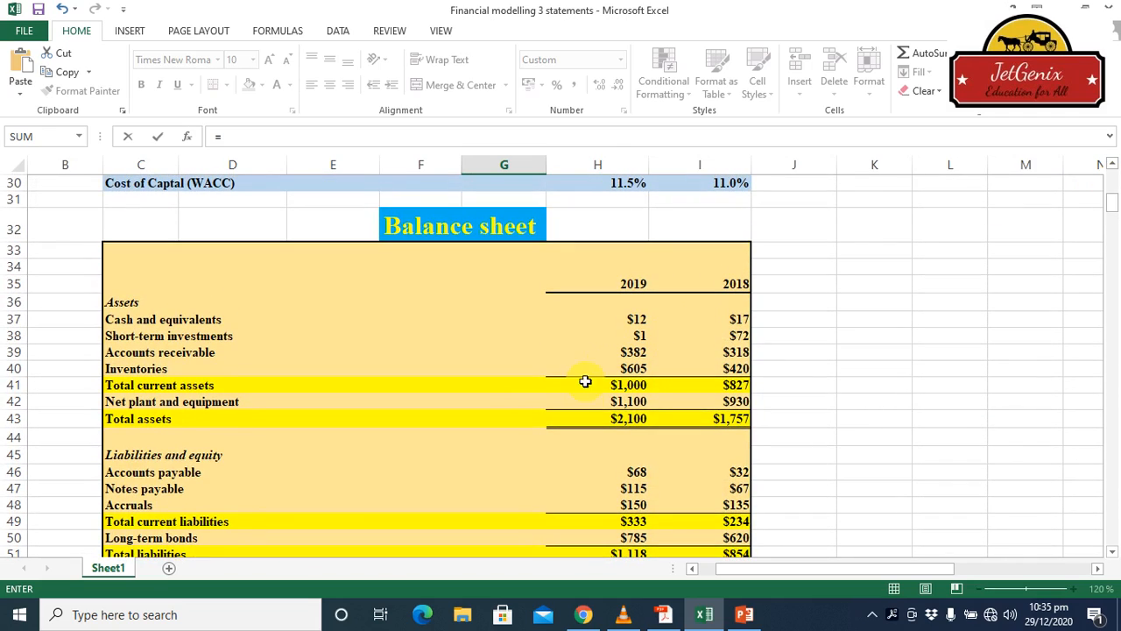
pyautogui.click(626, 405)
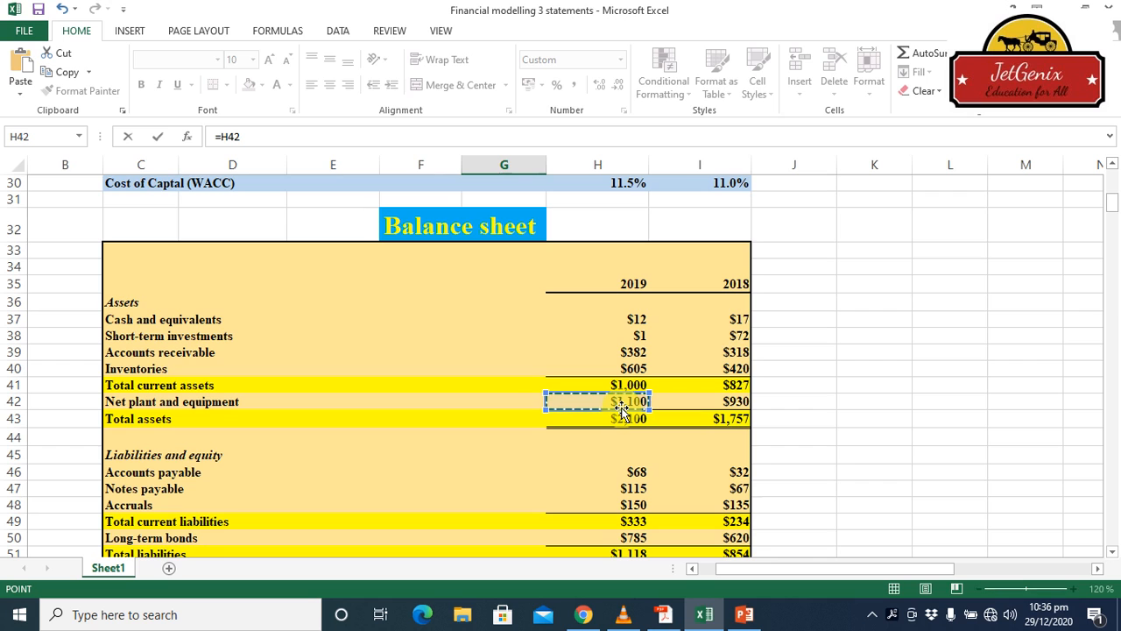
pyautogui.press('Return')
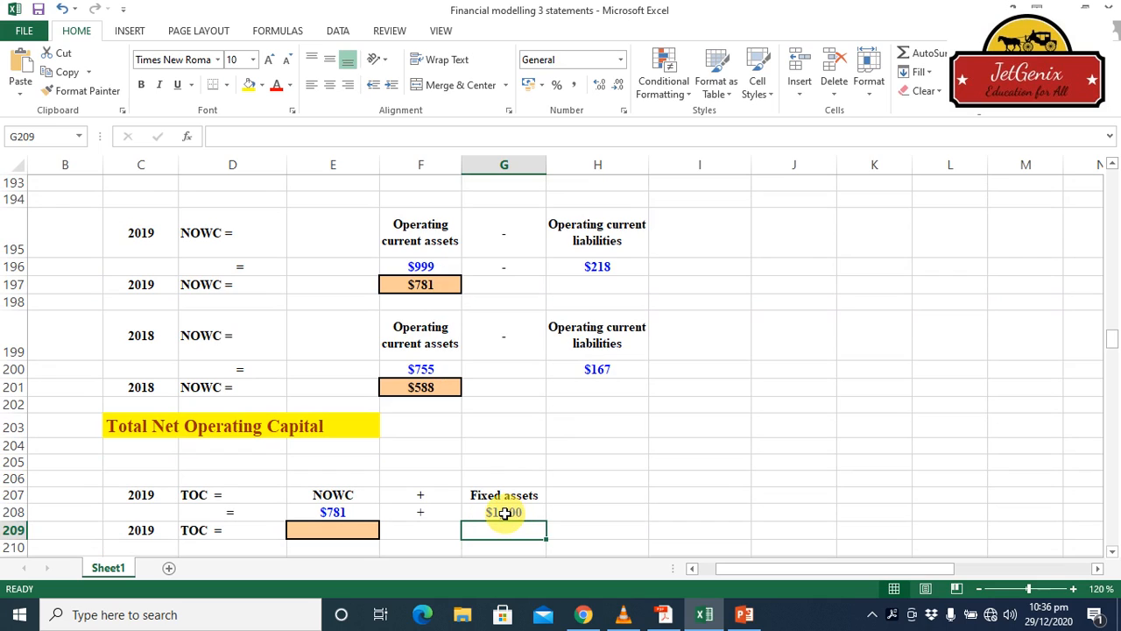
# Calculate 2019 total operating capital in cell E209 by adding NOWC and fixed assets with =SUM(E208,G208)
pyautogui.click(325, 531)
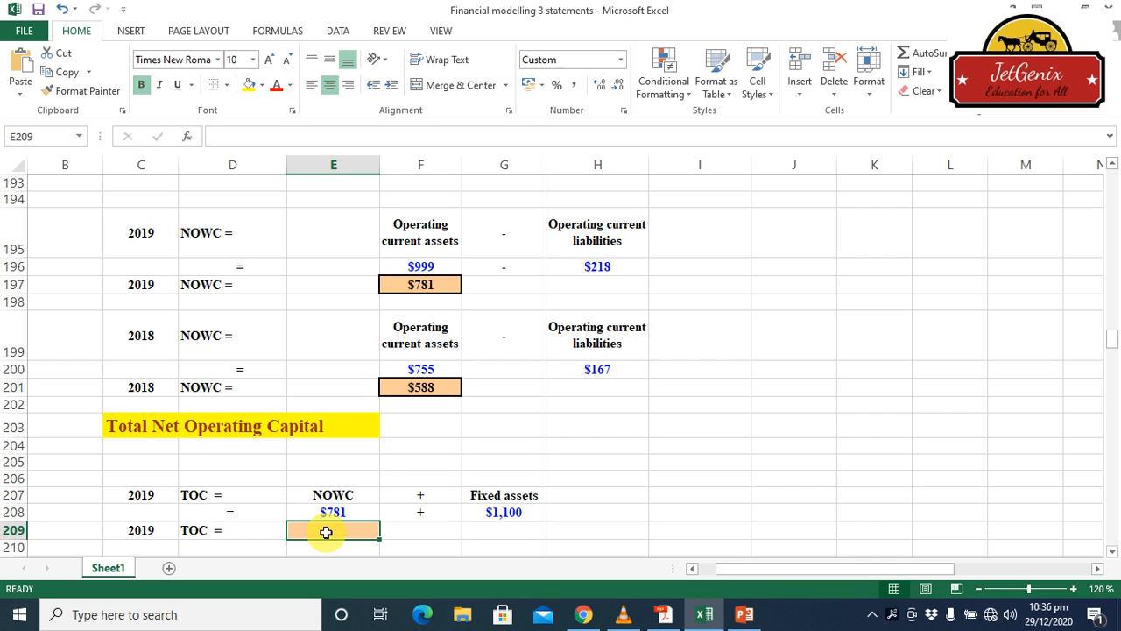
pyautogui.write('=sum')
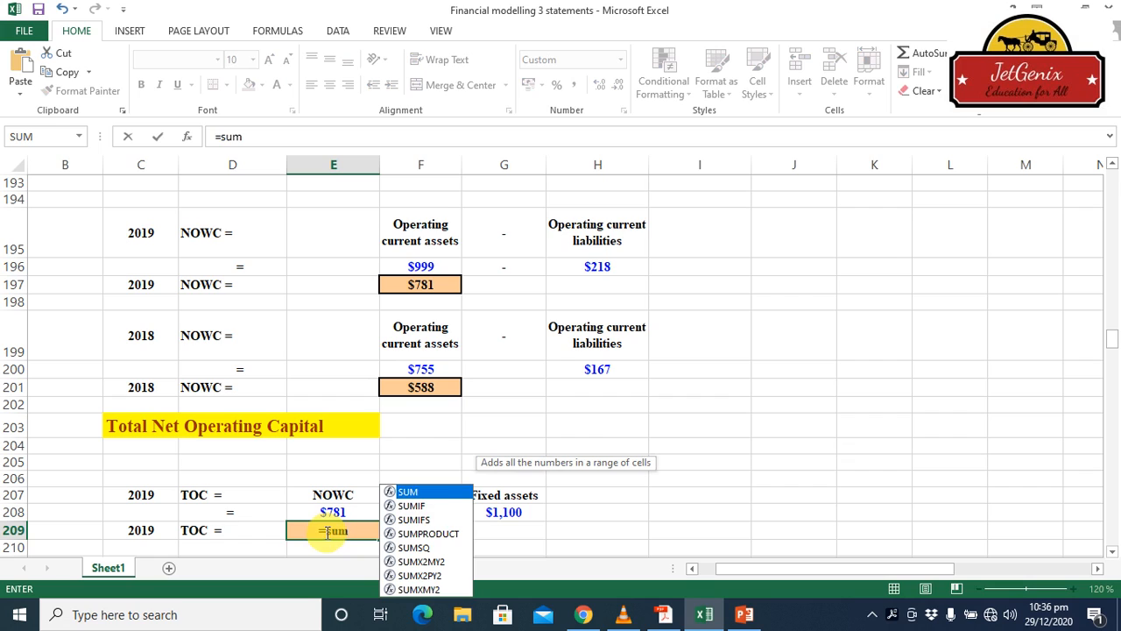
pyautogui.doubleClick(434, 492)
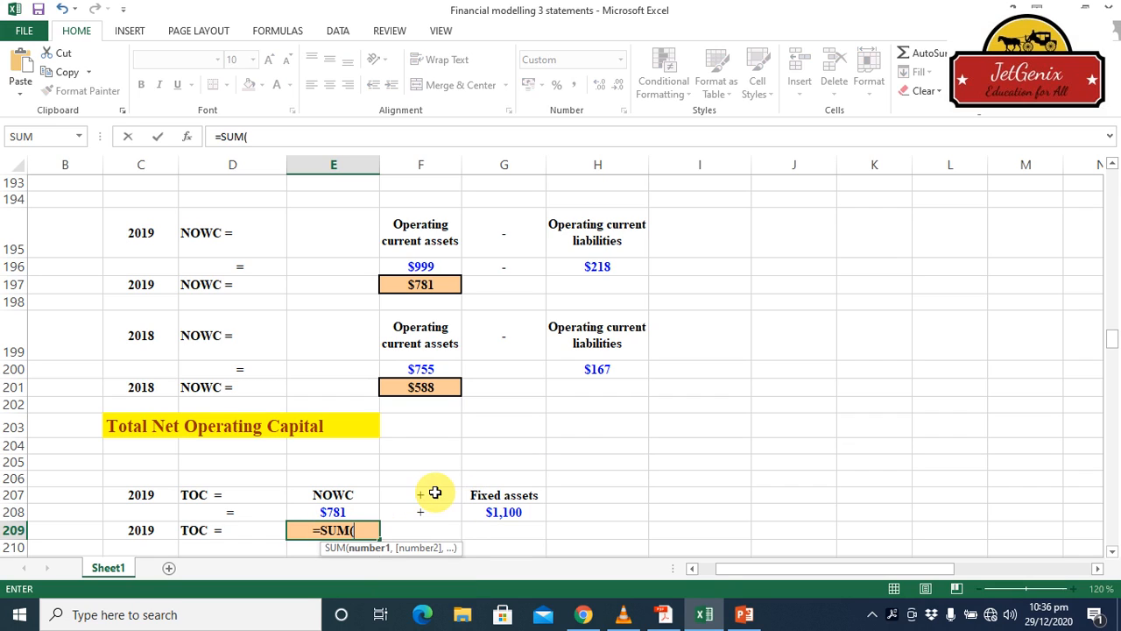
pyautogui.click(335, 514)
pyautogui.write(',')
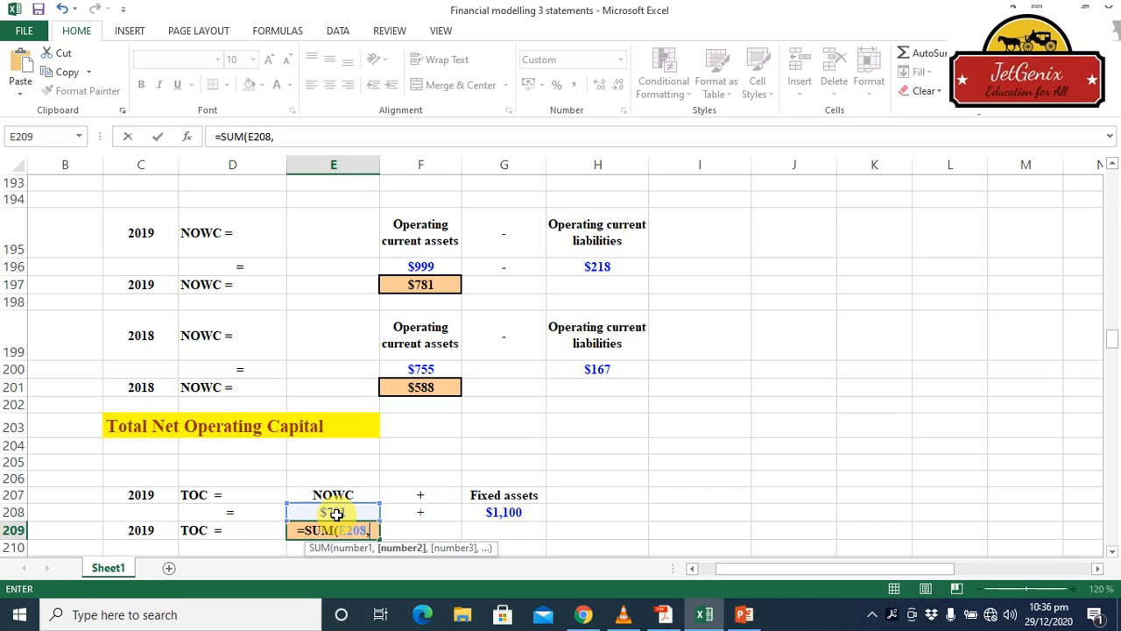
pyautogui.click(510, 518)
pyautogui.press('Return')
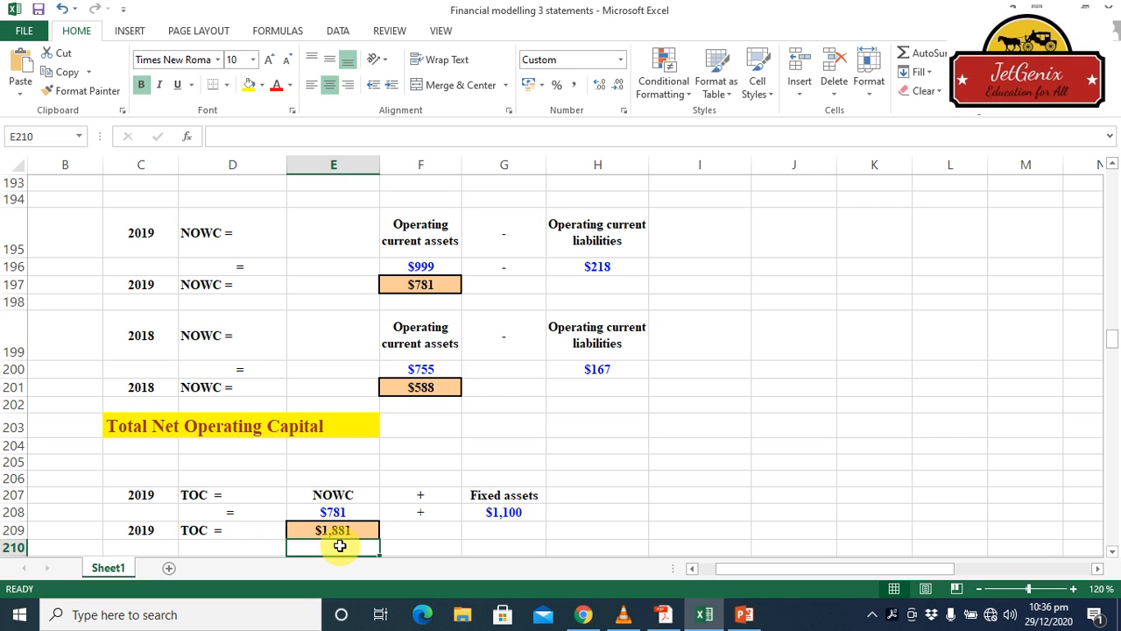
pyautogui.click(1112, 552)
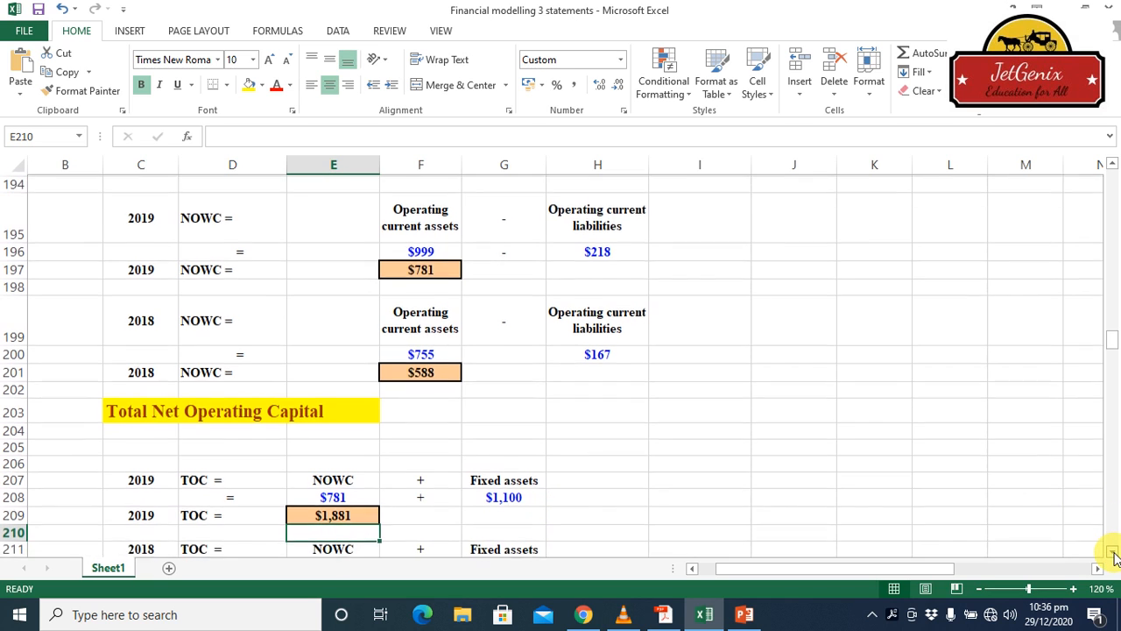
# Link the 2018 NOWC cell E212 in the Total Net Operating Capital section to the 2018 NOWC result with =F201
pyautogui.click(1112, 551)
pyautogui.click(1112, 551)
pyautogui.click(1113, 552)
pyautogui.click(1112, 552)
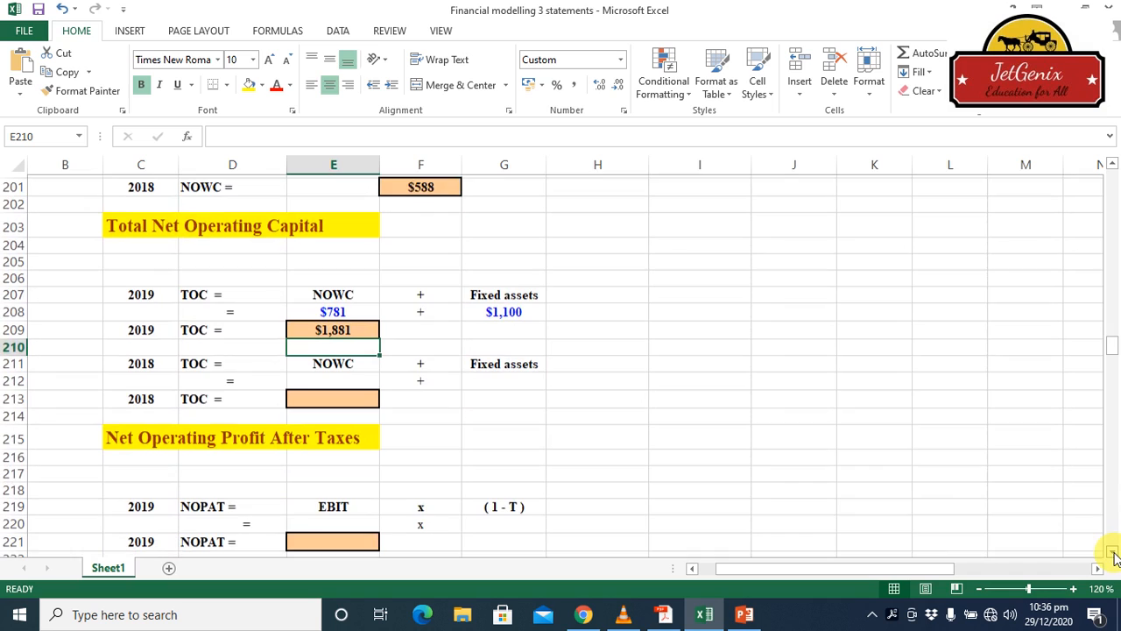
pyautogui.click(343, 379)
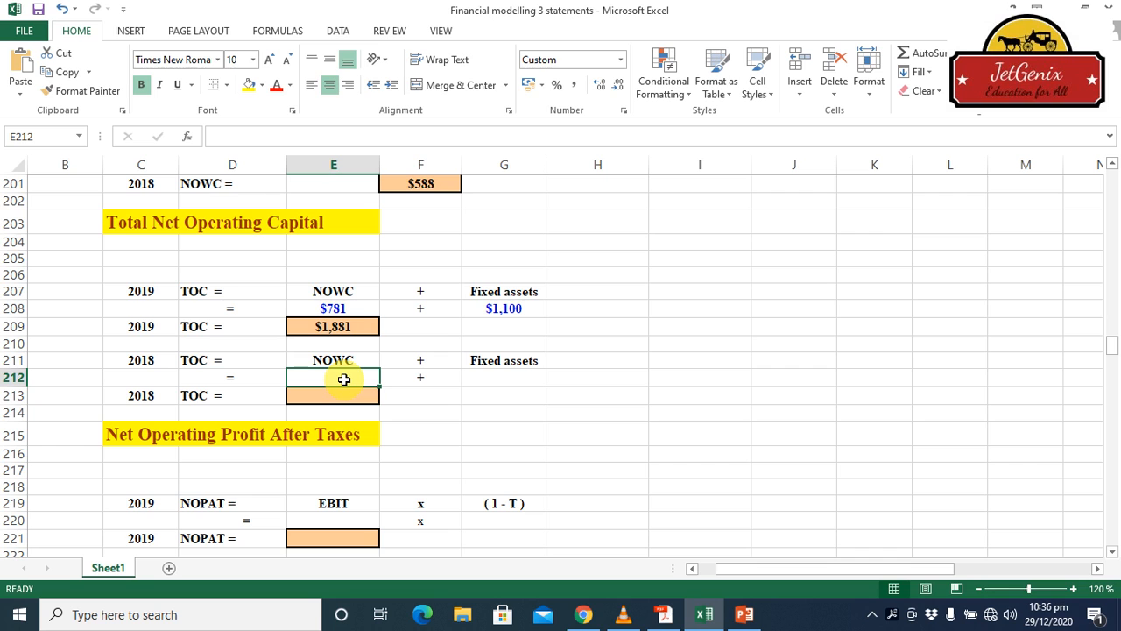
pyautogui.write('=')
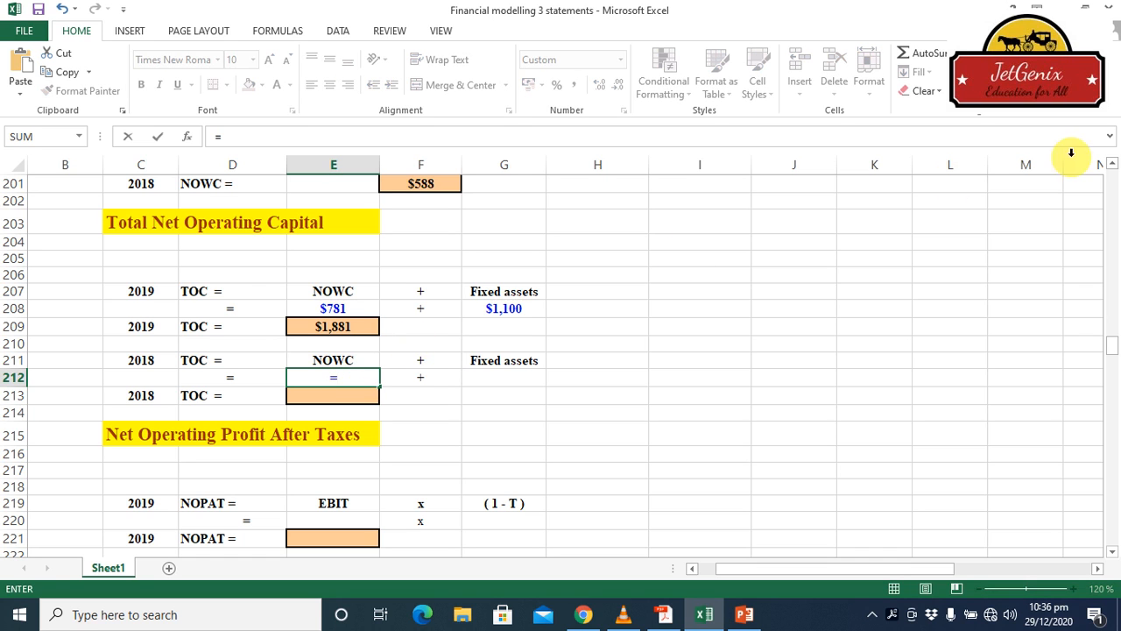
pyautogui.click(1111, 166)
pyautogui.click(1112, 166)
pyautogui.click(1112, 165)
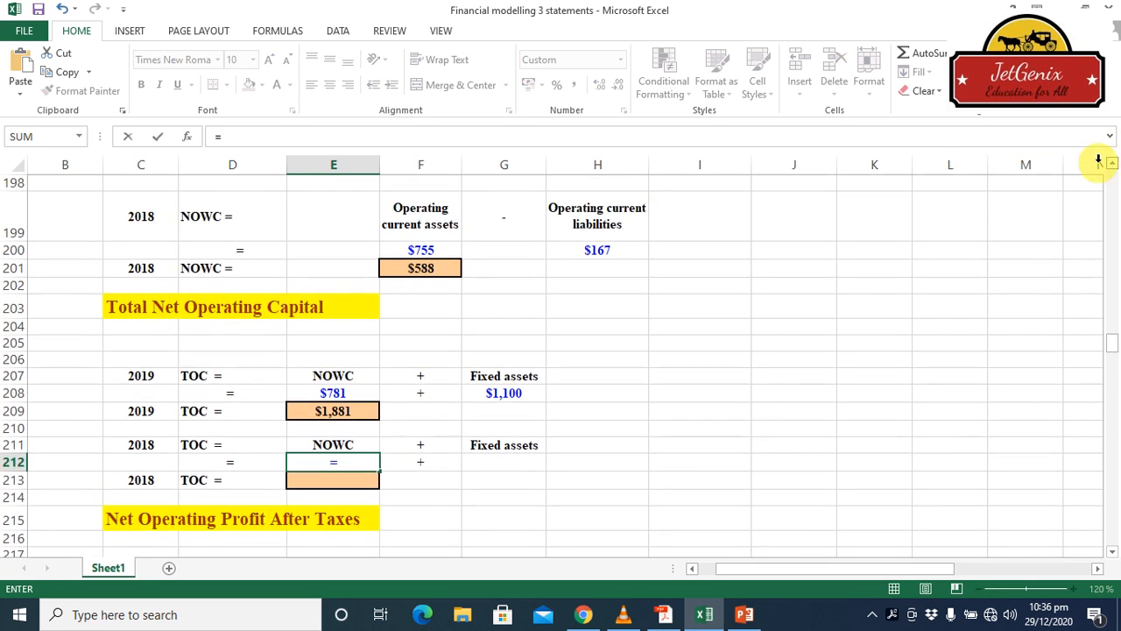
pyautogui.click(430, 268)
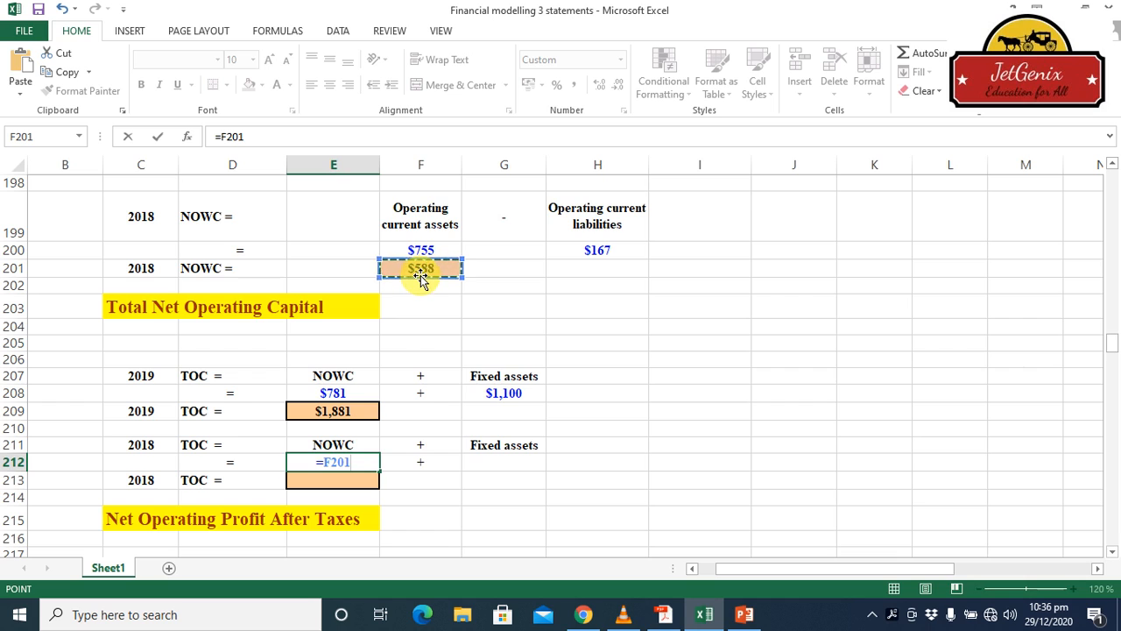
pyautogui.press('Return')
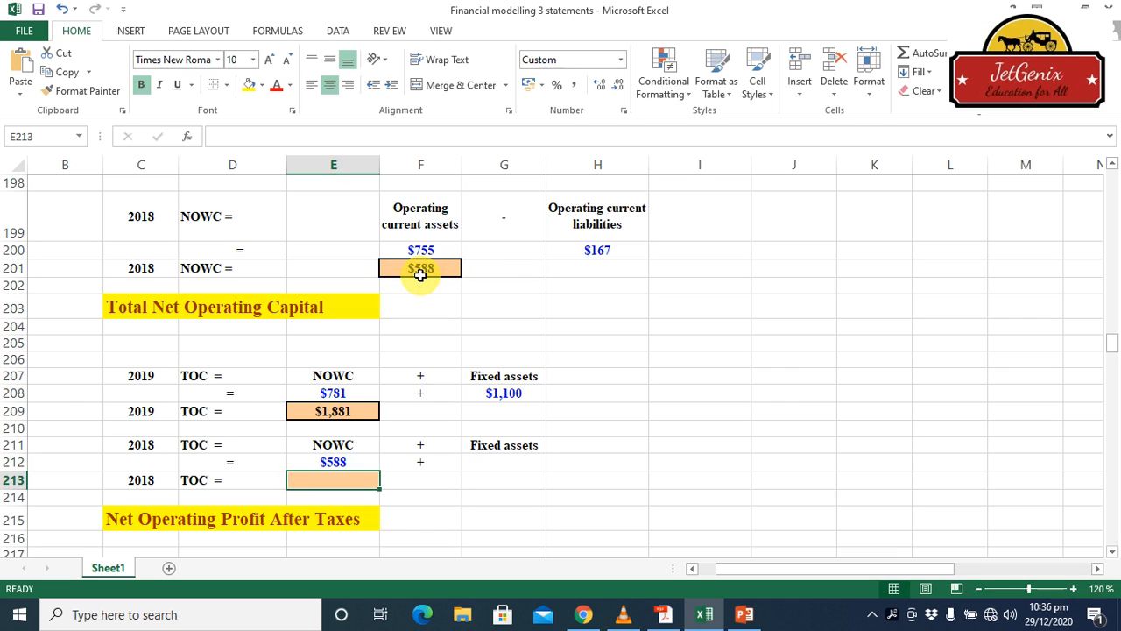
# Link the 2018 fixed assets cell G212 to the balance sheet's 2018 net plant and equipment in I42
pyautogui.click(519, 460)
pyautogui.write('=')
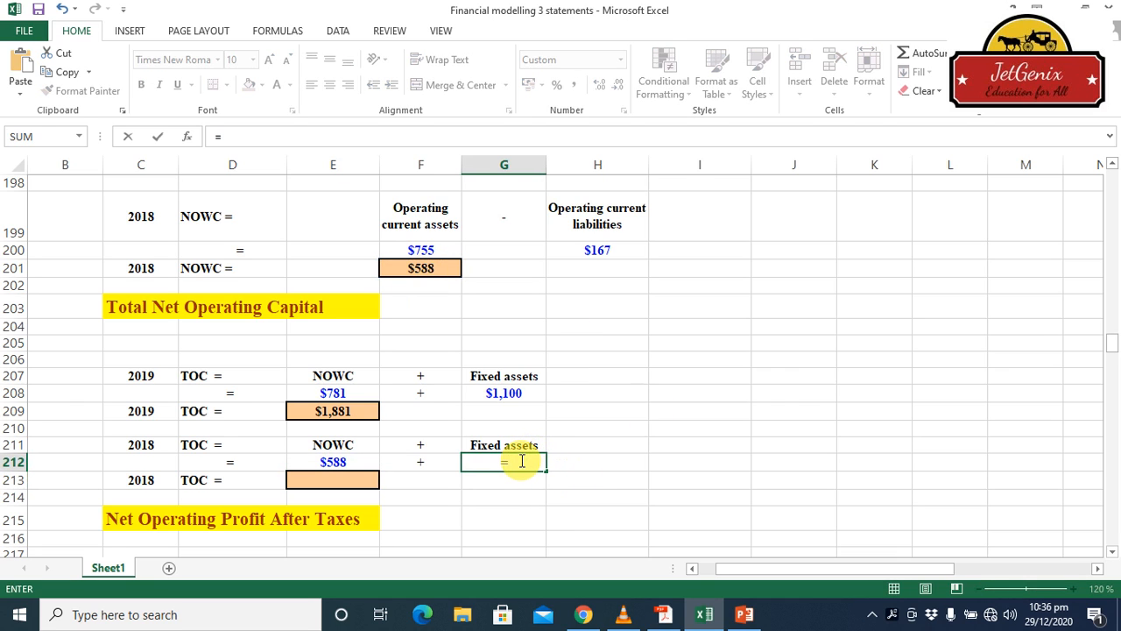
pyautogui.click(1115, 207)
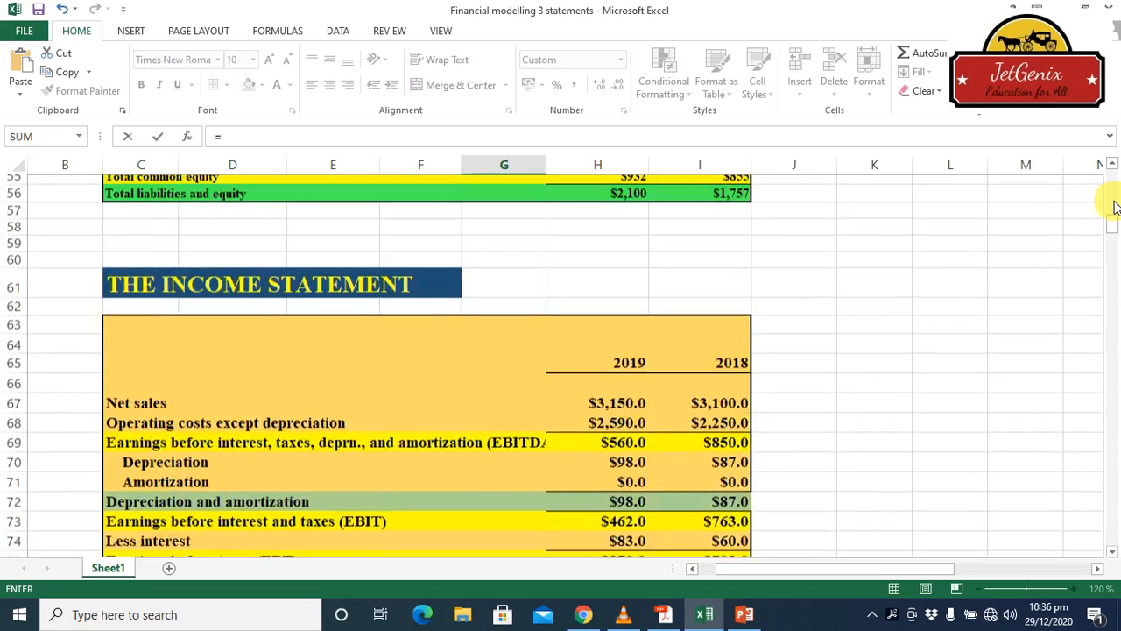
pyautogui.click(1115, 207)
pyautogui.click(1115, 207)
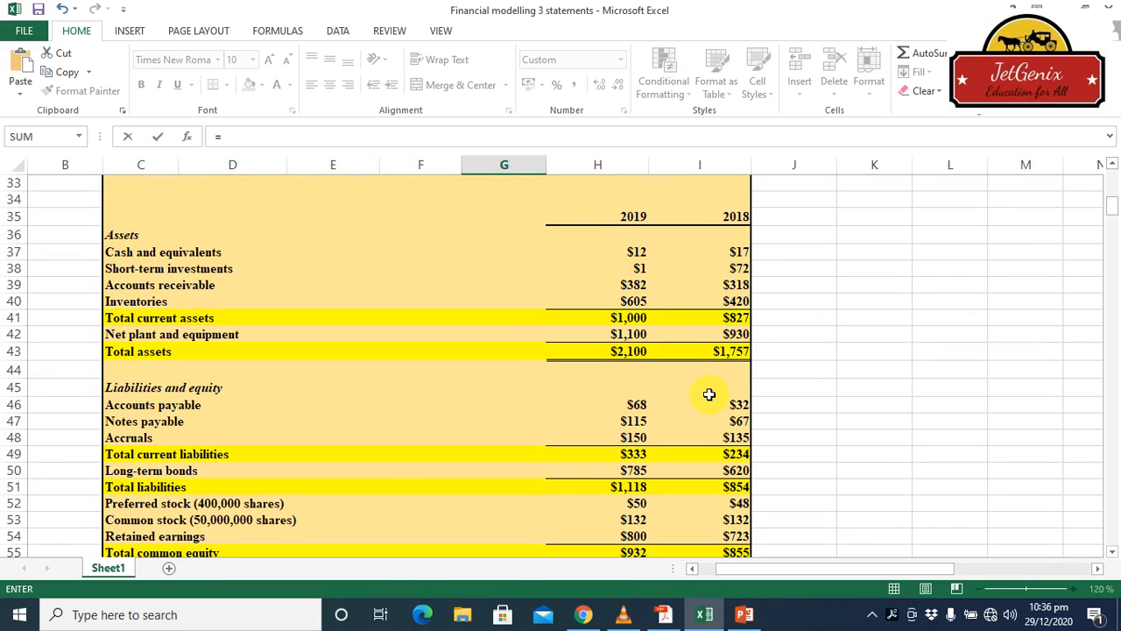
pyautogui.click(740, 338)
pyautogui.press('Return')
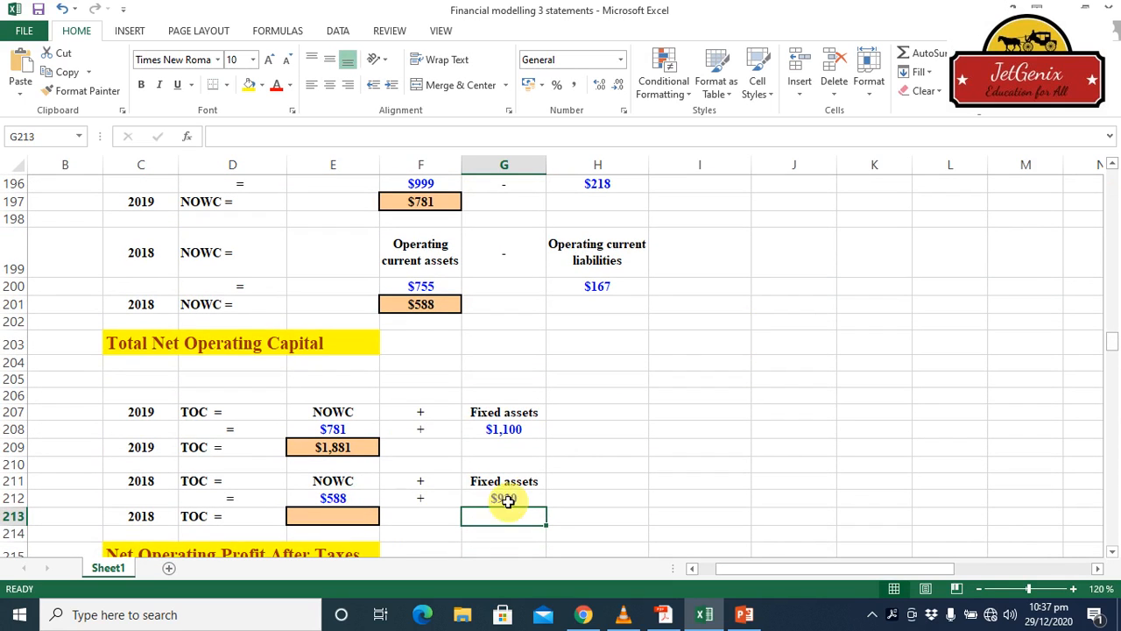
# Calculate 2018 total operating capital in cell E213 by adding NOWC and fixed assets with =SUM(E212,G212)
pyautogui.click(339, 520)
pyautogui.write('=')
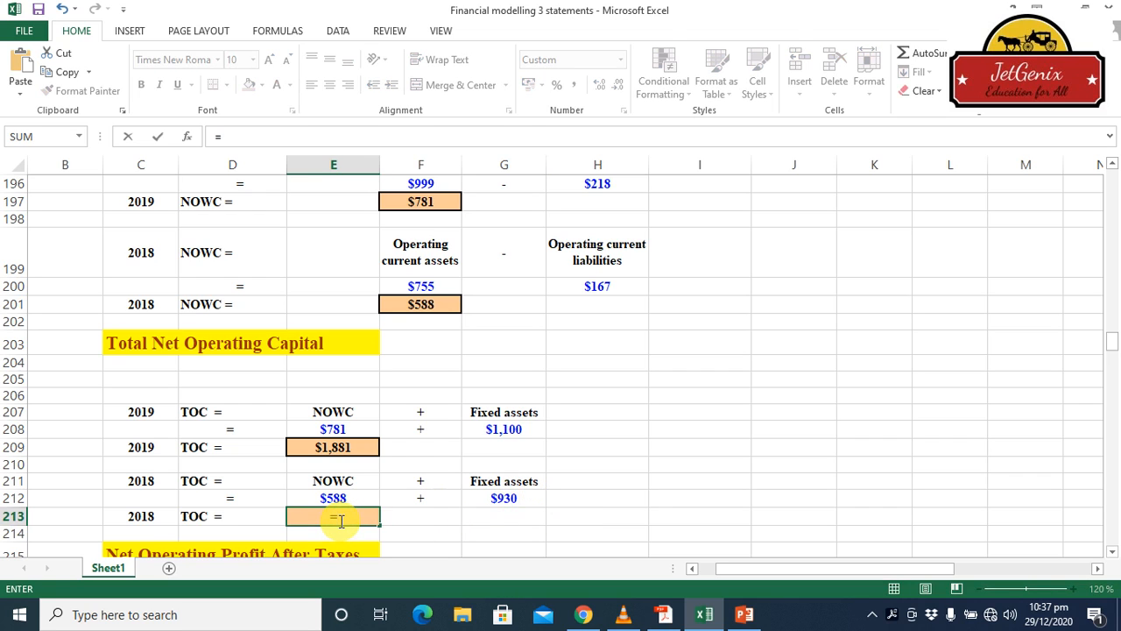
pyautogui.write('sum')
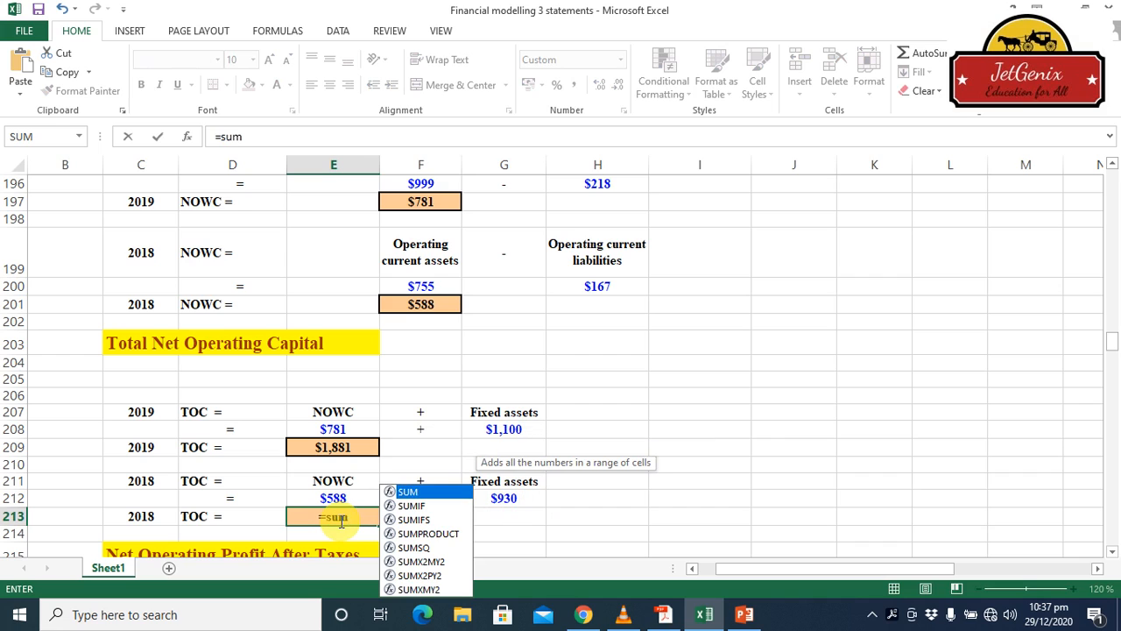
pyautogui.doubleClick(410, 489)
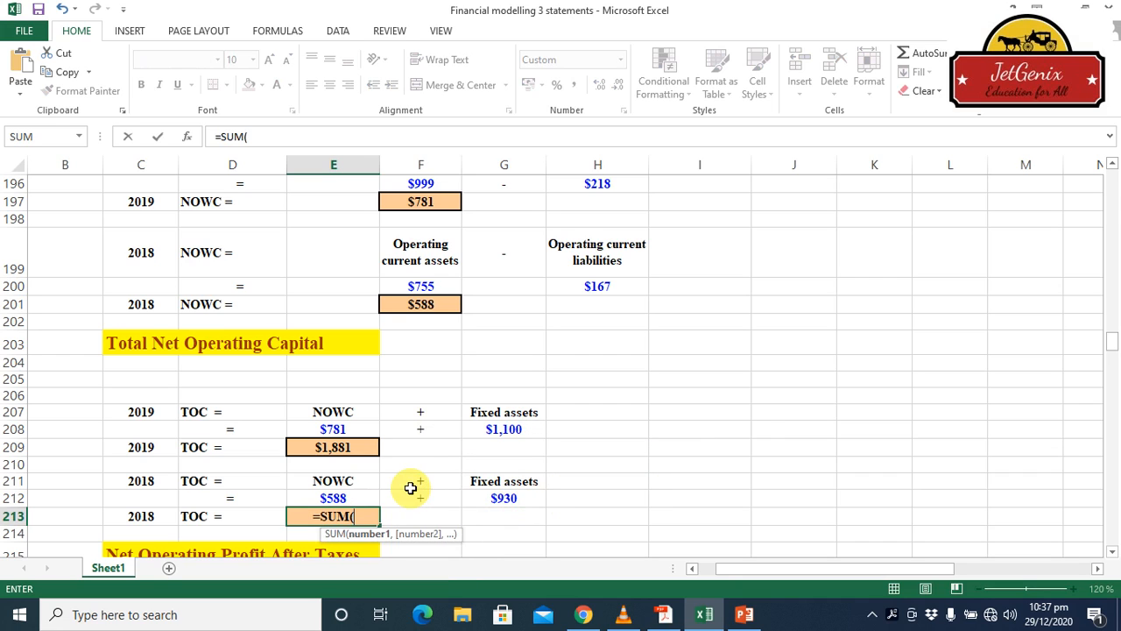
pyautogui.click(340, 497)
pyautogui.write(',')
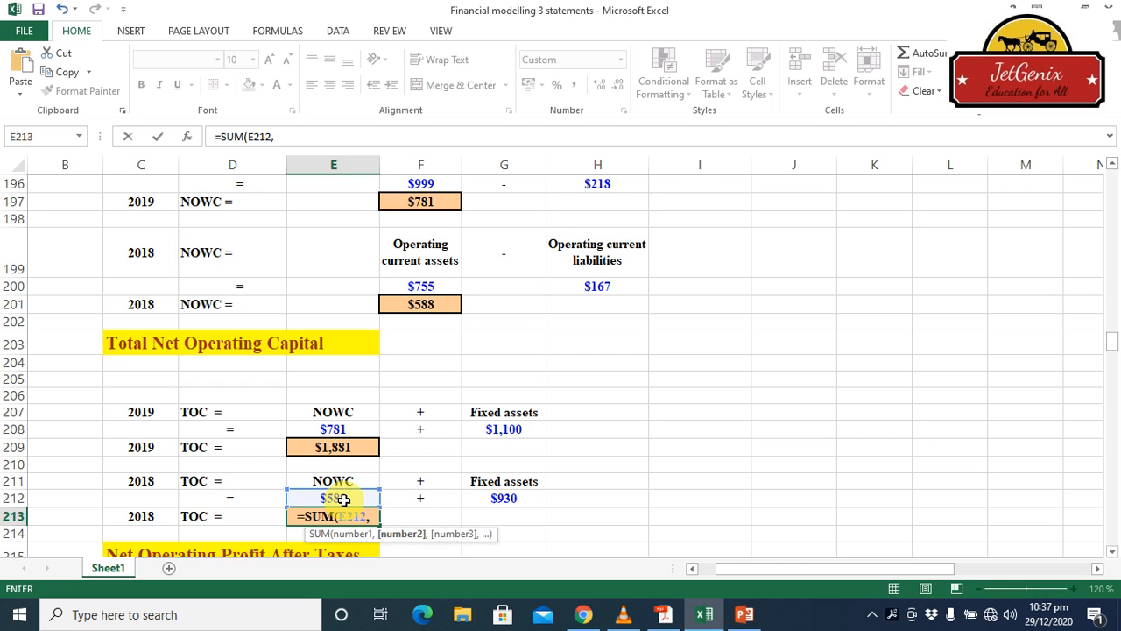
pyautogui.click(507, 501)
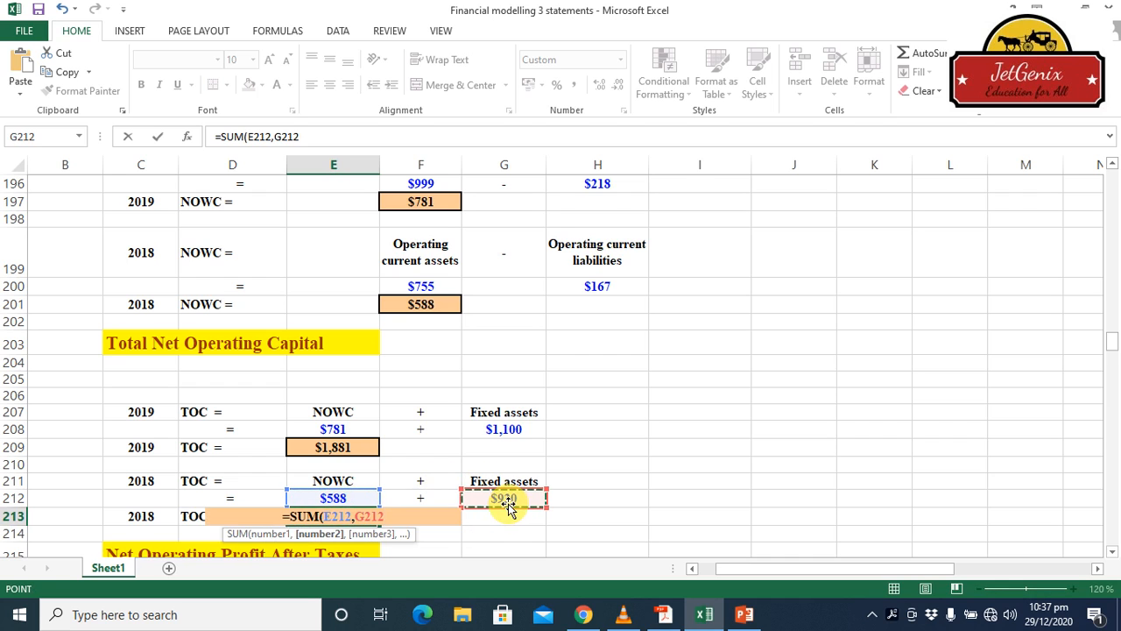
pyautogui.press('Return')
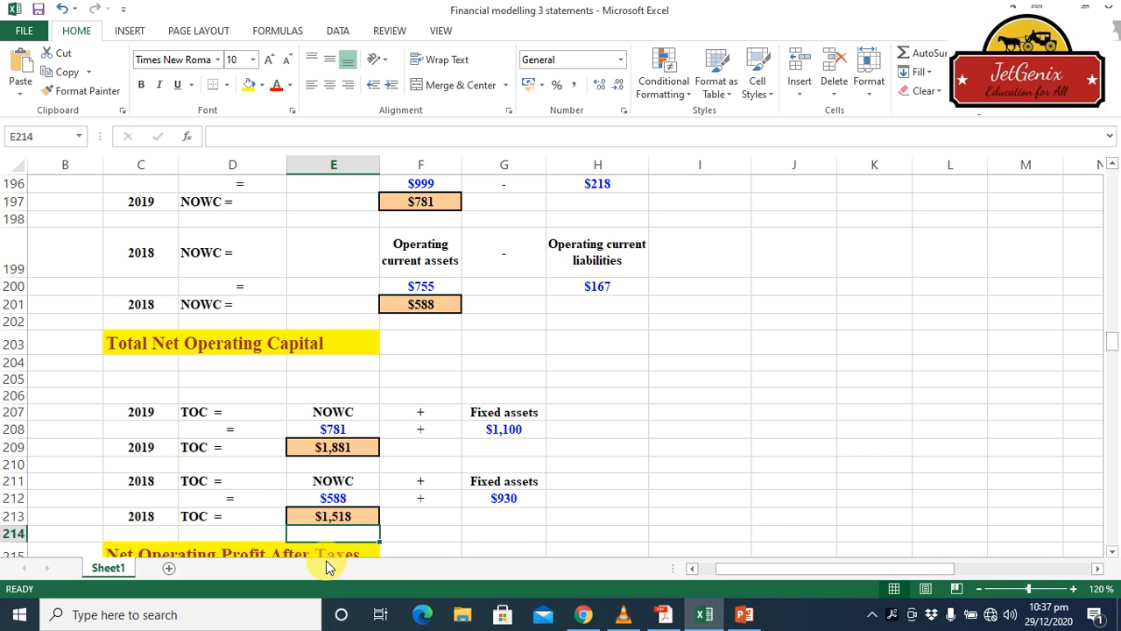
pyautogui.click(1112, 552)
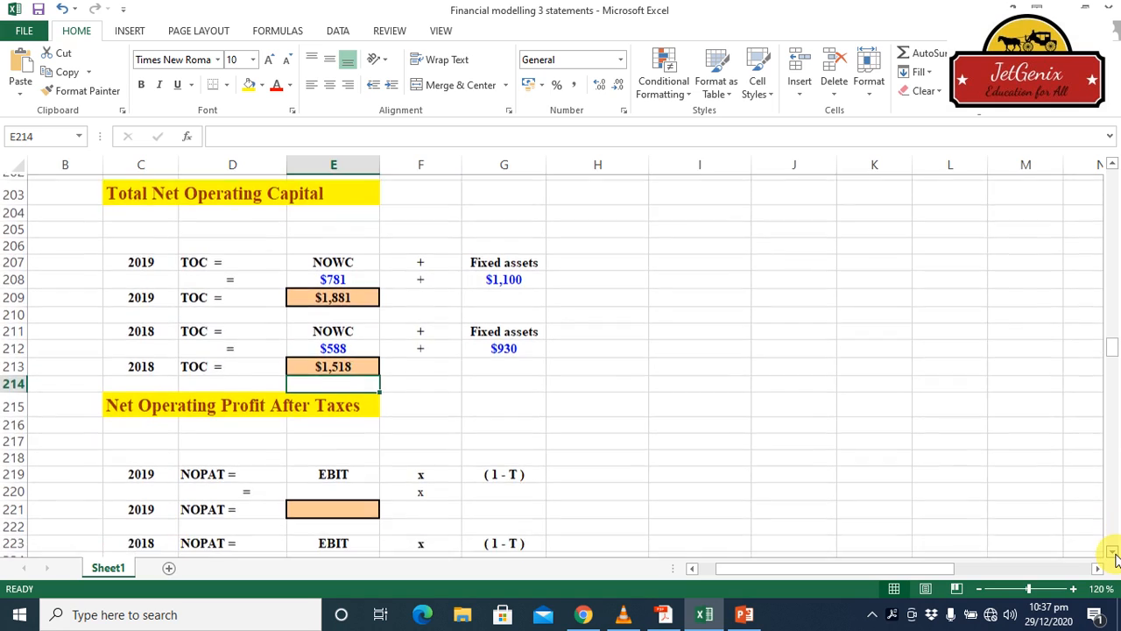
pyautogui.click(1113, 552)
pyautogui.click(1114, 553)
pyautogui.click(1113, 553)
pyautogui.click(1113, 553)
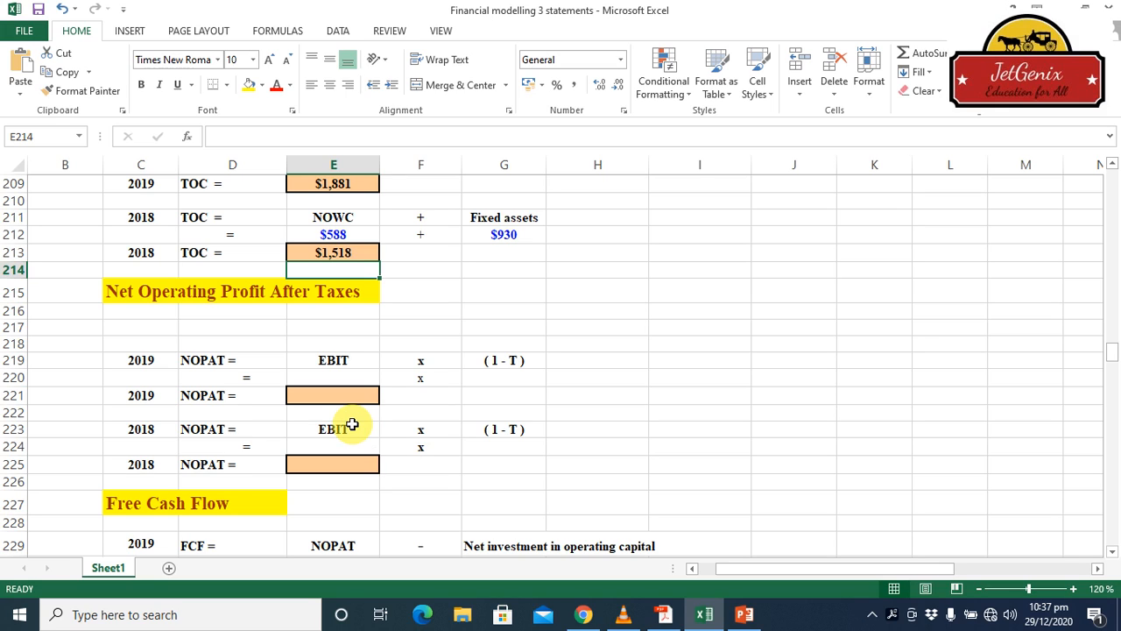
pyautogui.click(872, 619)
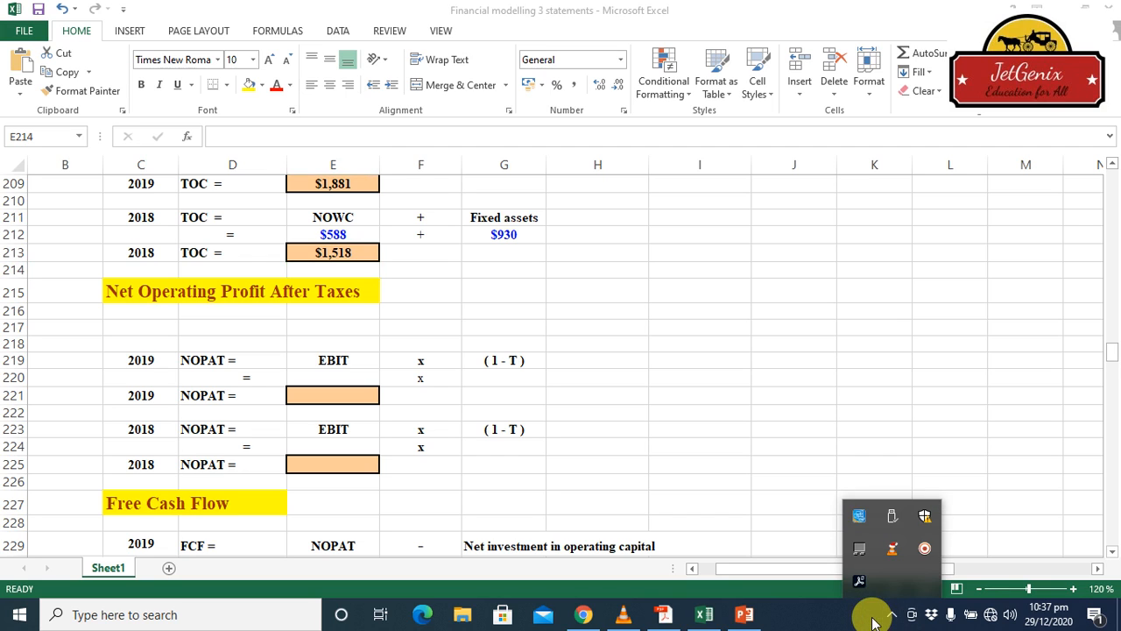
pyautogui.click(924, 549)
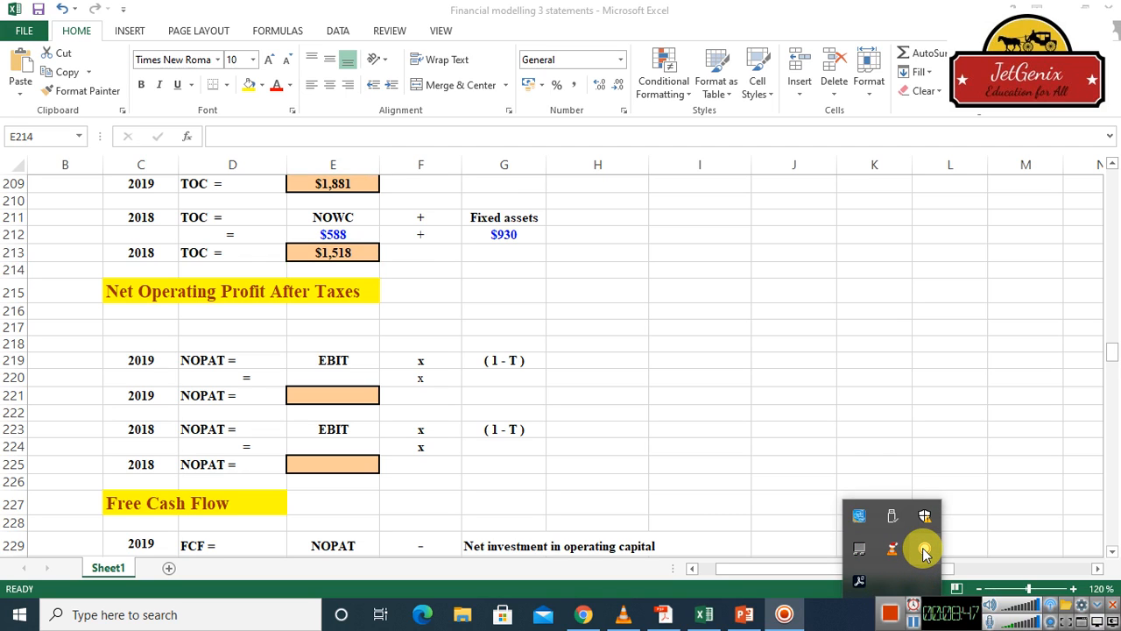
pyautogui.click(916, 624)
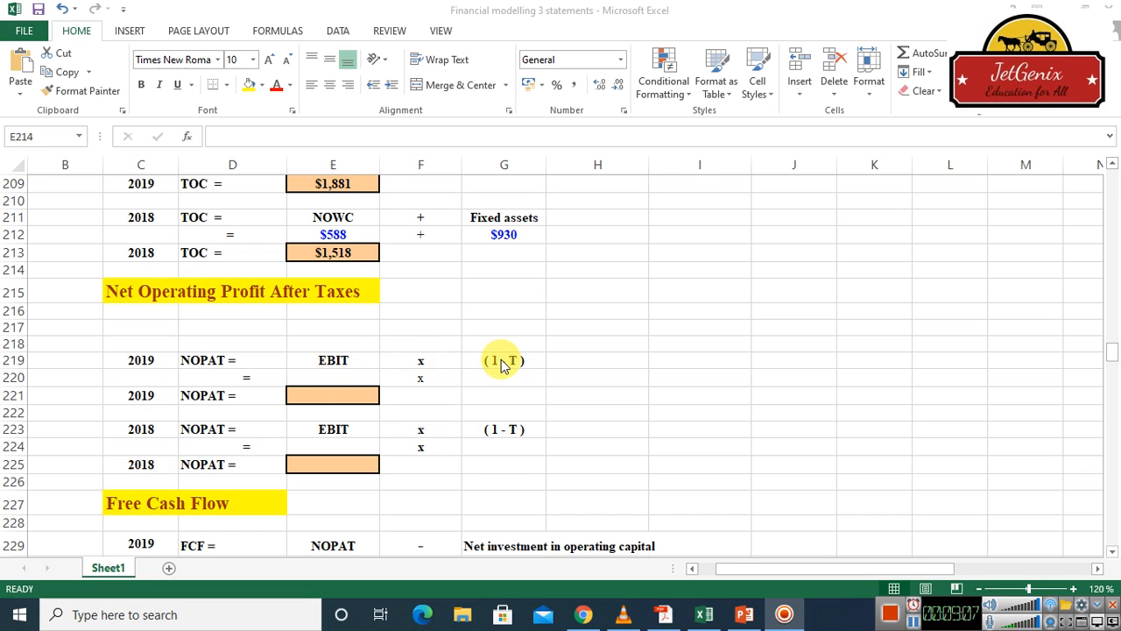
# Link the 2019 EBIT cell E220 in the Net Operating Profit After Taxes section to the income statement's 2019 EBIT in H73
pyautogui.click(348, 375)
pyautogui.click(349, 375)
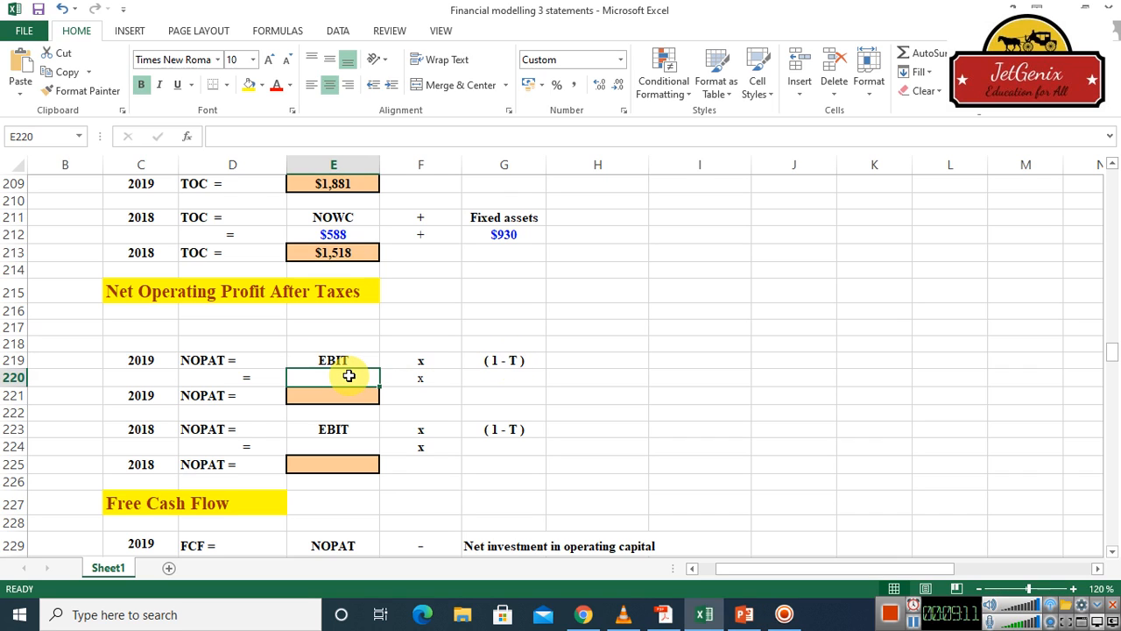
pyautogui.write('=')
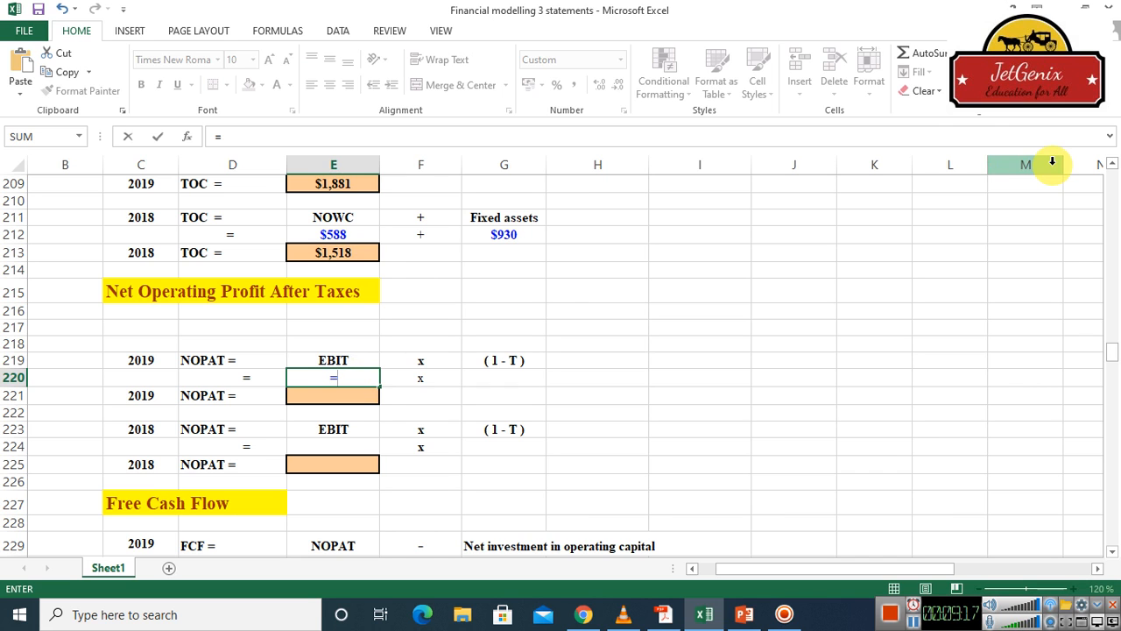
pyautogui.click(1112, 165)
pyautogui.moveTo(1112, 164); pyautogui.dragTo(1113, 187)
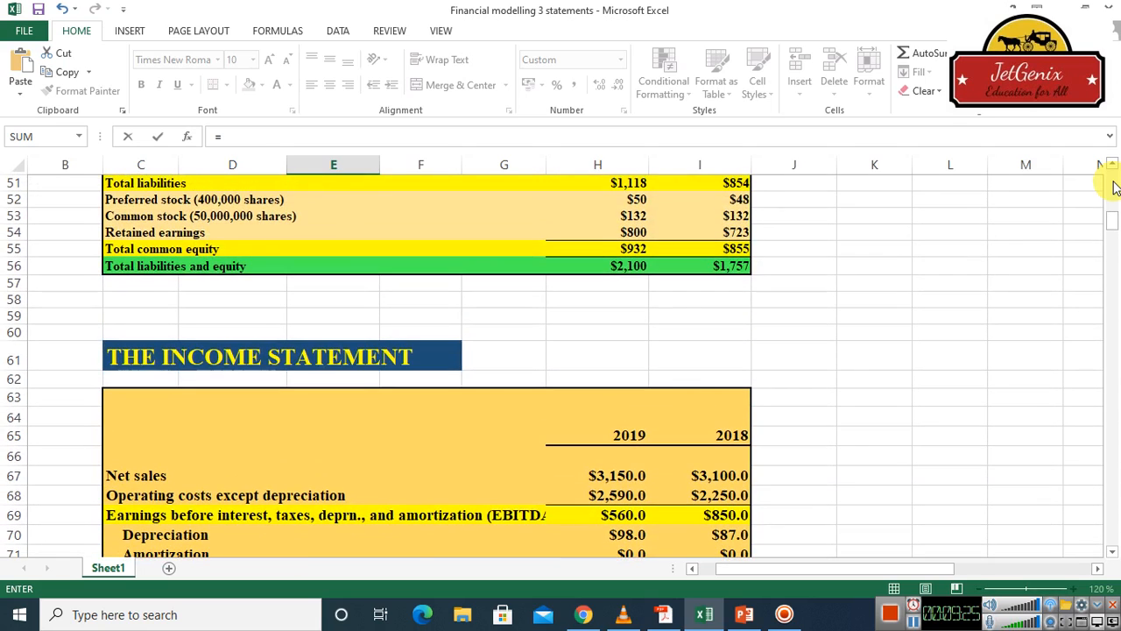
pyautogui.click(1113, 552)
pyautogui.moveTo(1113, 554); pyautogui.dragTo(1112, 554)
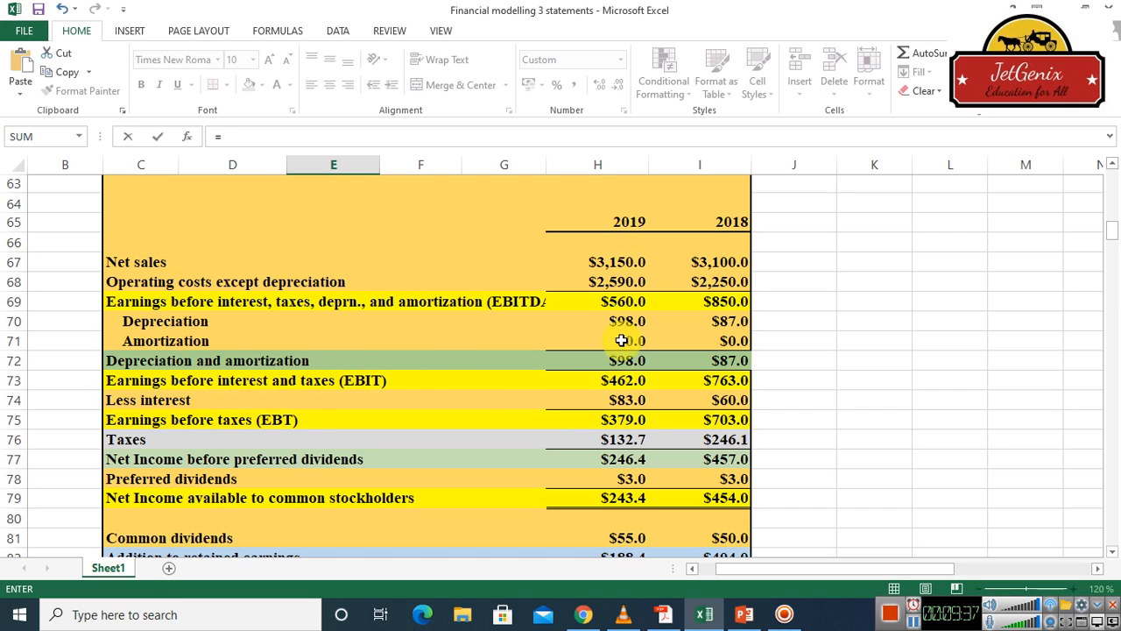
pyautogui.click(623, 383)
pyautogui.press('Escape')
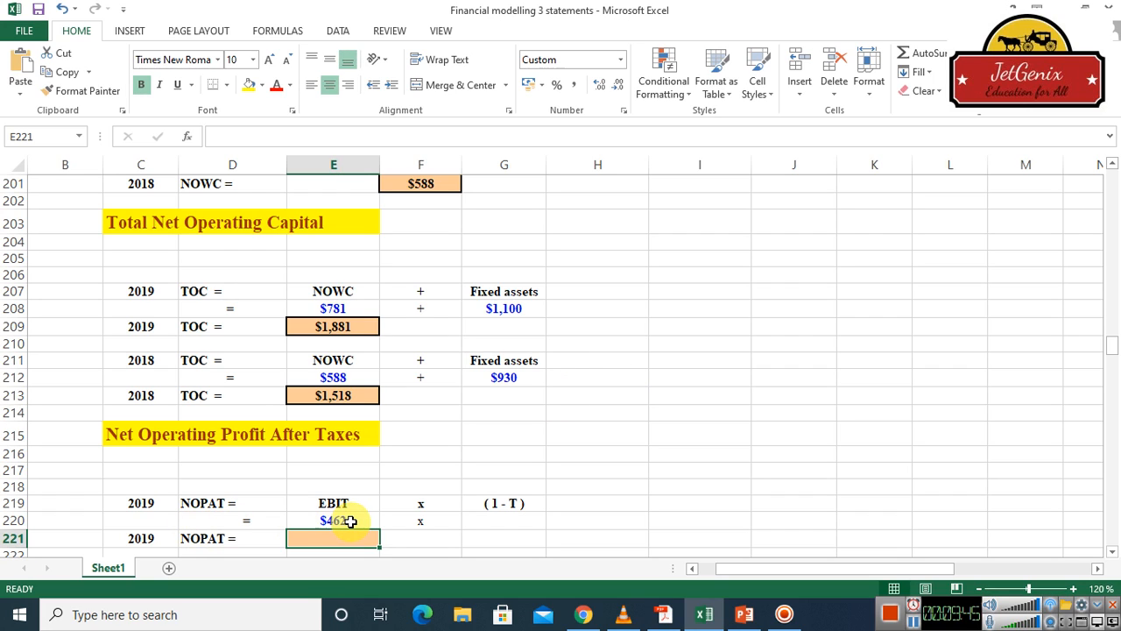
pyautogui.click(500, 522)
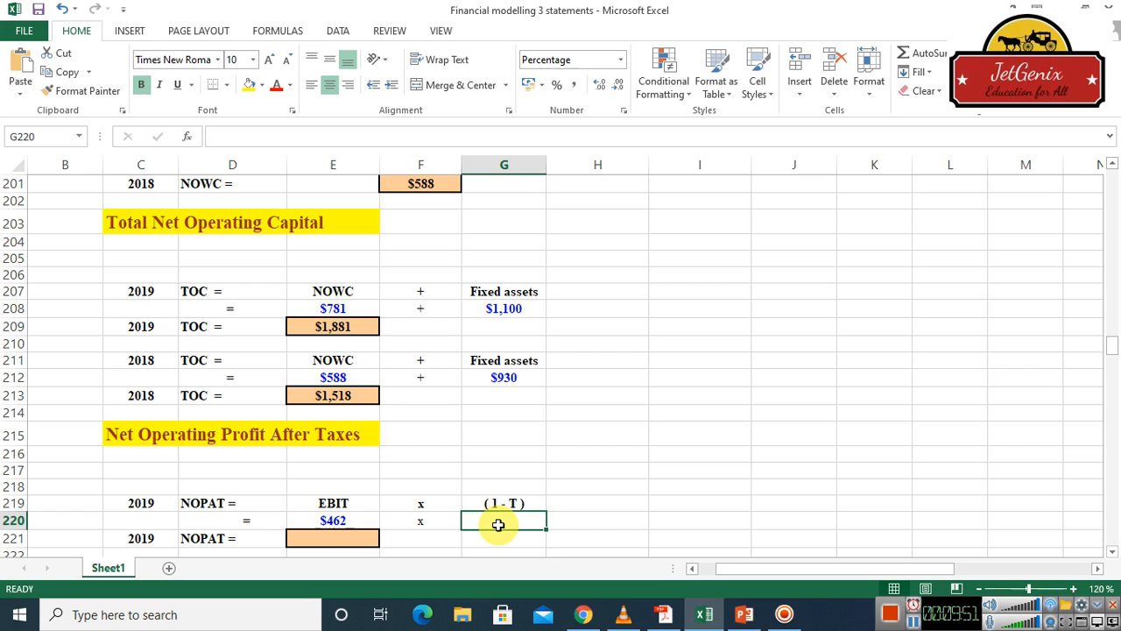
pyautogui.write('(1')
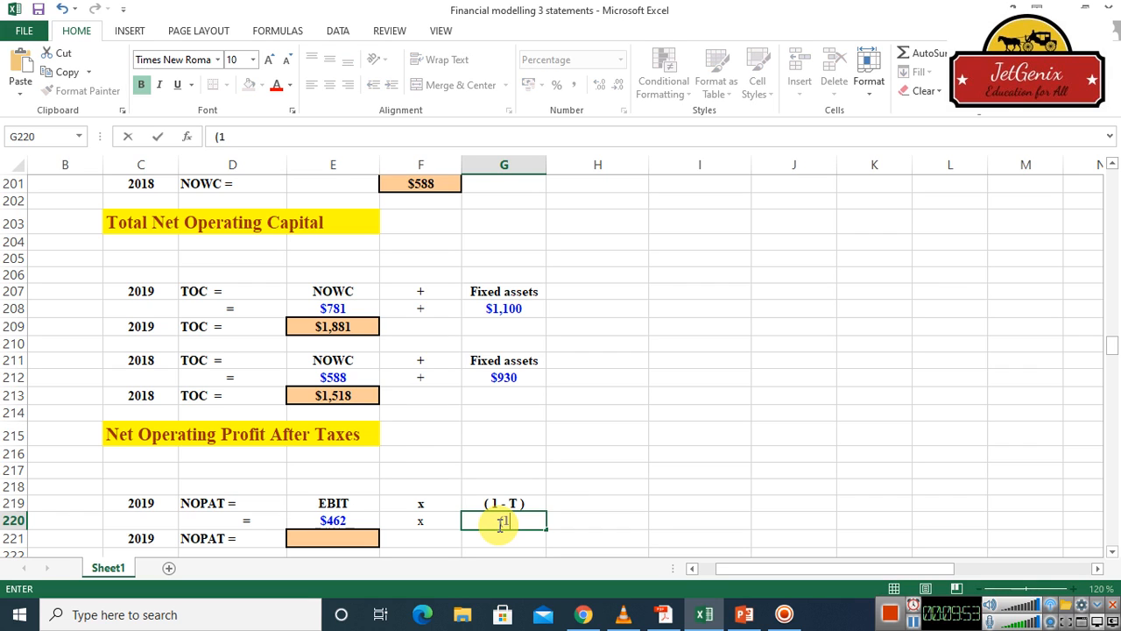
pyautogui.write('-')
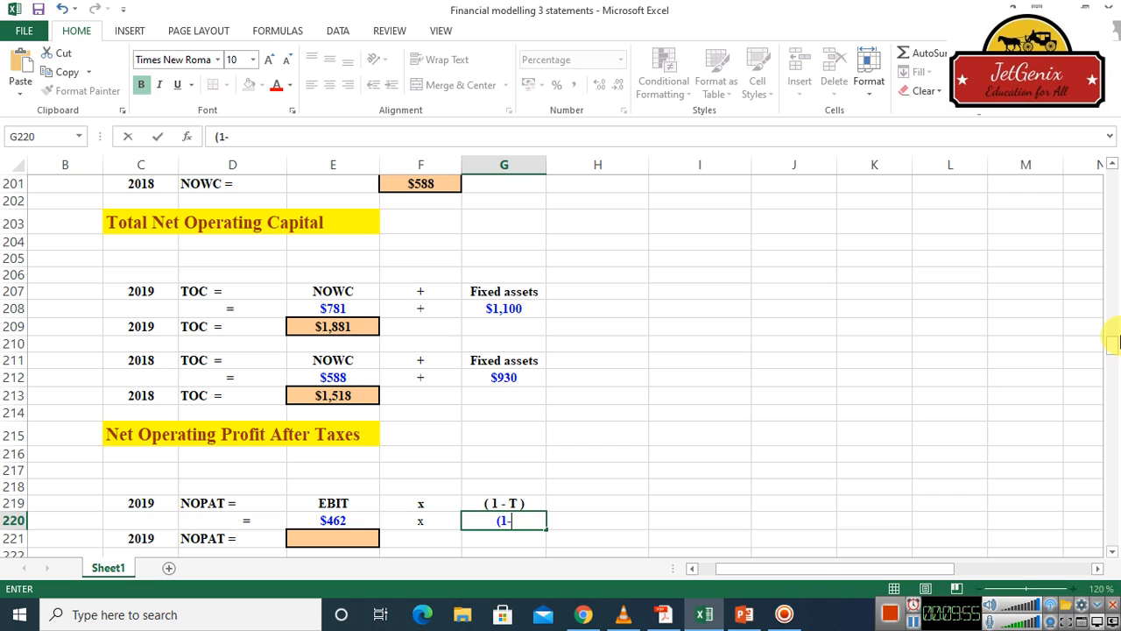
pyautogui.scroll(20, 1117, 202)
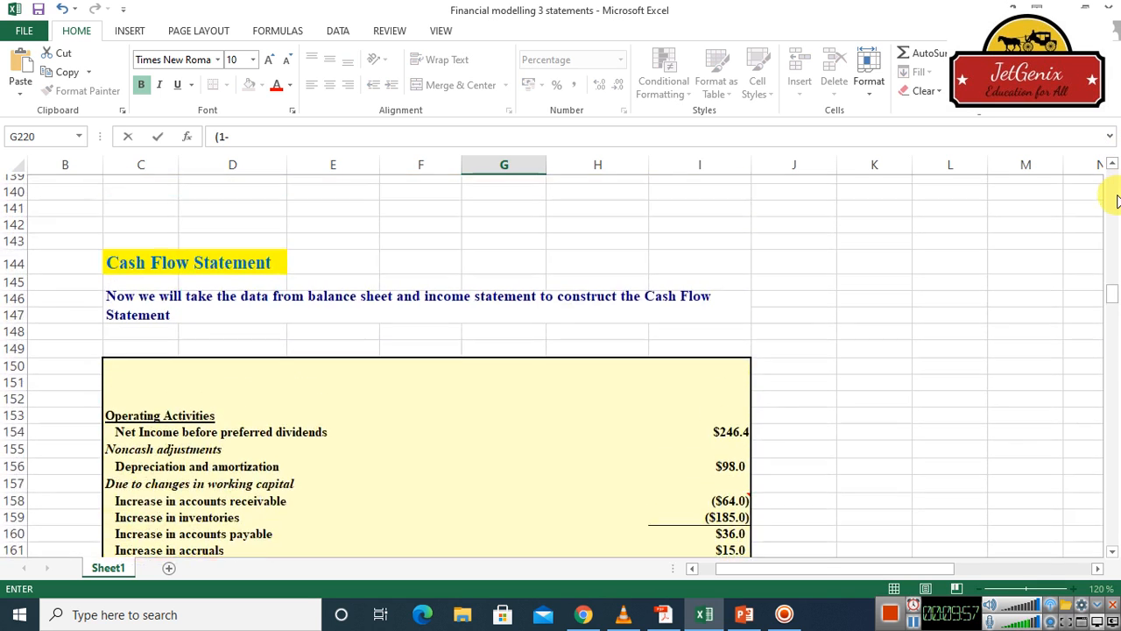
pyautogui.scroll(7, 1116, 202)
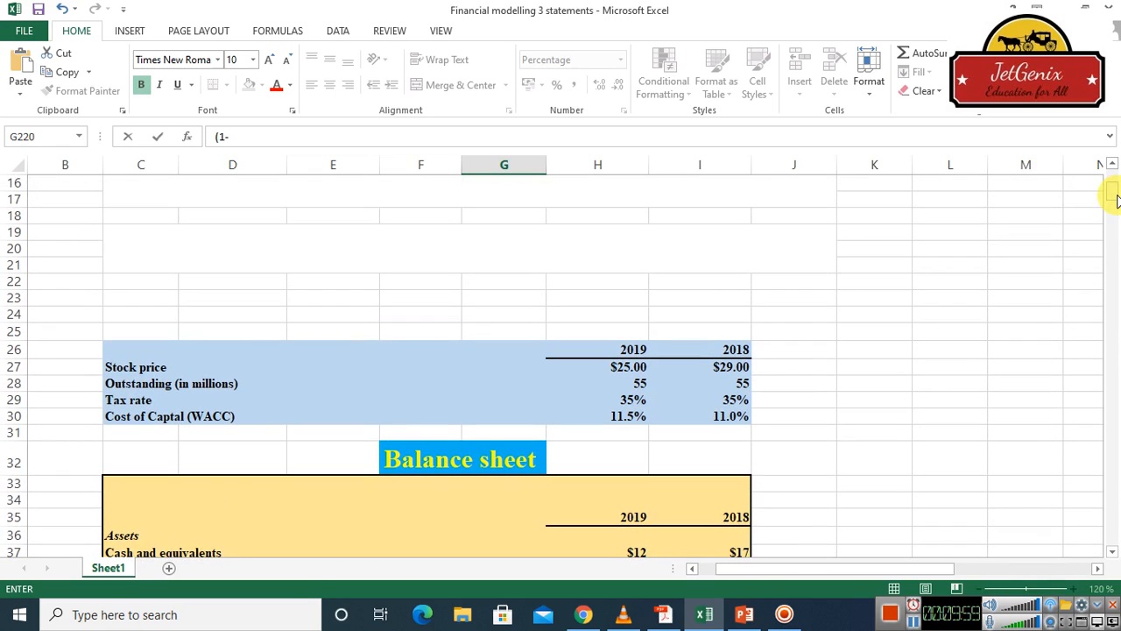
pyautogui.click(636, 400)
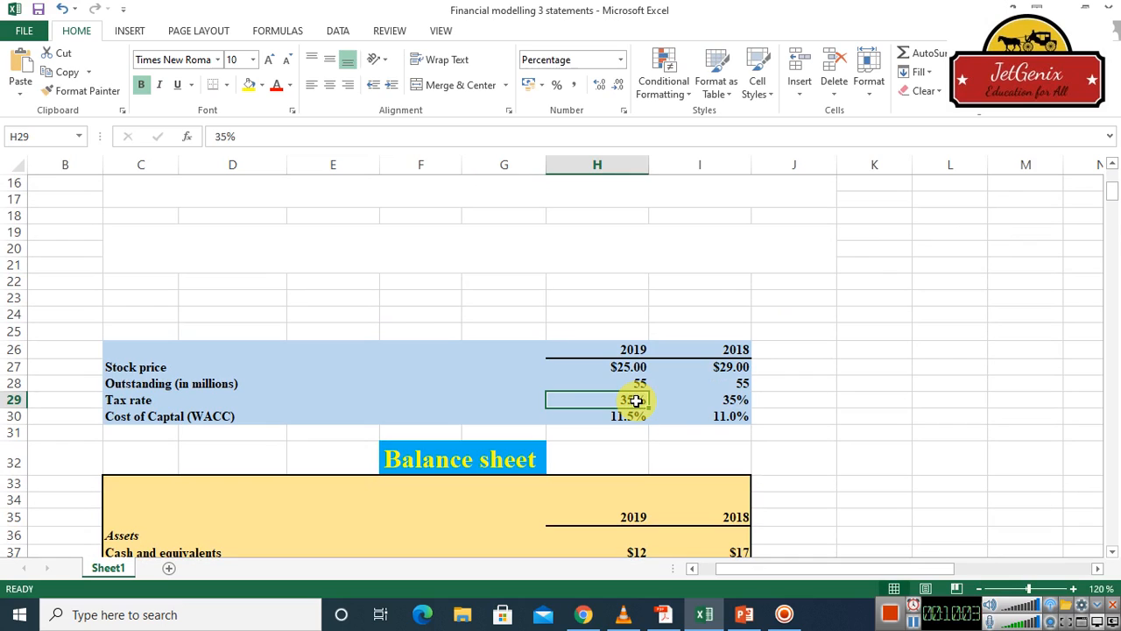
pyautogui.press('Down')
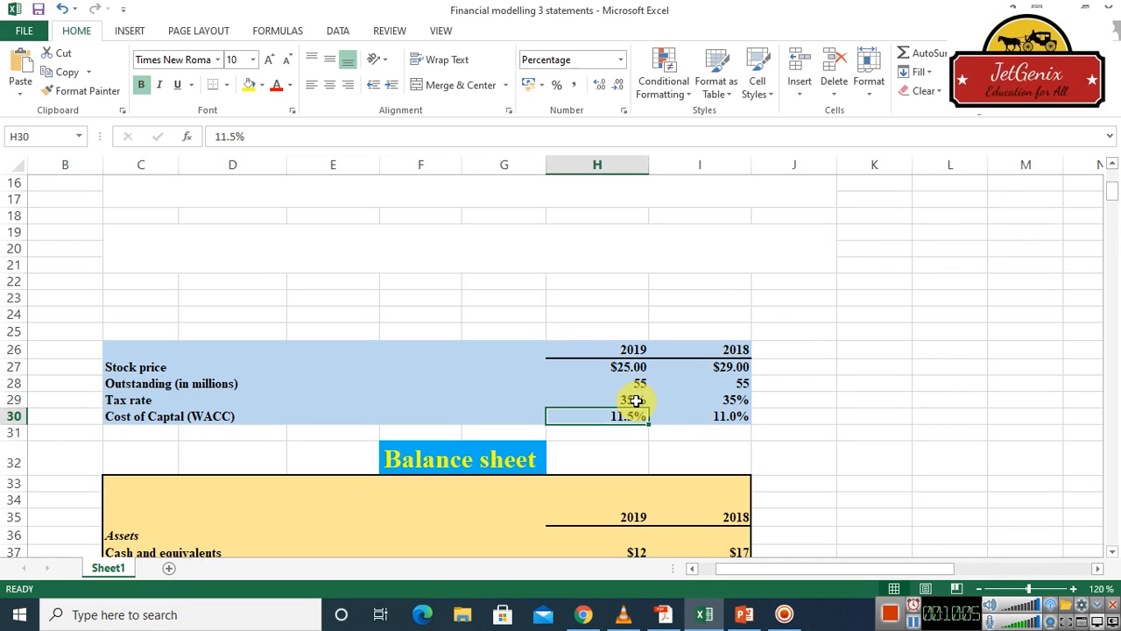
pyautogui.click(636, 401)
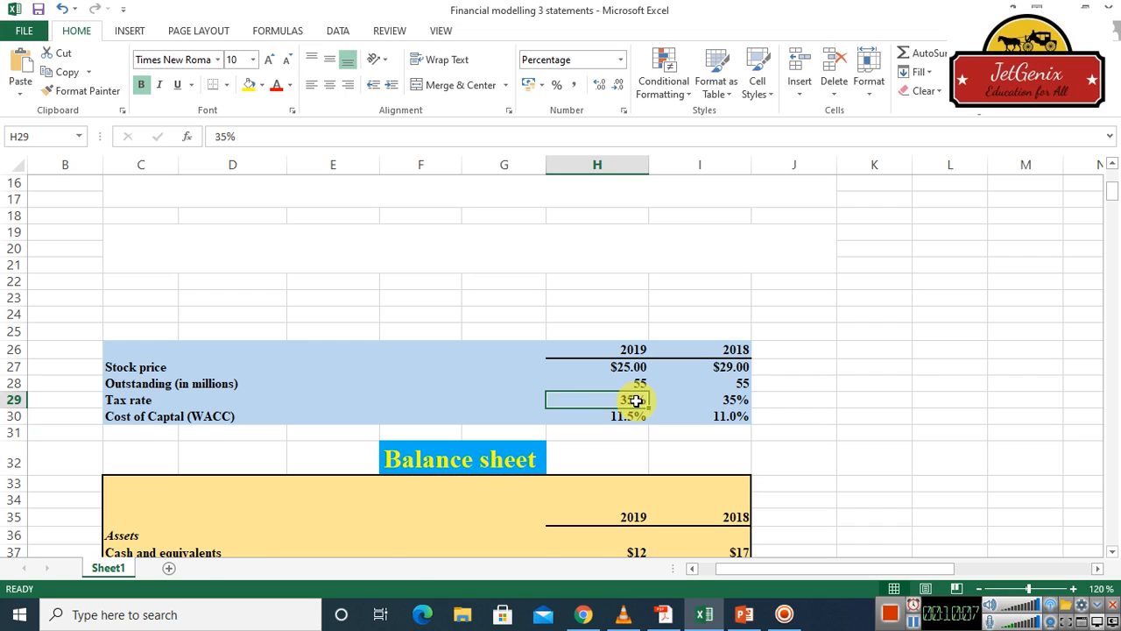
pyautogui.scroll(-12, 1112, 535)
pyautogui.scroll(-20, 1114, 536)
pyautogui.scroll(-9, 1114, 536)
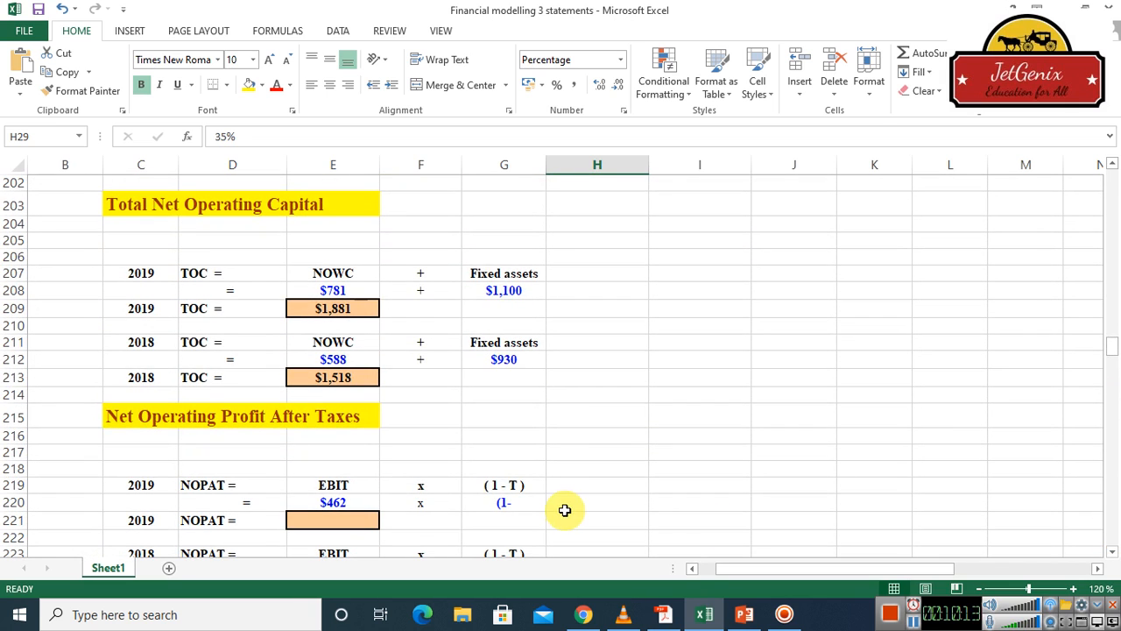
pyautogui.click(526, 502)
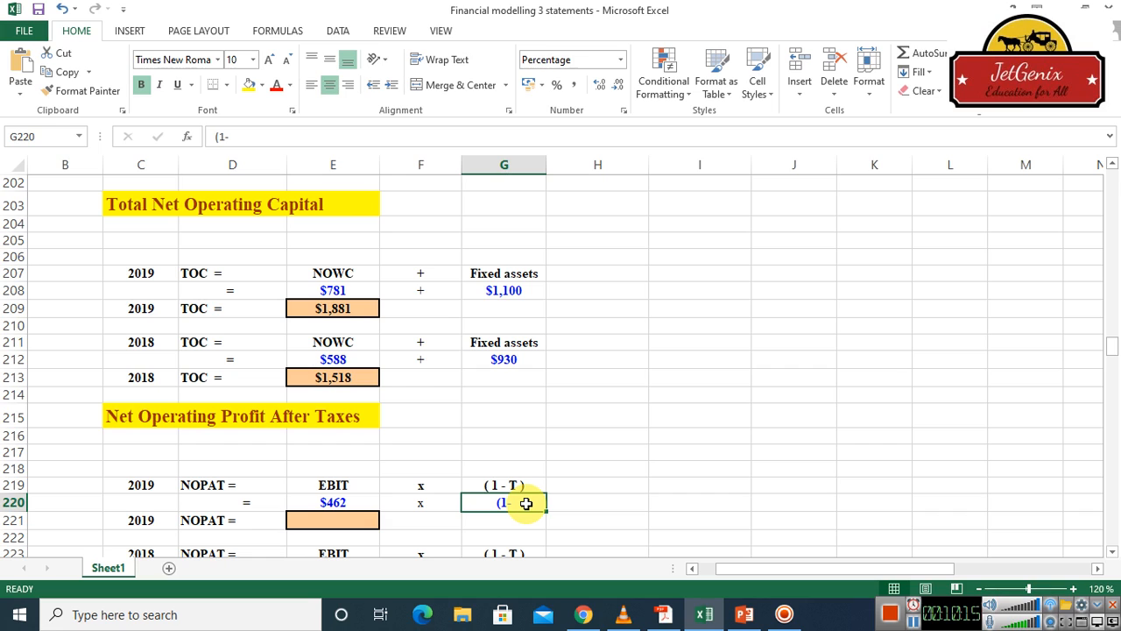
pyautogui.press('Delete')
# Calculate the 2019 (1 - T) factor in cell G220 from the 2019 tax rate with =(1-H29), accepting the closing-parenthesis correction
pyautogui.write('=')
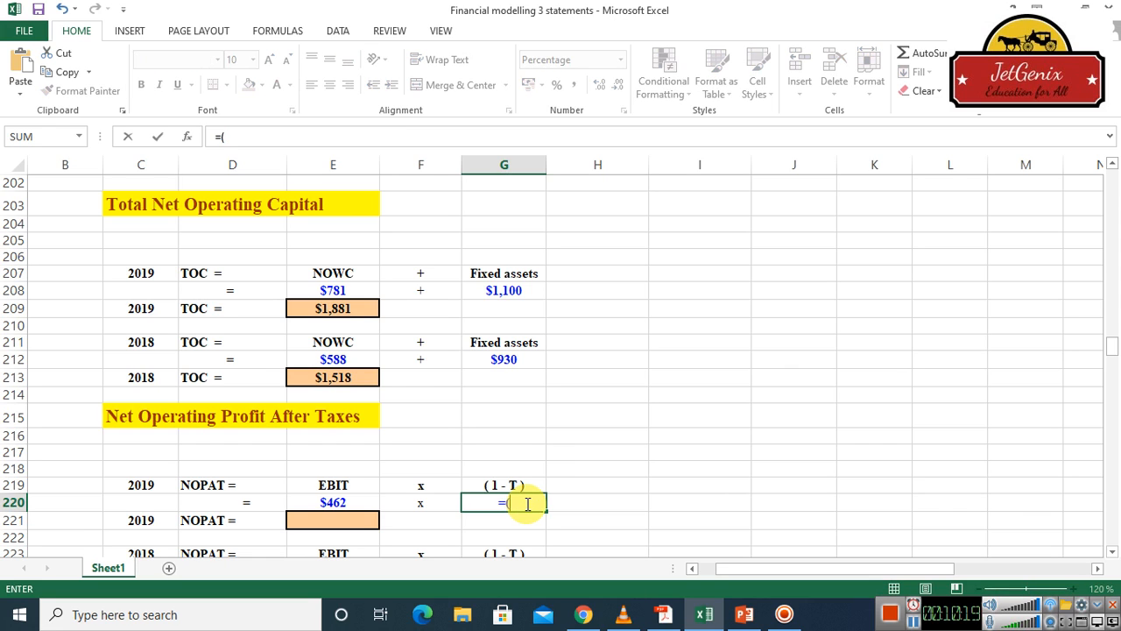
pyautogui.write('(1-')
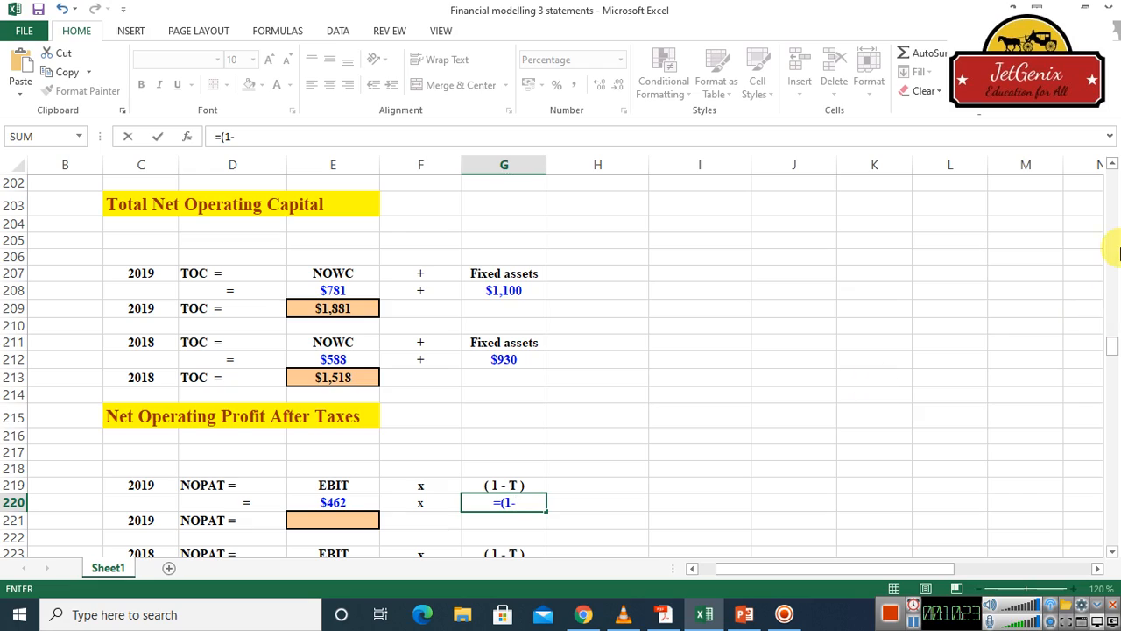
pyautogui.click(1112, 235)
pyautogui.click(1112, 234)
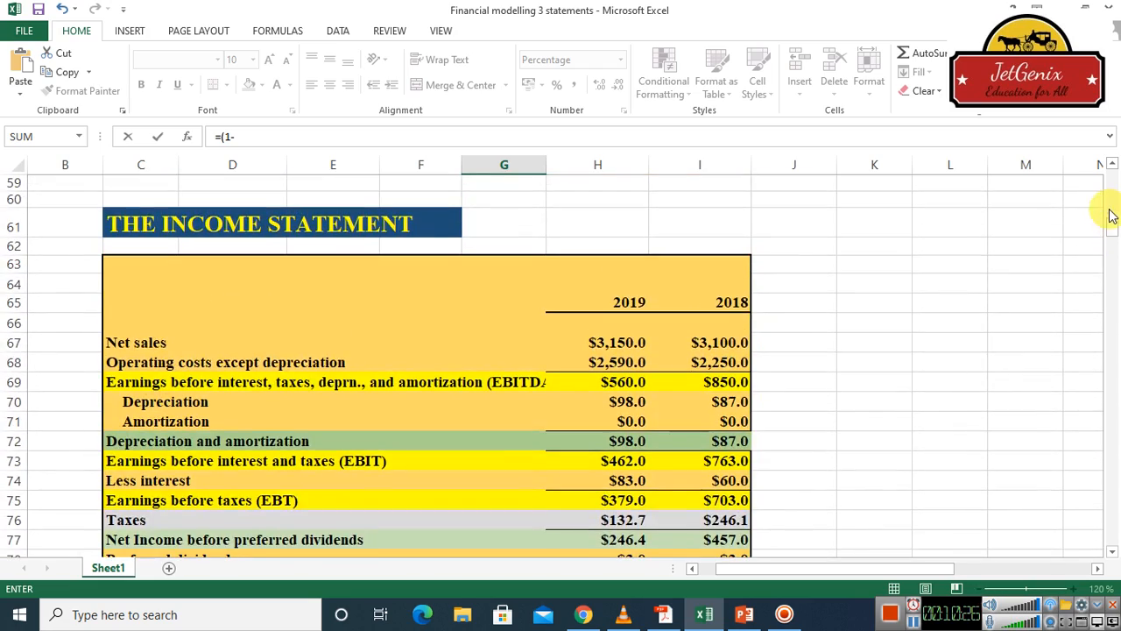
pyautogui.moveTo(1112, 216); pyautogui.dragTo(1113, 197)
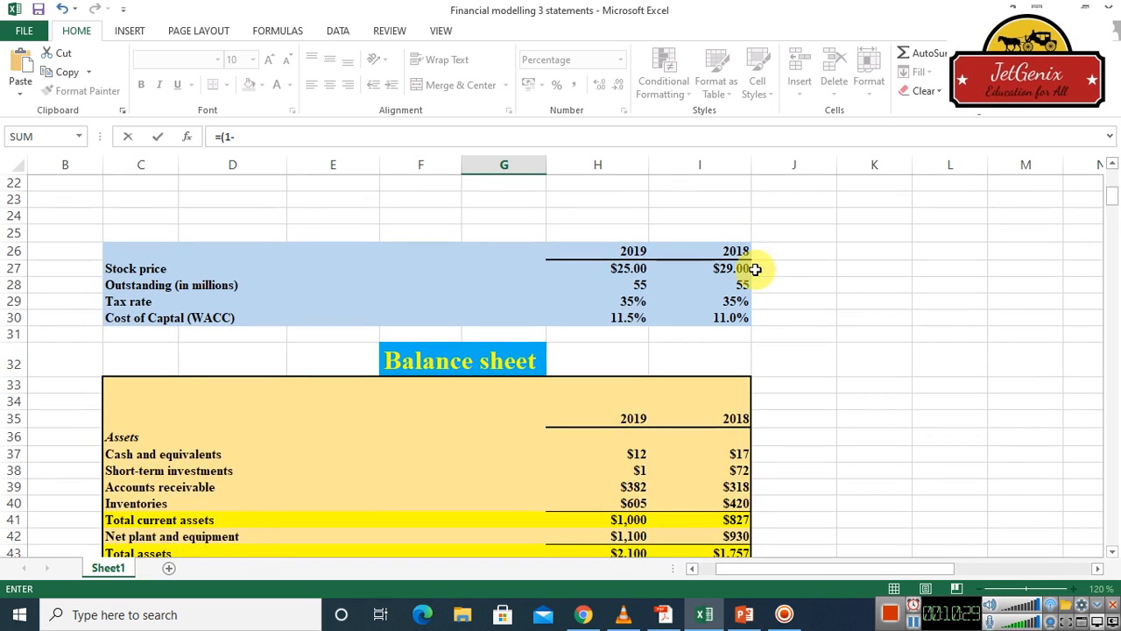
pyautogui.click(630, 301)
pyautogui.press('Return')
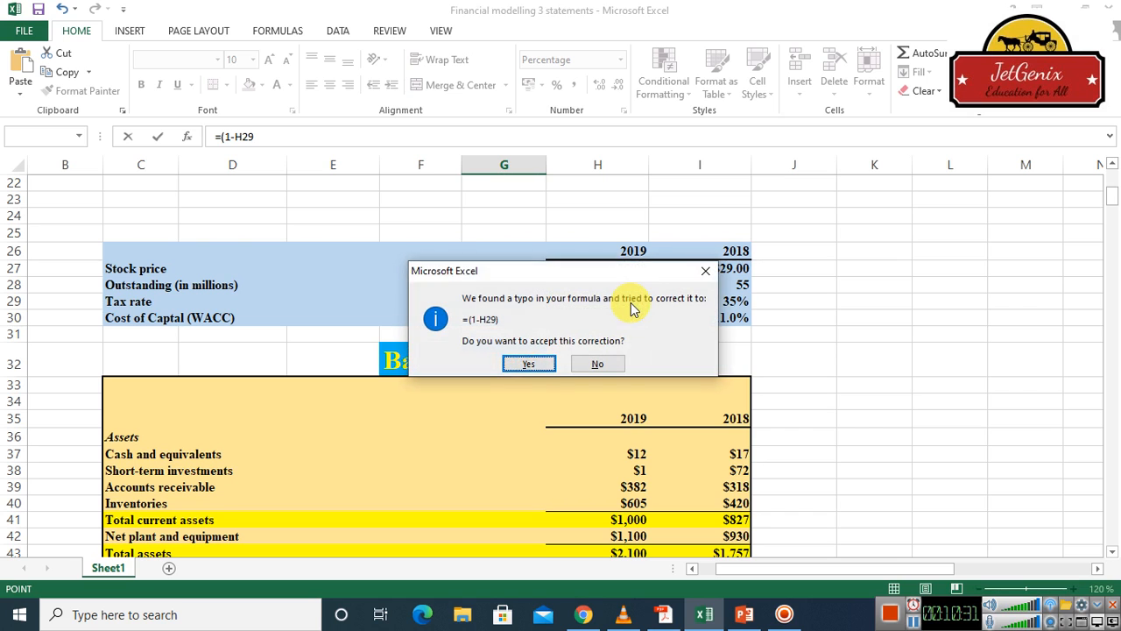
pyautogui.click(523, 364)
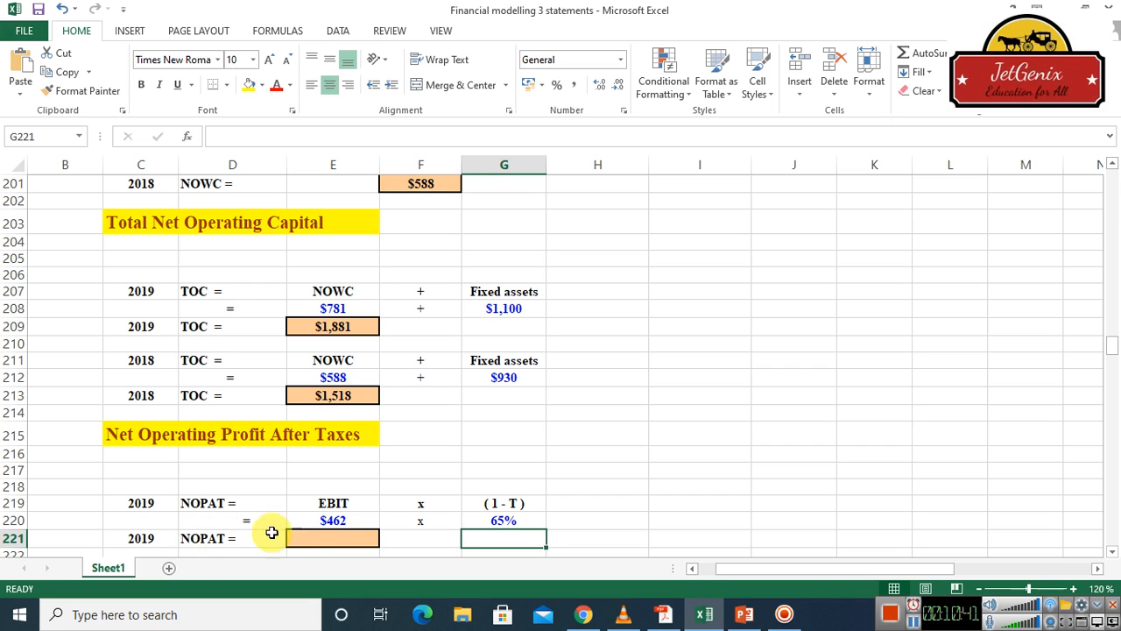
# Calculate 2019 NOPAT in cell E221 by multiplying EBIT by the (1 - T) factor with =E220*G220
pyautogui.click(336, 539)
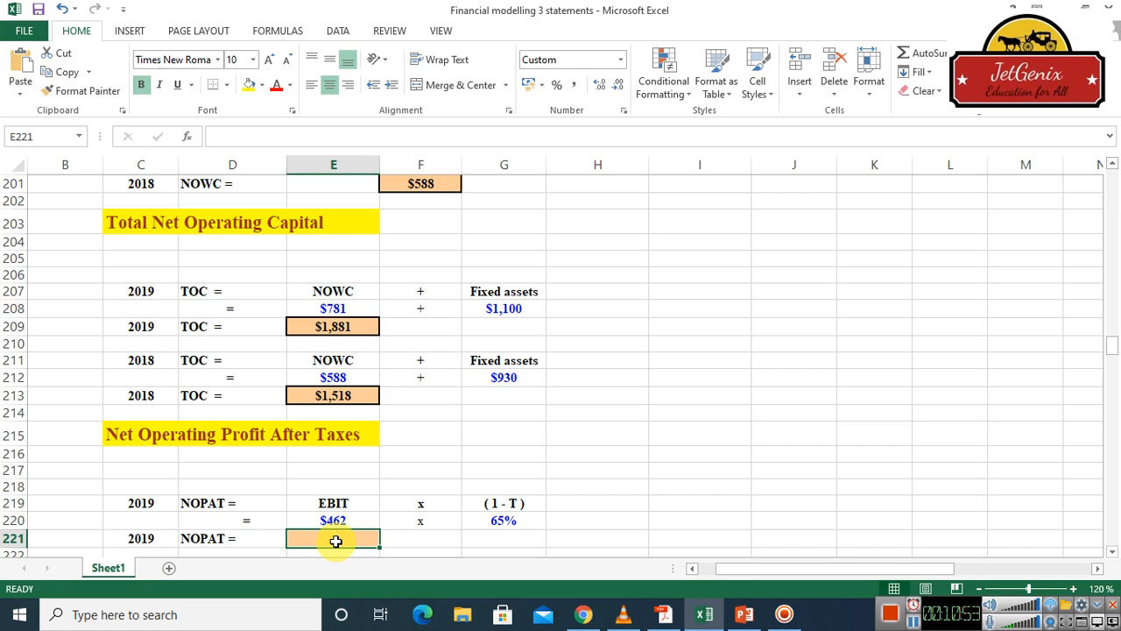
pyautogui.write('=')
pyautogui.click(333, 520)
pyautogui.write('*')
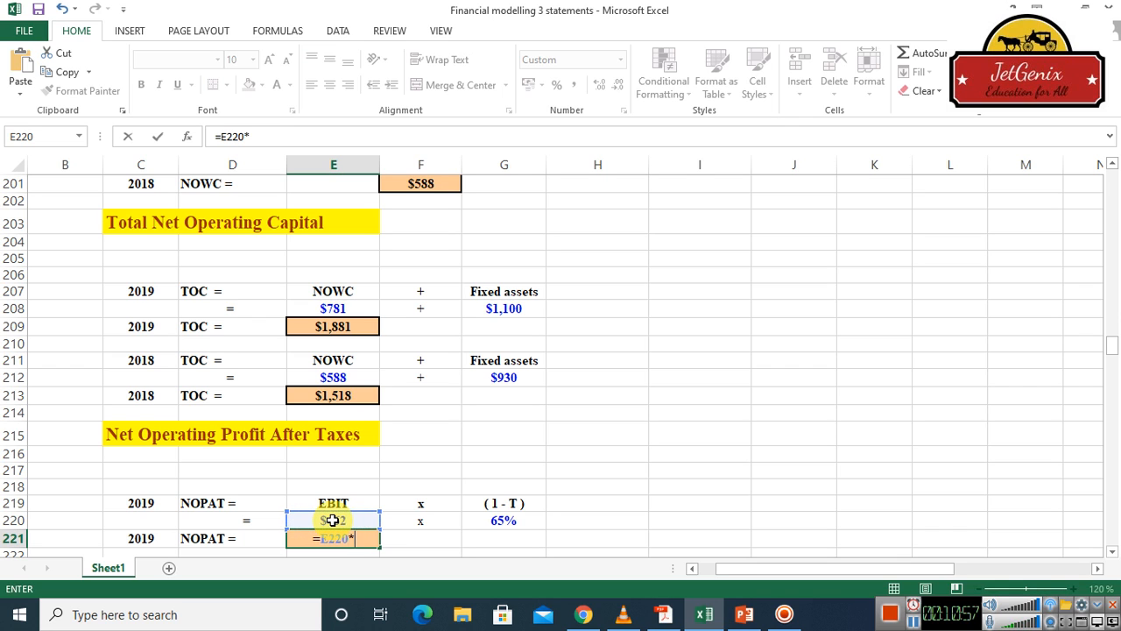
pyautogui.click(505, 520)
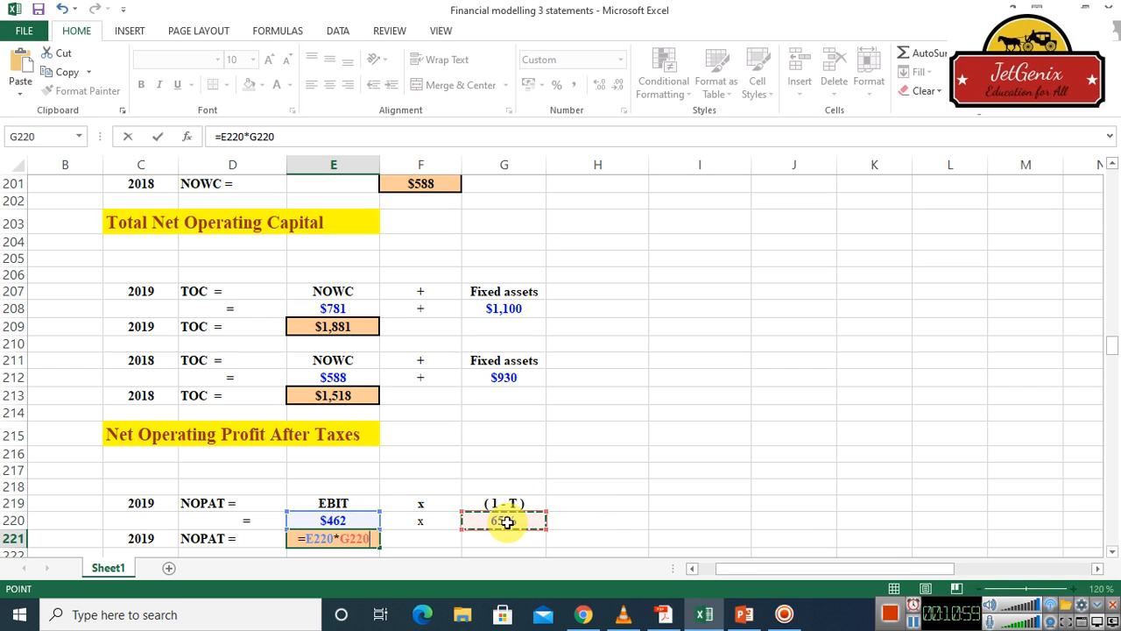
pyautogui.press('Return')
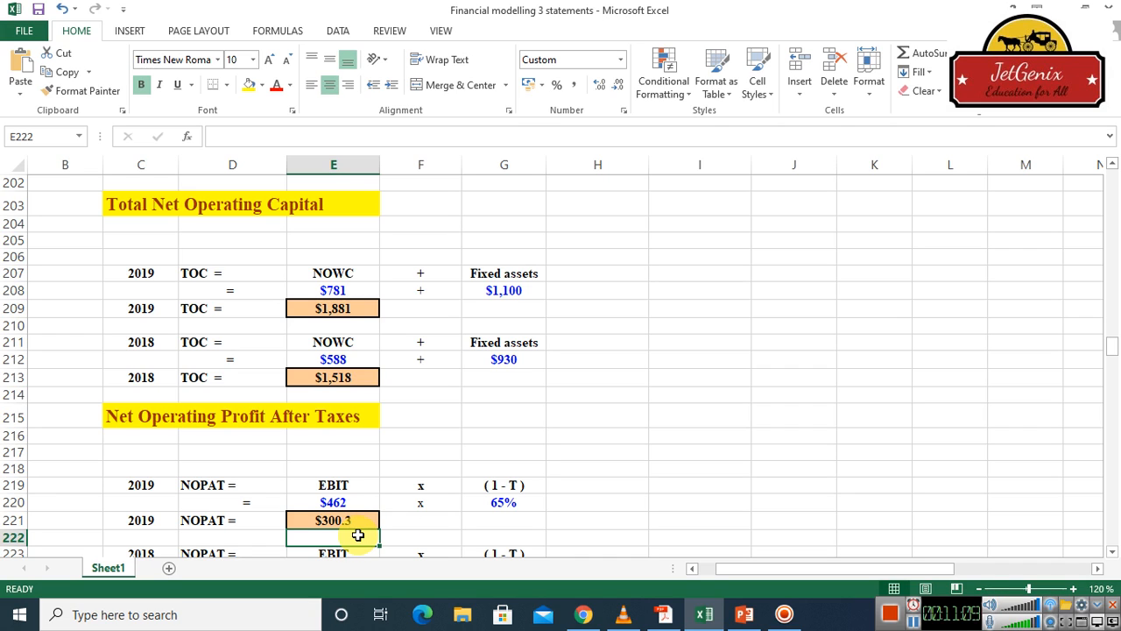
# Link the 2018 EBIT cell E224 in the Net Operating Profit After Taxes section to the income statement's 2018 EBIT with =I73
pyautogui.click(1113, 553)
pyautogui.moveTo(1113, 553); pyautogui.dragTo(1112, 552)
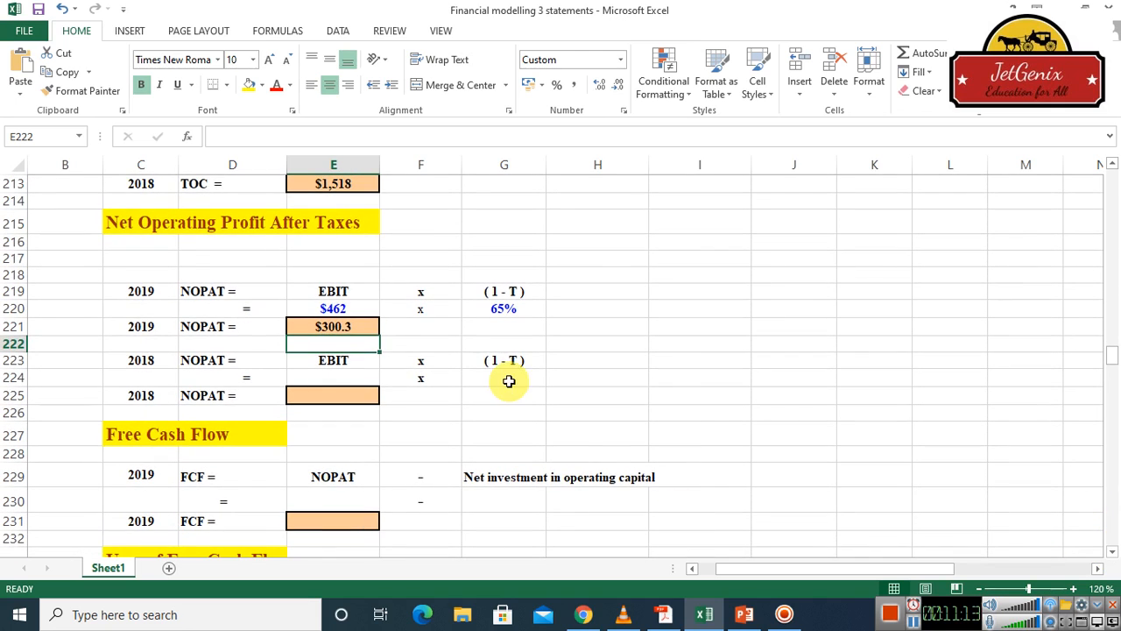
pyautogui.click(330, 379)
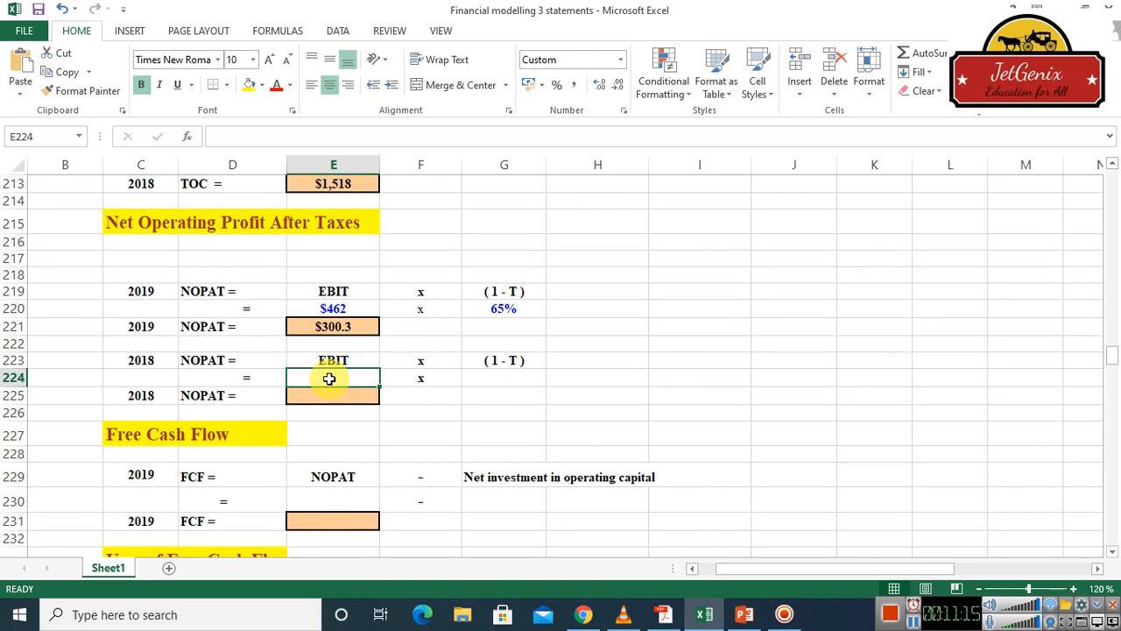
pyautogui.write('=')
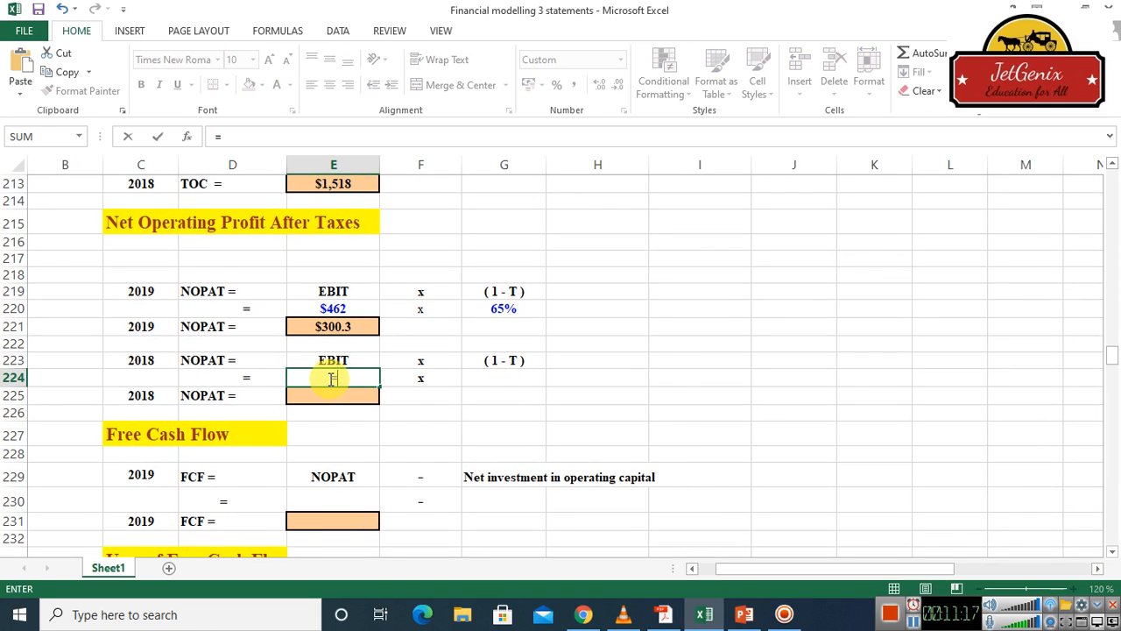
pyautogui.moveTo(1117, 222); pyautogui.dragTo(1115, 219)
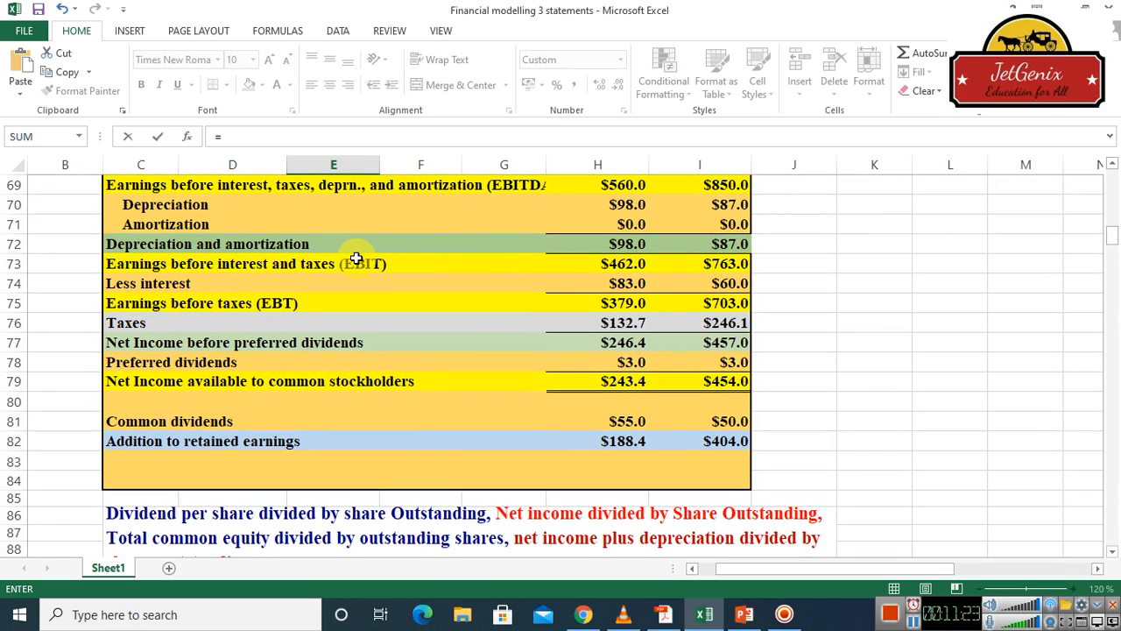
pyautogui.click(730, 266)
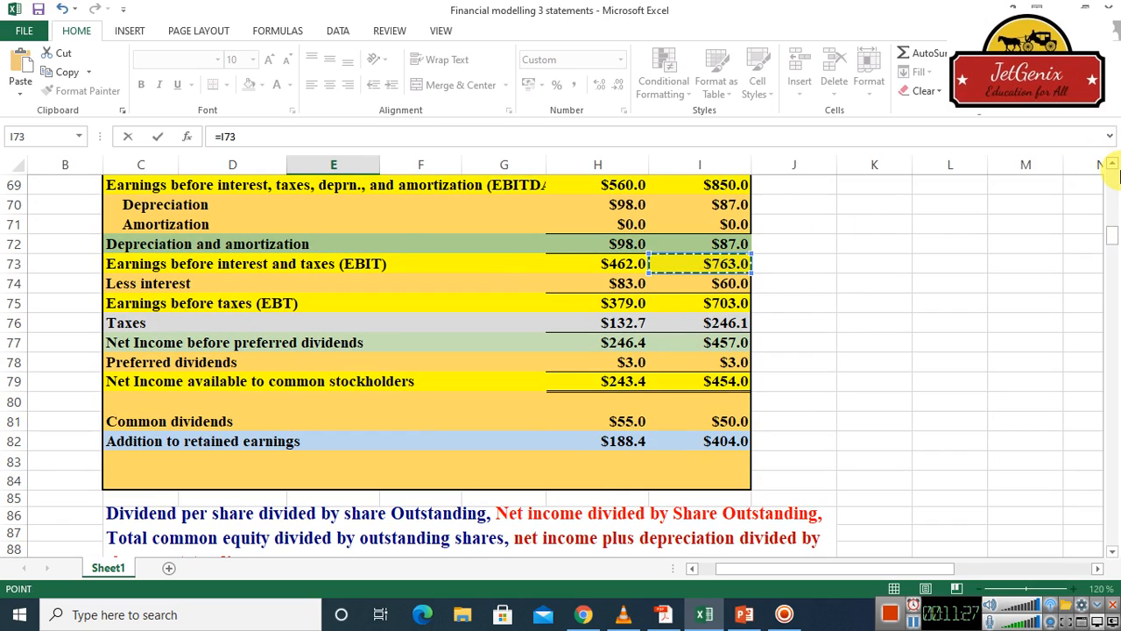
pyautogui.moveTo(1115, 169); pyautogui.dragTo(1114, 168)
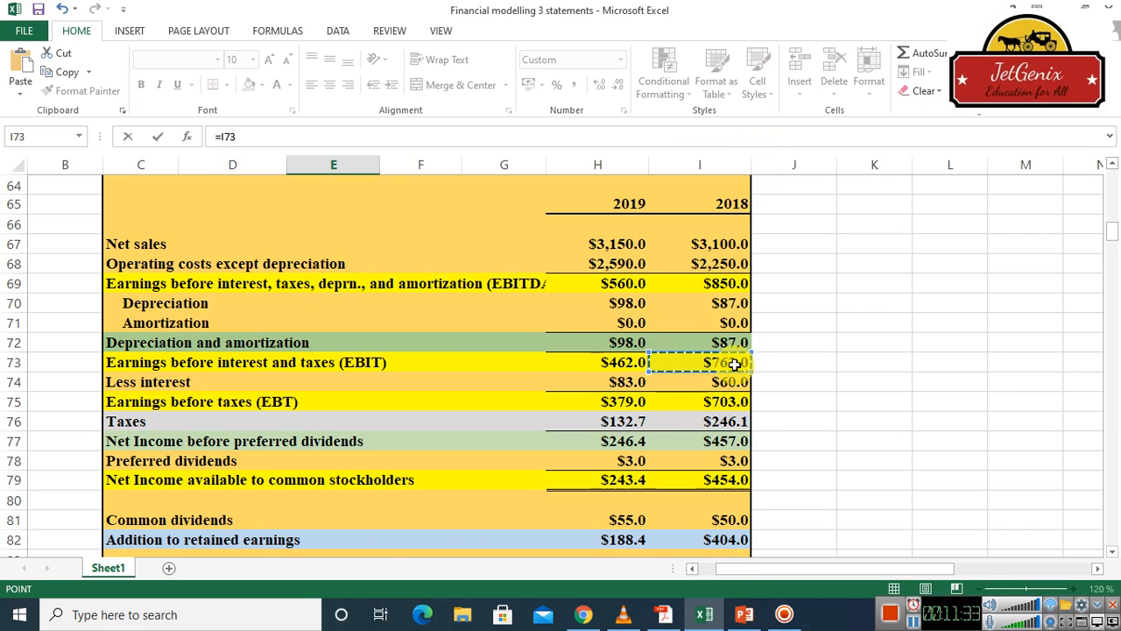
pyautogui.press('Return')
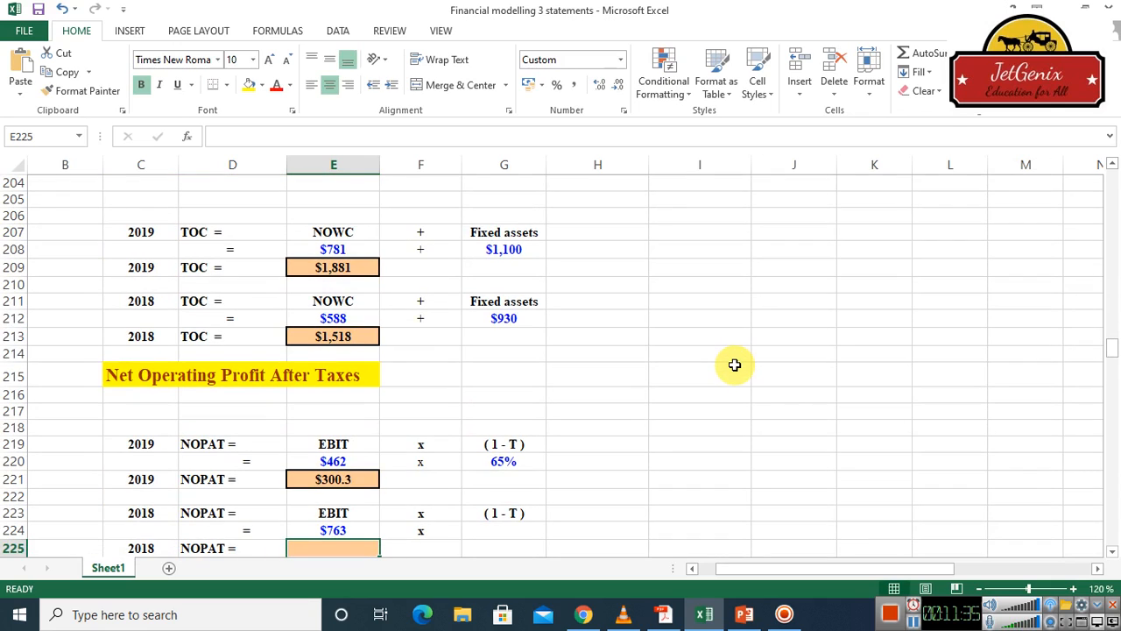
# Calculate the 2018 (1 - T) factor in cell G224 by subtracting the 2018 tax rate in I29 from 1
pyautogui.click(493, 533)
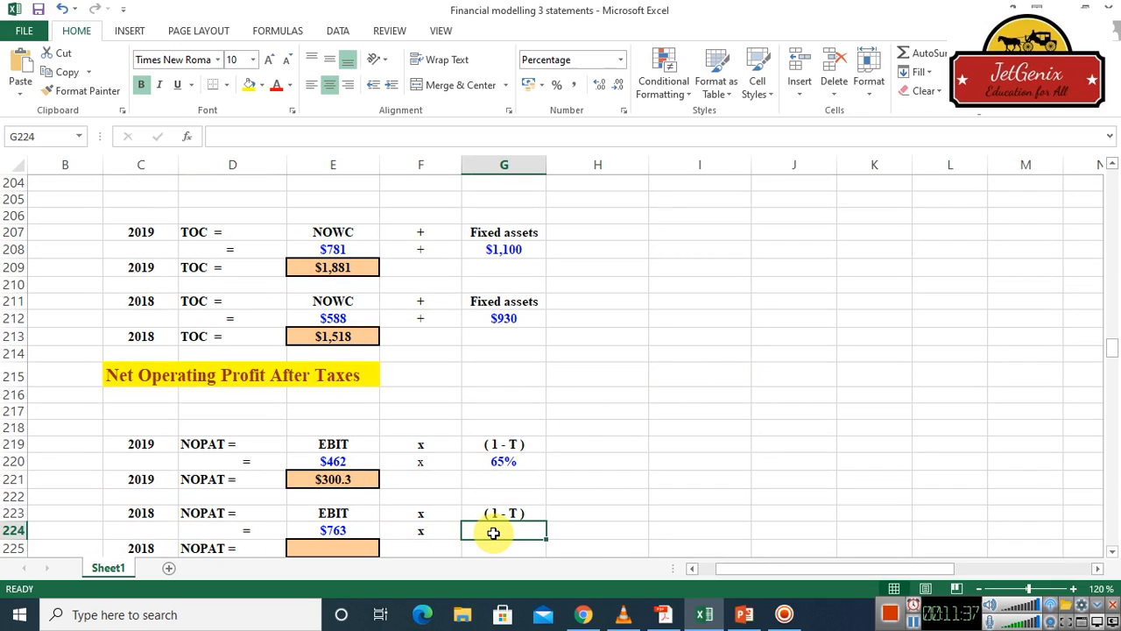
pyautogui.write('=(')
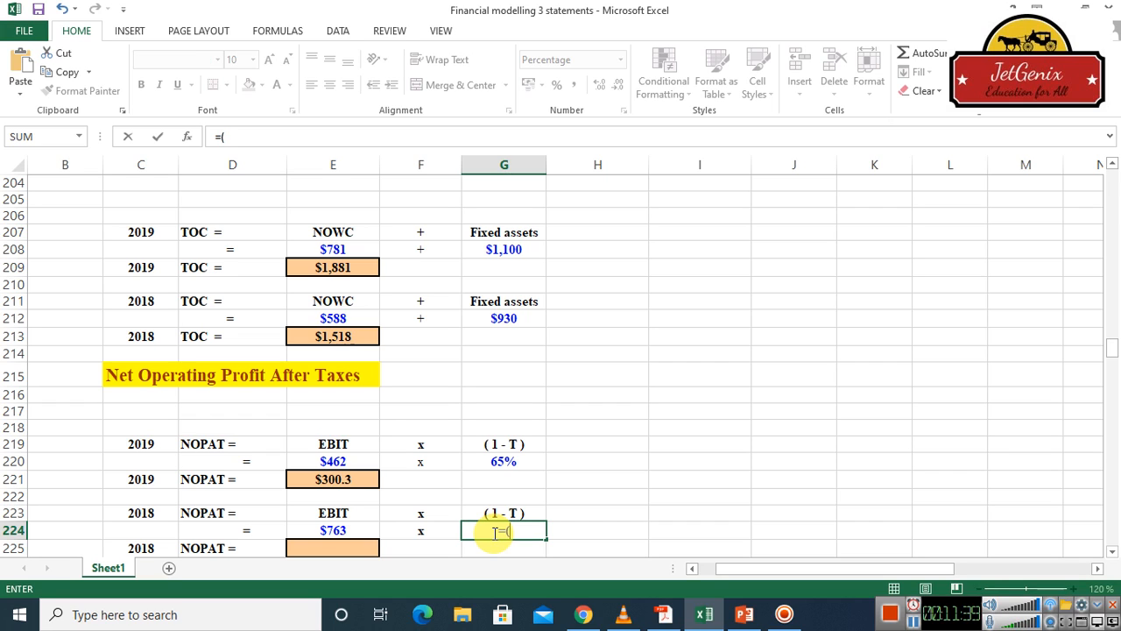
pyautogui.write('1-')
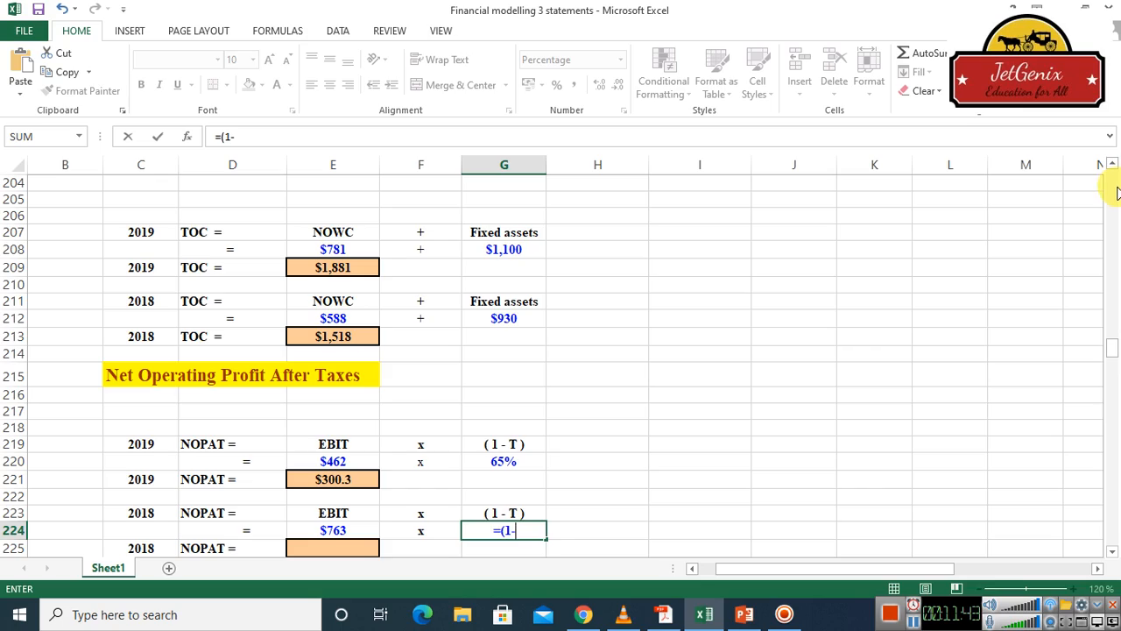
pyautogui.scroll(20, 1117, 192)
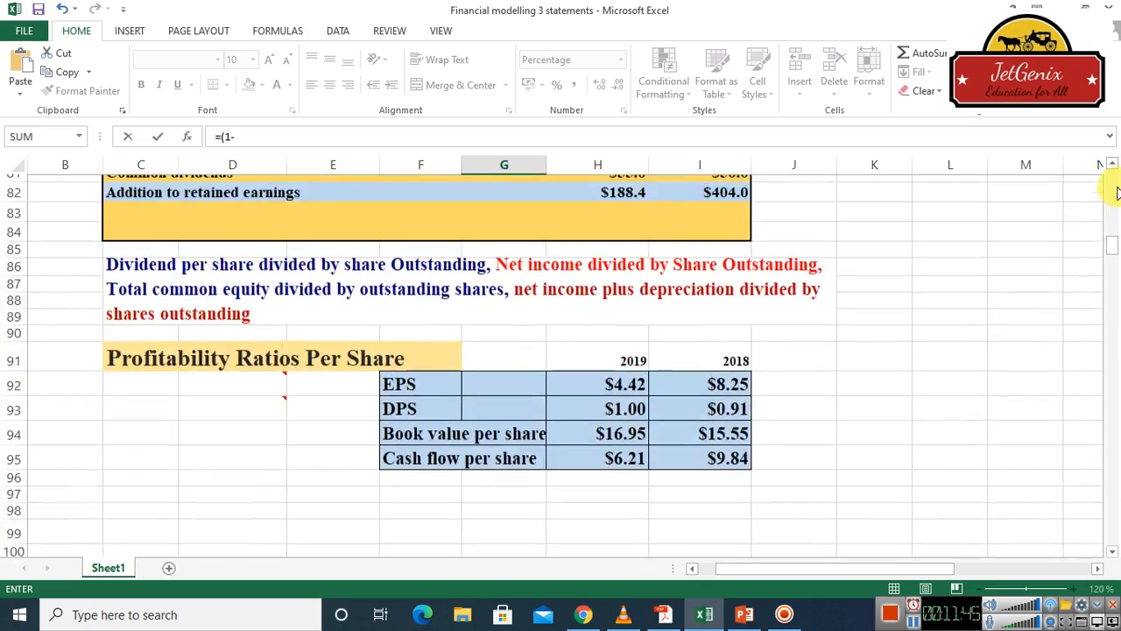
pyautogui.scroll(20, 1117, 193)
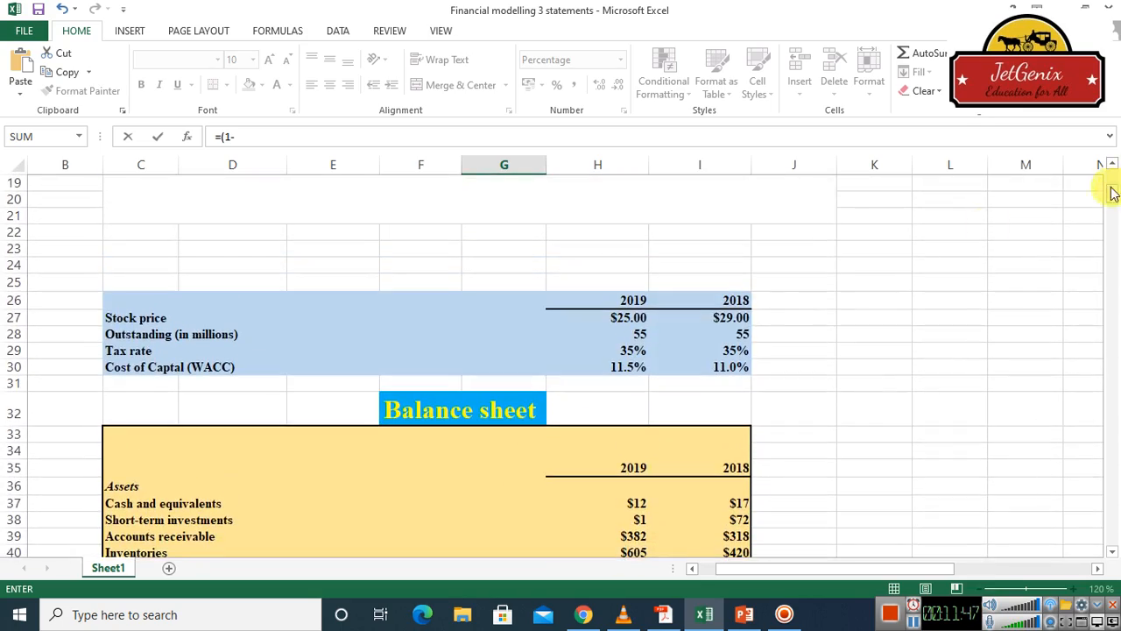
pyautogui.click(733, 350)
pyautogui.press('Return')
pyautogui.press('Return')
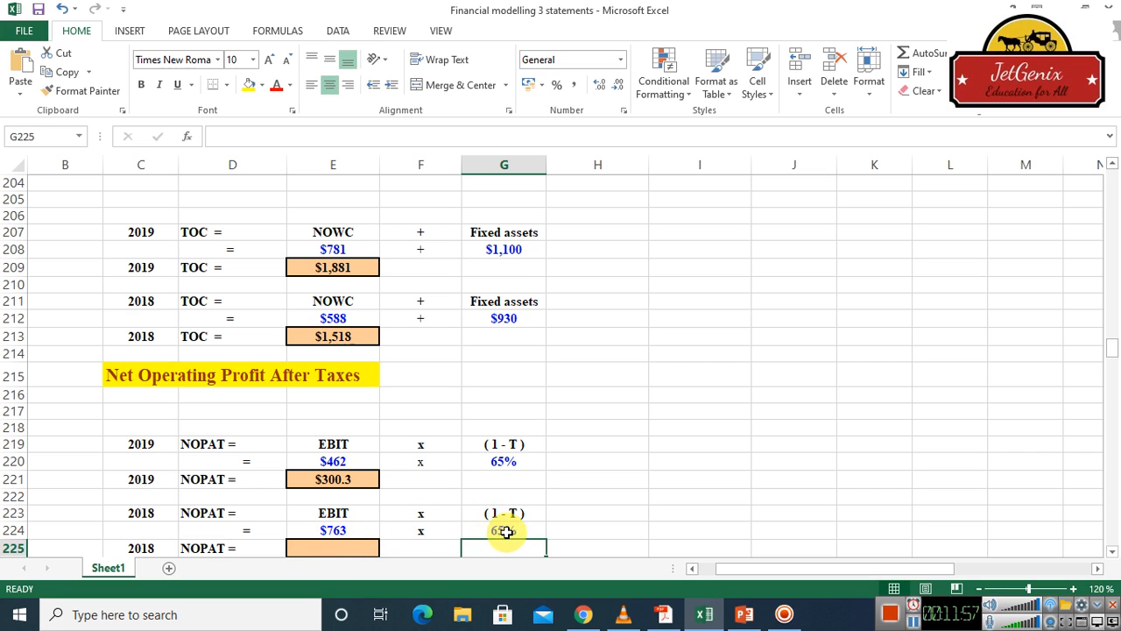
# Calculate 2018 NOPAT in cell E225 by multiplying EBIT by the (1 - T) factor with =E224*G224
pyautogui.click(324, 551)
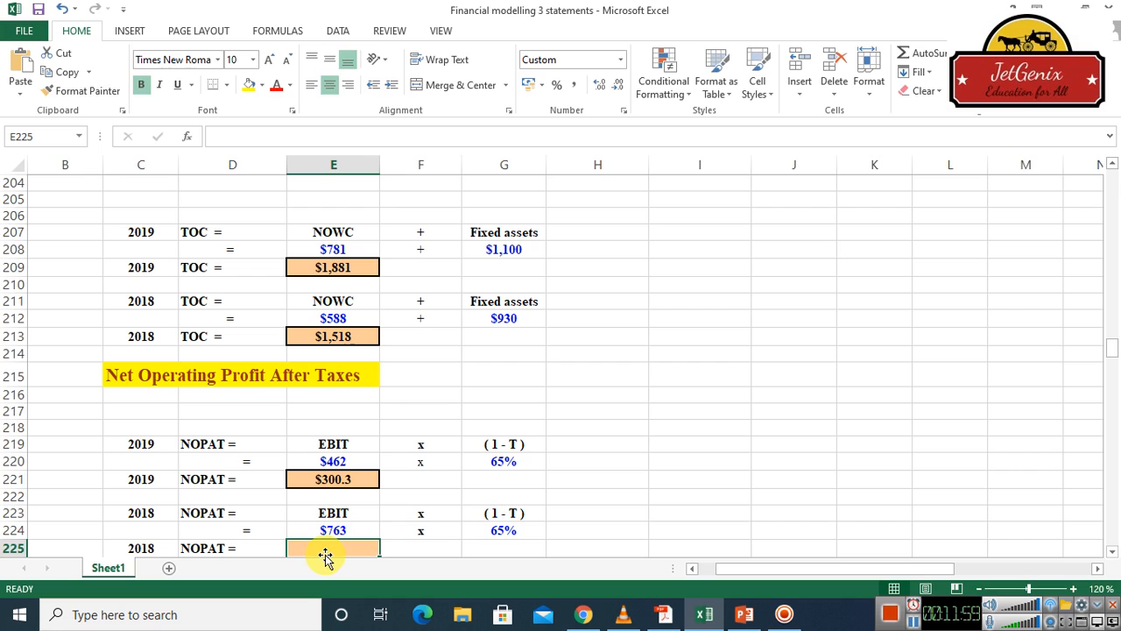
pyautogui.write('=')
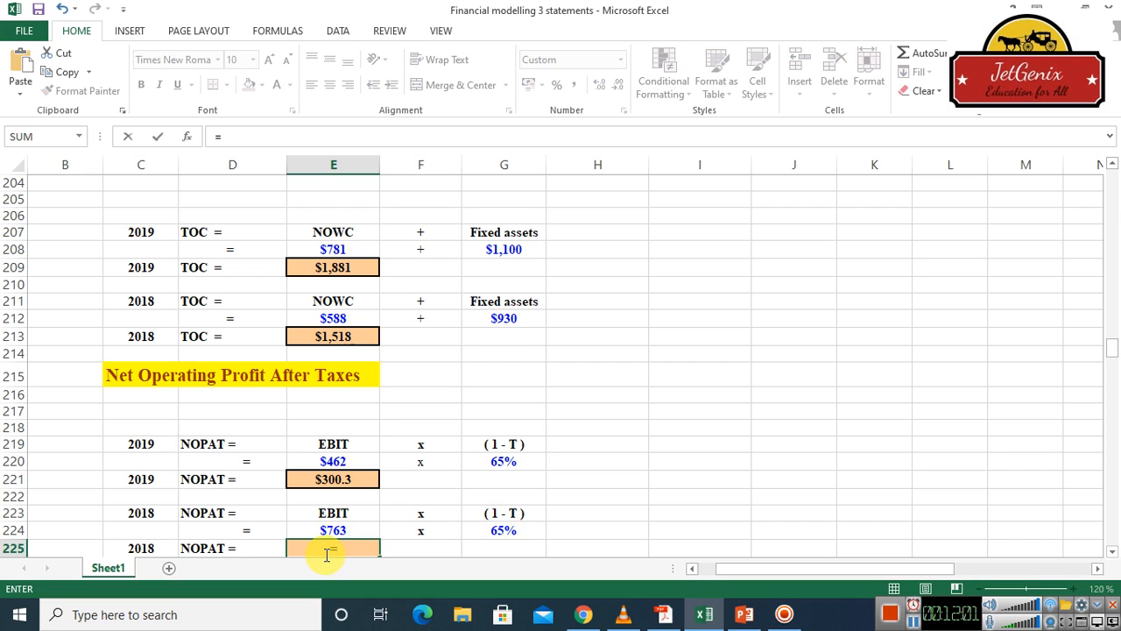
pyautogui.click(342, 536)
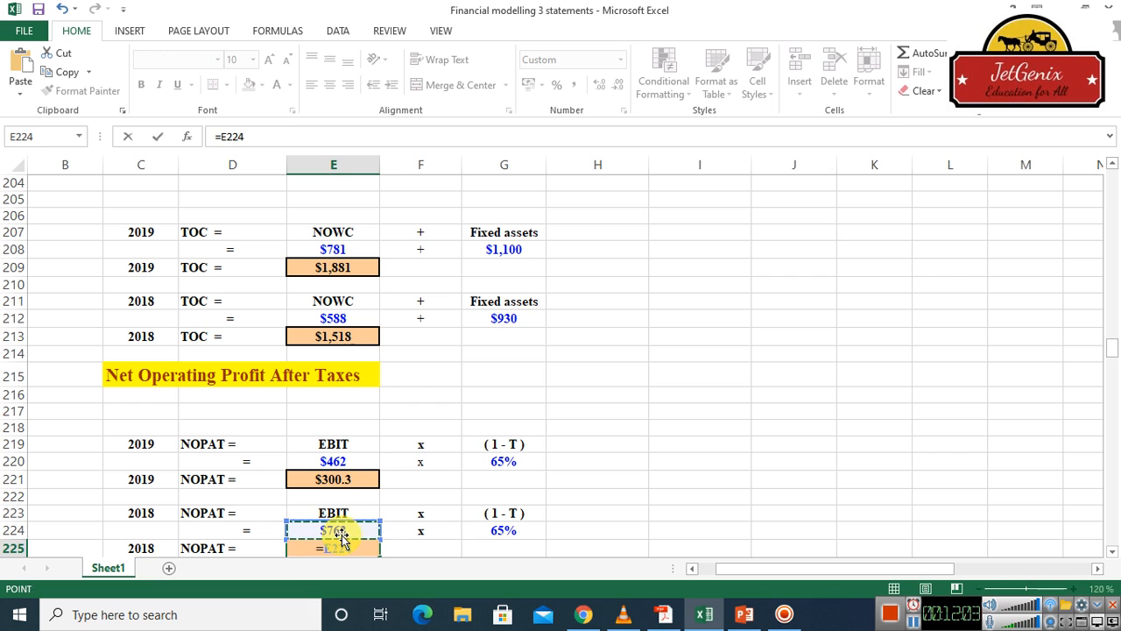
pyautogui.write('*')
pyautogui.click(518, 531)
pyautogui.press('Return')
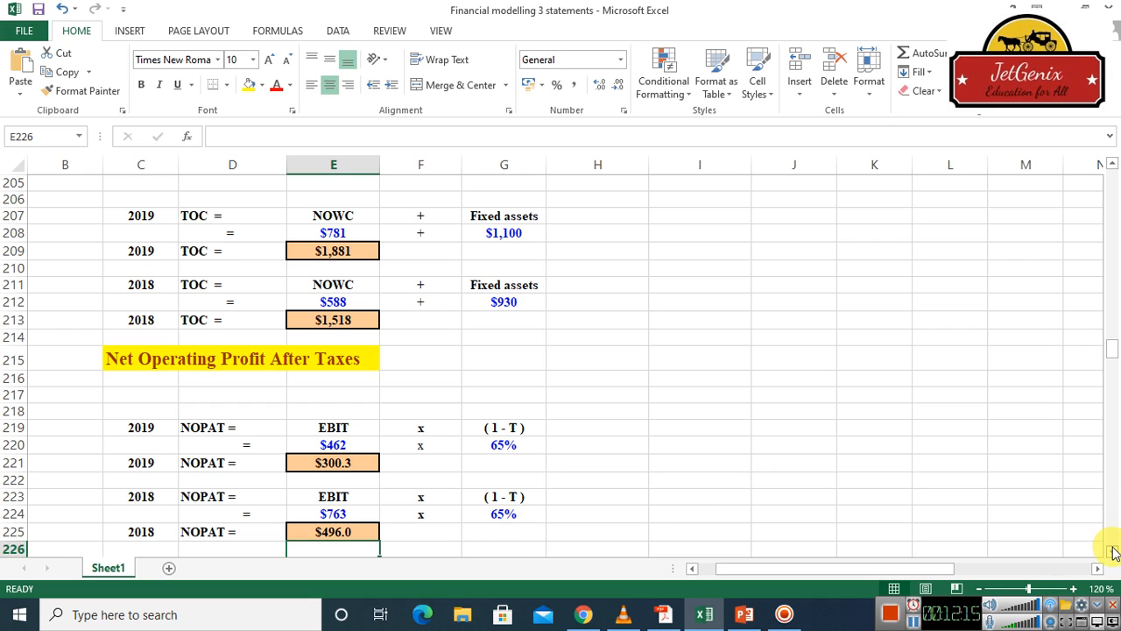
# Link the NOPAT cell E230 in the Free Cash Flow section to the 2019 NOPAT result with =E221
pyautogui.moveTo(1112, 554); pyautogui.dragTo(1112, 554)
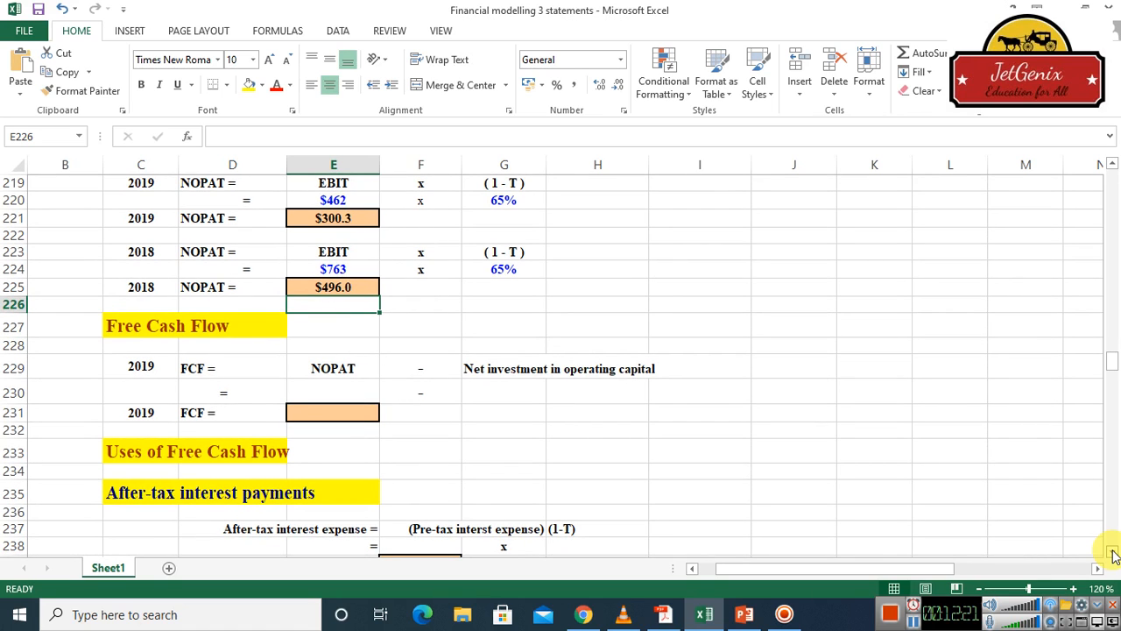
pyautogui.moveTo(1113, 554); pyautogui.dragTo(1112, 554)
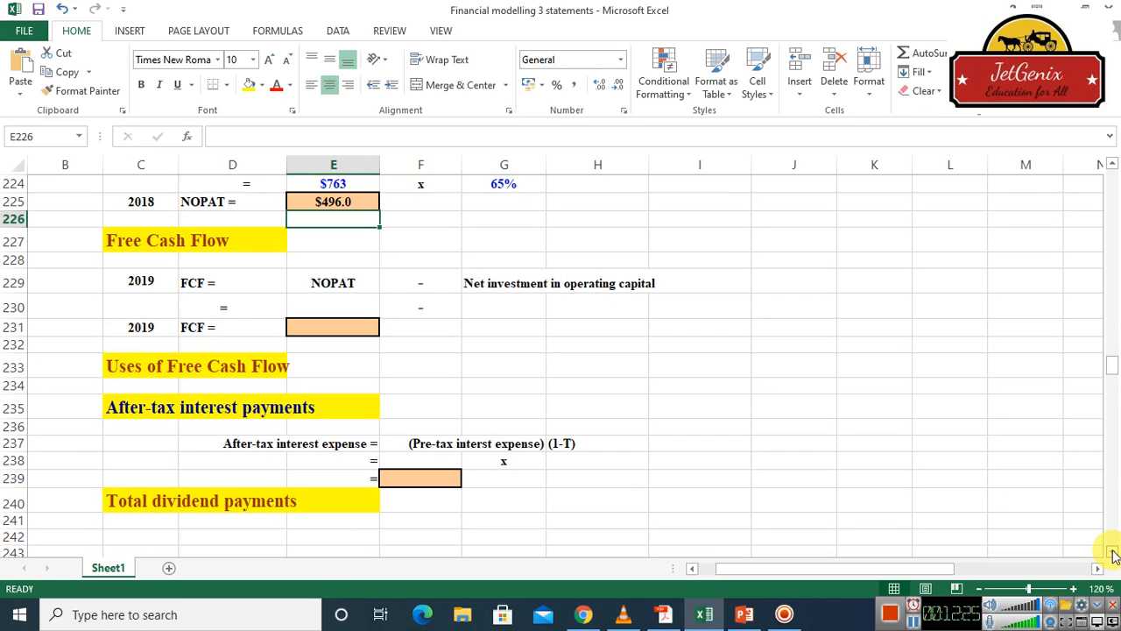
pyautogui.click(913, 622)
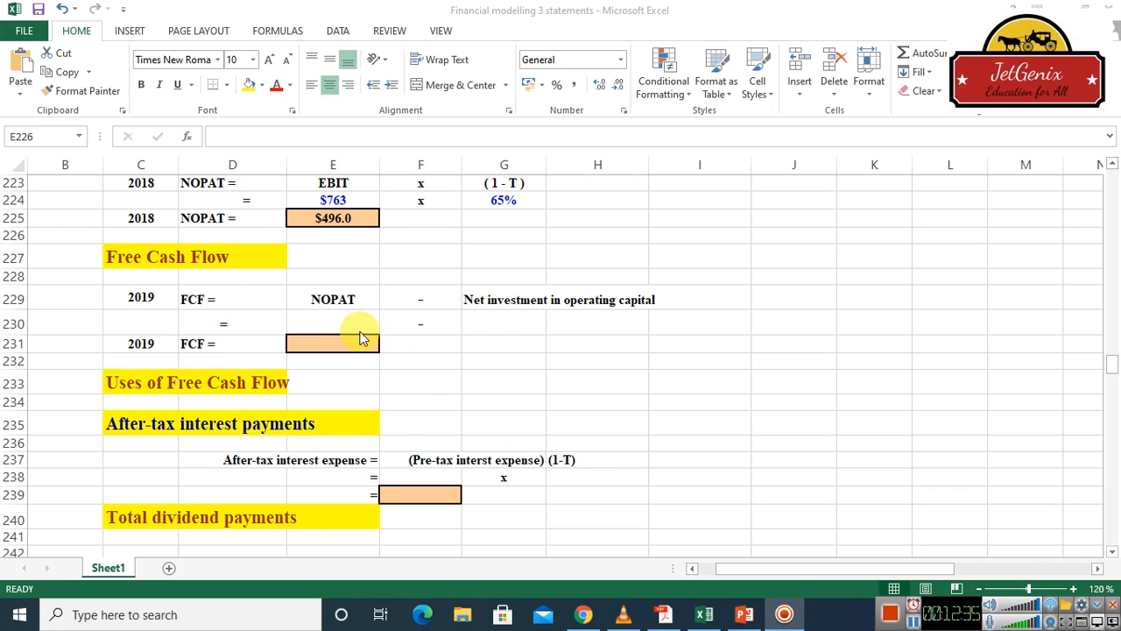
pyautogui.click(330, 319)
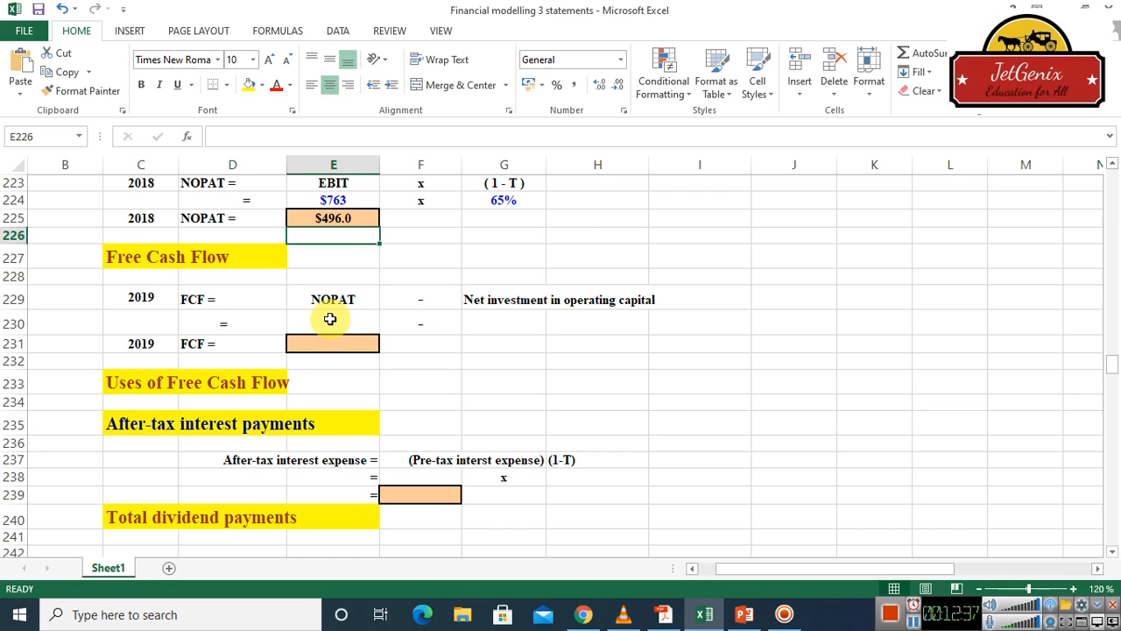
pyautogui.click(330, 318)
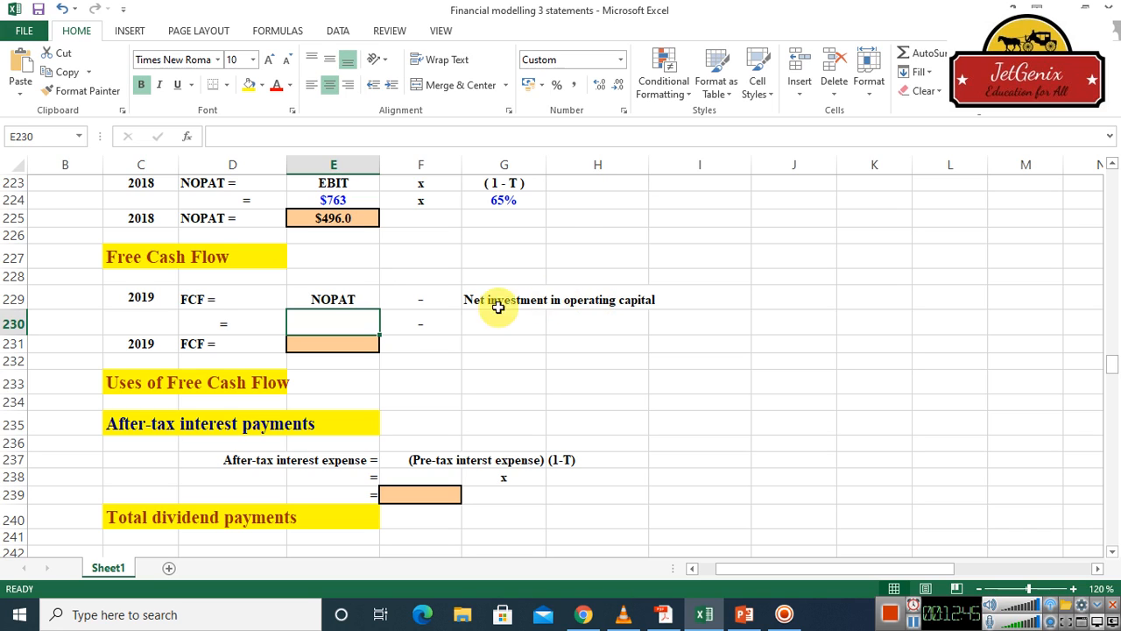
pyautogui.write('=')
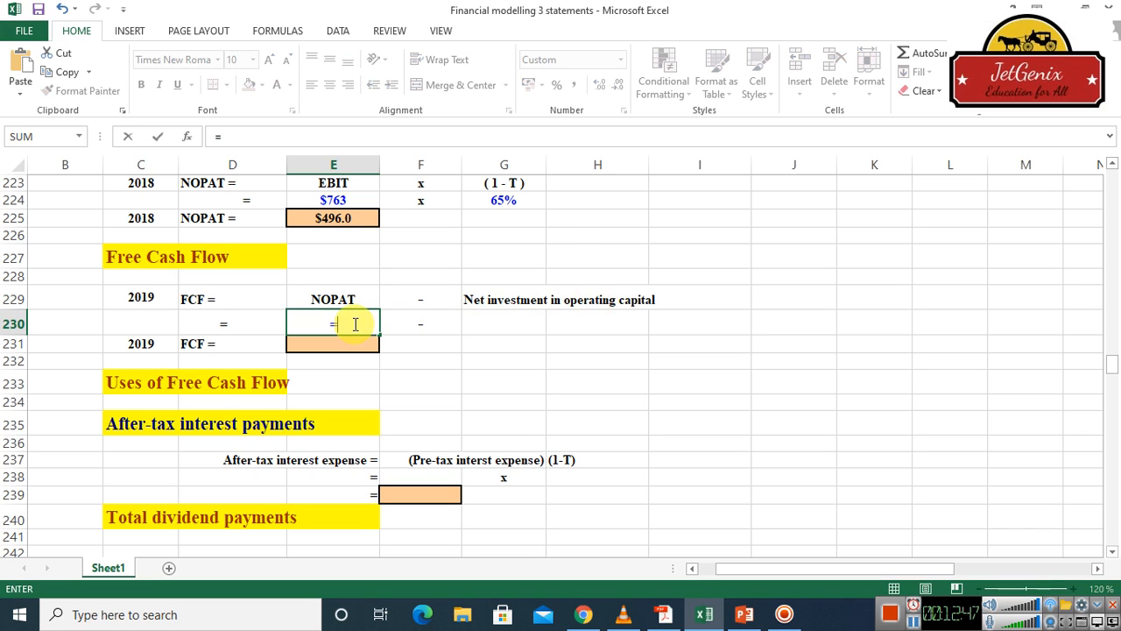
pyautogui.click(1111, 164)
pyautogui.scroll(6, 1111, 166)
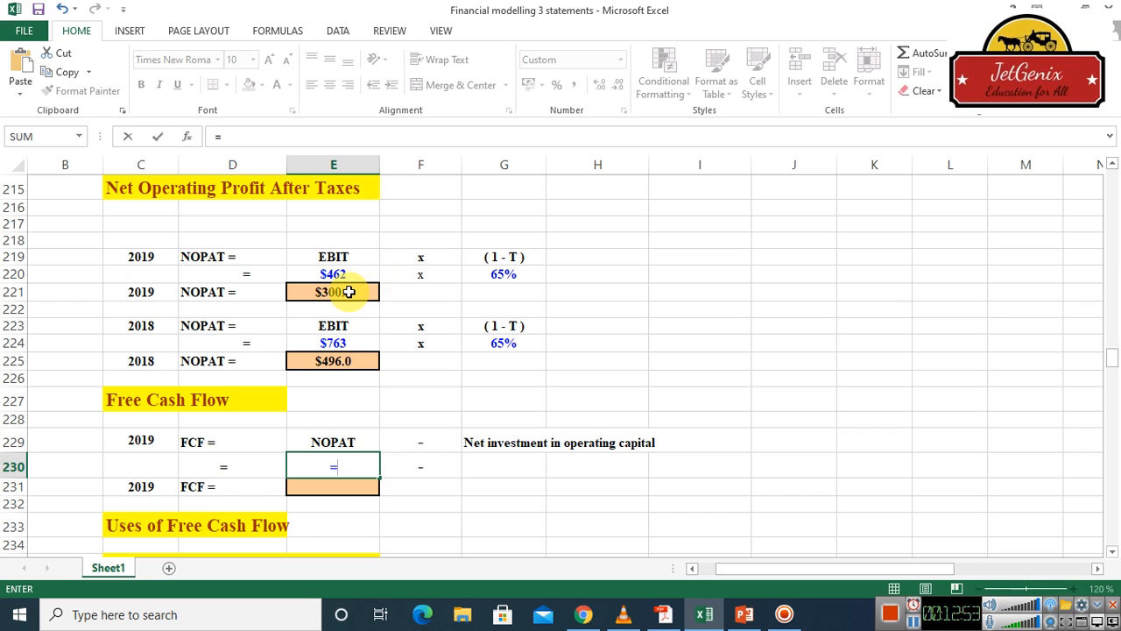
pyautogui.click(348, 291)
pyautogui.press('Return')
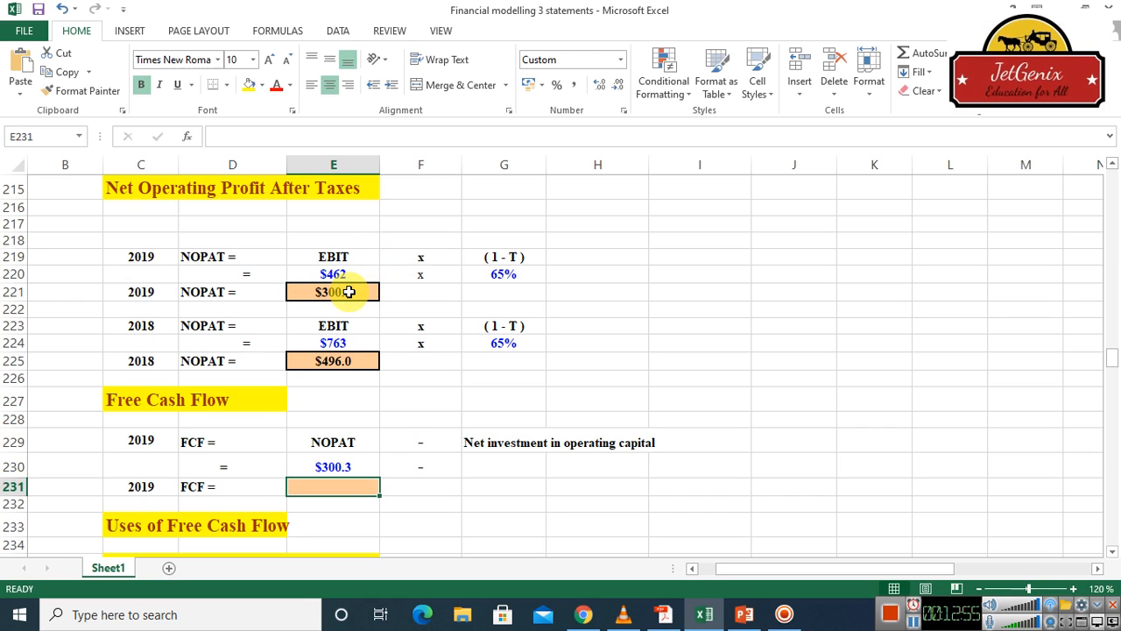
# Calculate net investment in operating capital in cell G230 by subtracting 2018 total operating capital from the 2019 figure with =E209-E213
pyautogui.click(508, 469)
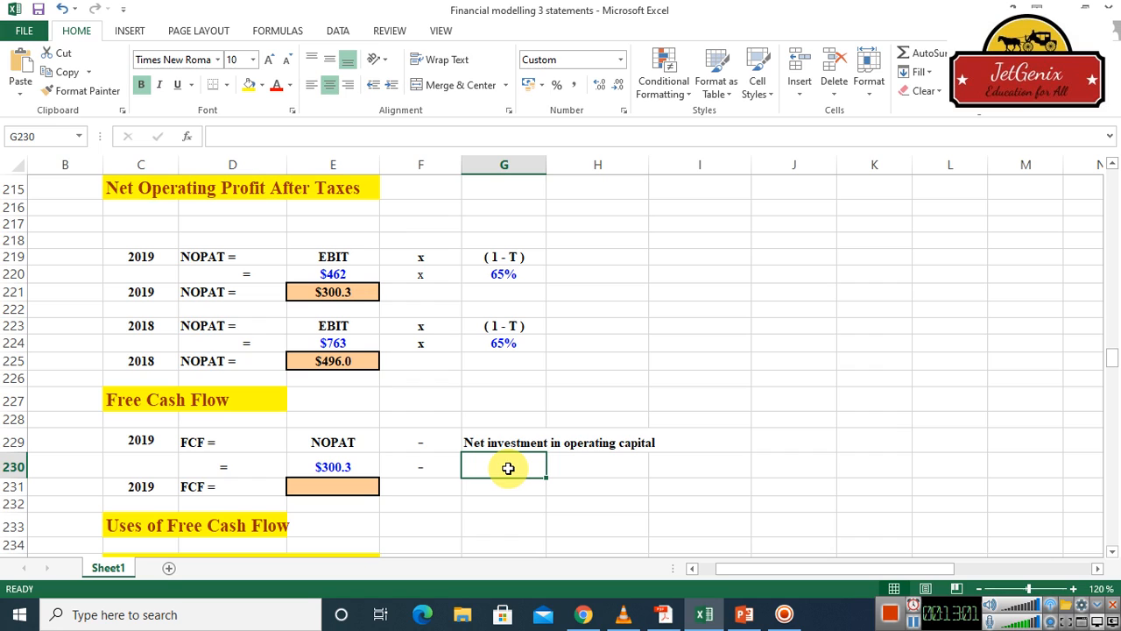
pyautogui.write('=')
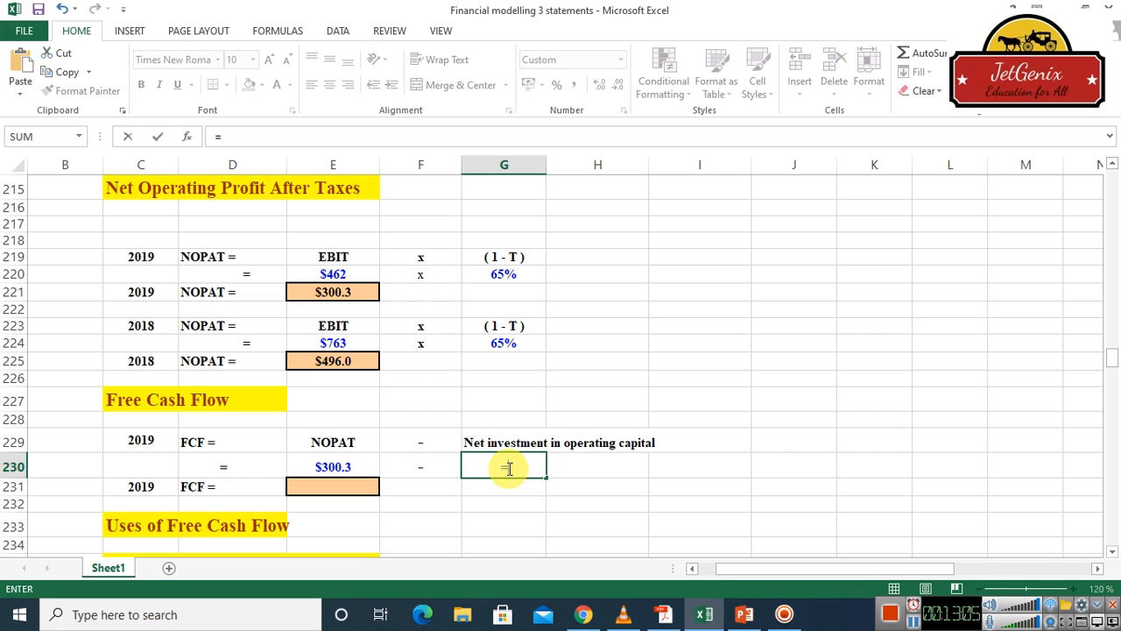
pyautogui.scroll(3, 1111, 171)
pyautogui.scroll(4, 1111, 167)
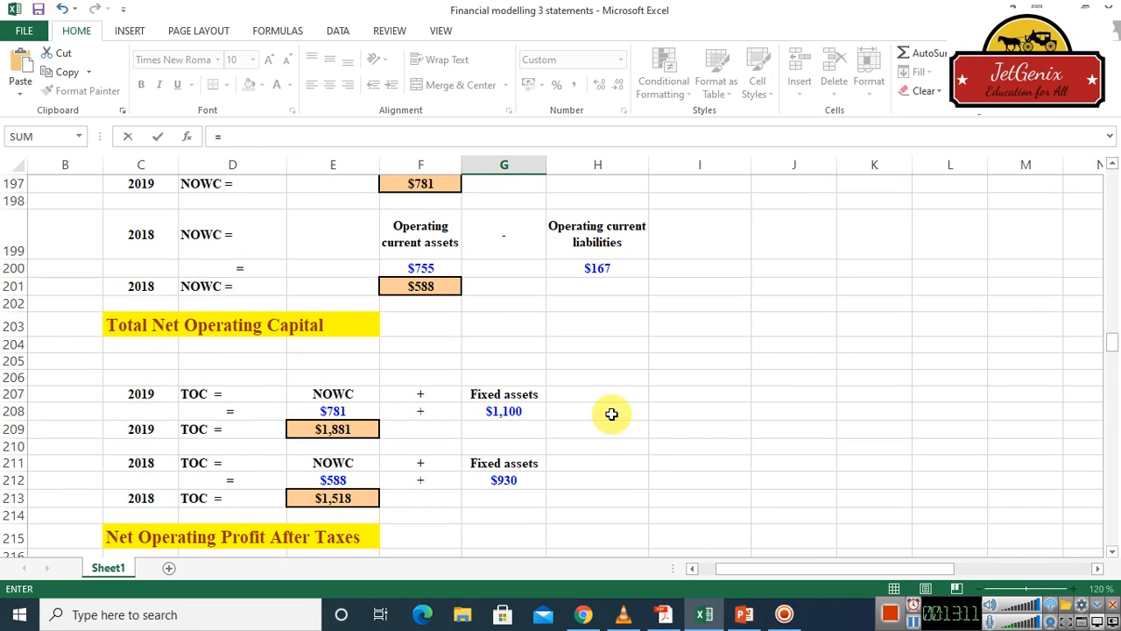
pyautogui.click(320, 431)
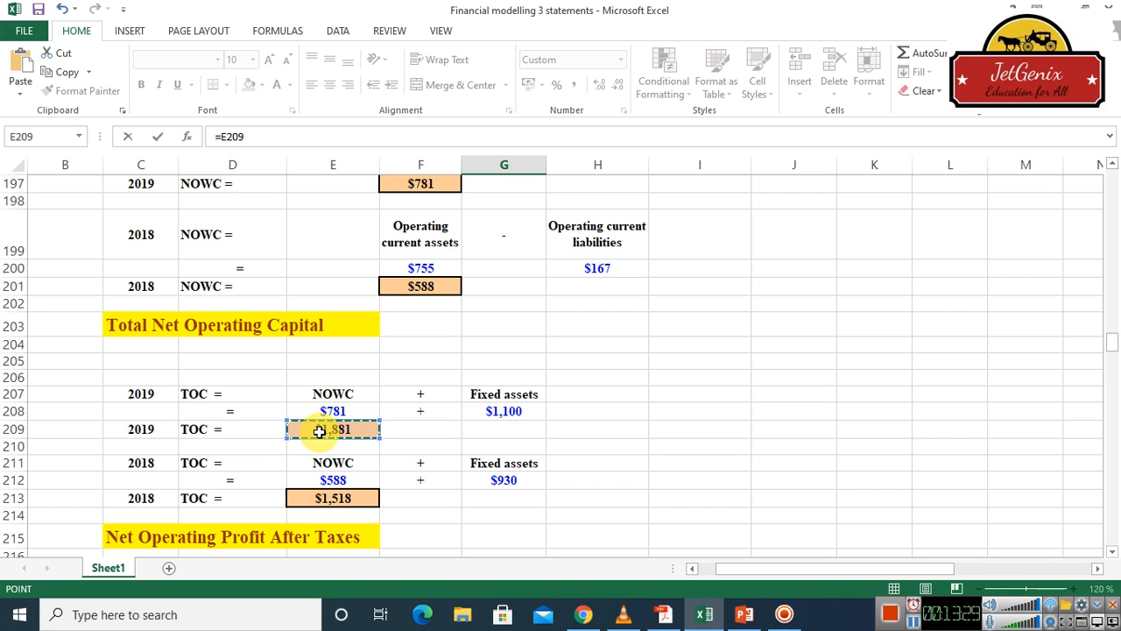
pyautogui.write('-')
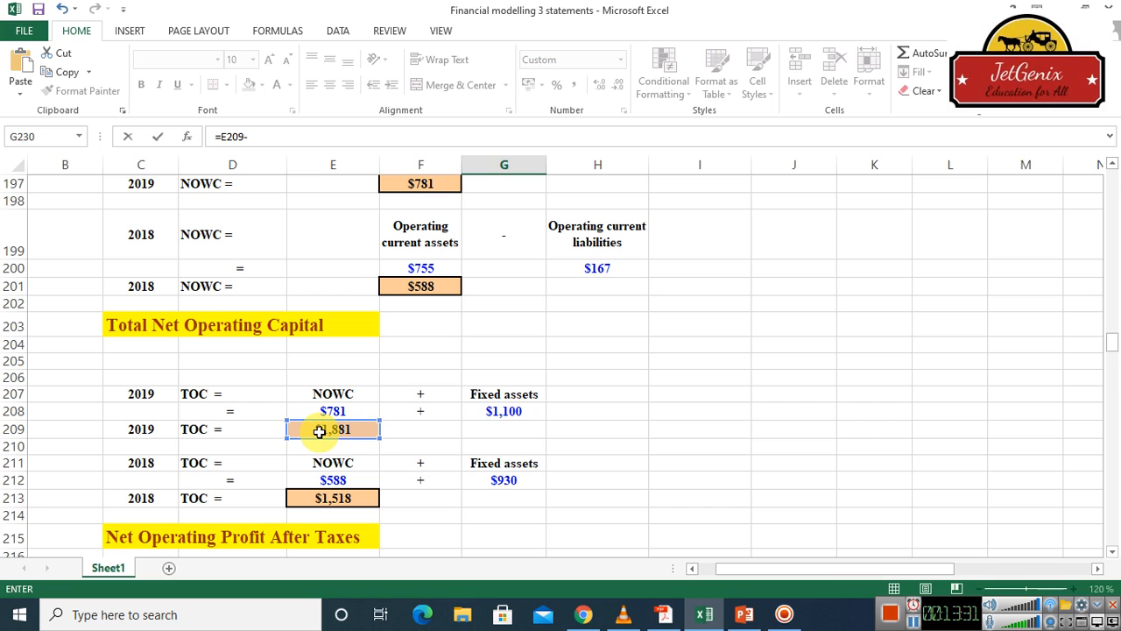
pyautogui.click(340, 498)
pyautogui.press('Return')
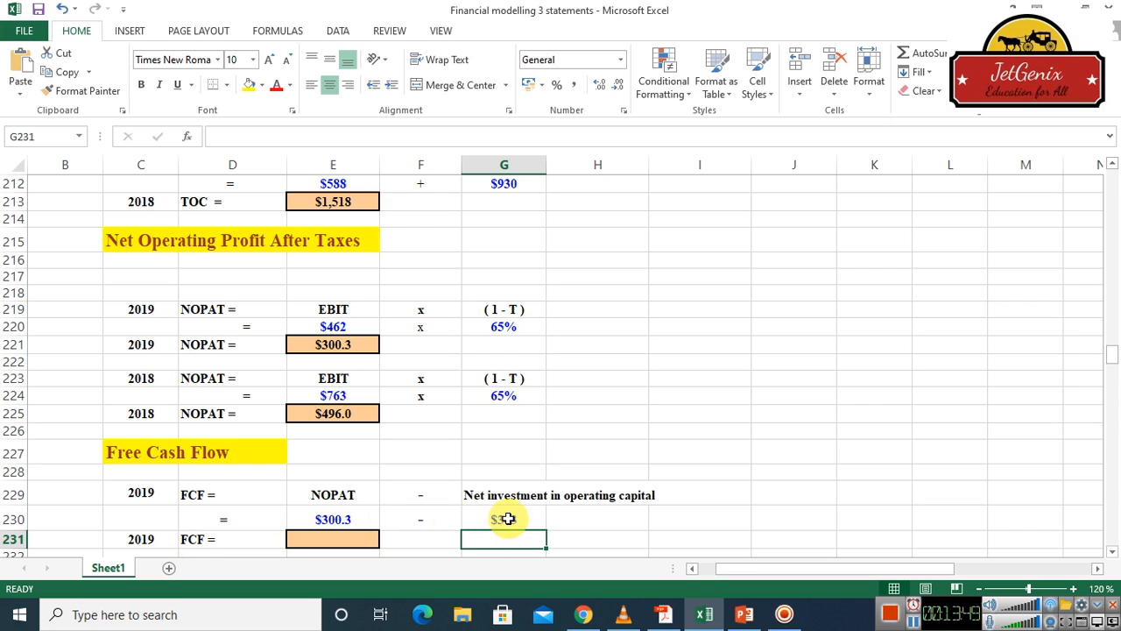
# Calculate 2019 free cash flow in cell E231 by subtracting net investment in operating capital from NOPAT with =E230-G230
pyautogui.click(341, 540)
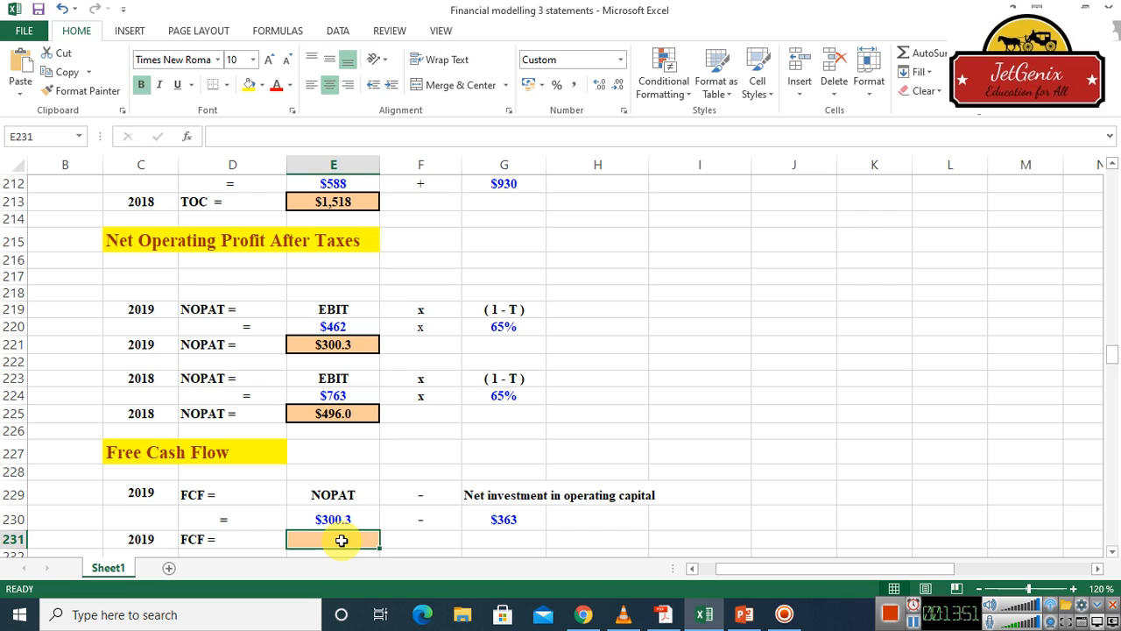
pyautogui.write('=')
pyautogui.click(331, 520)
pyautogui.write('-')
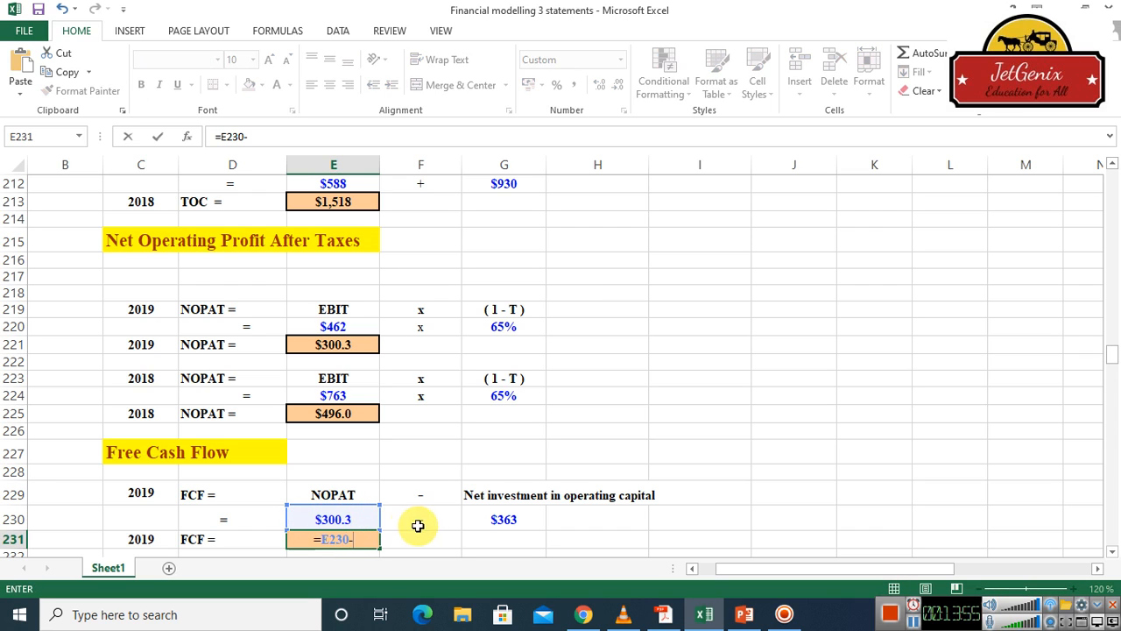
pyautogui.click(495, 522)
pyautogui.press('Return')
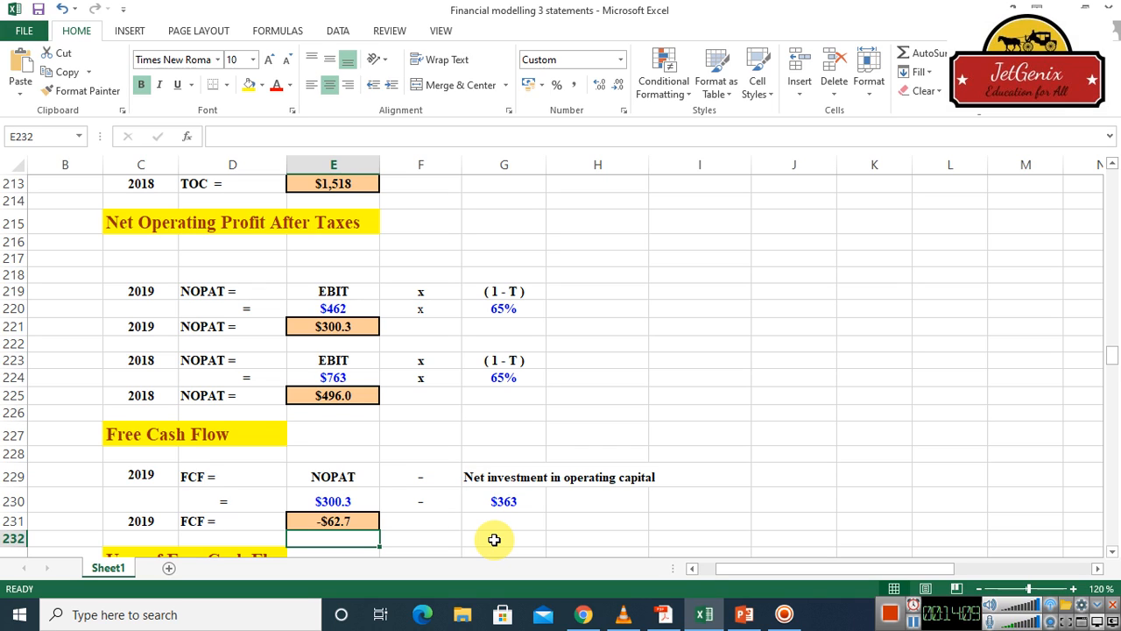
# Link the pre-tax interest expense cell F238 in the After-tax interest payments section to the income statement's 2019 interest with =H74
pyautogui.click(1113, 551)
pyautogui.moveTo(1113, 552); pyautogui.dragTo(1113, 553)
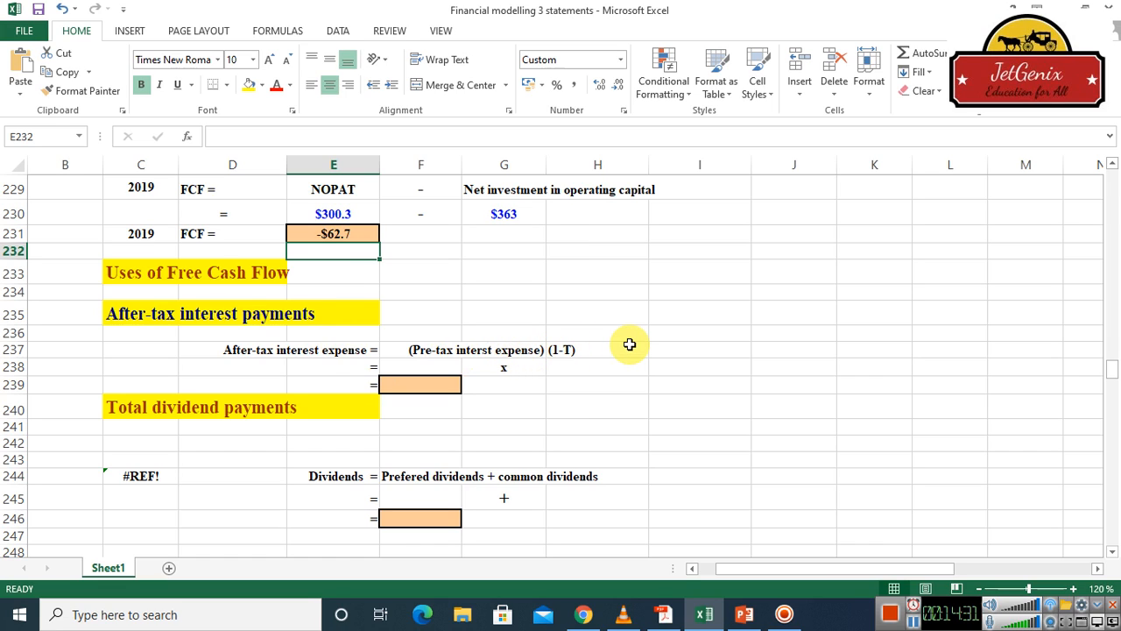
pyautogui.click(418, 367)
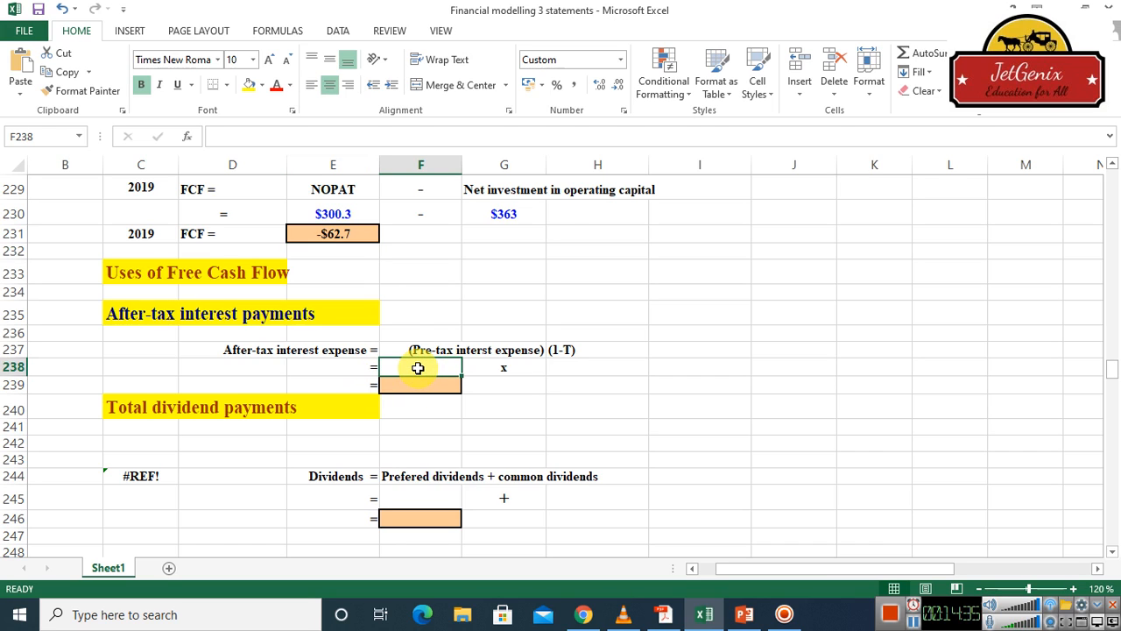
pyautogui.write('=')
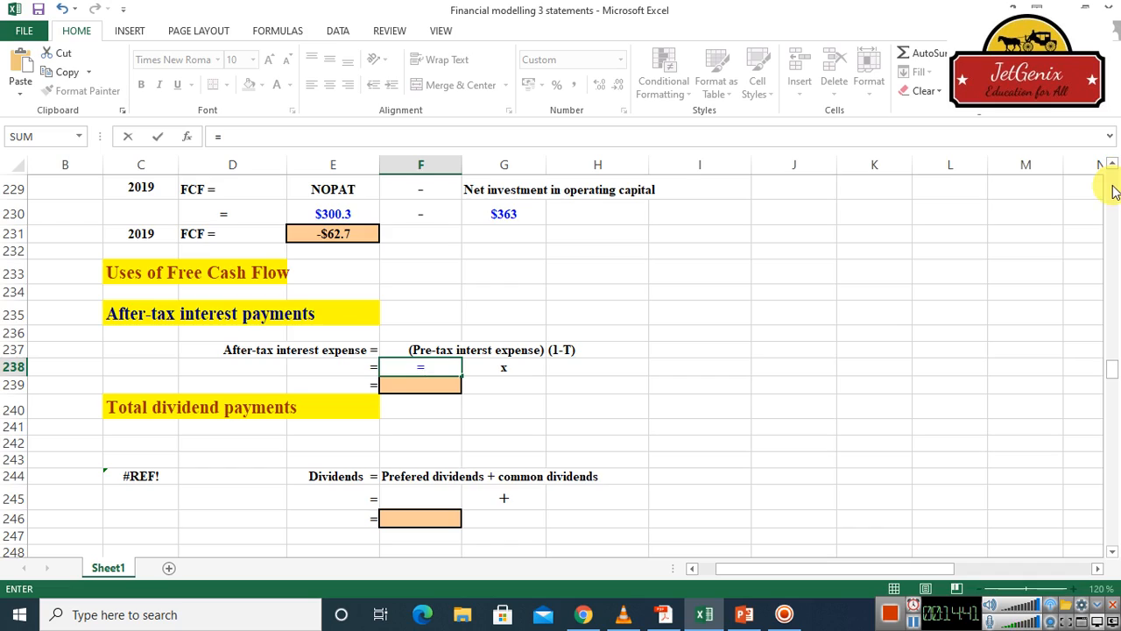
pyautogui.scroll(20, 1113, 191)
pyautogui.scroll(1, 1114, 191)
pyautogui.scroll(13, 1114, 191)
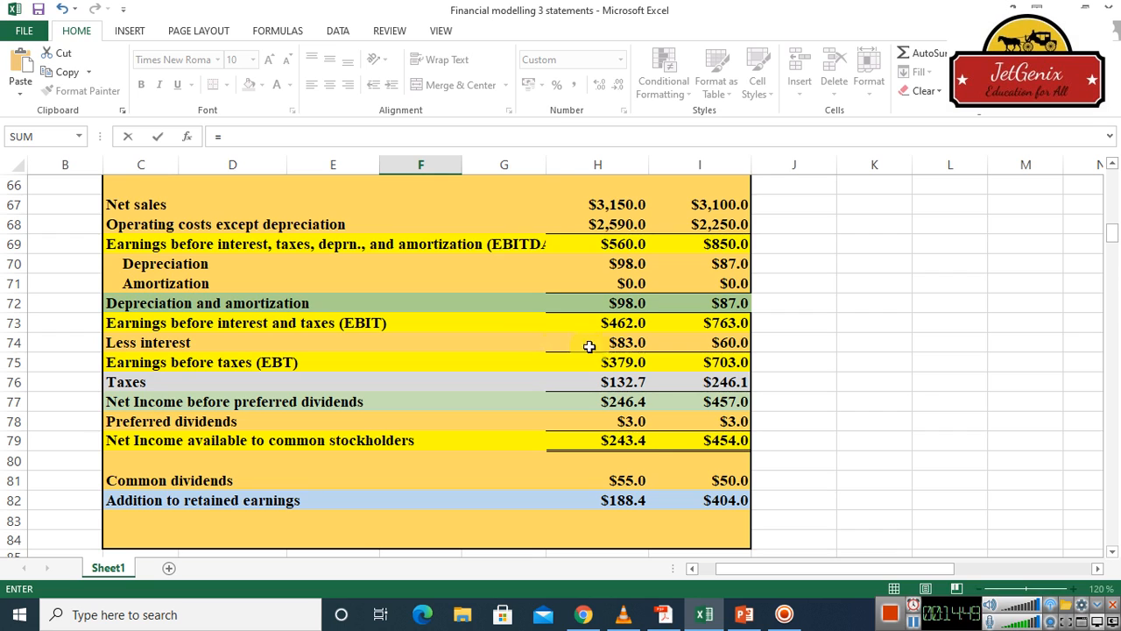
pyautogui.click(629, 345)
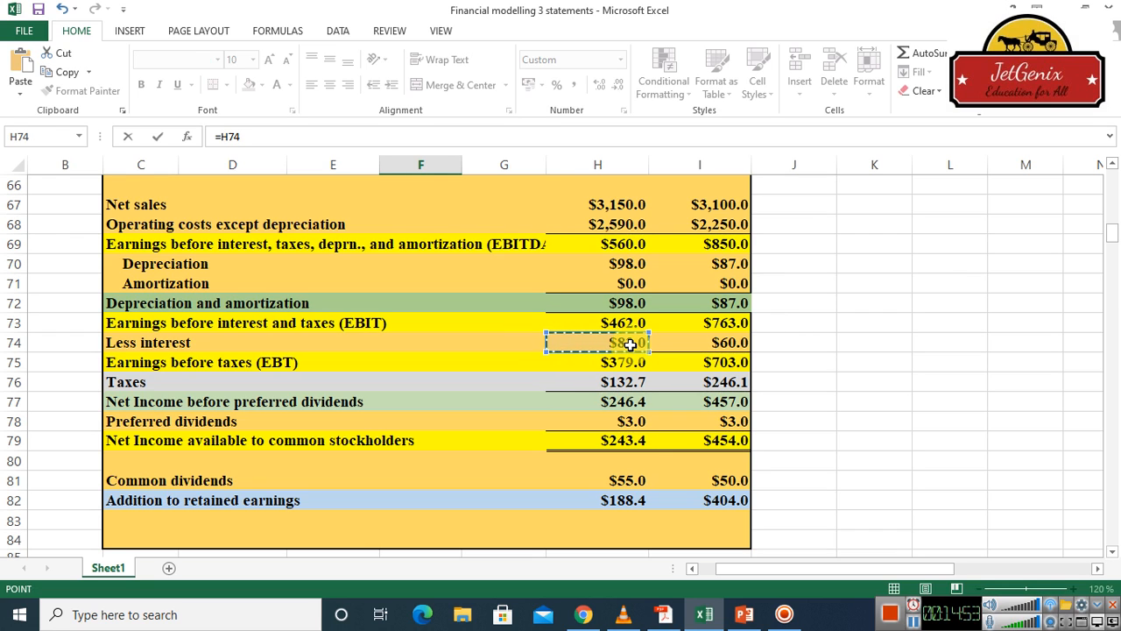
pyautogui.press('Escape')
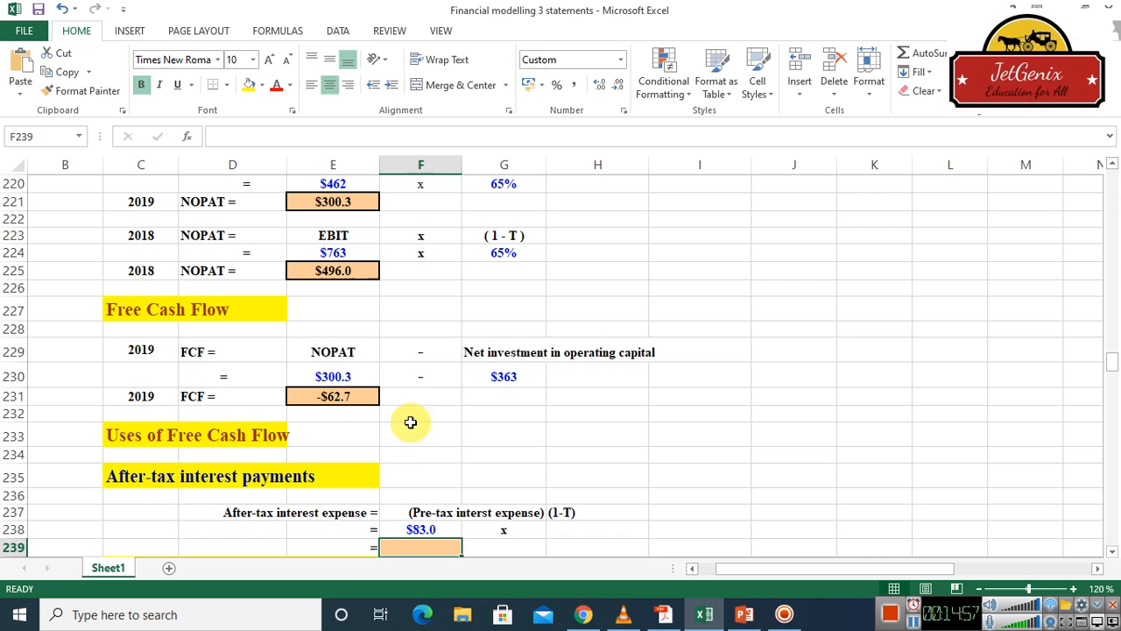
# Calculate the (1-T) factor for interest in cell H238 from the 2019 tax rate with =(1-H29), accepting the closing-parenthesis correction
pyautogui.click(1112, 552)
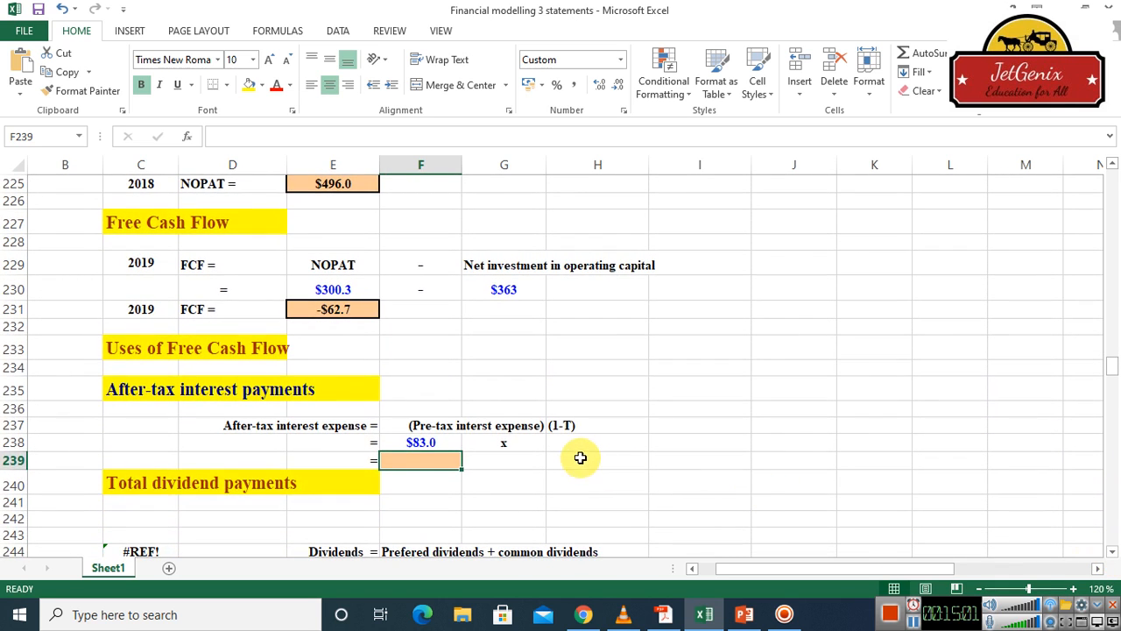
pyautogui.click(573, 445)
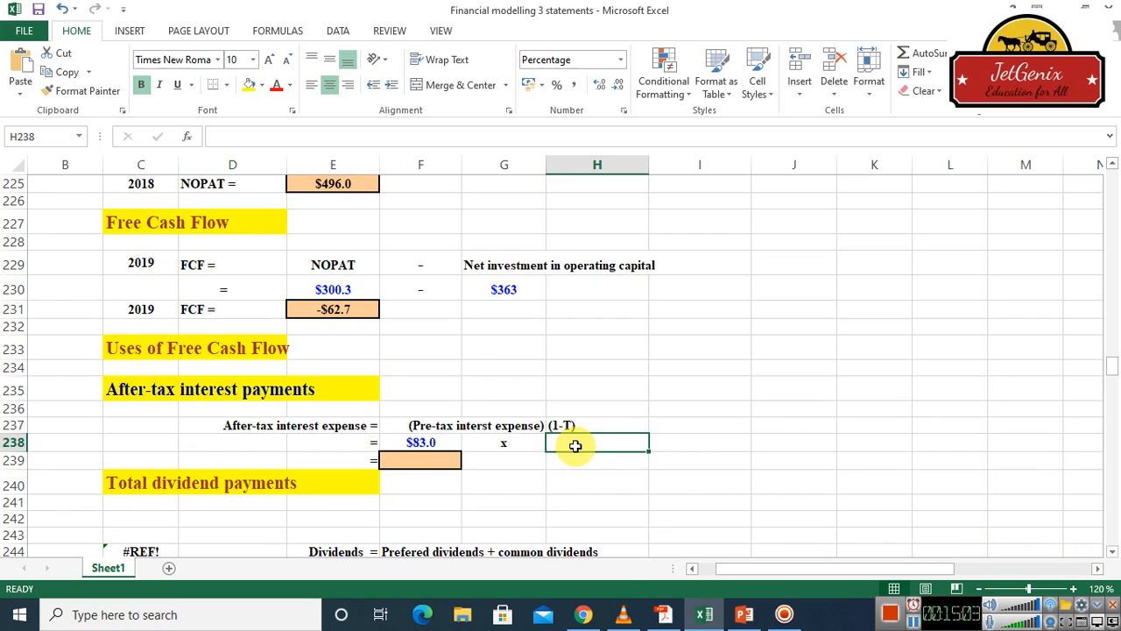
pyautogui.write('=')
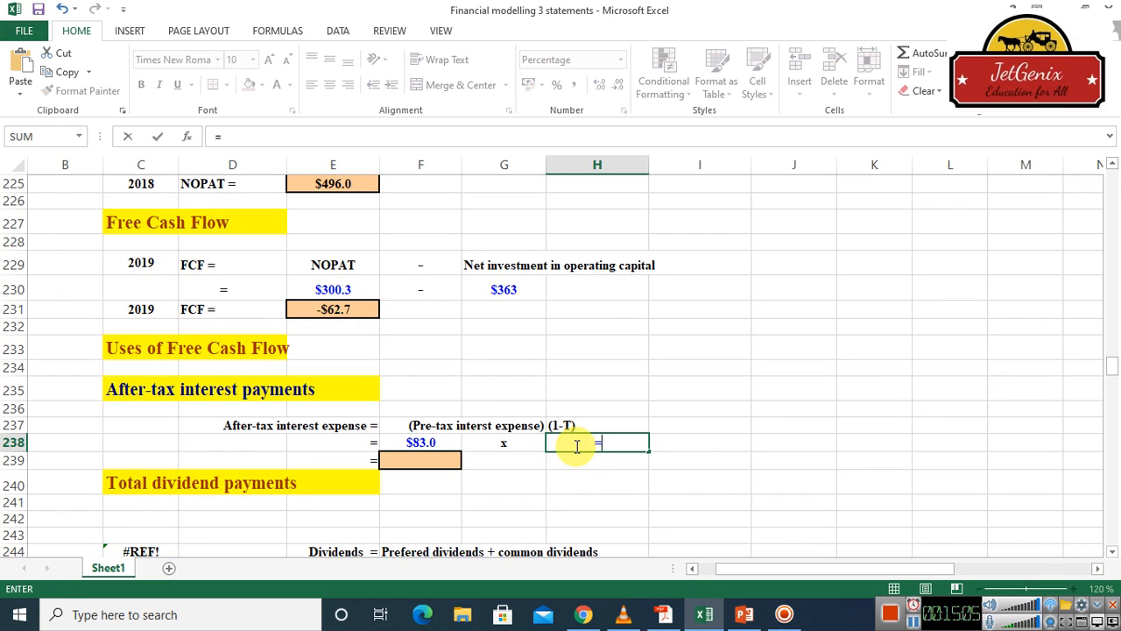
pyautogui.write('(1')
pyautogui.click(1110, 203)
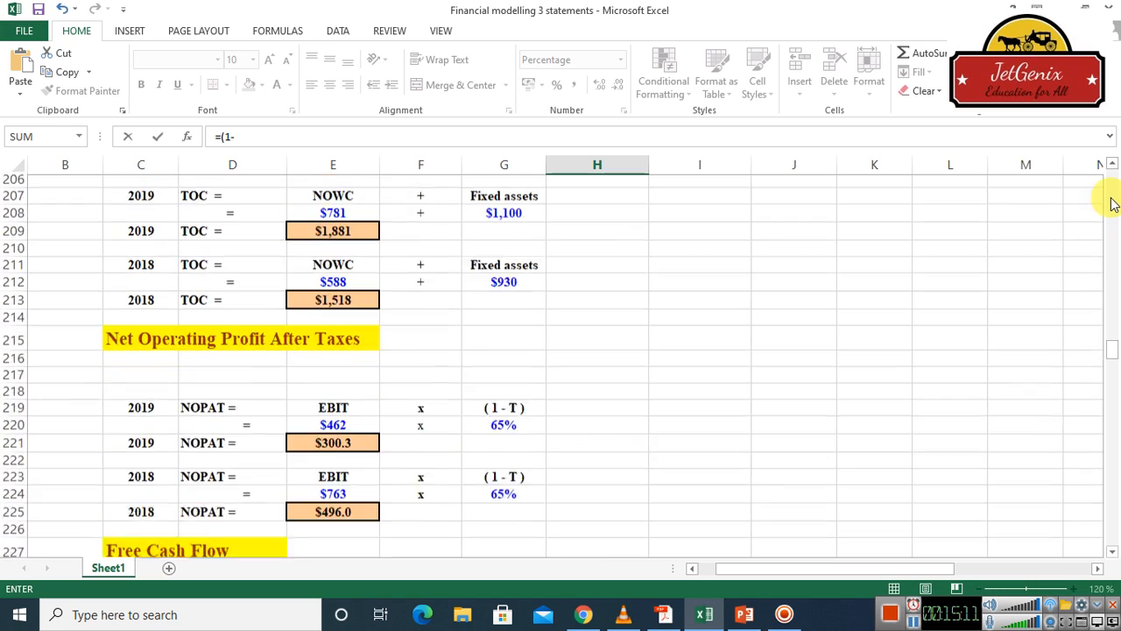
pyautogui.scroll(20, 1111, 203)
pyautogui.scroll(-1, 1109, 197)
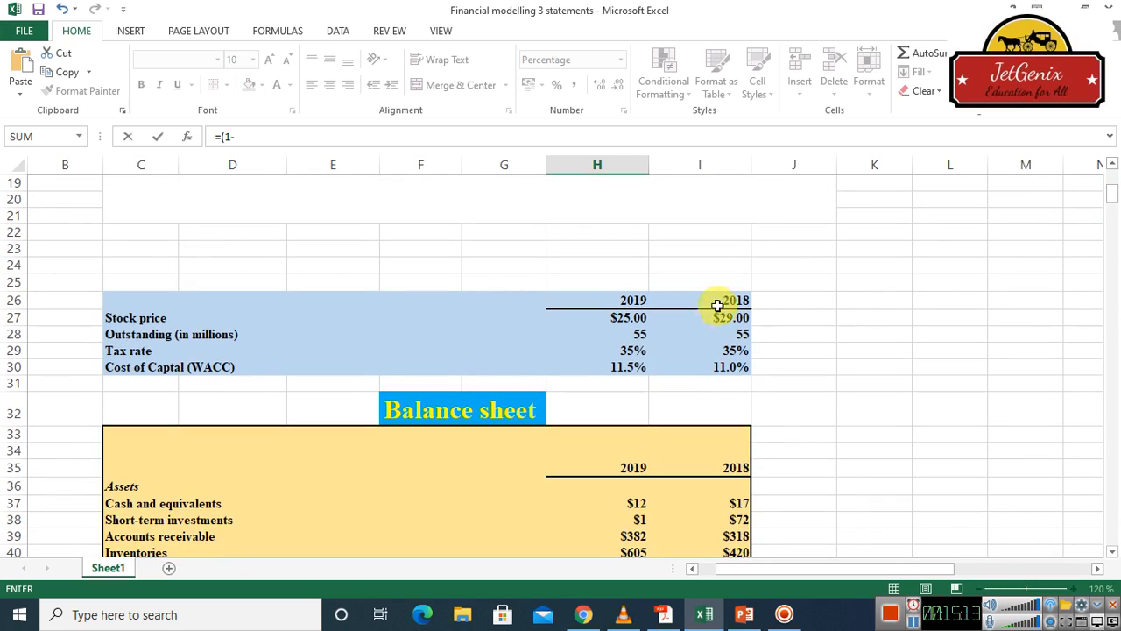
pyautogui.click(634, 352)
pyautogui.press('Return')
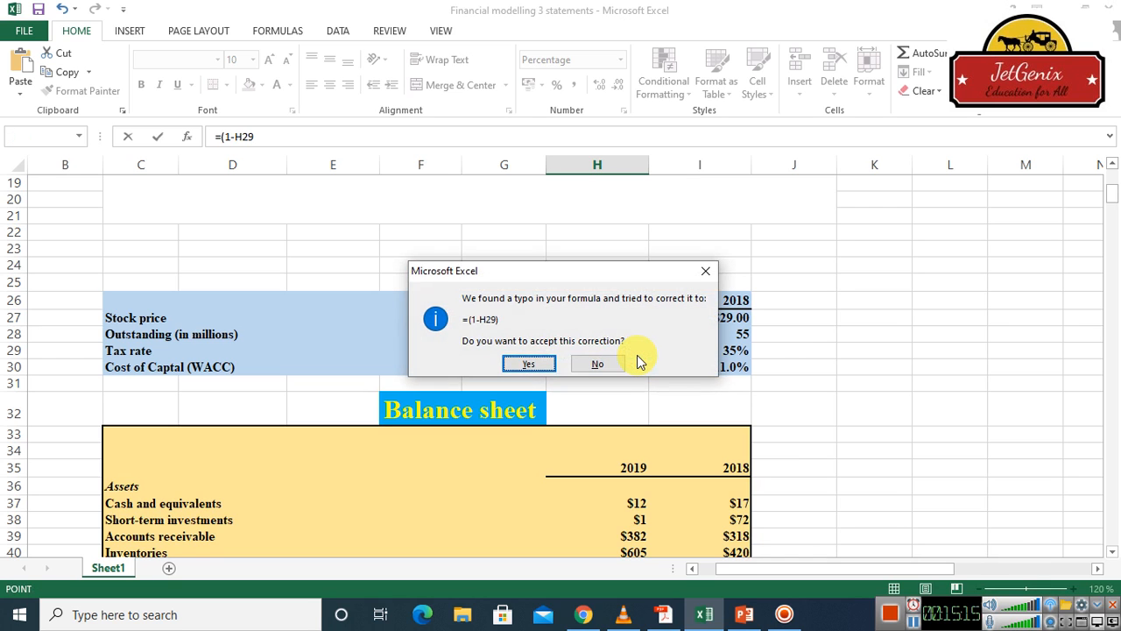
pyautogui.press('Return')
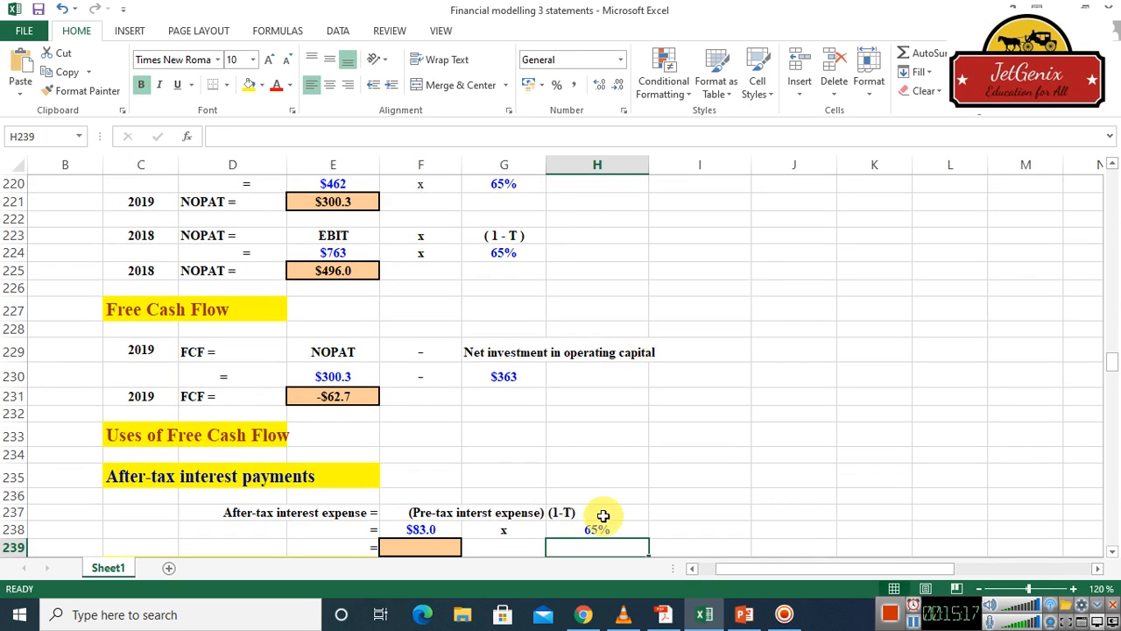
# Calculate the after-tax interest expense in cell F239 by multiplying pre-tax interest by the (1-T) factor with =F238*H238
pyautogui.click(423, 548)
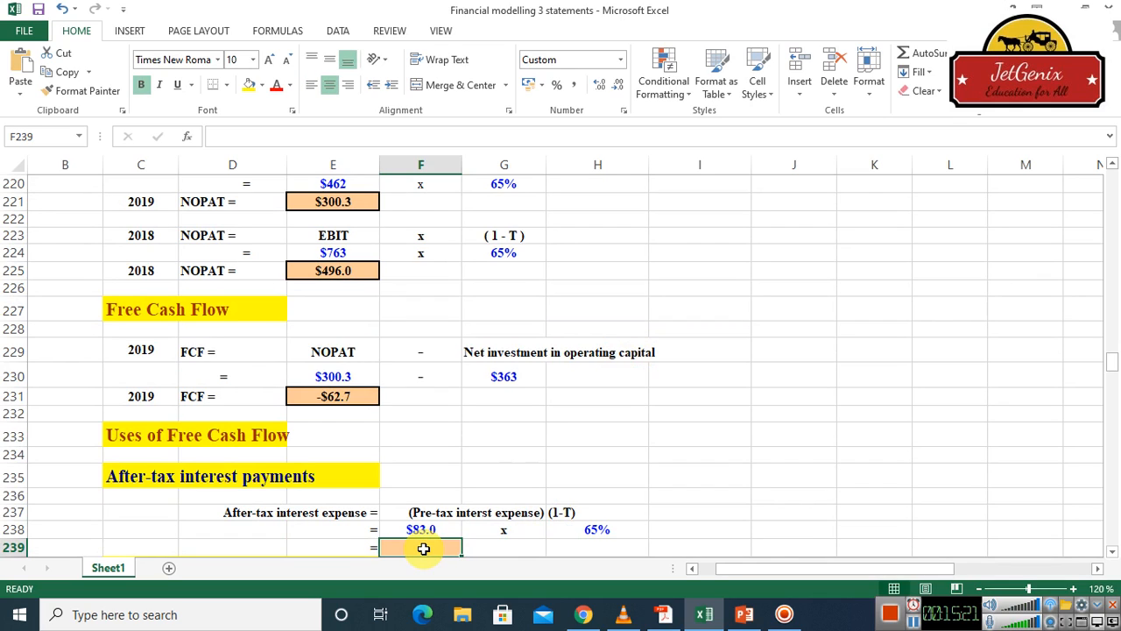
pyautogui.write('=')
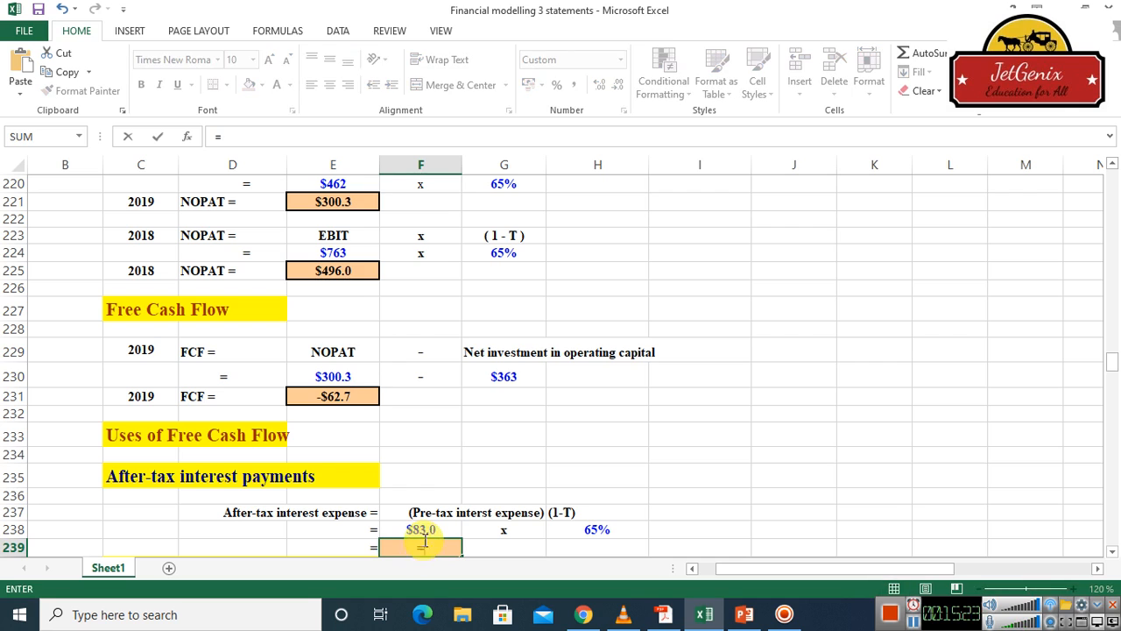
pyautogui.click(421, 531)
pyautogui.write('*')
pyautogui.click(629, 529)
pyautogui.press('Return')
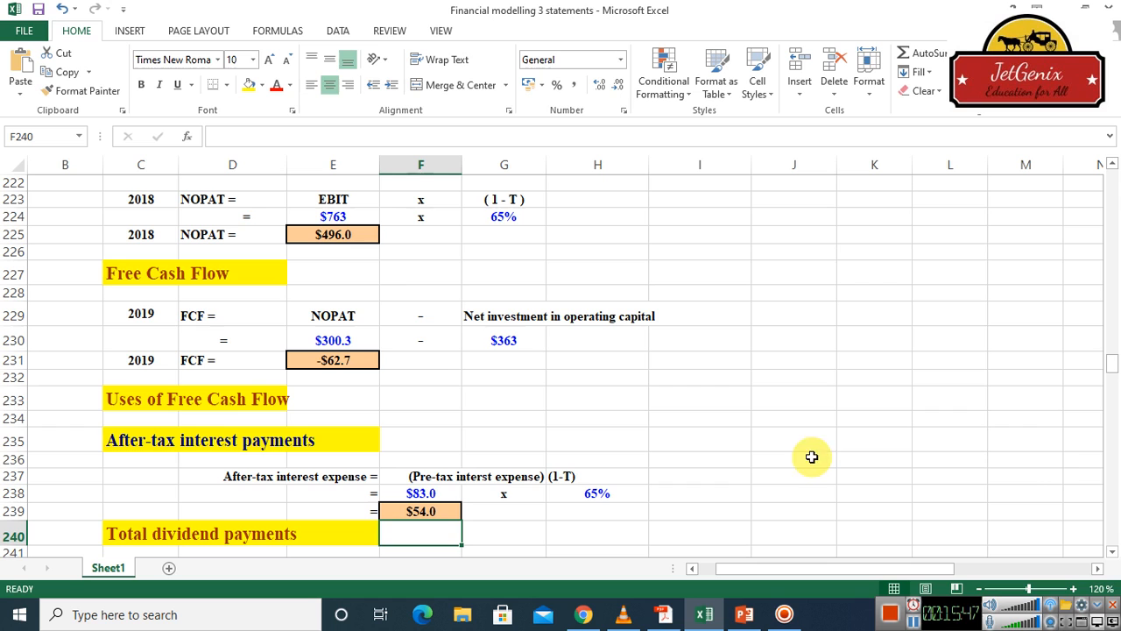
# Link the preferred dividends cell F245 in the Total dividend payments section to the income statement's 2019 preferred dividends with =H78
pyautogui.click(1114, 555)
pyautogui.click(1113, 554)
pyautogui.click(1113, 555)
pyautogui.click(1113, 554)
pyautogui.click(1114, 554)
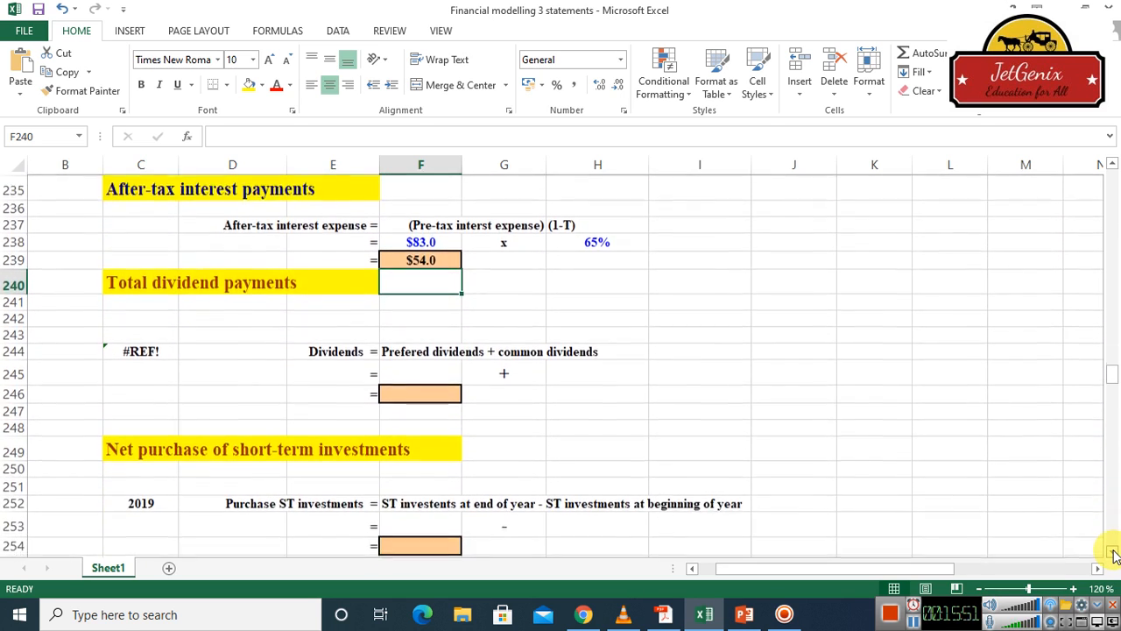
pyautogui.click(1113, 554)
pyautogui.click(1113, 555)
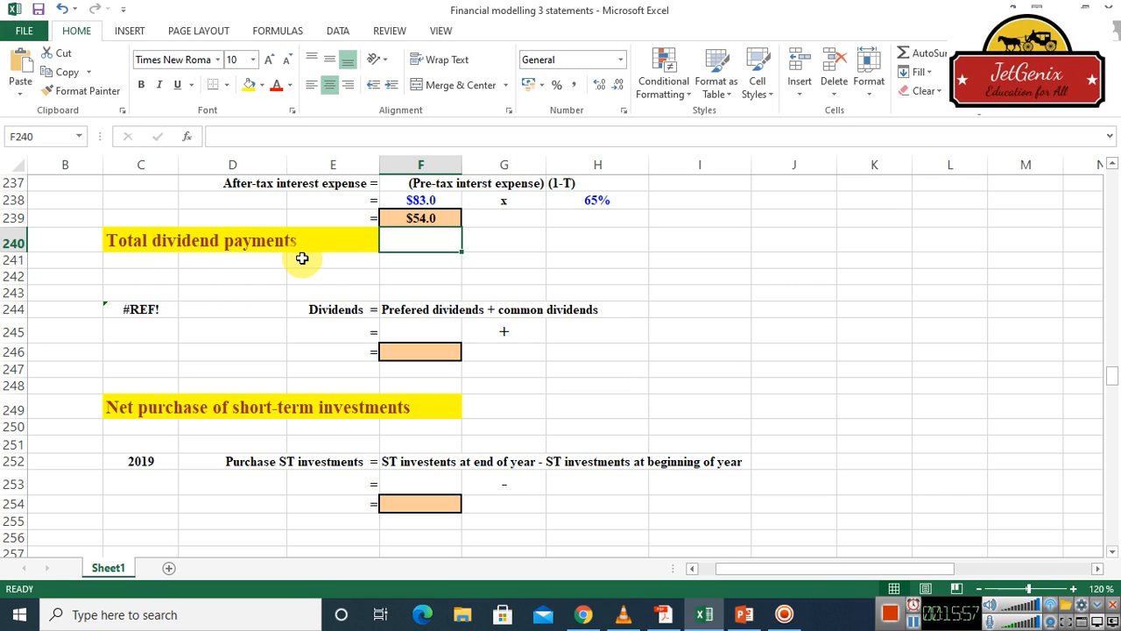
pyautogui.click(434, 332)
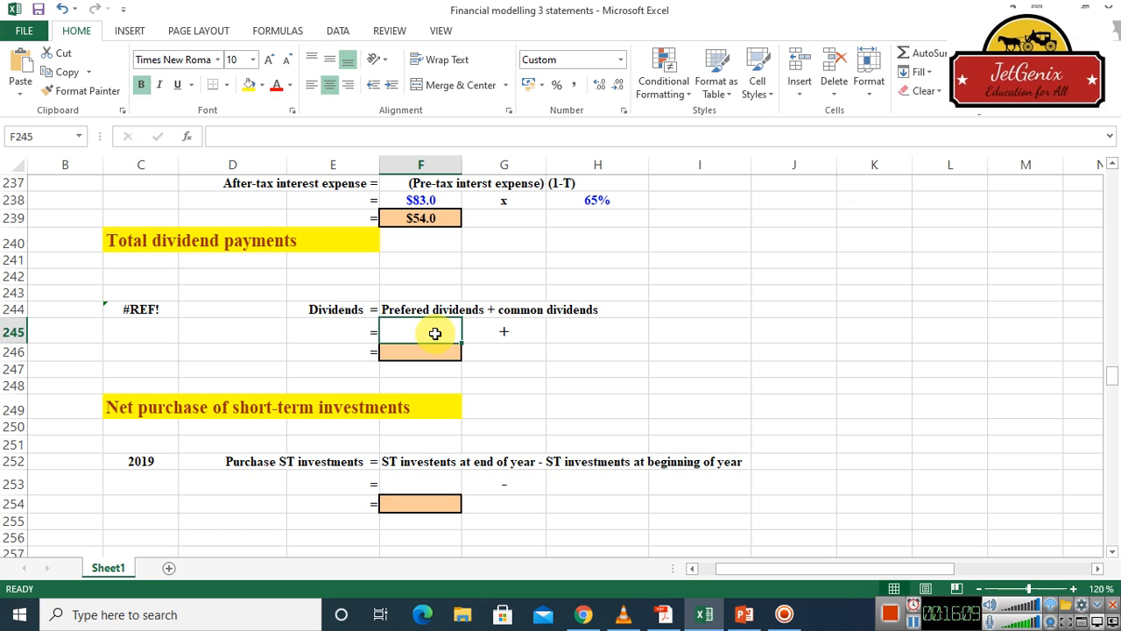
pyautogui.write('=')
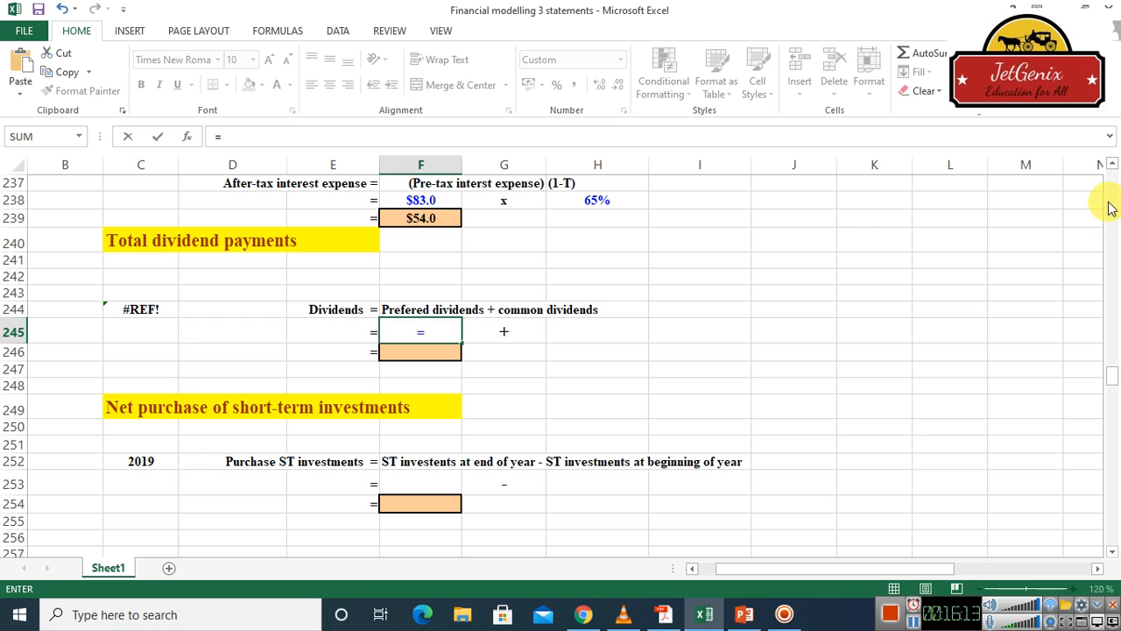
pyautogui.scroll(20, 1109, 207)
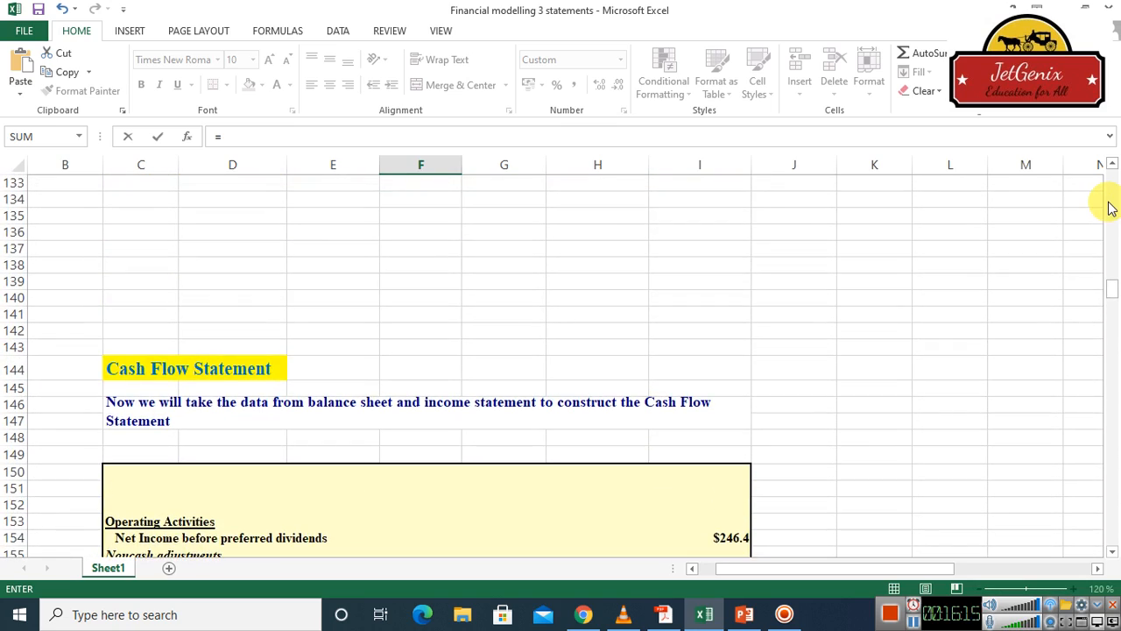
pyautogui.scroll(20, 1109, 207)
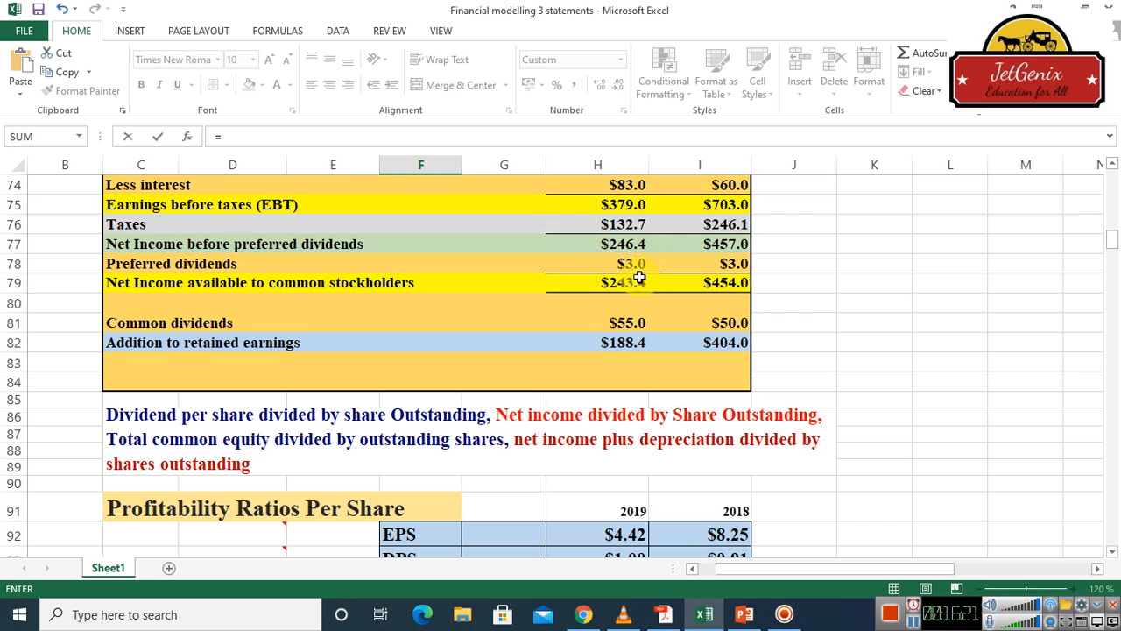
pyautogui.click(1110, 165)
pyautogui.moveTo(1111, 166); pyautogui.dragTo(1110, 167)
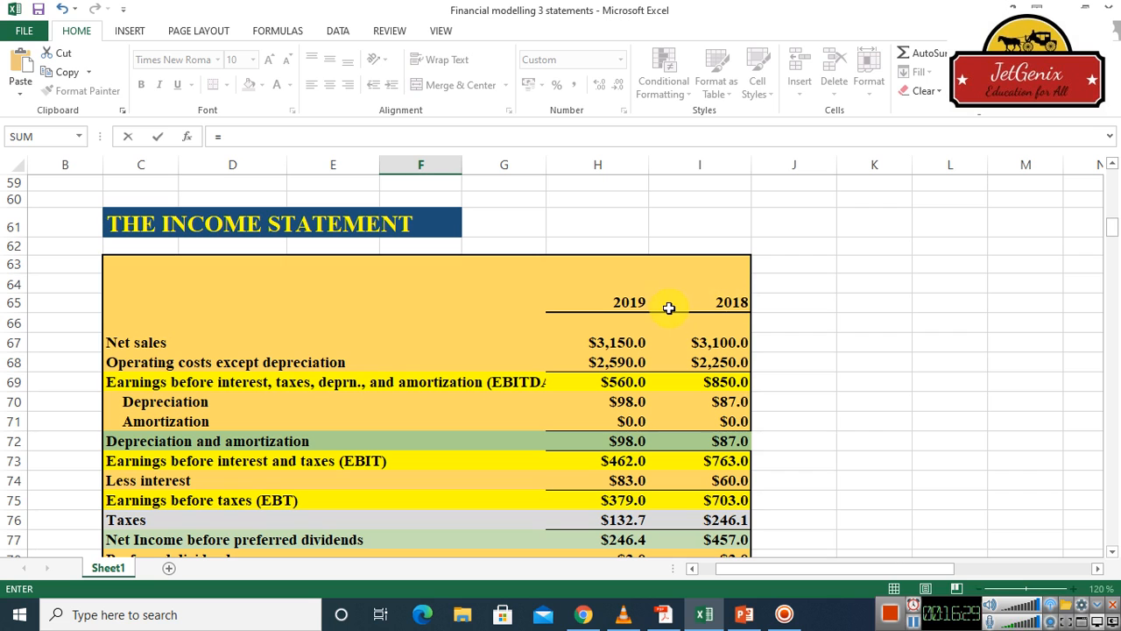
pyautogui.moveTo(1111, 552); pyautogui.dragTo(1111, 551)
pyautogui.click(633, 440)
pyautogui.press('Return')
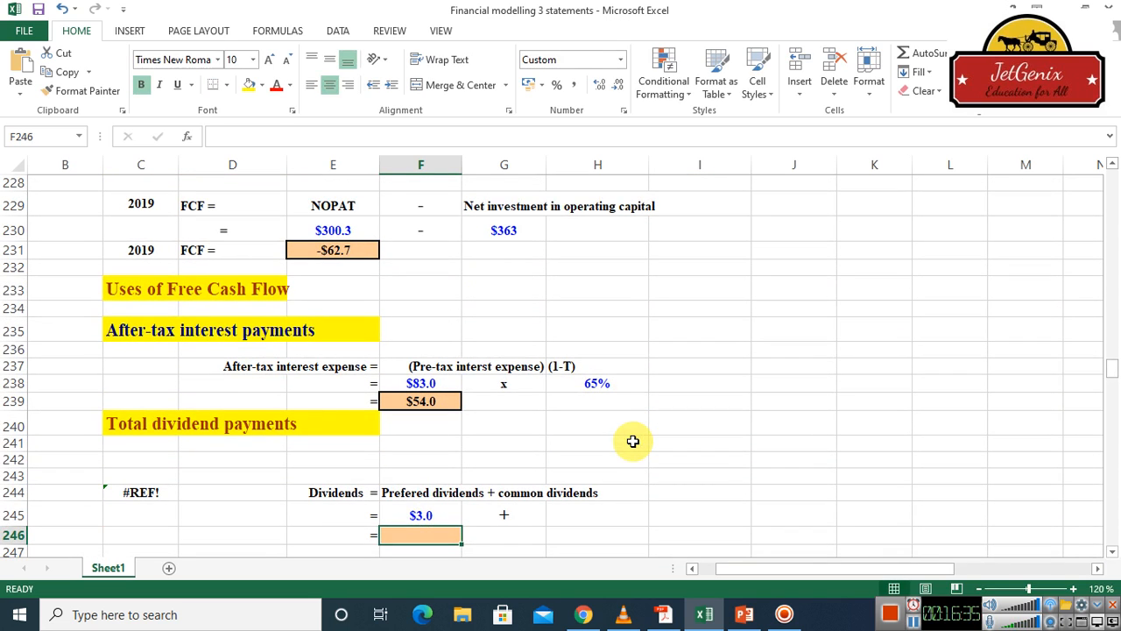
# Link the common dividends cell H245 to the income statement's 2019 common dividends with =H81
pyautogui.doubleClick(568, 515)
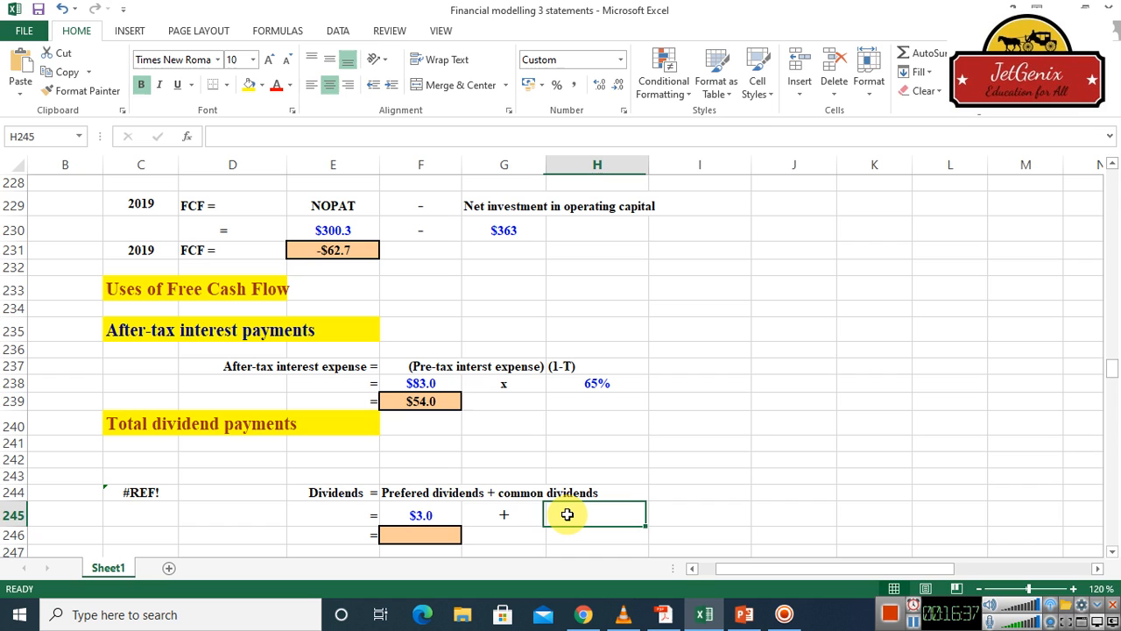
pyautogui.write('=')
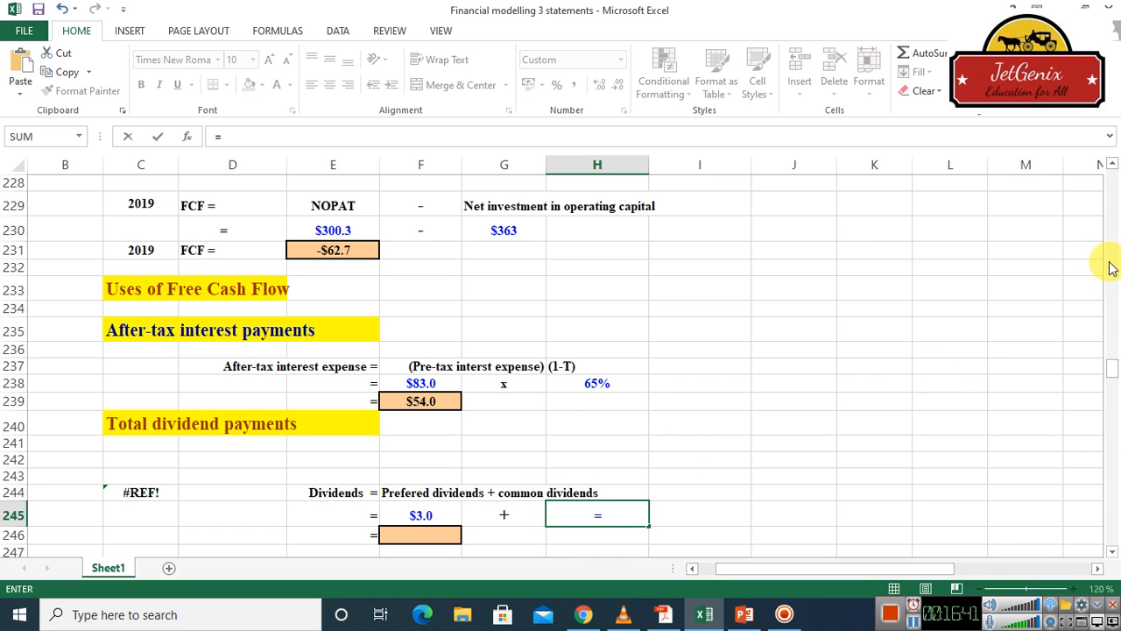
pyautogui.scroll(20, 1115, 233)
pyautogui.scroll(20, 1114, 233)
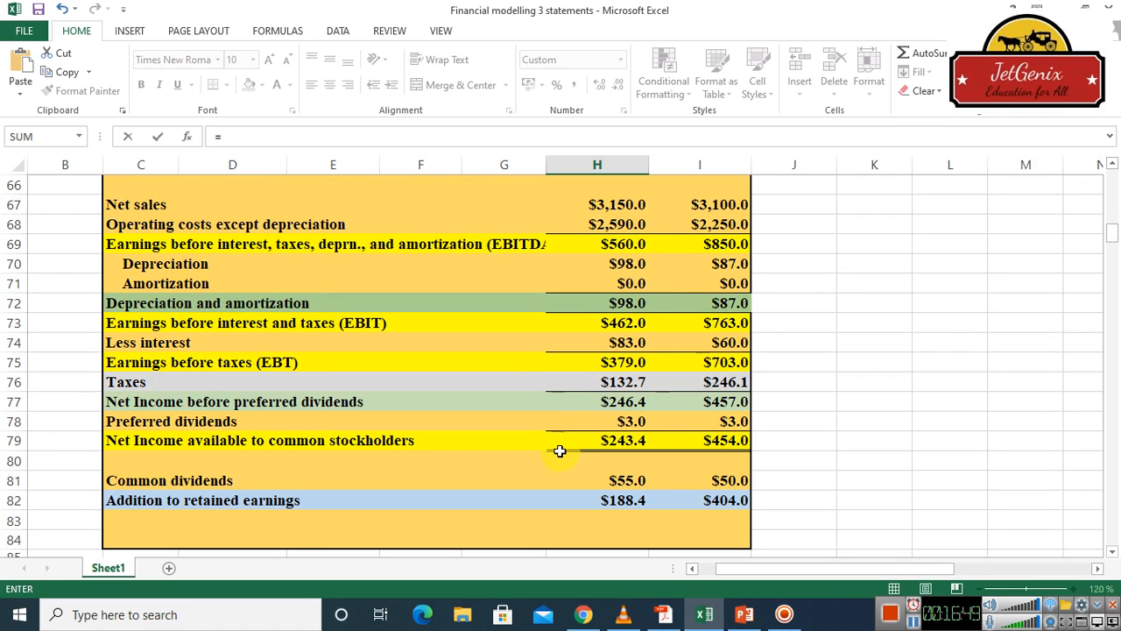
pyautogui.click(629, 482)
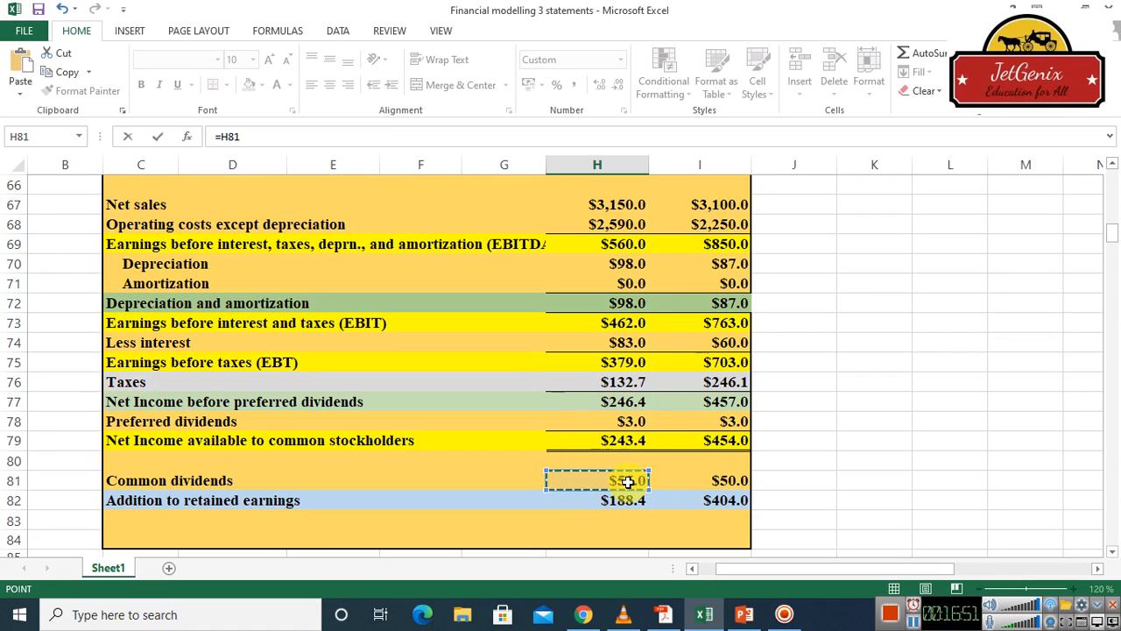
pyautogui.scroll(-1, 628, 482)
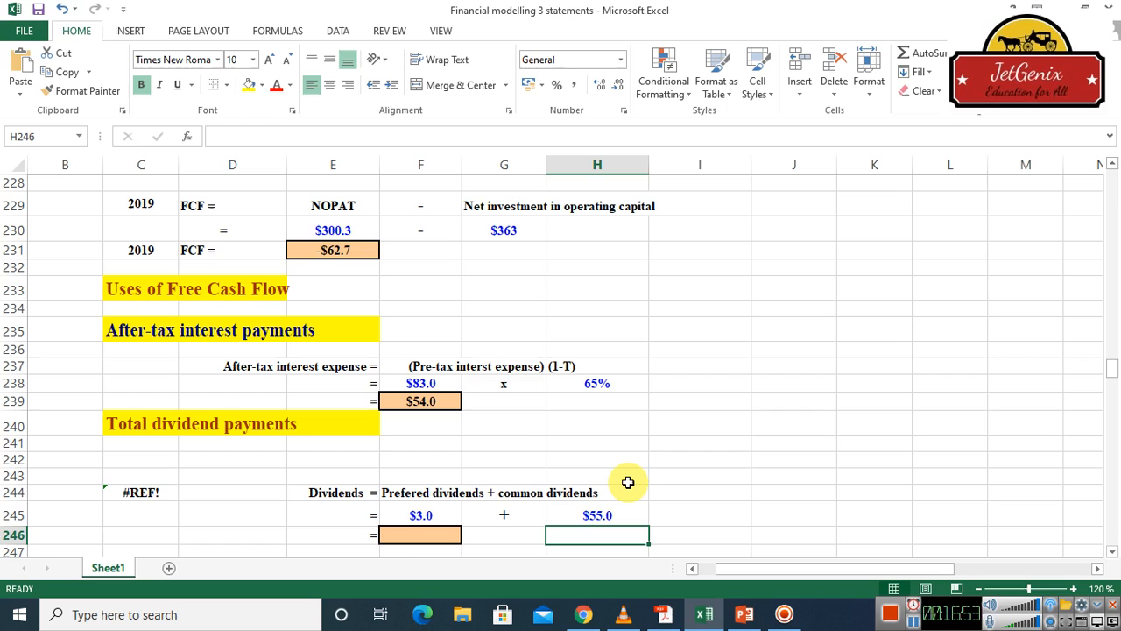
# Calculate total dividends in cell F246 by adding preferred and common dividends with =SUM(F245,H245)
pyautogui.click(391, 539)
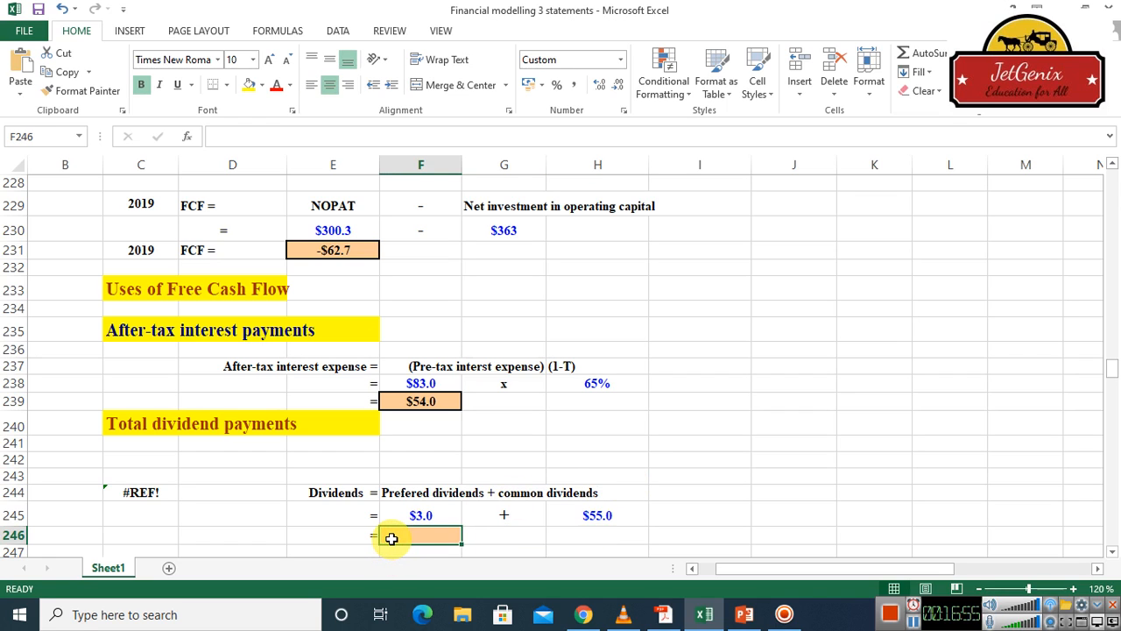
pyautogui.write('=sum')
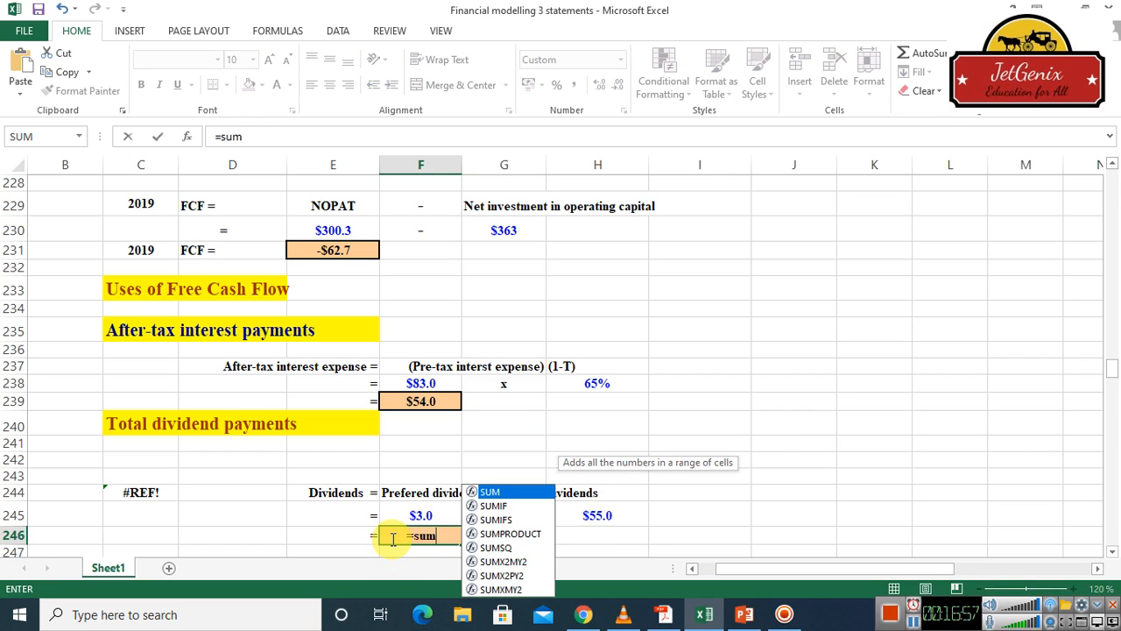
pyautogui.doubleClick(515, 492)
pyautogui.click(427, 518)
pyautogui.write(',')
pyautogui.click(604, 516)
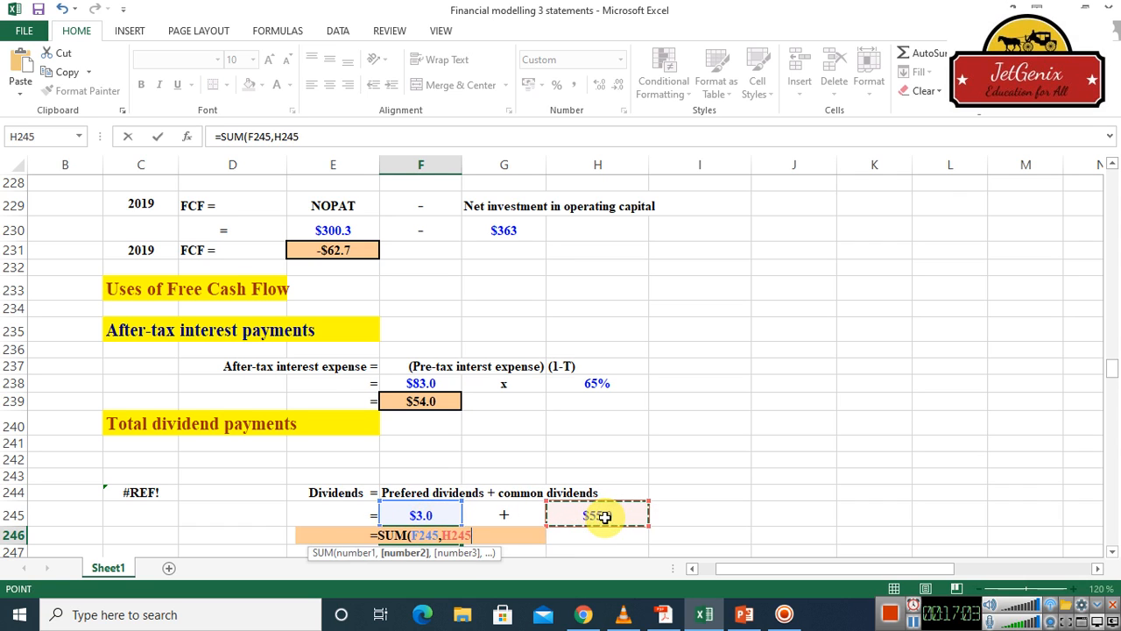
pyautogui.press('Return')
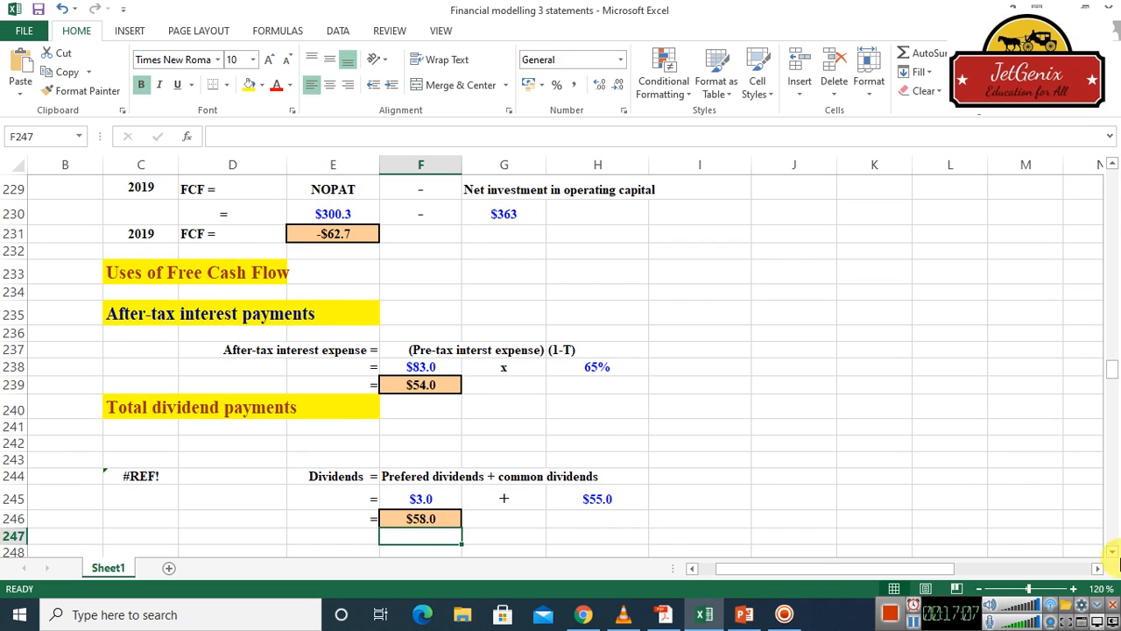
# Link the end-of-year short-term investments cell F253 to the balance sheet's 2019 short-term investments with =H38
pyautogui.click(1111, 555)
pyautogui.click(1110, 554)
pyautogui.click(1111, 555)
pyautogui.click(1111, 555)
pyautogui.click(1111, 555)
pyautogui.click(1110, 555)
pyautogui.click(1111, 555)
pyautogui.click(1111, 555)
pyautogui.click(1111, 555)
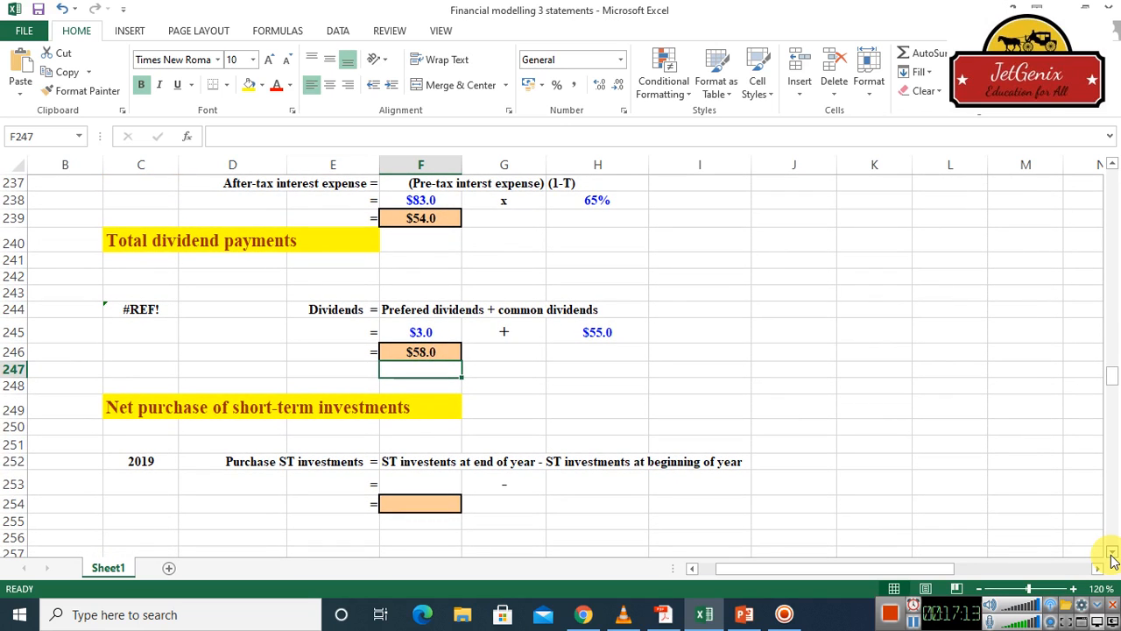
pyautogui.click(1110, 554)
pyautogui.click(1111, 554)
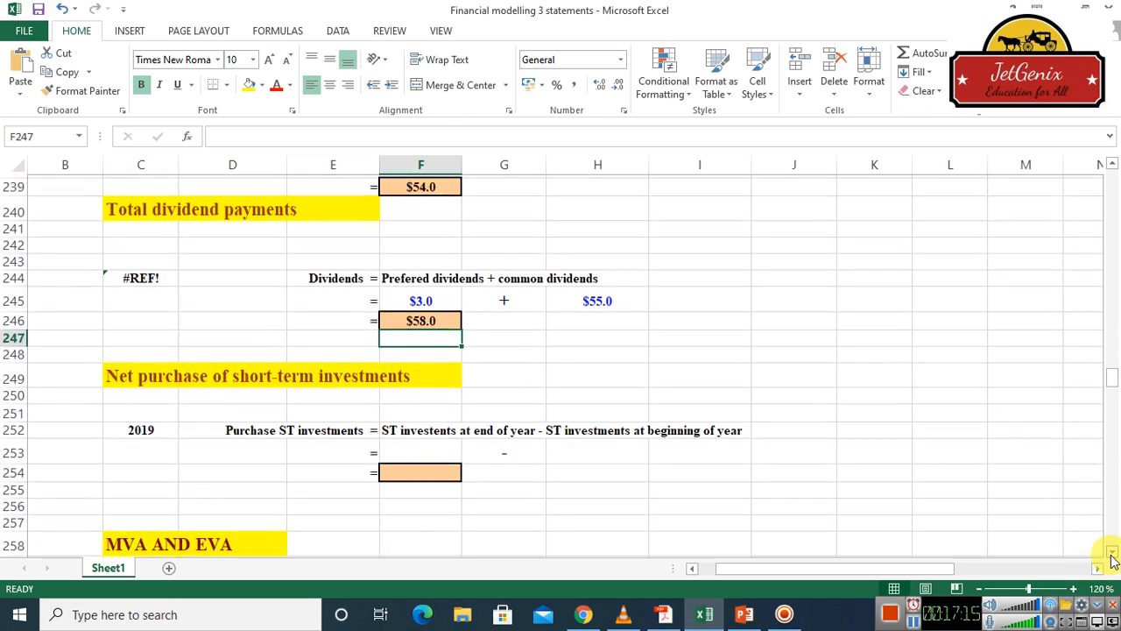
pyautogui.click(1111, 554)
pyautogui.click(1111, 555)
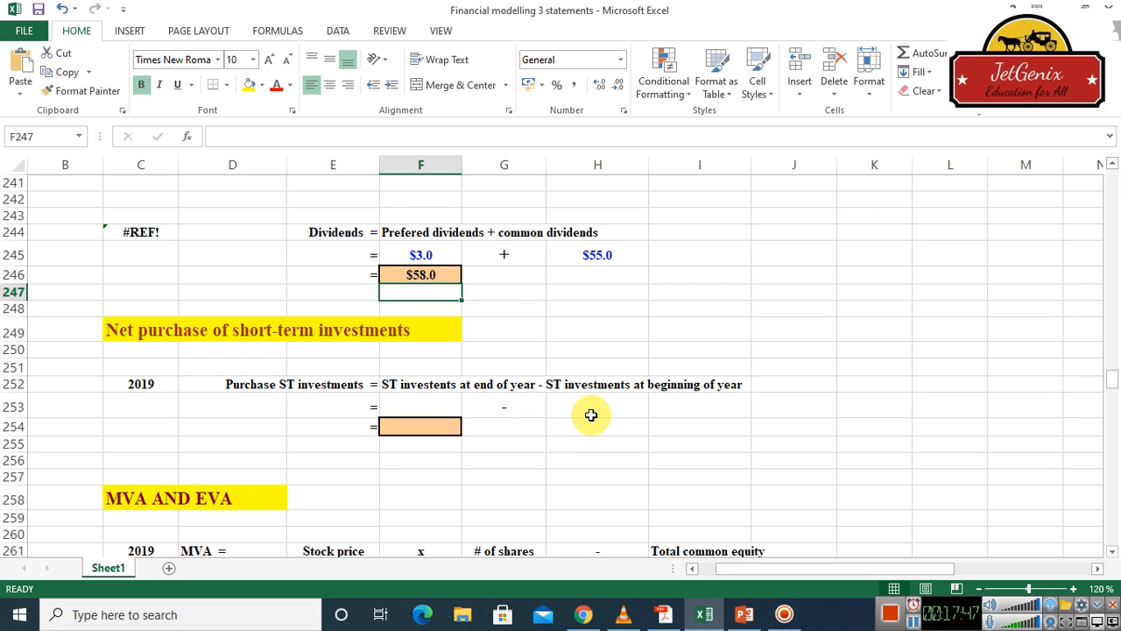
pyautogui.click(408, 408)
pyautogui.write('=')
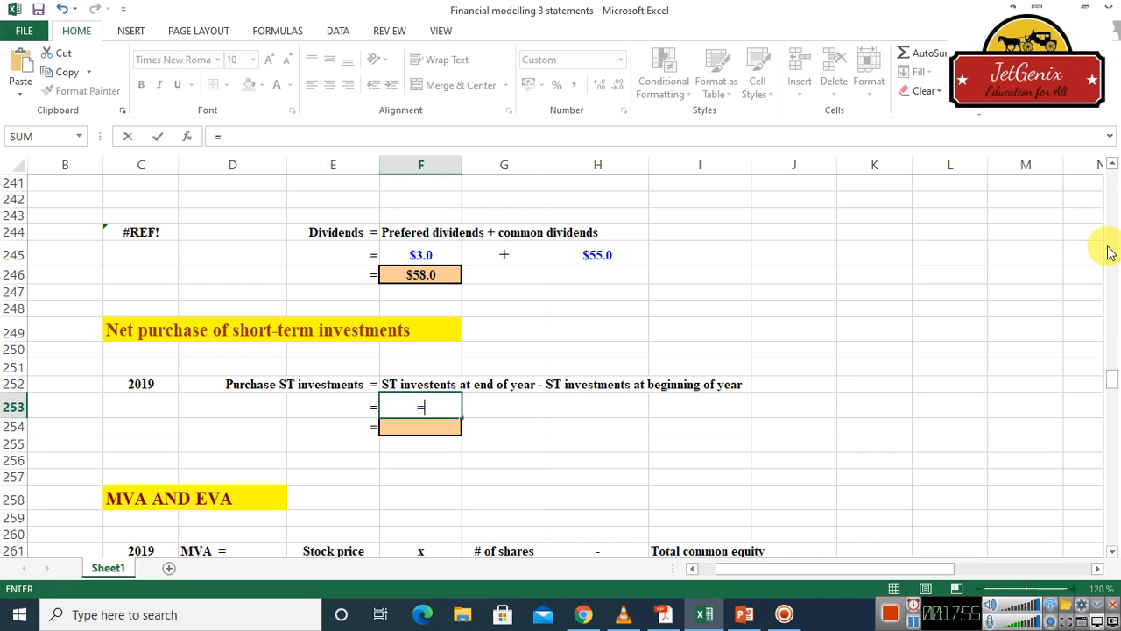
pyautogui.moveTo(1115, 248); pyautogui.dragTo(1111, 205)
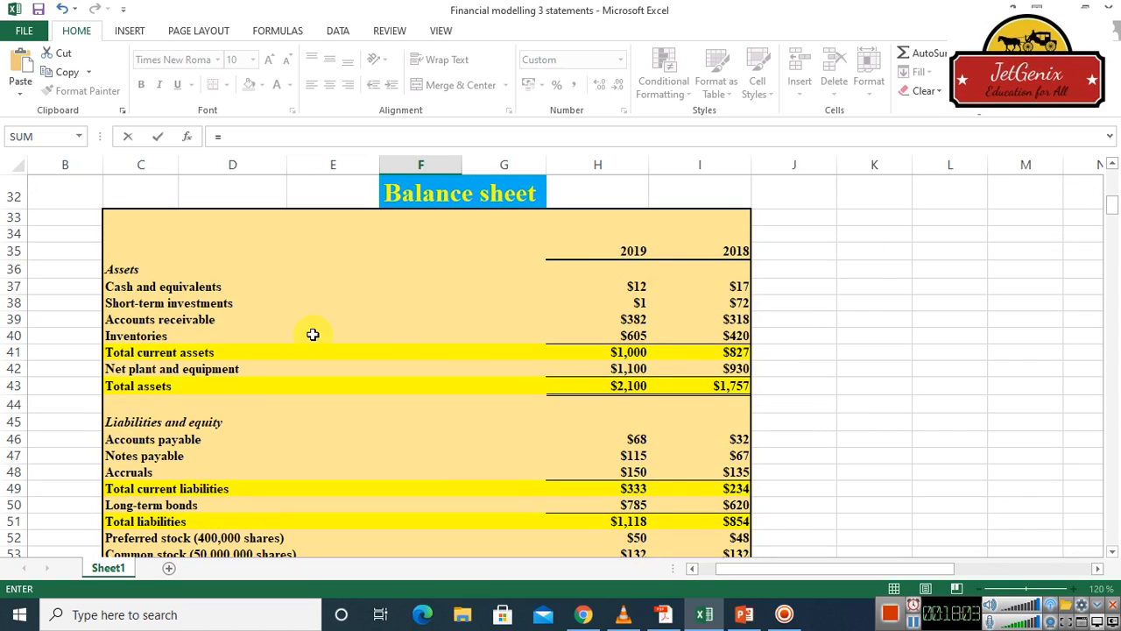
pyautogui.click(643, 302)
pyautogui.press('Escape')
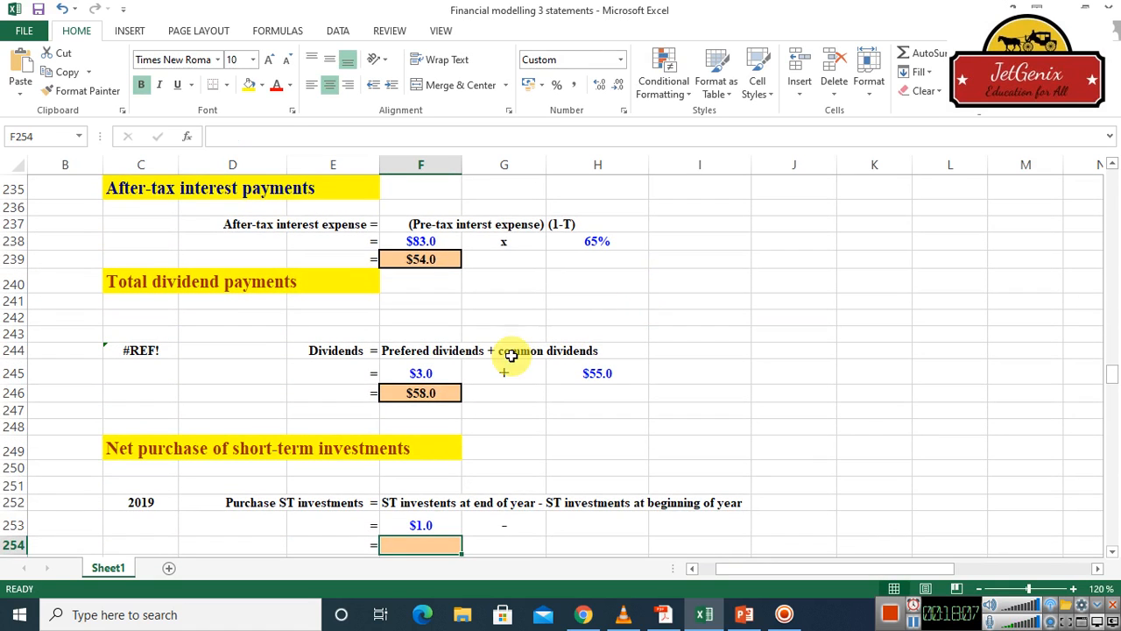
# Link the beginning-of-year short-term investments cell H253 to the balance sheet's 2018 short-term investments with =I38
pyautogui.click(592, 523)
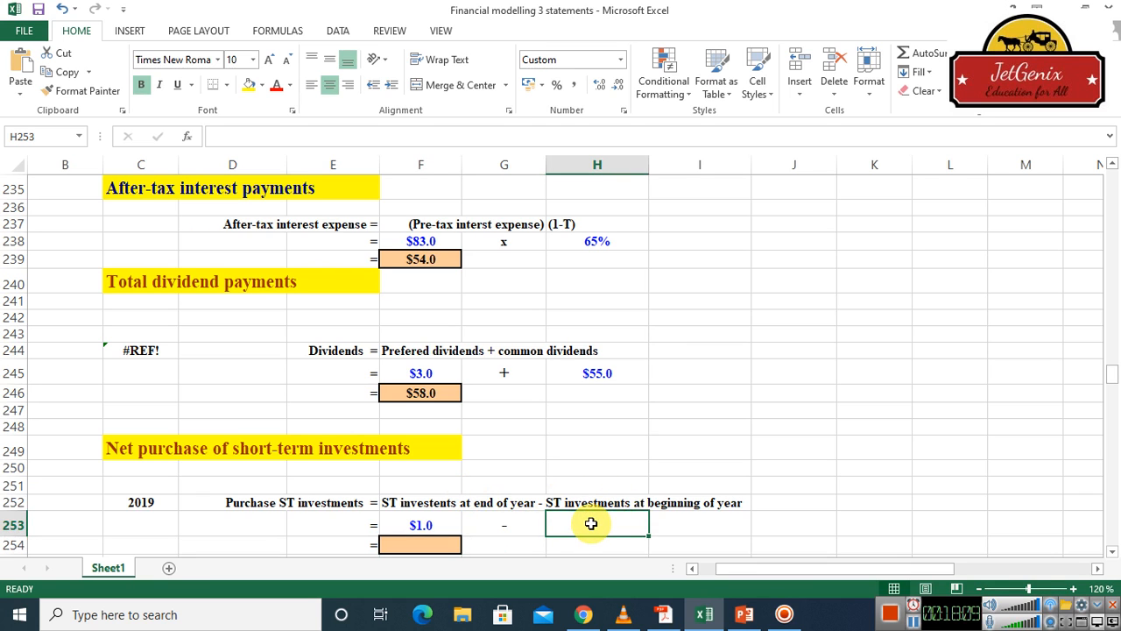
pyautogui.write('=')
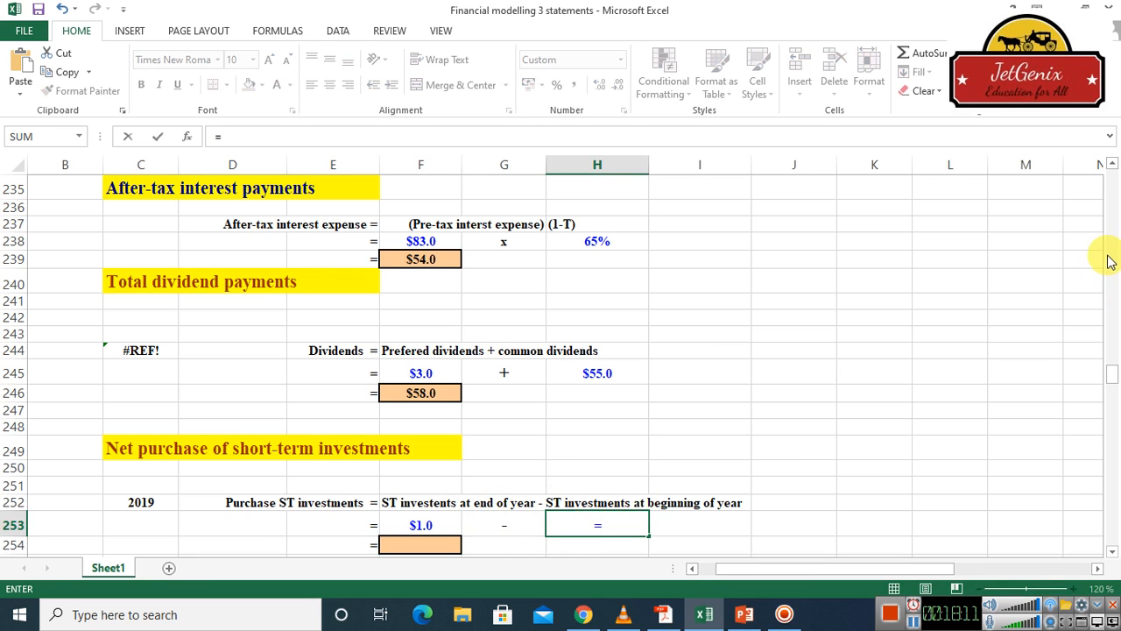
pyautogui.moveTo(1115, 230); pyautogui.dragTo(1110, 208)
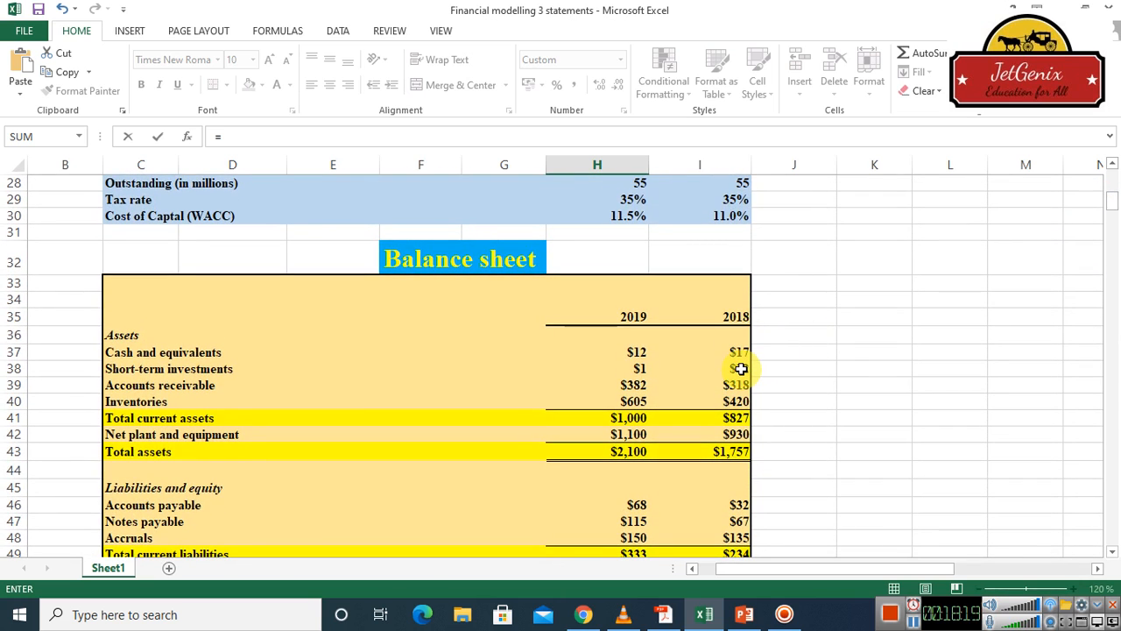
pyautogui.click(741, 368)
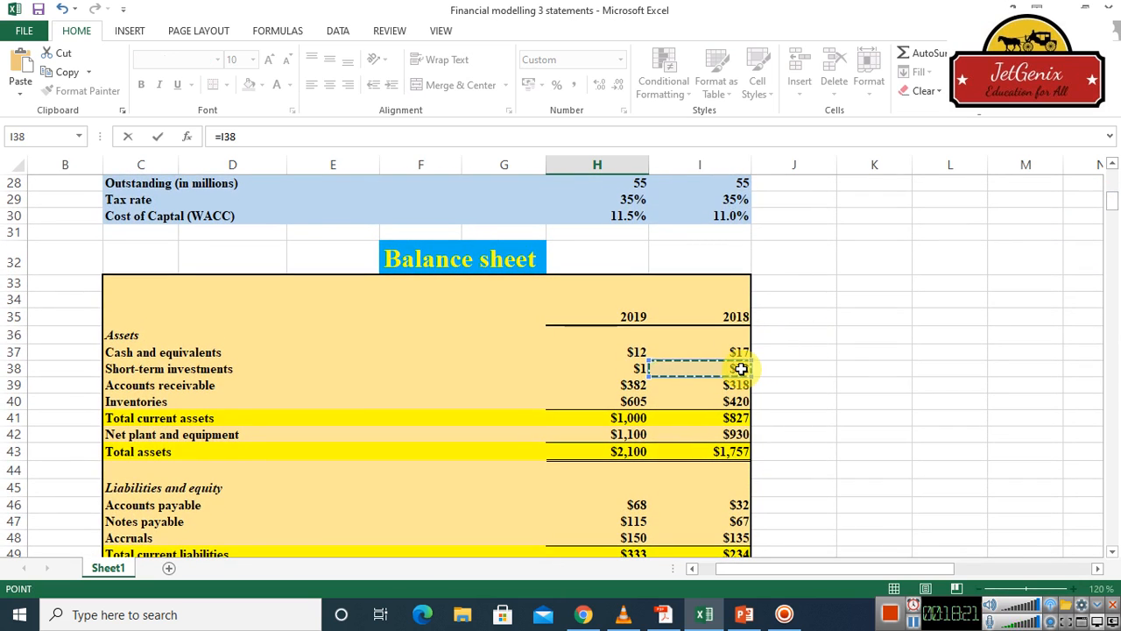
pyautogui.press('Escape')
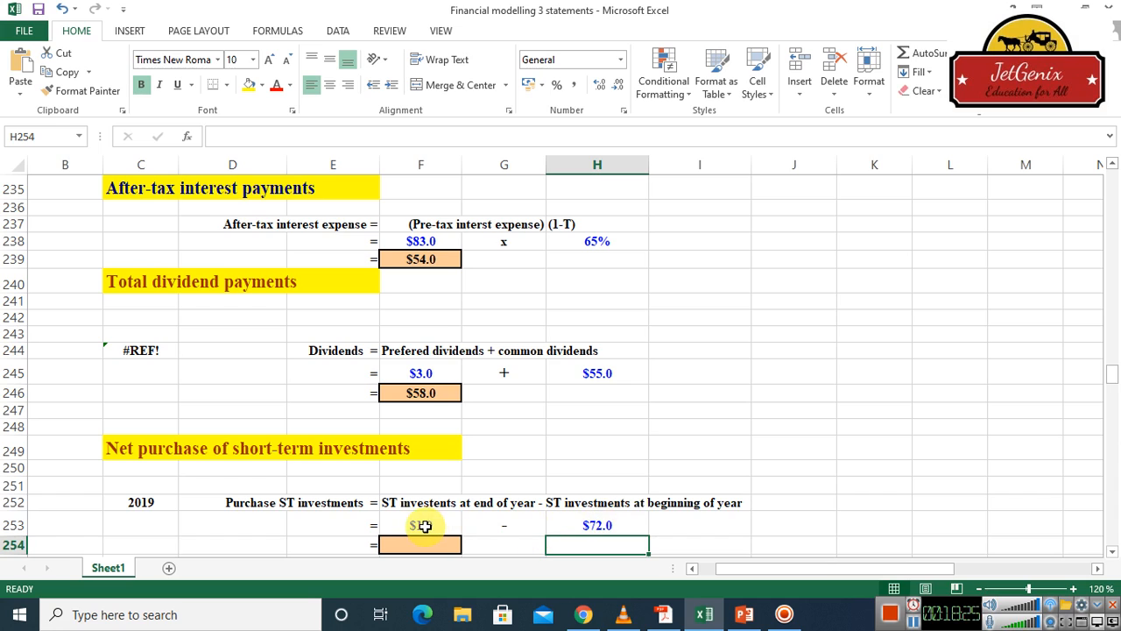
# Calculate the 2019 net purchase of short-term investments in cell F254 with =F253-H253
pyautogui.click(424, 547)
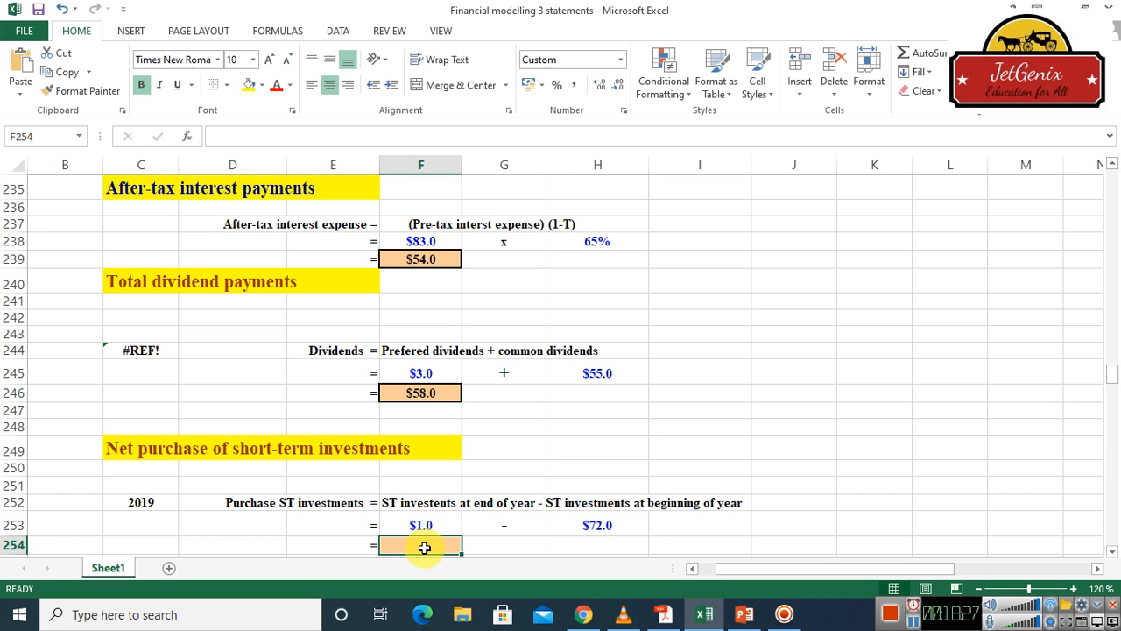
pyautogui.write('=')
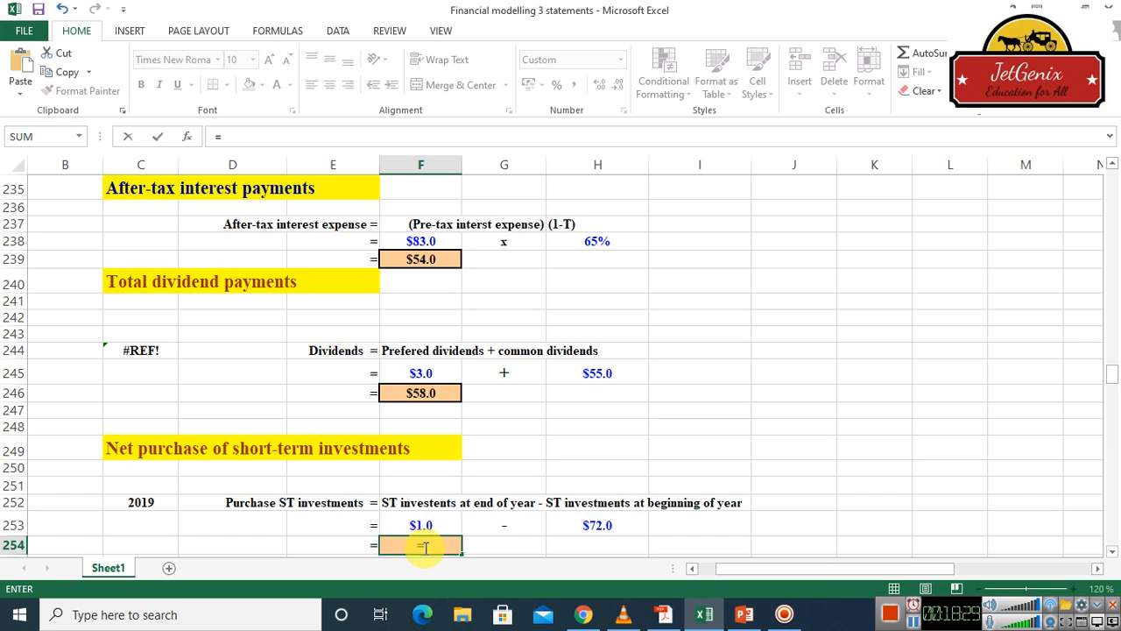
pyautogui.click(421, 527)
pyautogui.write('-')
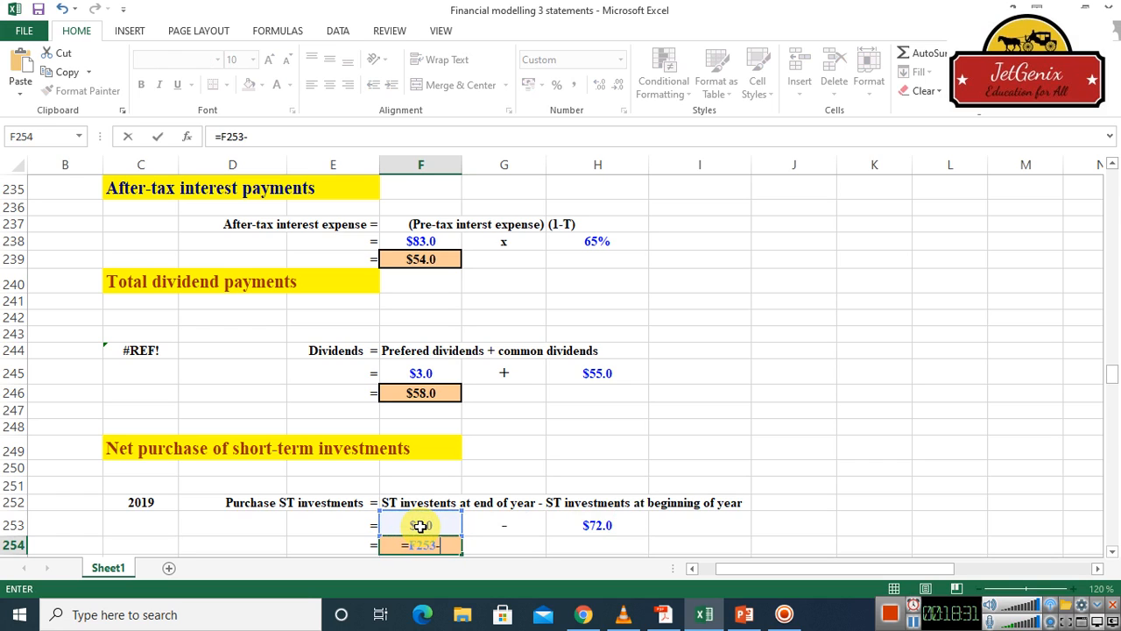
pyautogui.click(610, 525)
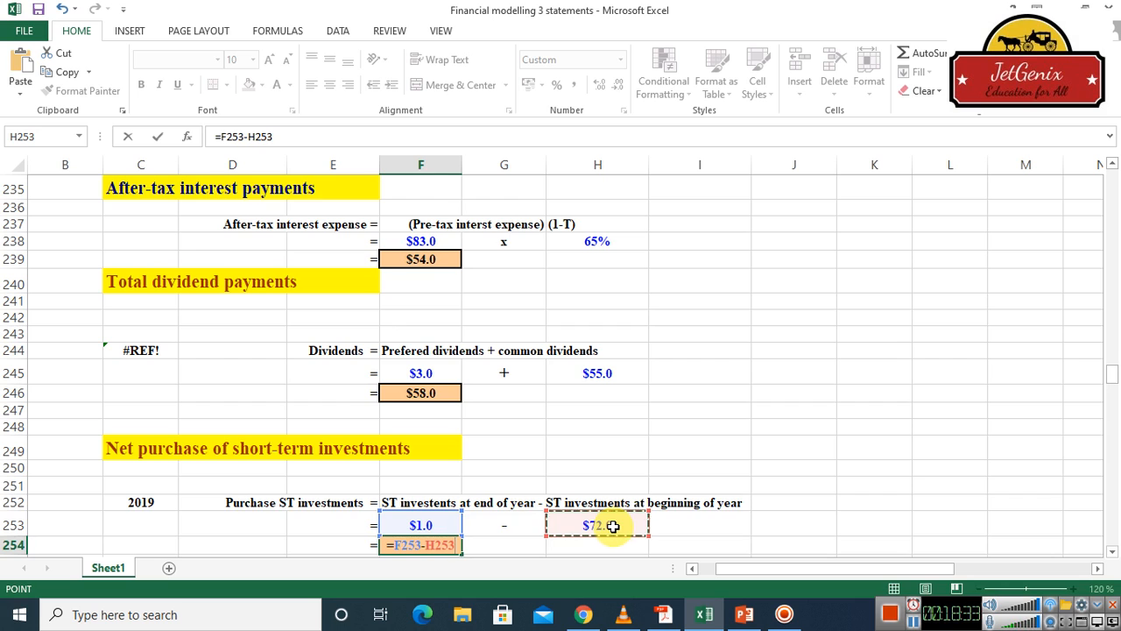
pyautogui.press('Return')
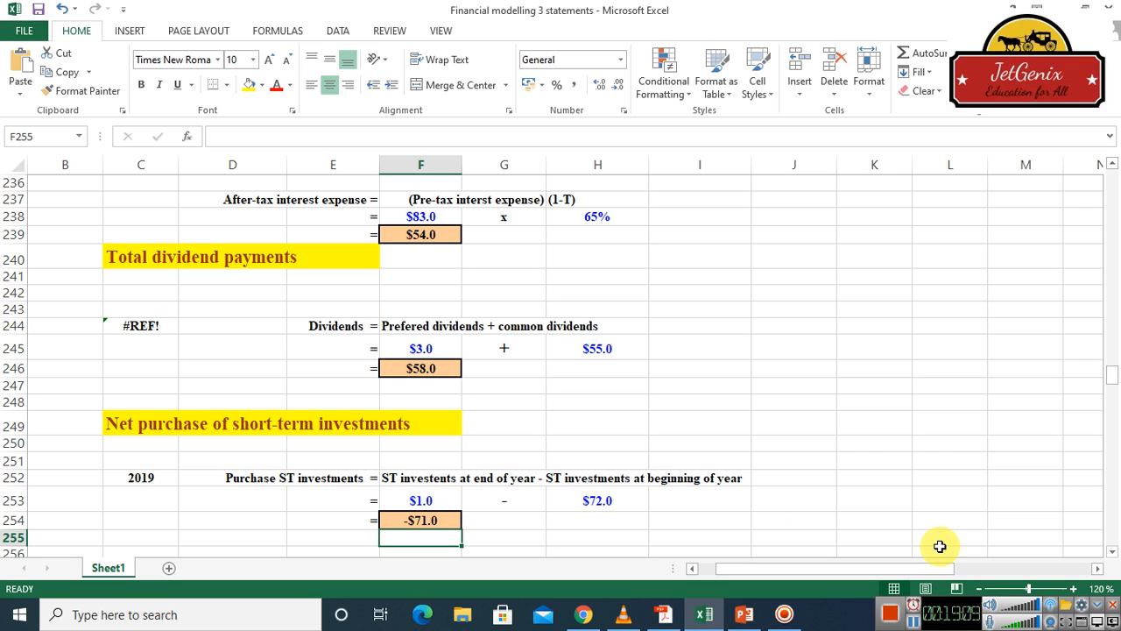
# Link the 2019 MVA stock price cell E262 to the 2019 stock price in the input table with =H27
pyautogui.click(1113, 553)
pyautogui.click(1113, 554)
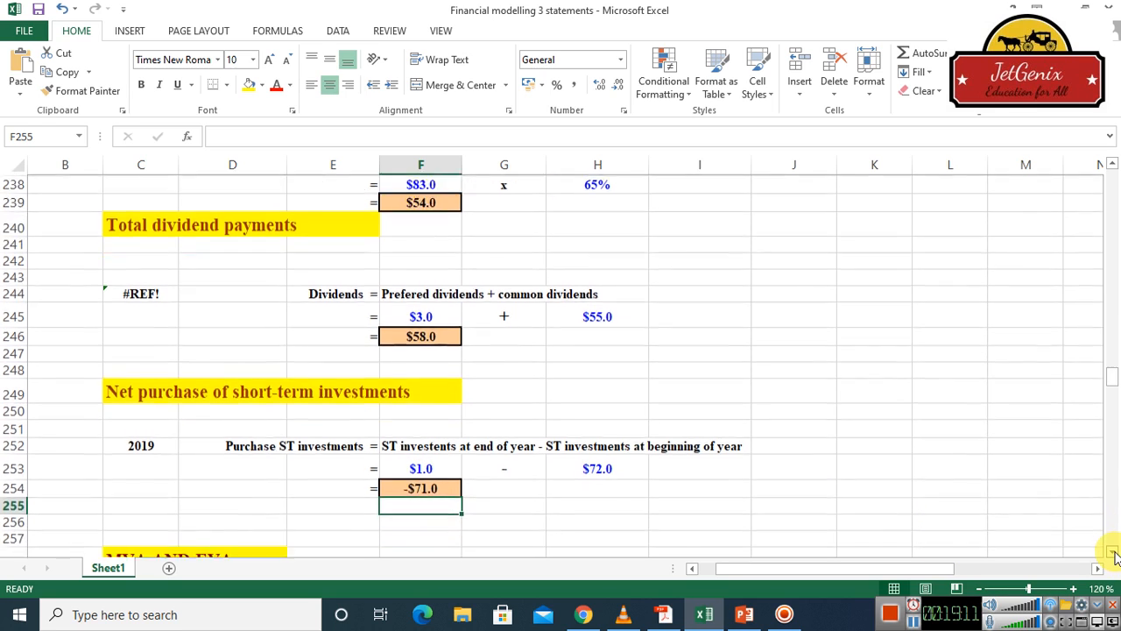
pyautogui.click(1112, 553)
pyautogui.click(1113, 554)
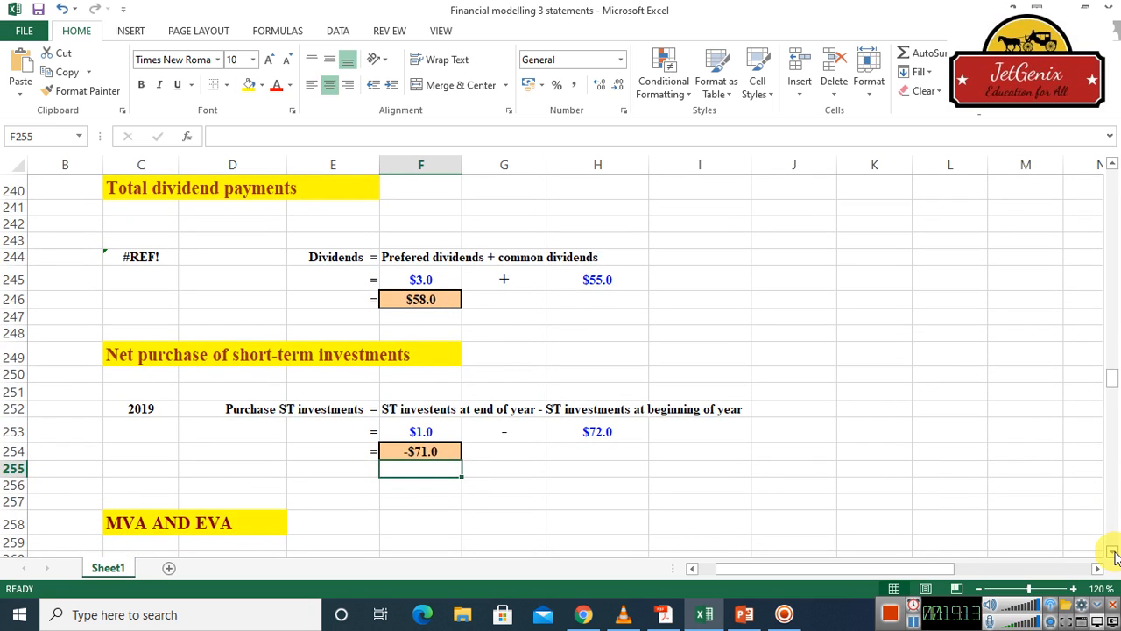
pyautogui.click(1113, 553)
pyautogui.click(1113, 552)
pyautogui.click(1113, 553)
pyautogui.click(1113, 552)
pyautogui.click(1114, 552)
pyautogui.click(1114, 553)
pyautogui.click(1113, 553)
pyautogui.click(1113, 553)
pyautogui.click(1114, 553)
pyautogui.click(1113, 553)
pyautogui.click(1113, 552)
pyautogui.click(1113, 553)
pyautogui.click(1114, 552)
pyautogui.click(1113, 553)
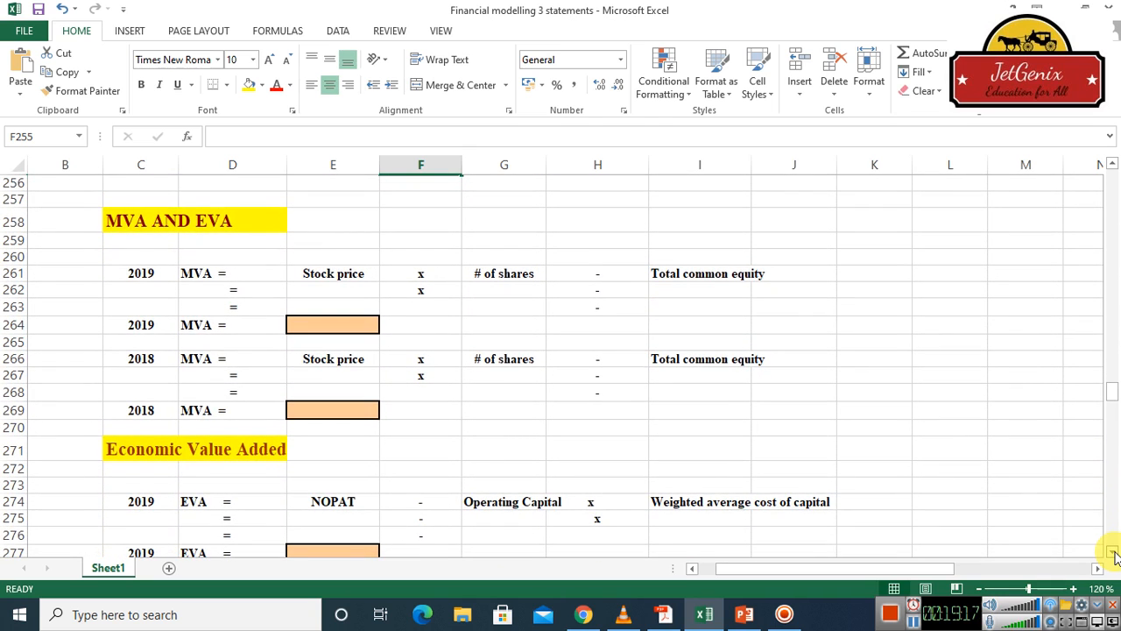
pyautogui.click(913, 622)
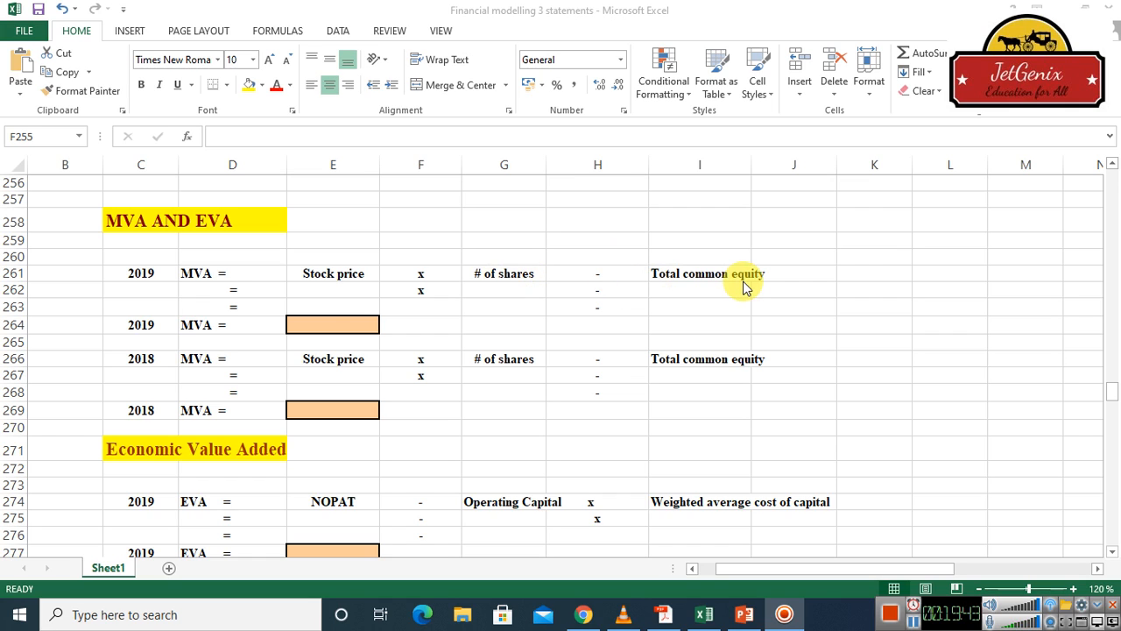
pyautogui.click(322, 291)
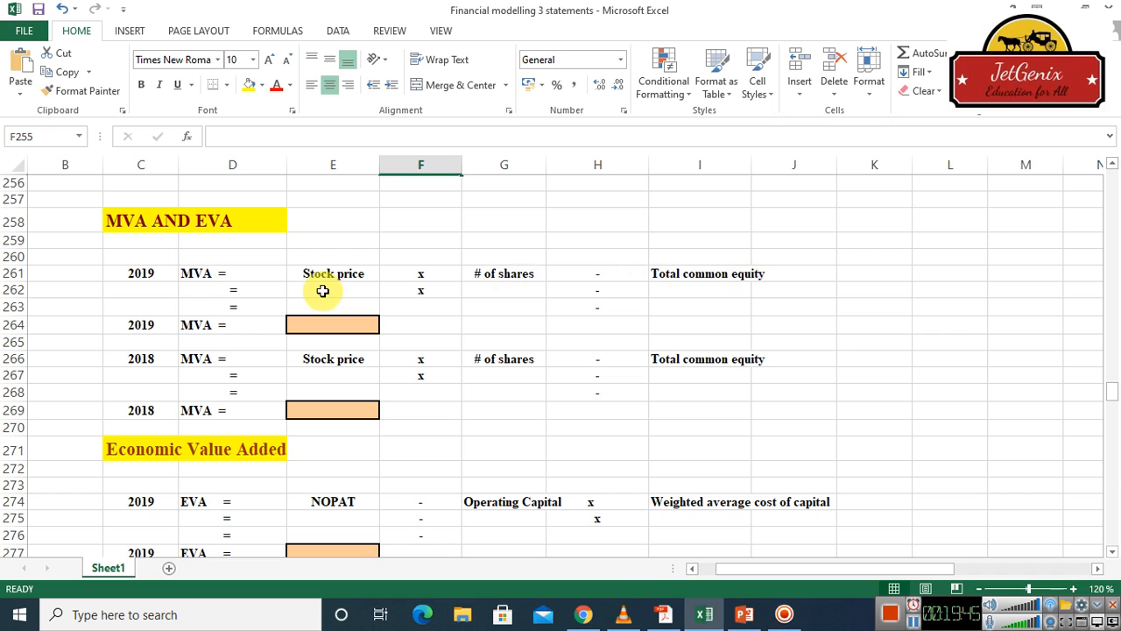
pyautogui.click(322, 291)
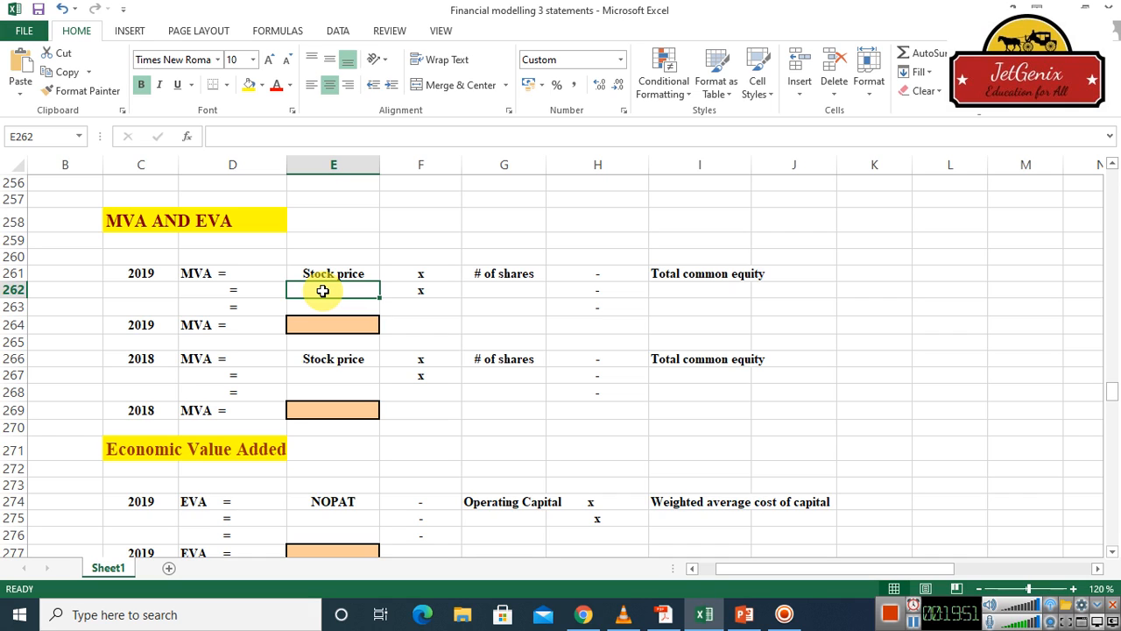
pyautogui.write('=')
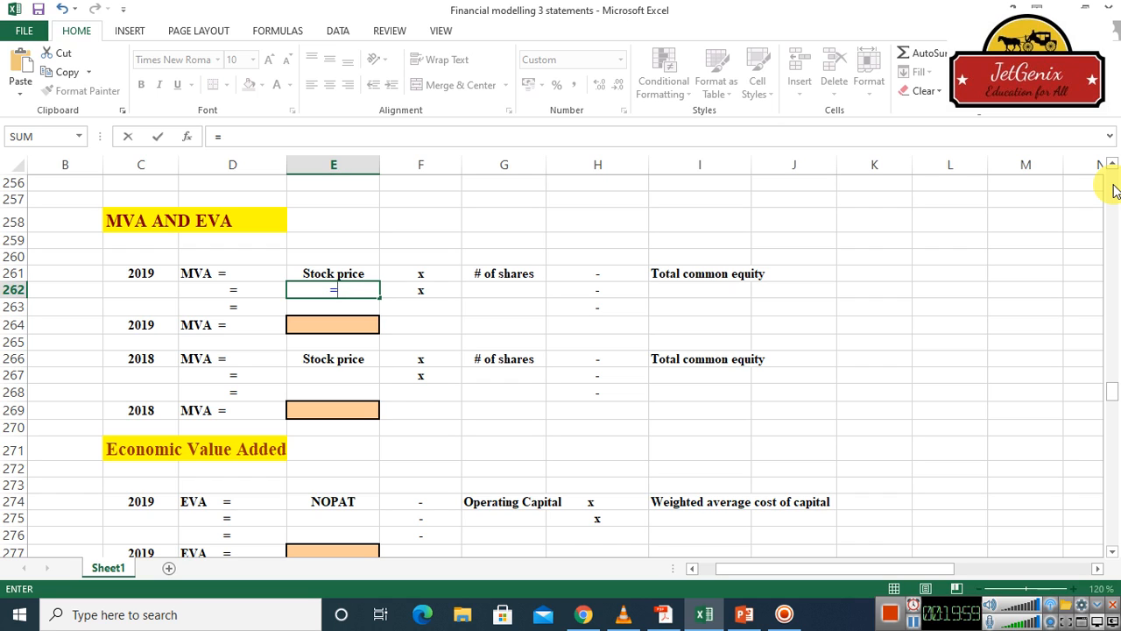
pyautogui.scroll(20, 1114, 191)
pyautogui.scroll(20, 1115, 191)
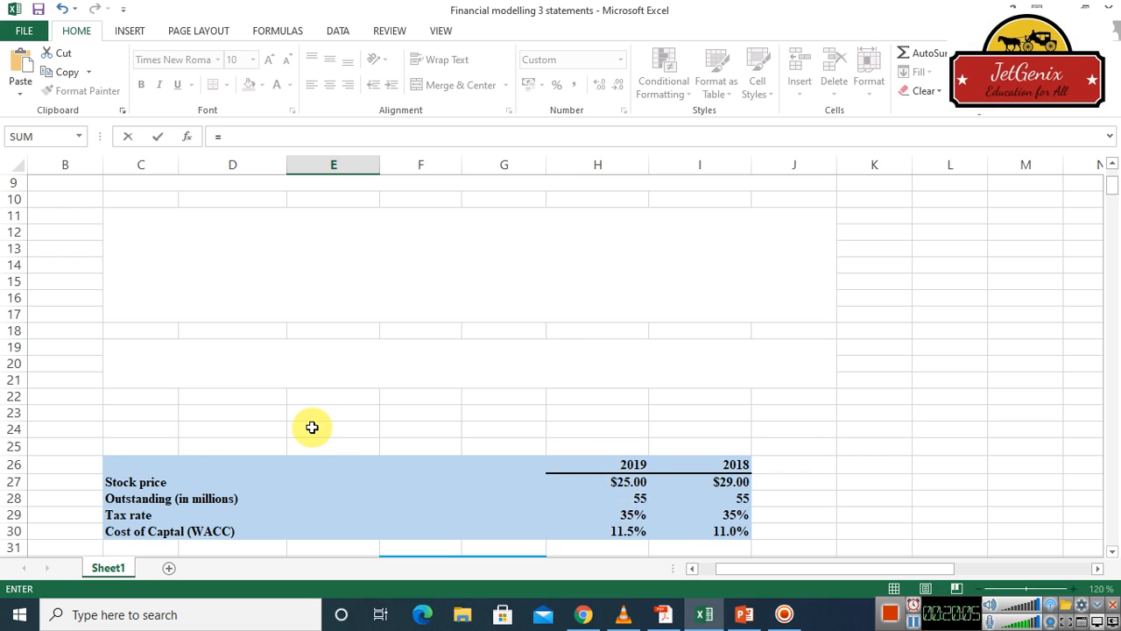
pyautogui.click(634, 482)
pyautogui.press('Return')
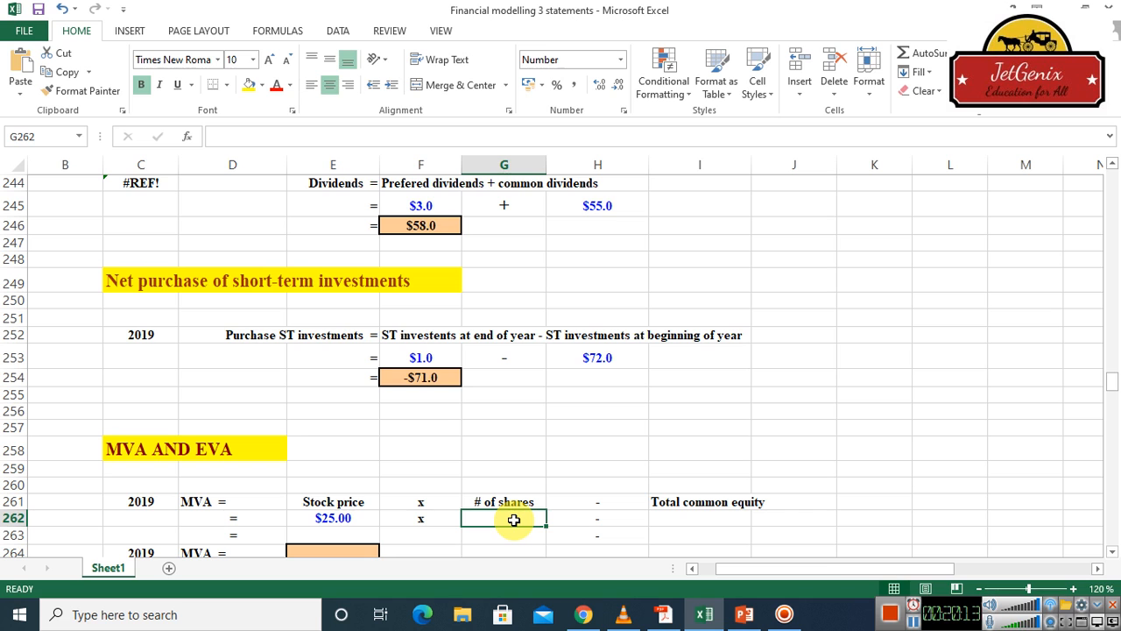
# Link the 2019 MVA number of shares cell G262 to the 2019 outstanding shares with =H28
pyautogui.write('=')
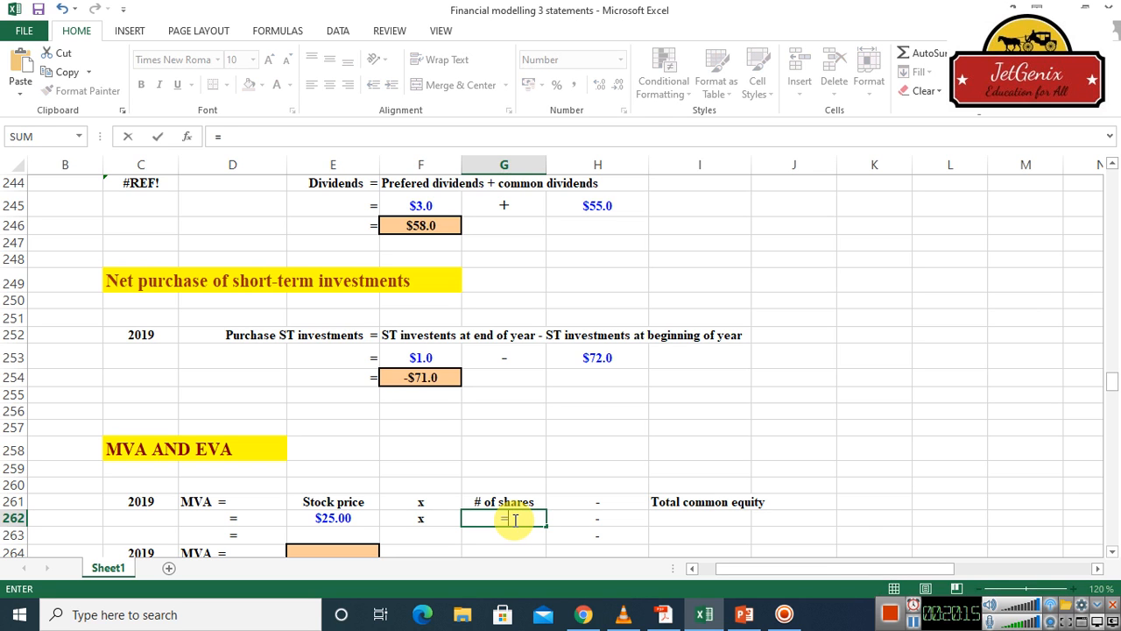
pyautogui.moveTo(1115, 308); pyautogui.dragTo(1111, 195)
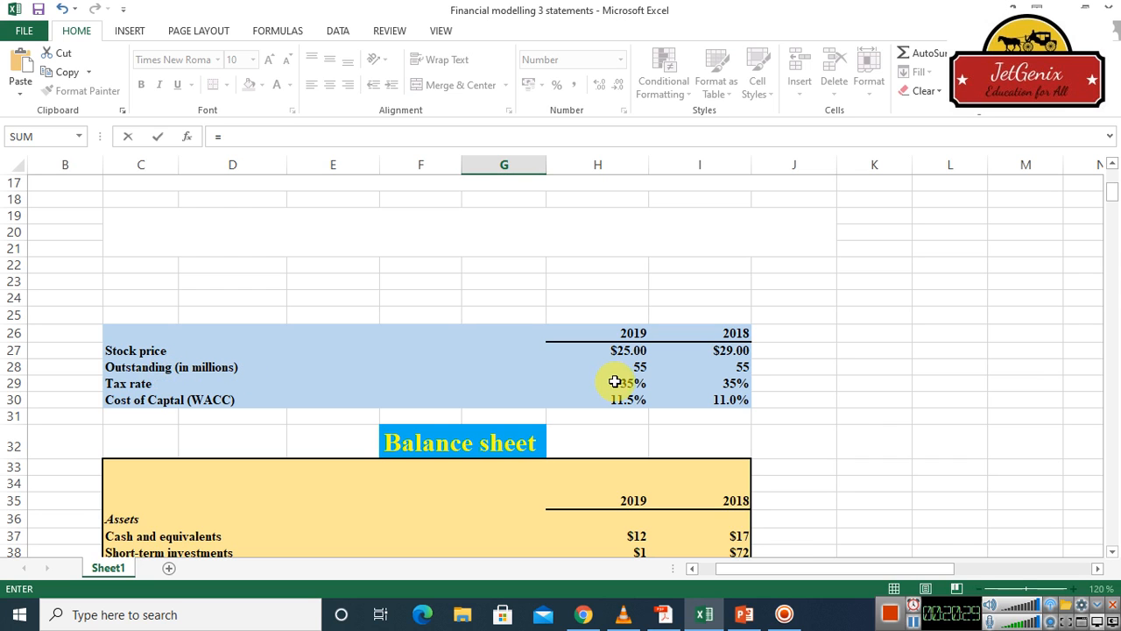
pyautogui.click(640, 367)
pyautogui.press('Return')
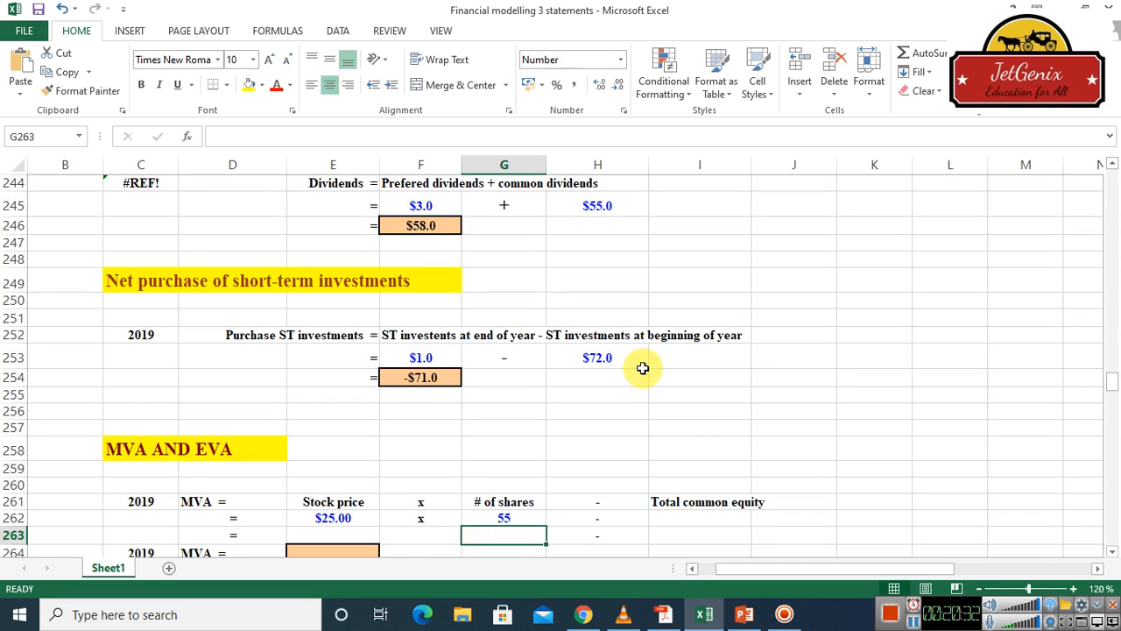
# Link the 2019 MVA total common equity cell I262 to the balance sheet's 2019 total common equity with =H55
pyautogui.click(697, 520)
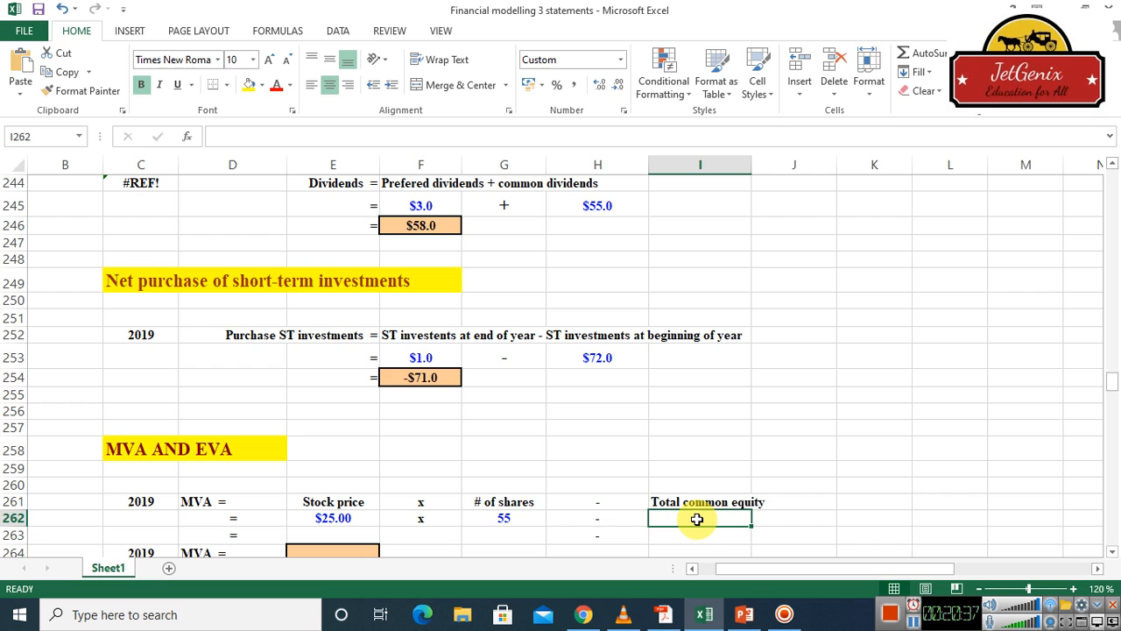
pyautogui.write('=')
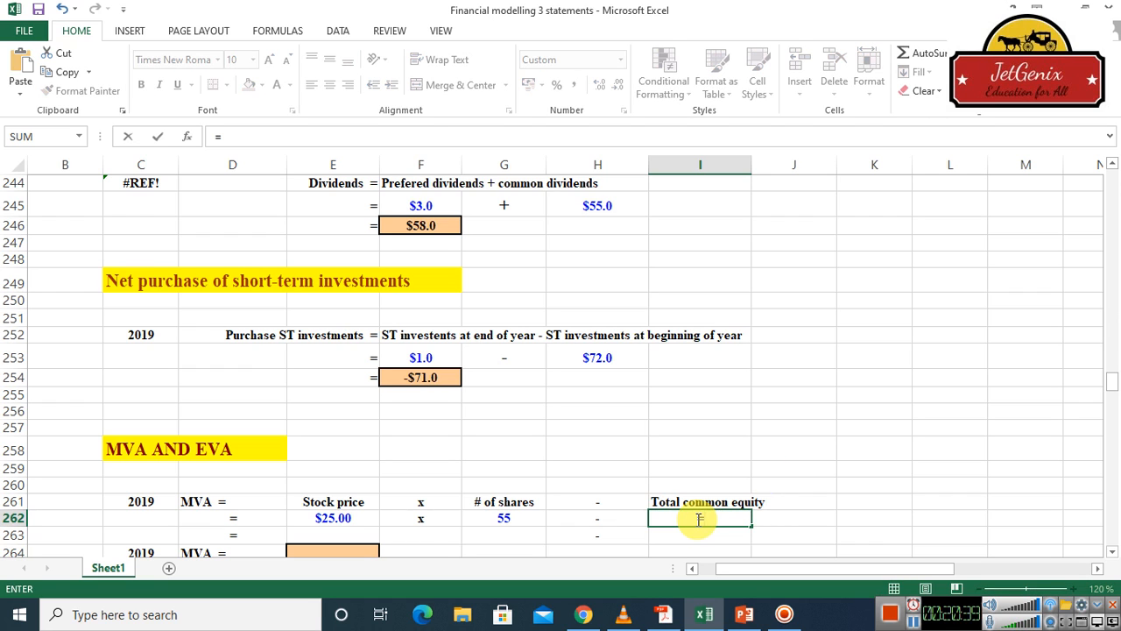
pyautogui.click(1112, 222)
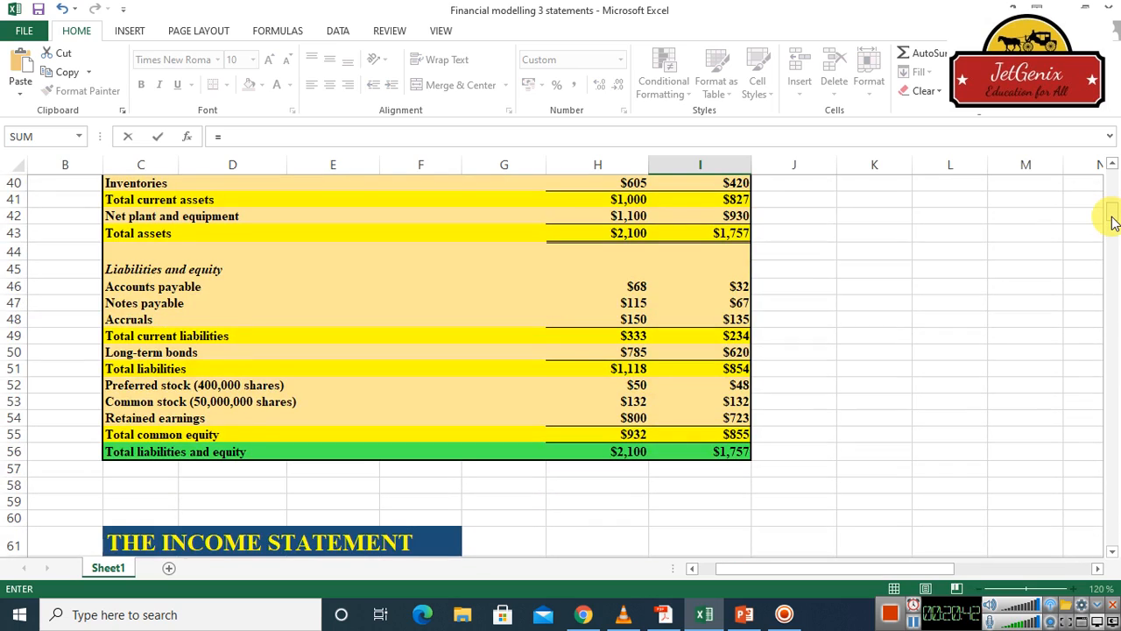
pyautogui.moveTo(1112, 222); pyautogui.dragTo(1112, 215)
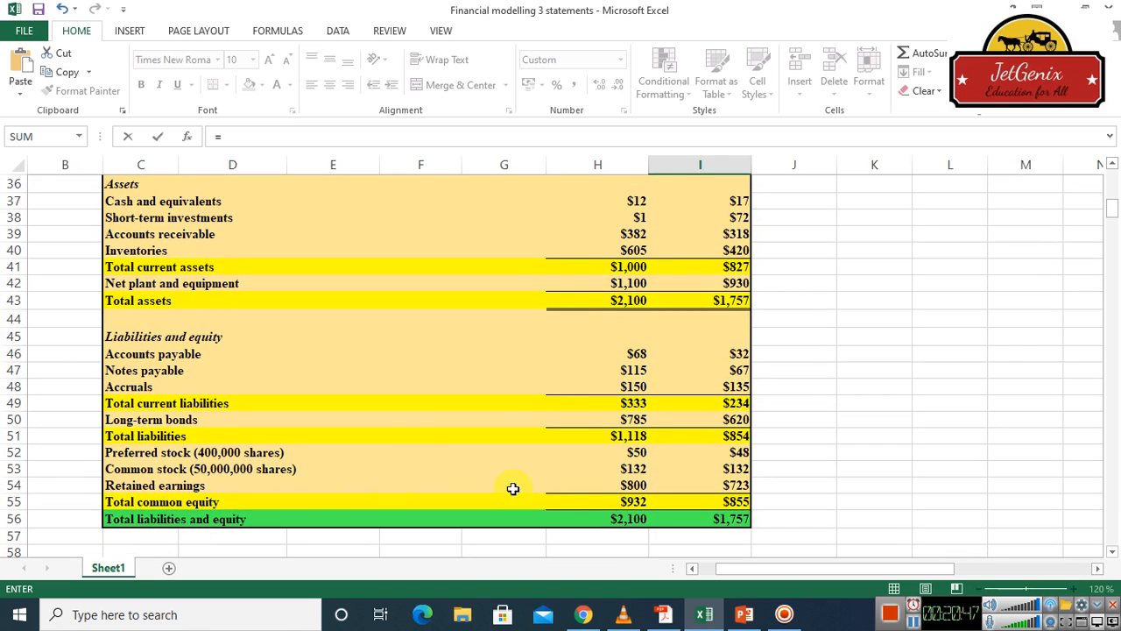
pyautogui.click(630, 505)
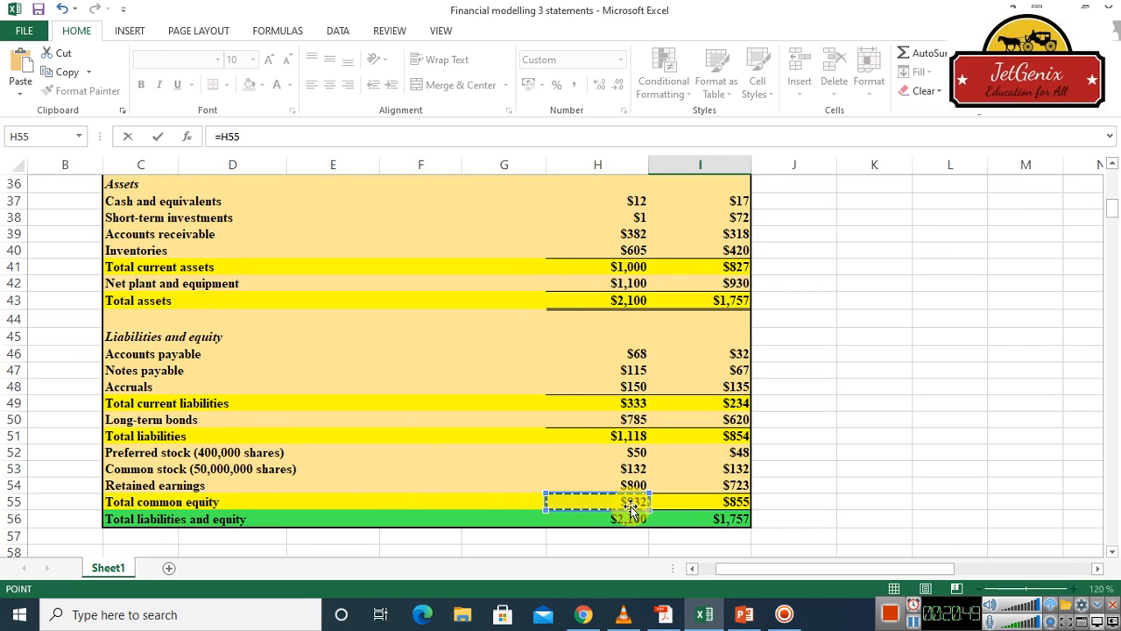
pyautogui.press('Return')
pyautogui.scroll(-3, 631, 505)
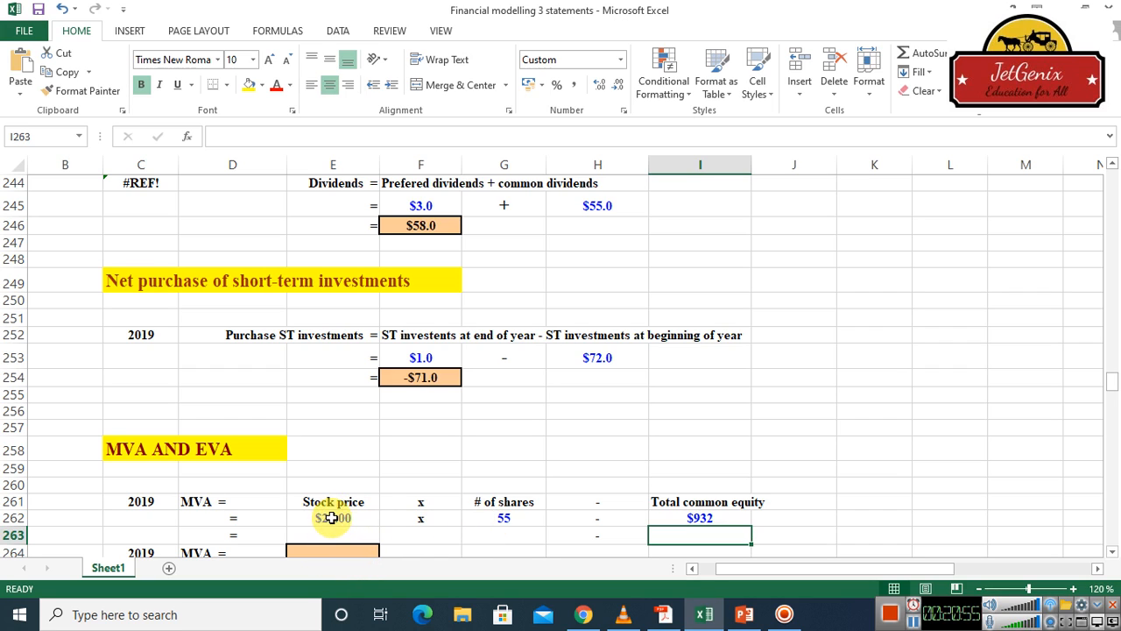
# Calculate the 2019 market value of equity in cell F263 by multiplying stock price by shares with =E262*G262
pyautogui.click(421, 536)
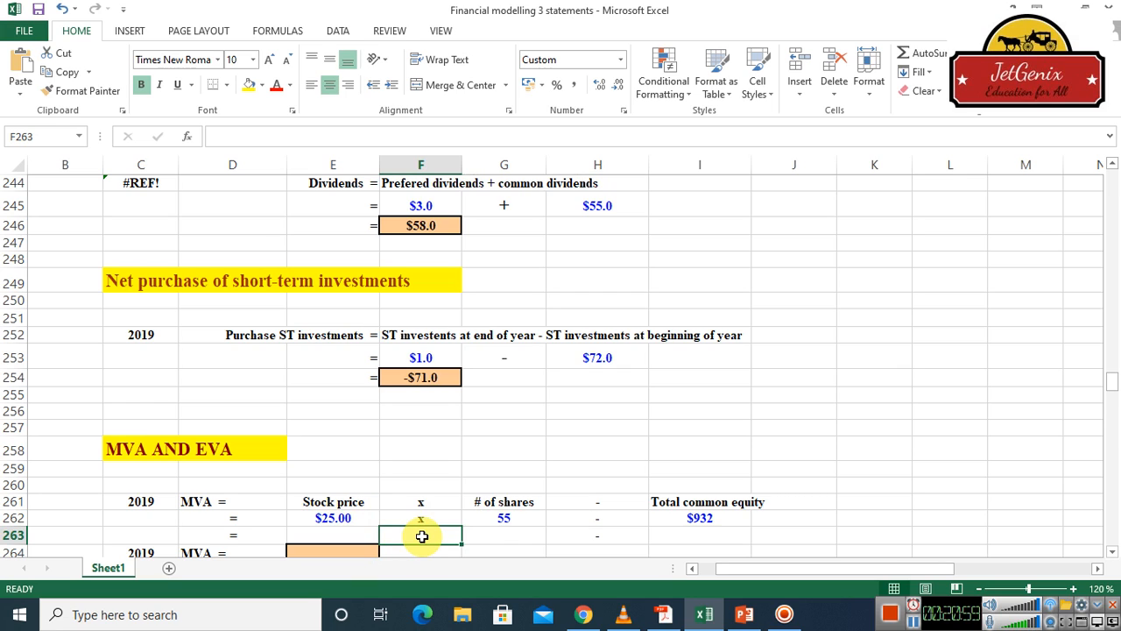
pyautogui.write('=')
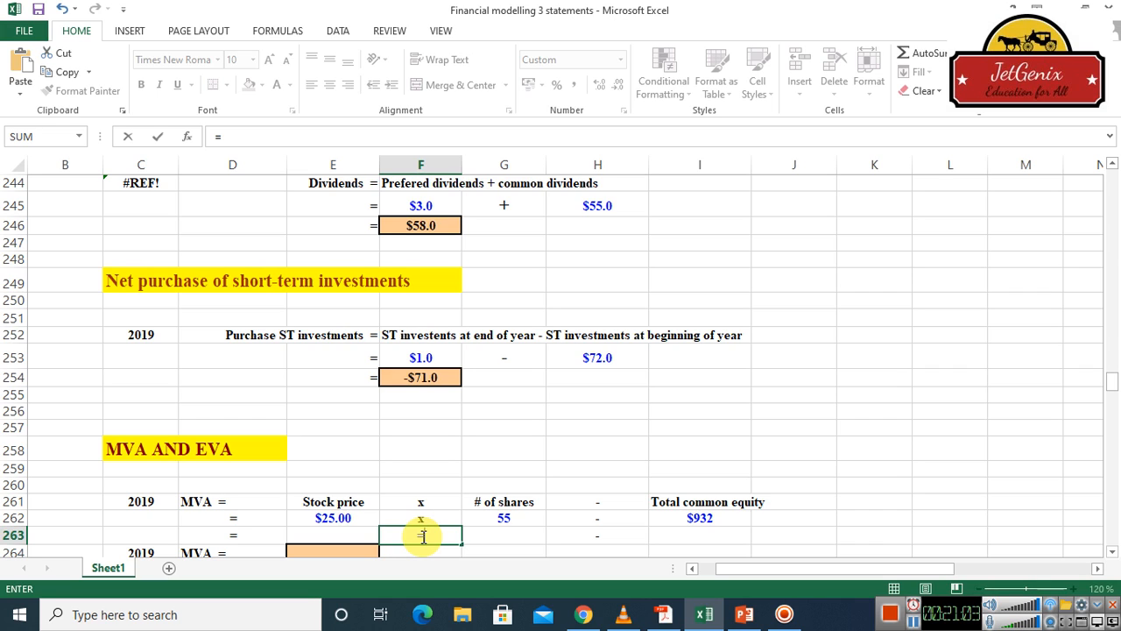
pyautogui.click(342, 519)
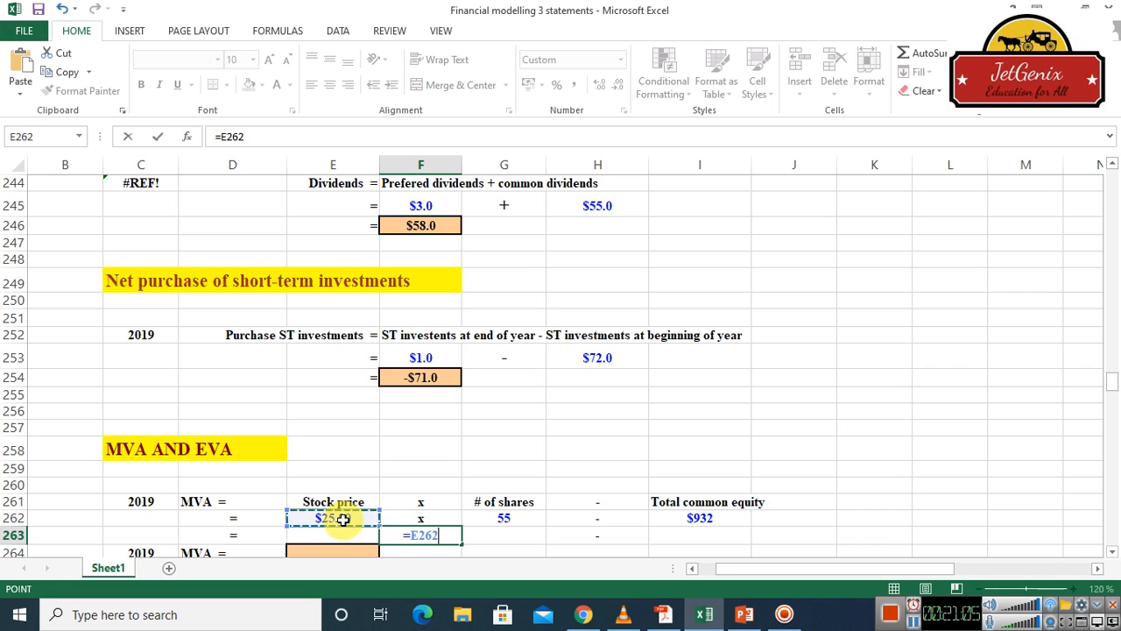
pyautogui.write('*')
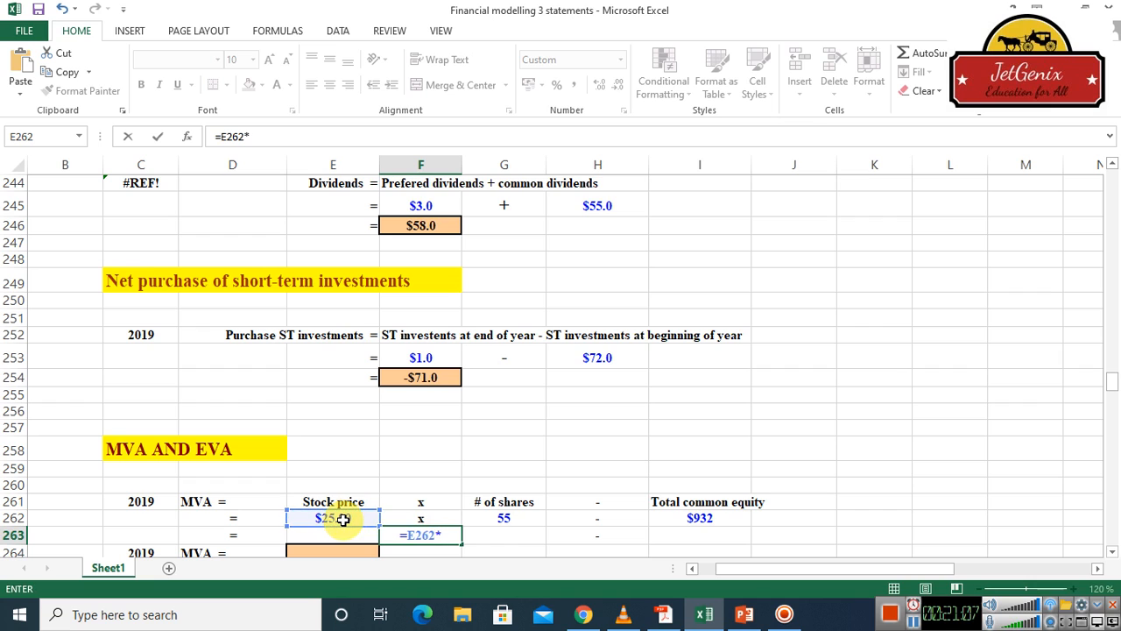
pyautogui.click(529, 518)
pyautogui.press('Return')
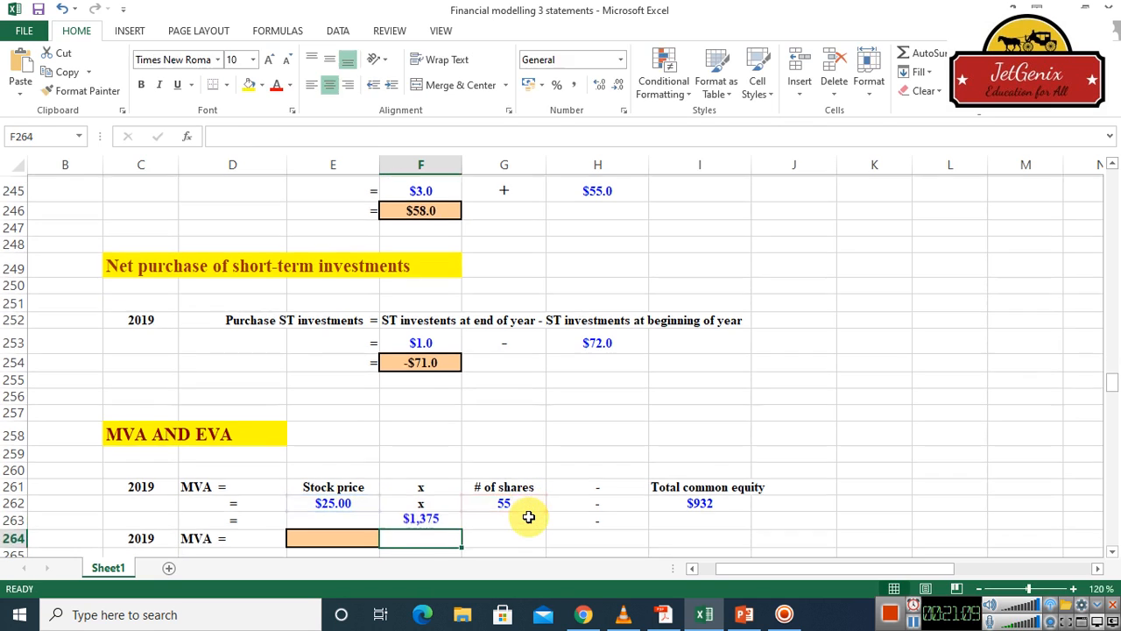
# Carry the 2019 total common equity down into cell I263 with =I262
pyautogui.click(707, 523)
pyautogui.write('=')
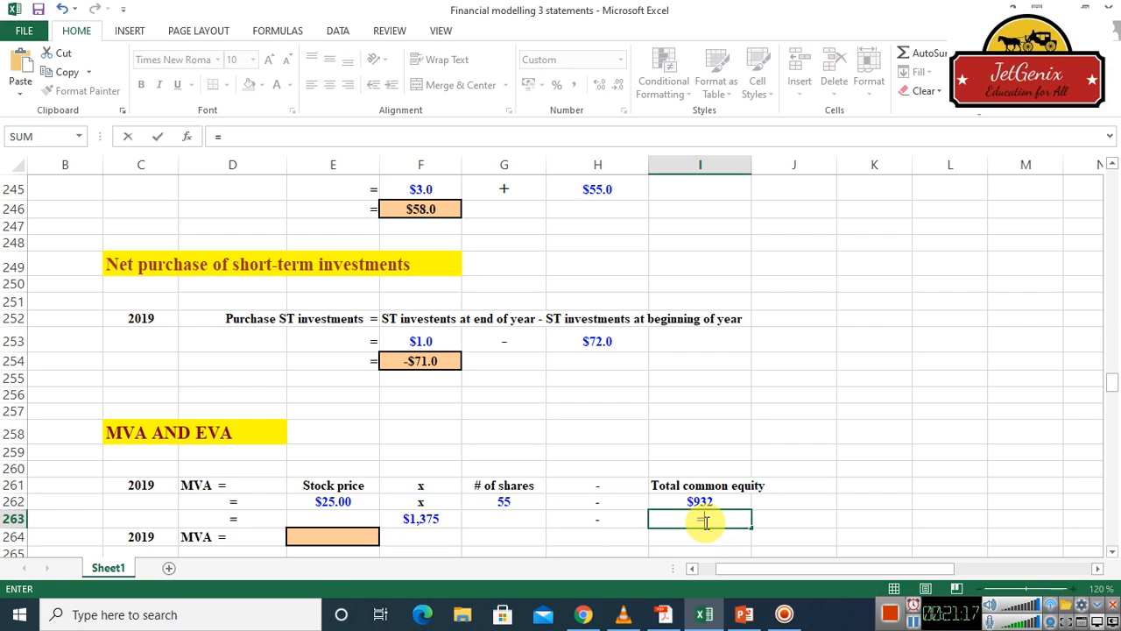
pyautogui.click(701, 501)
pyautogui.press('Return')
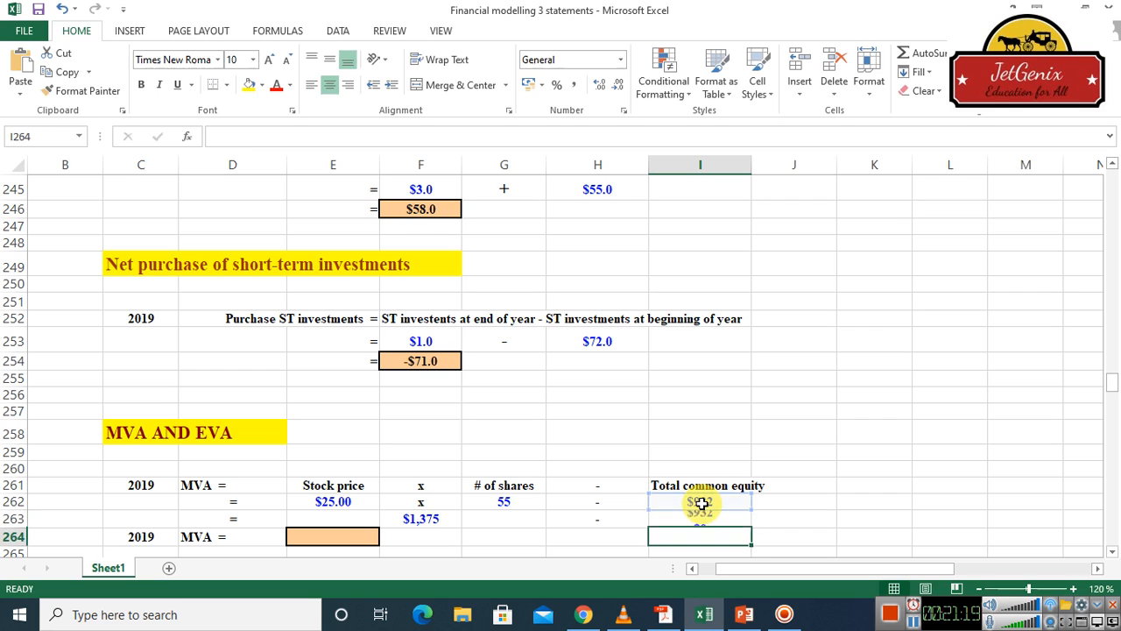
# Calculate the 2019 MVA in cell E264 by subtracting total common equity from market value with =F263-I263
pyautogui.click(345, 537)
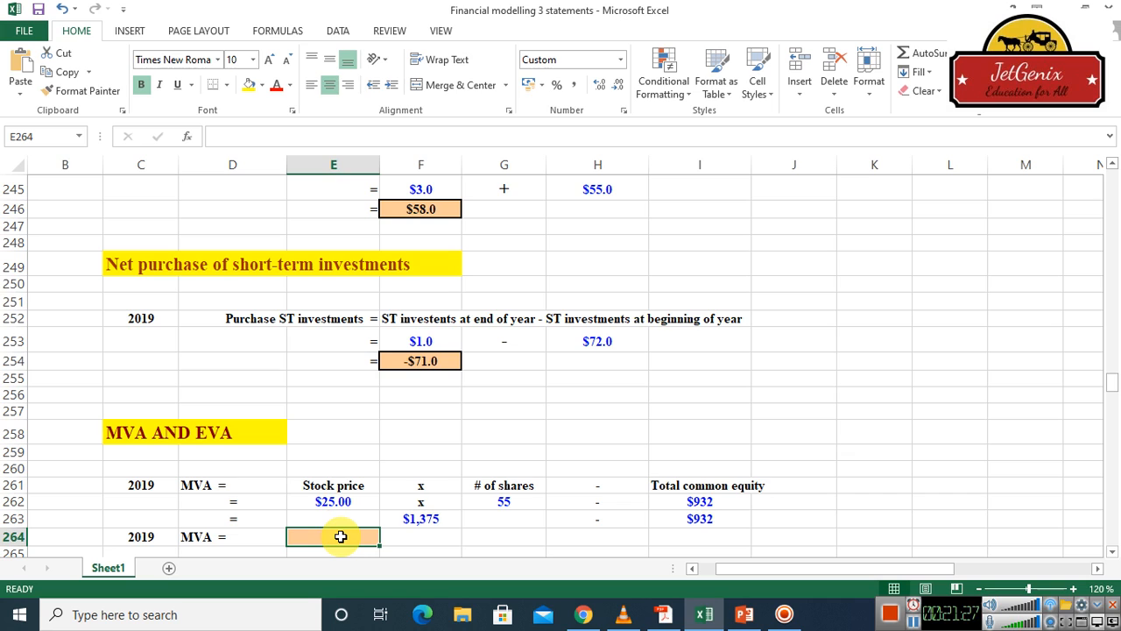
pyautogui.write('=')
pyautogui.click(414, 519)
pyautogui.write('-')
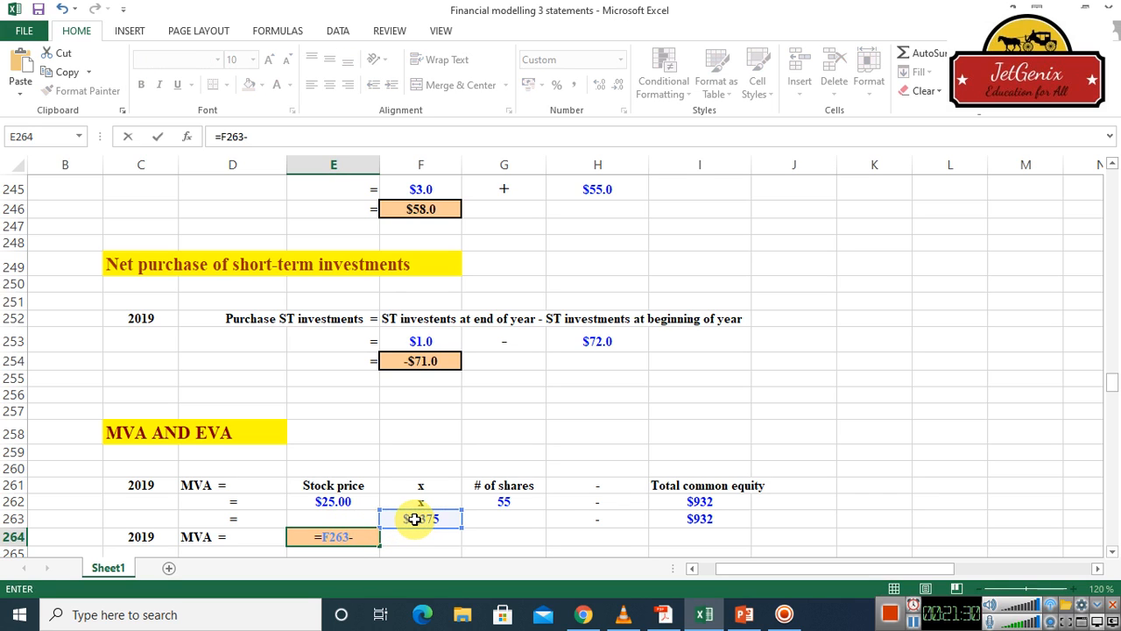
pyautogui.click(689, 522)
pyautogui.press('Return')
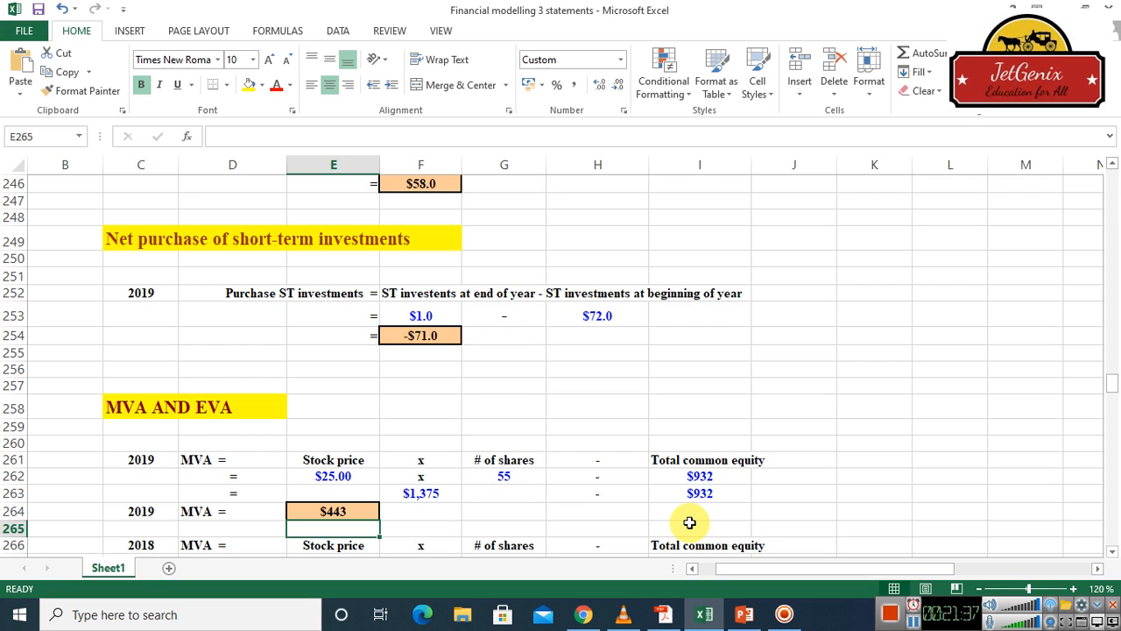
# Link the 2018 MVA stock price cell E267 to the 2018 stock price in the input table with =I27
pyautogui.click(1111, 552)
pyautogui.click(1110, 553)
pyautogui.click(1110, 553)
pyautogui.click(1110, 553)
pyautogui.click(1111, 552)
pyautogui.click(1110, 552)
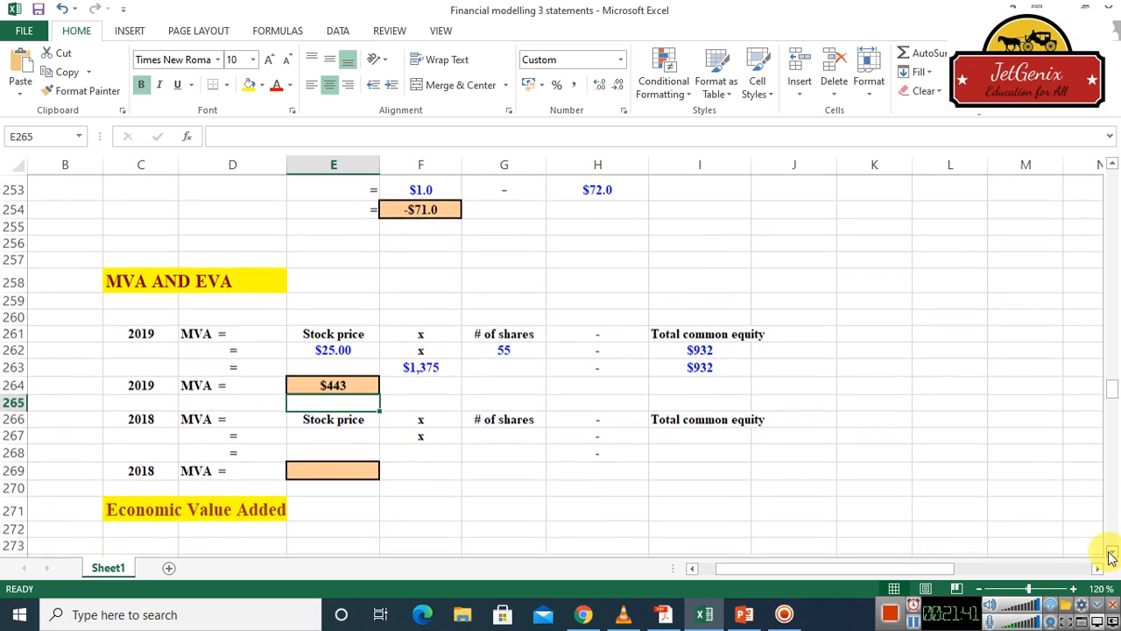
pyautogui.click(354, 439)
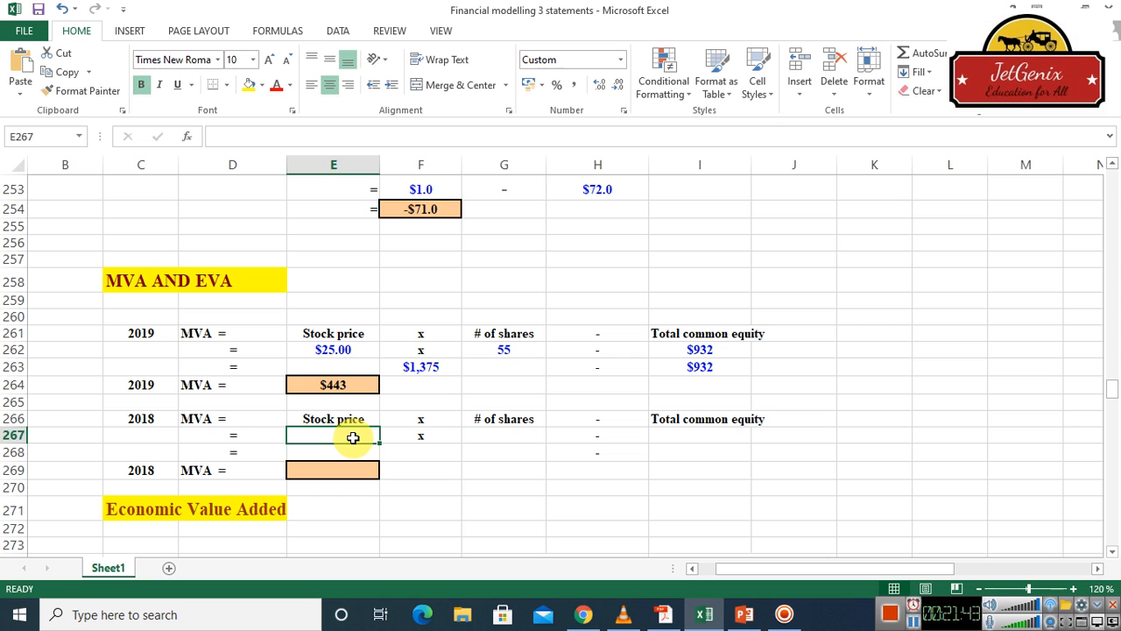
pyautogui.write('=')
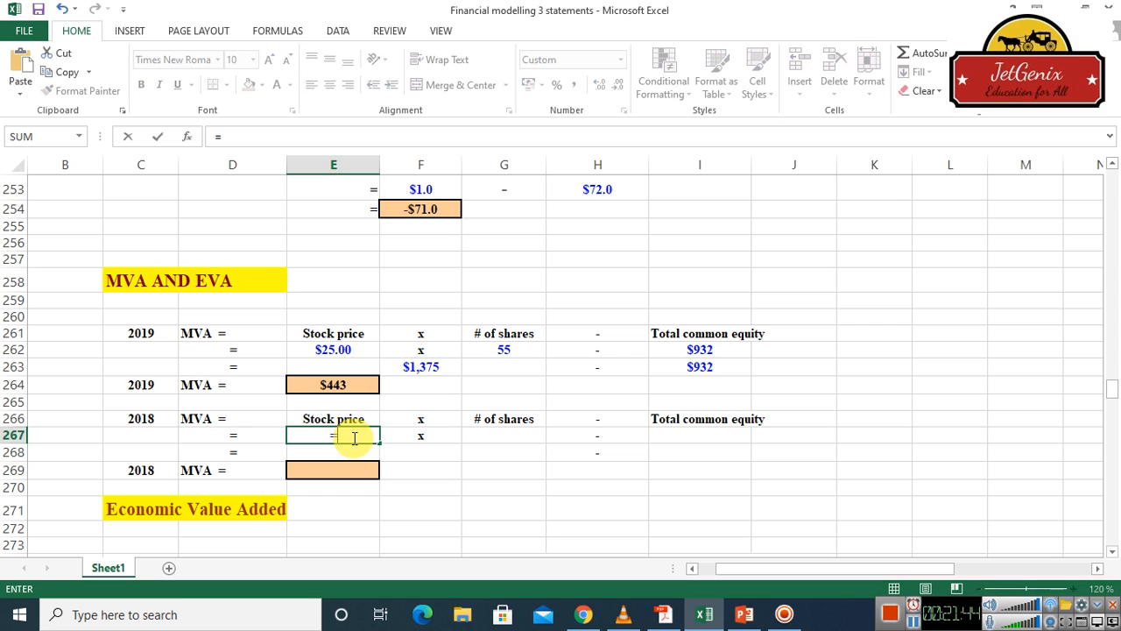
pyautogui.click(1112, 206)
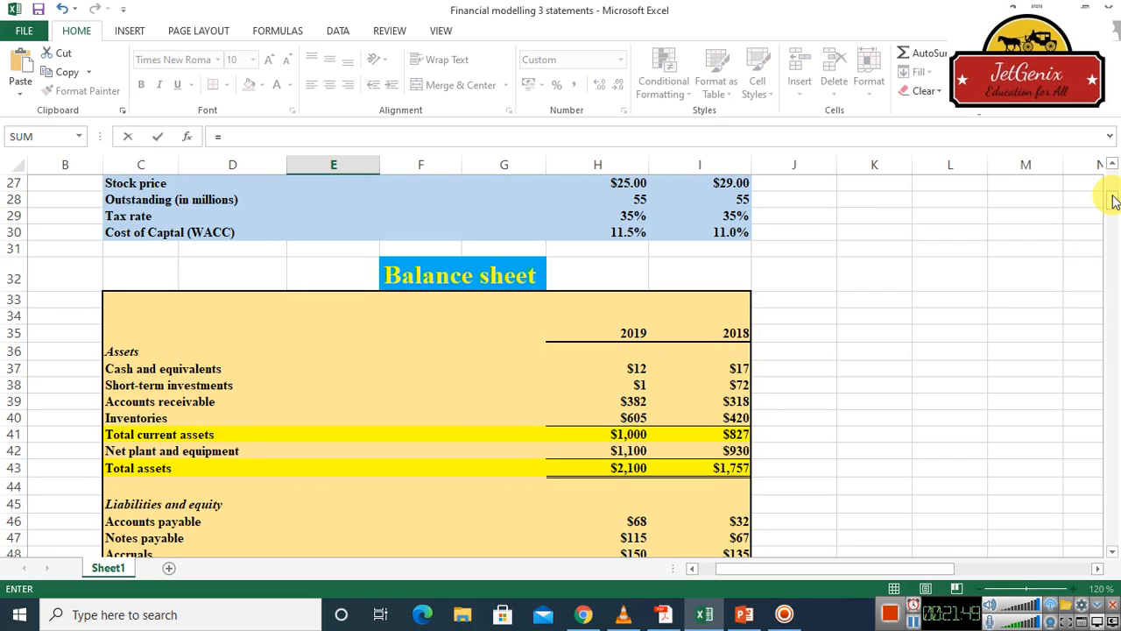
pyautogui.click(729, 185)
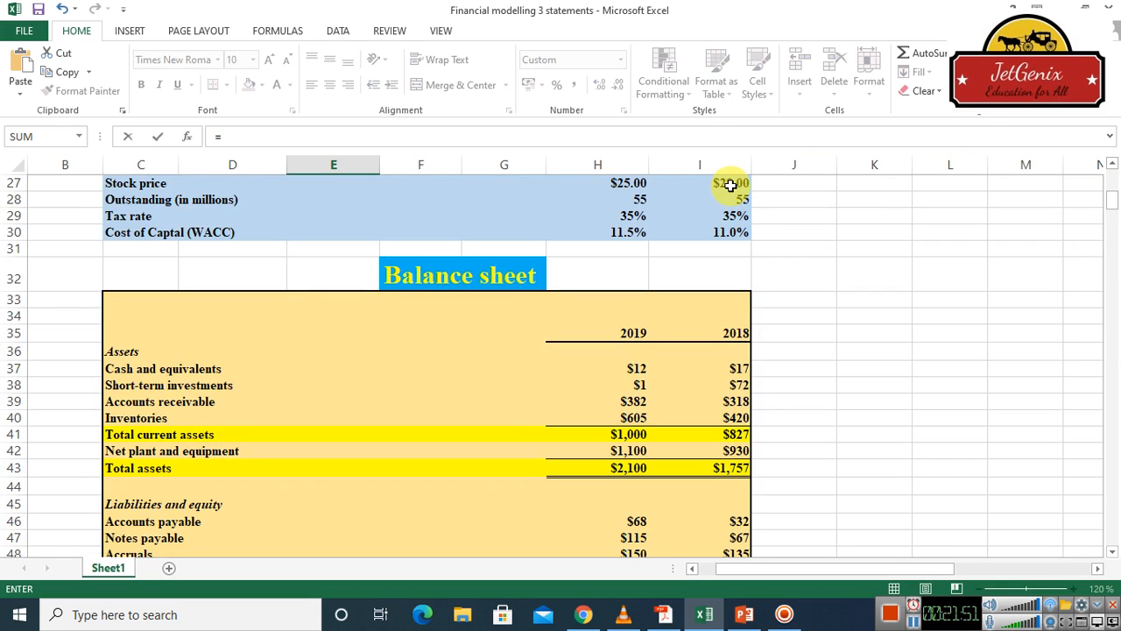
pyautogui.click(1111, 165)
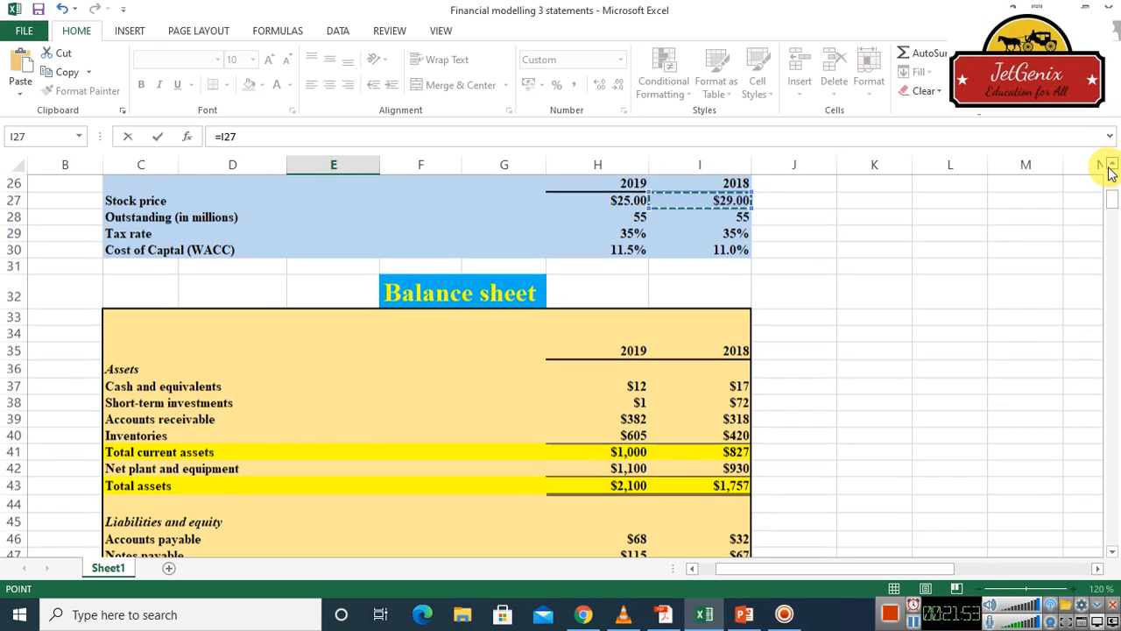
pyautogui.click(1111, 166)
pyautogui.click(735, 250)
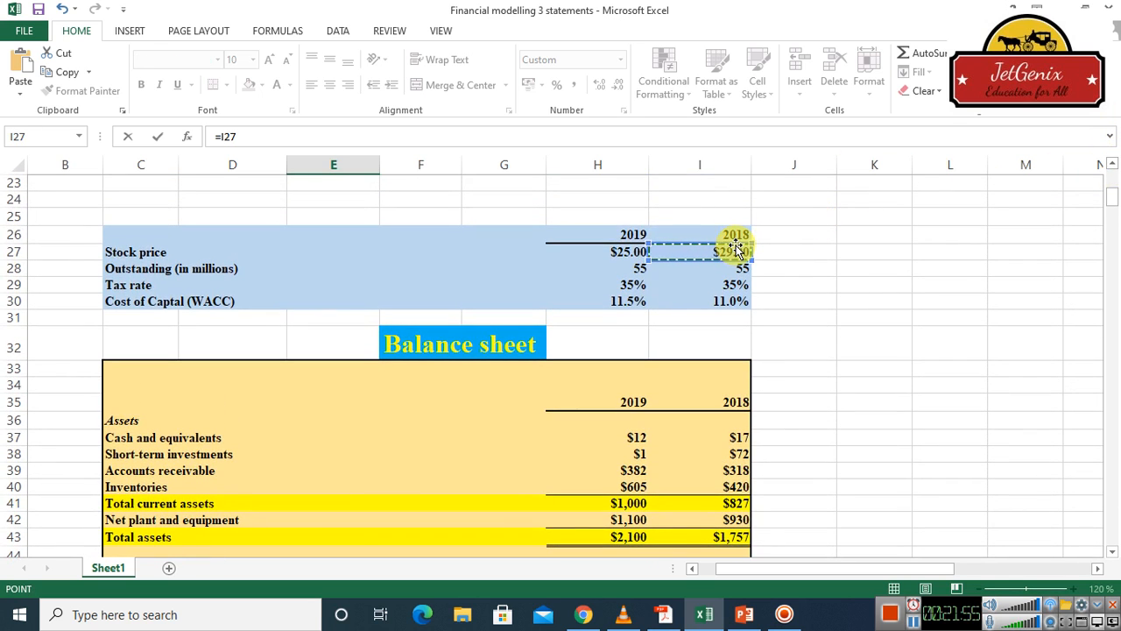
pyautogui.press('Return')
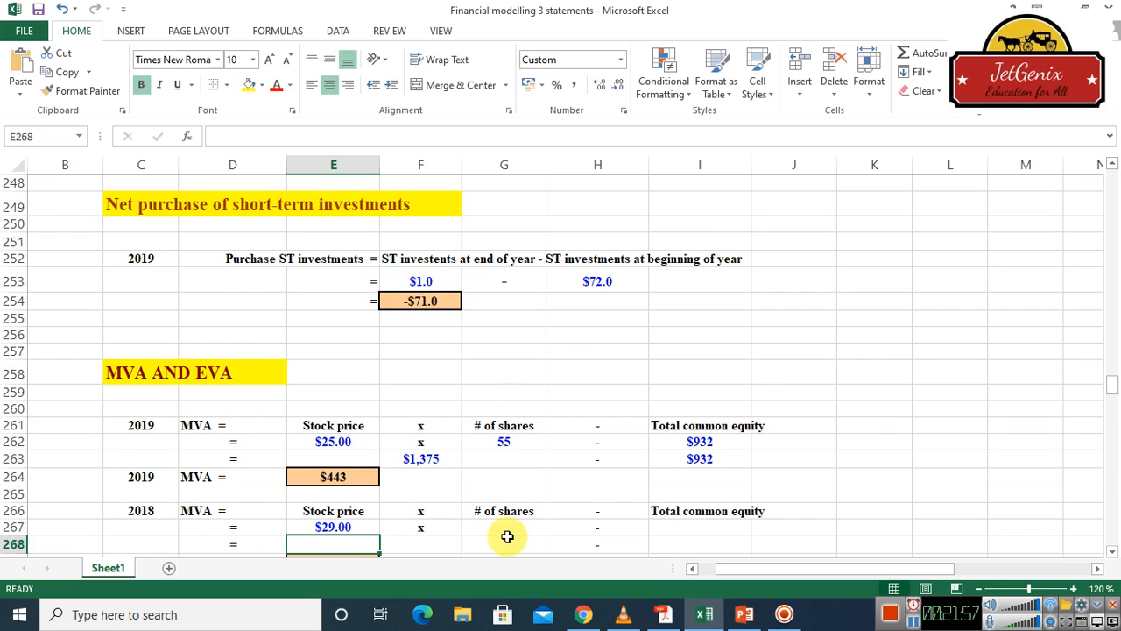
# Link the 2018 MVA number of shares cell G267 to the 2018 outstanding shares with =I28
pyautogui.click(508, 527)
pyautogui.write('=')
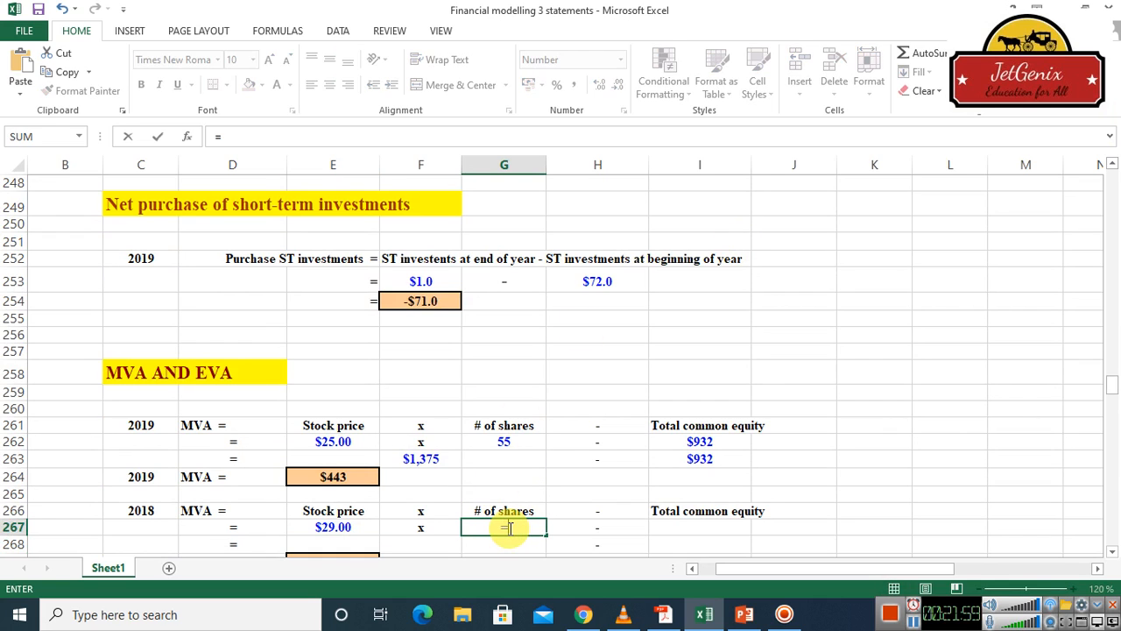
pyautogui.moveTo(1112, 205); pyautogui.dragTo(1112, 204)
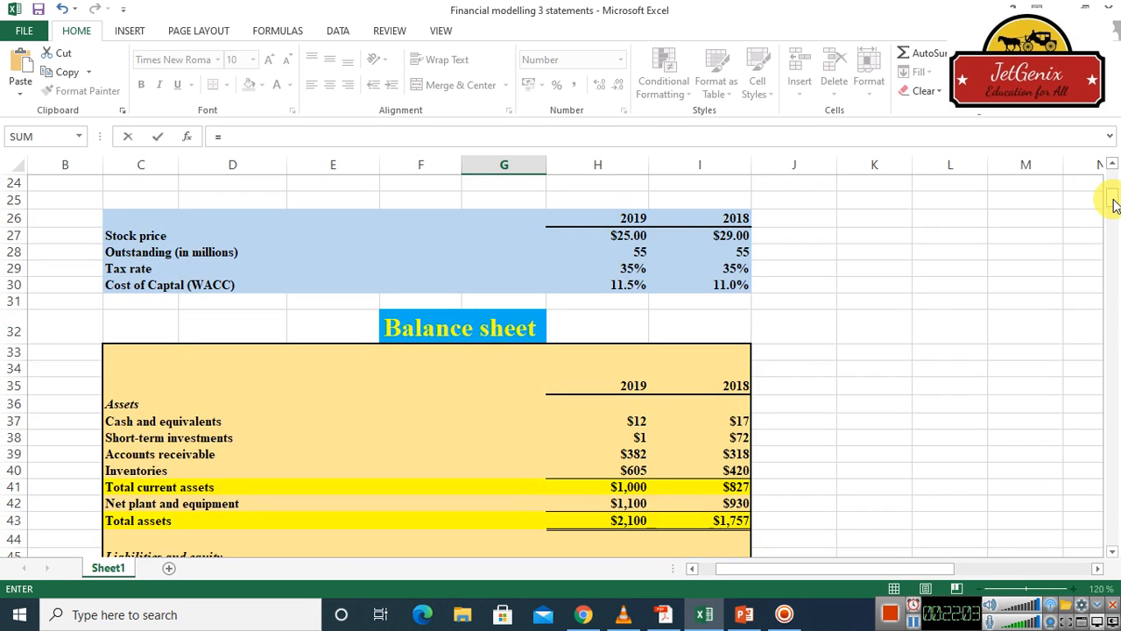
pyautogui.click(742, 252)
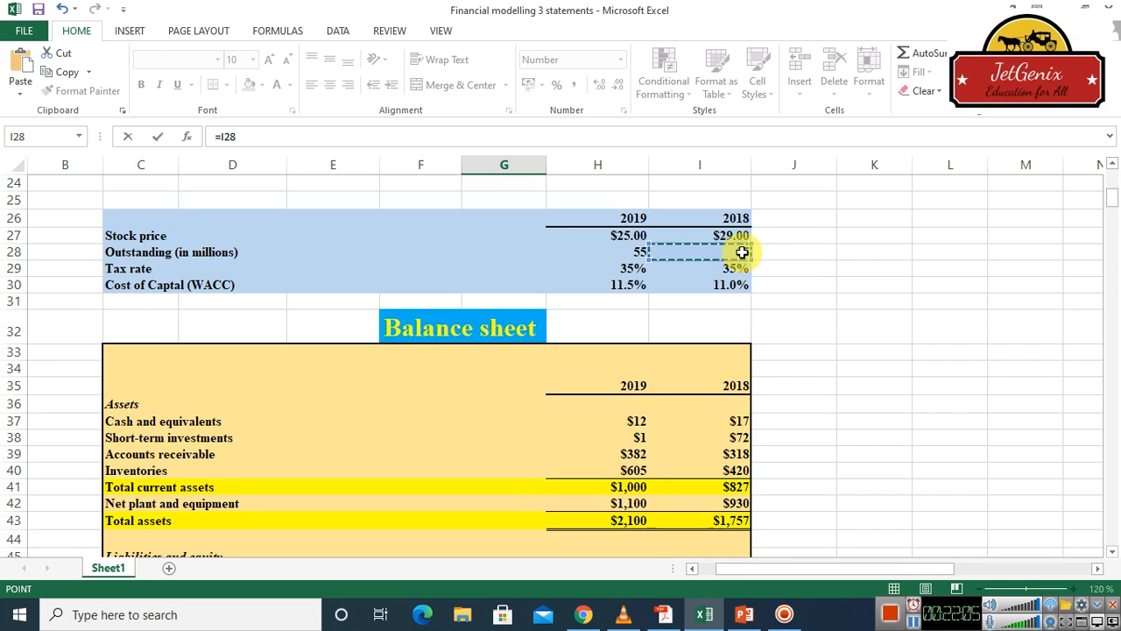
pyautogui.press('Return')
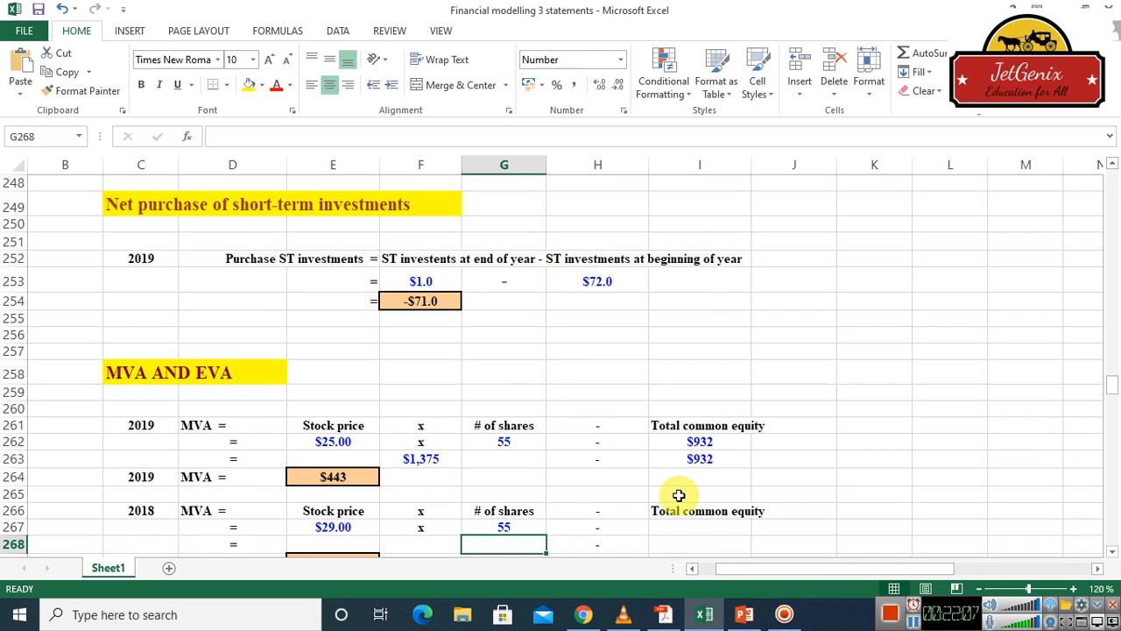
# Link the 2018 MVA total common equity cell I267 to the balance sheet's 2018 total common equity with =I55
pyautogui.click(697, 526)
pyautogui.write('=')
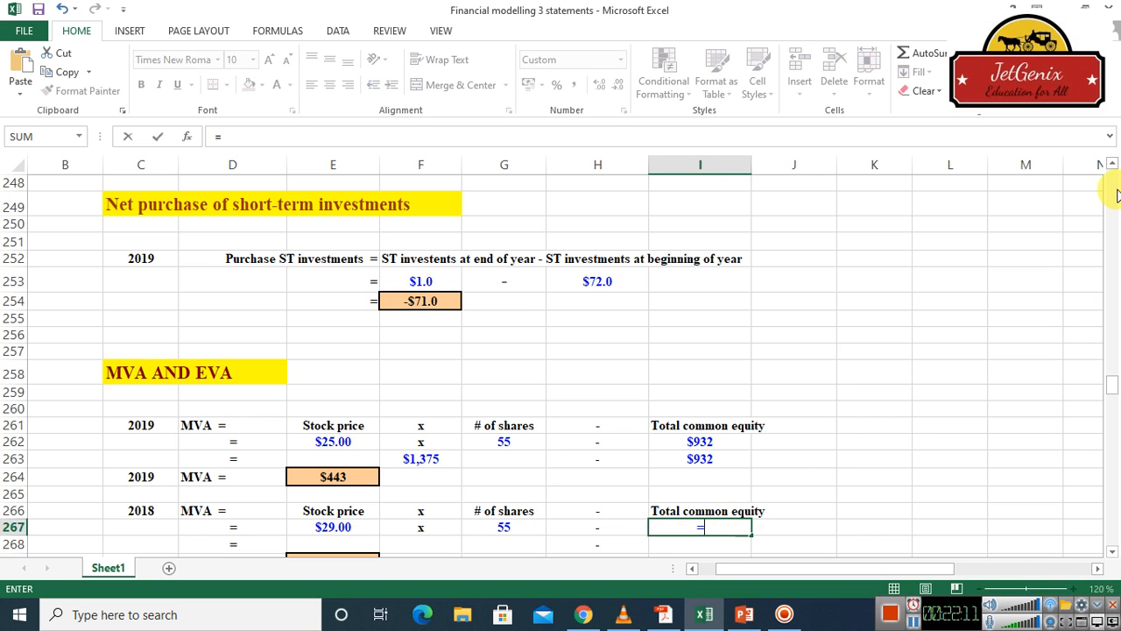
pyautogui.scroll(9, 1117, 194)
pyautogui.scroll(20, 1117, 195)
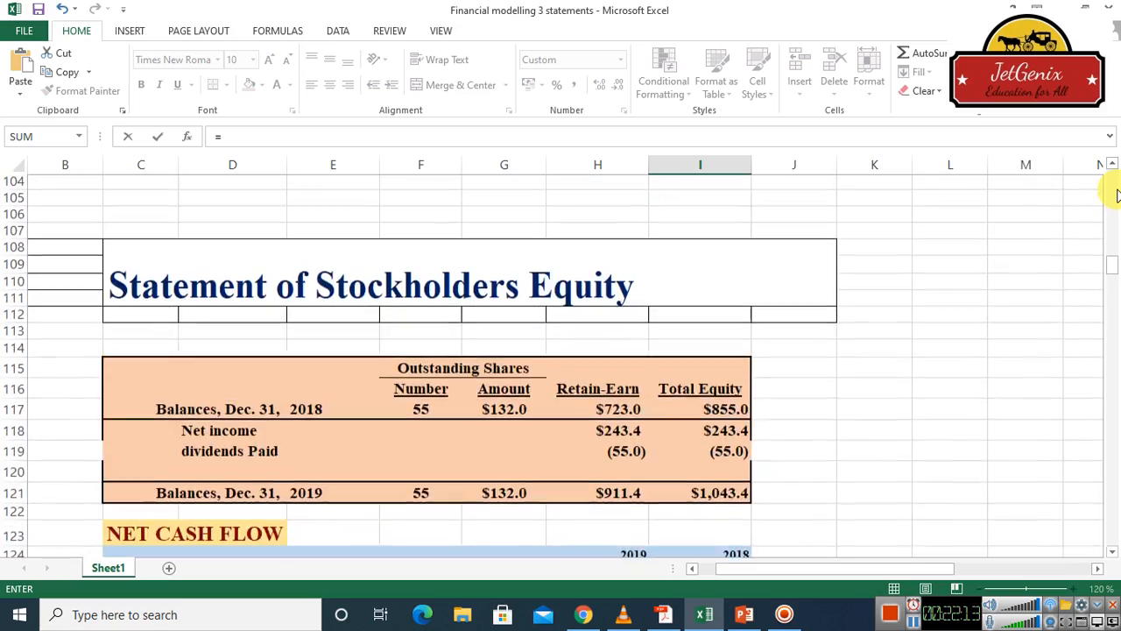
pyautogui.scroll(20, 1116, 194)
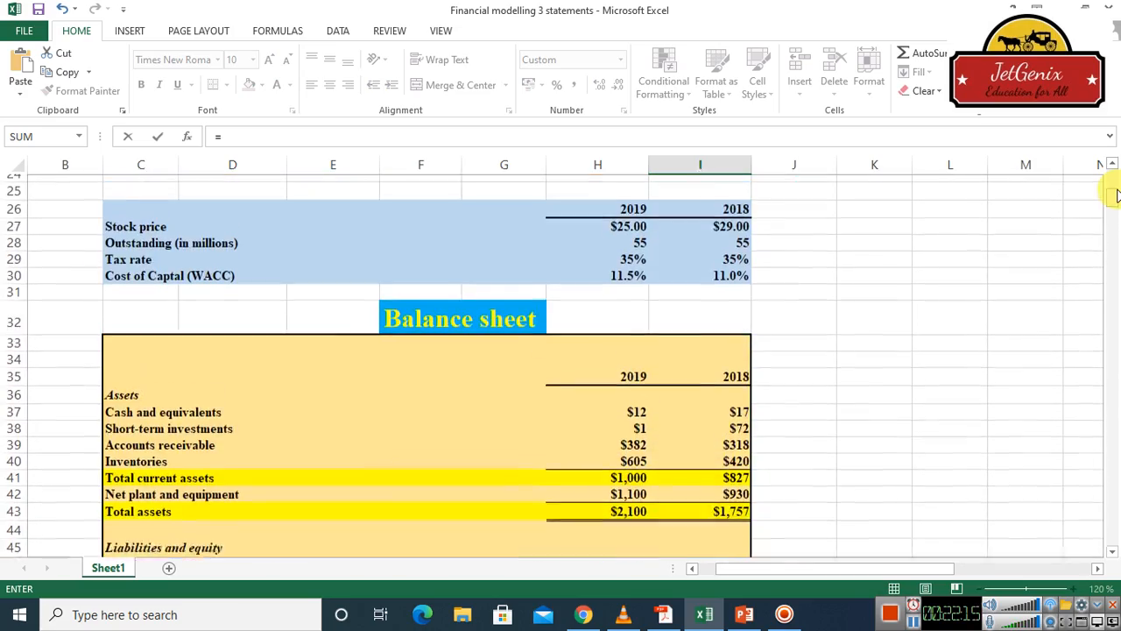
pyautogui.click(1113, 552)
pyautogui.scroll(-4, 1114, 554)
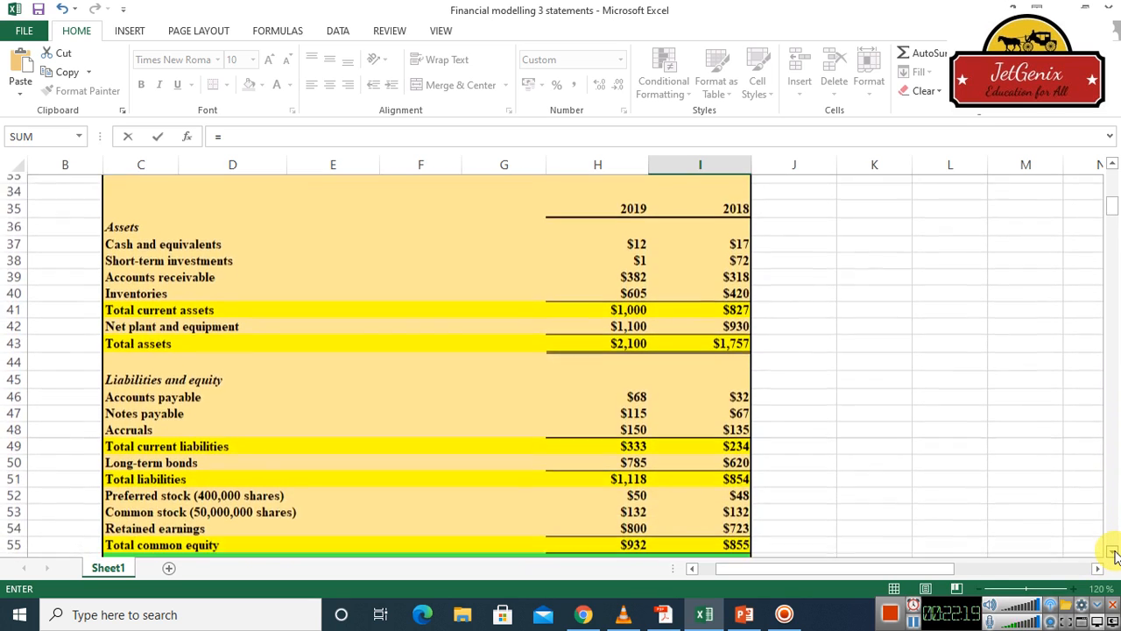
pyautogui.scroll(-1, 1114, 553)
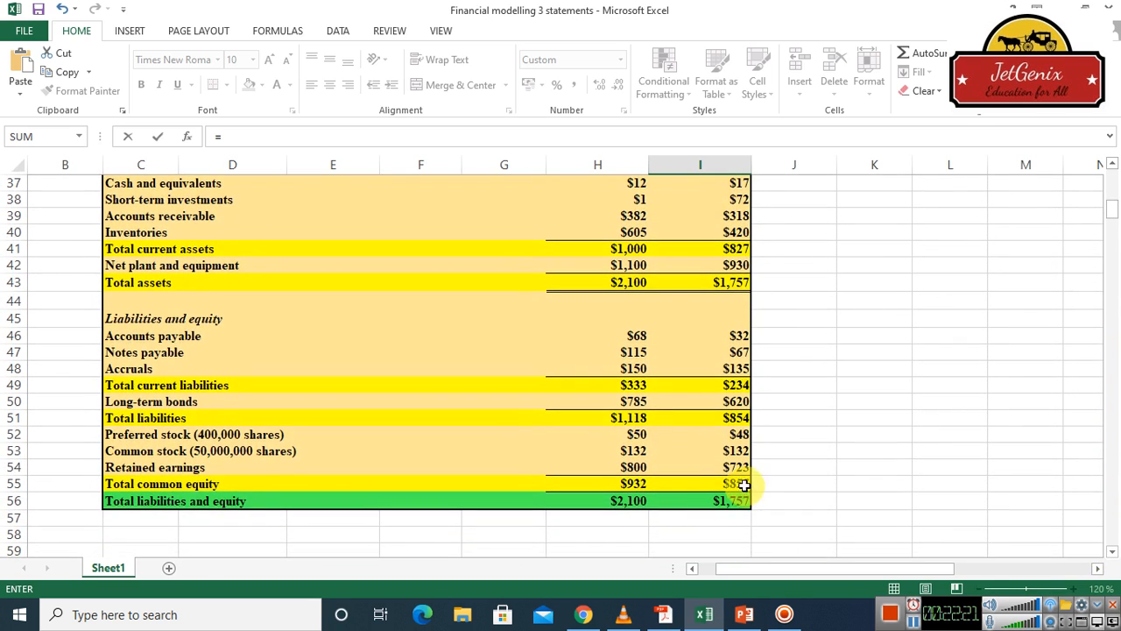
pyautogui.click(743, 484)
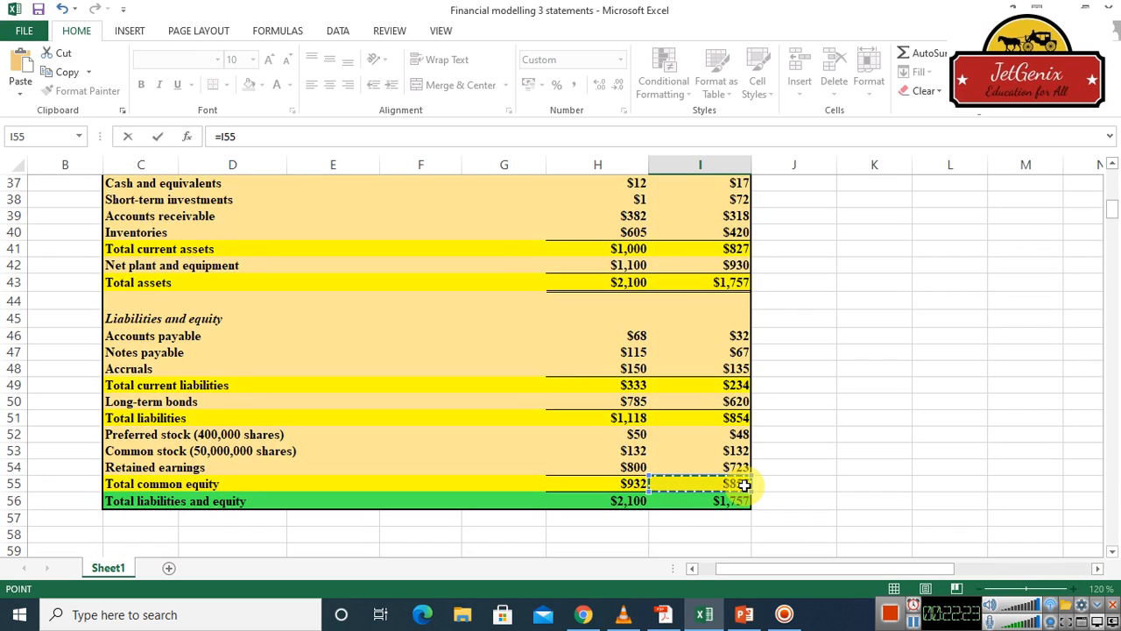
pyautogui.press('Escape')
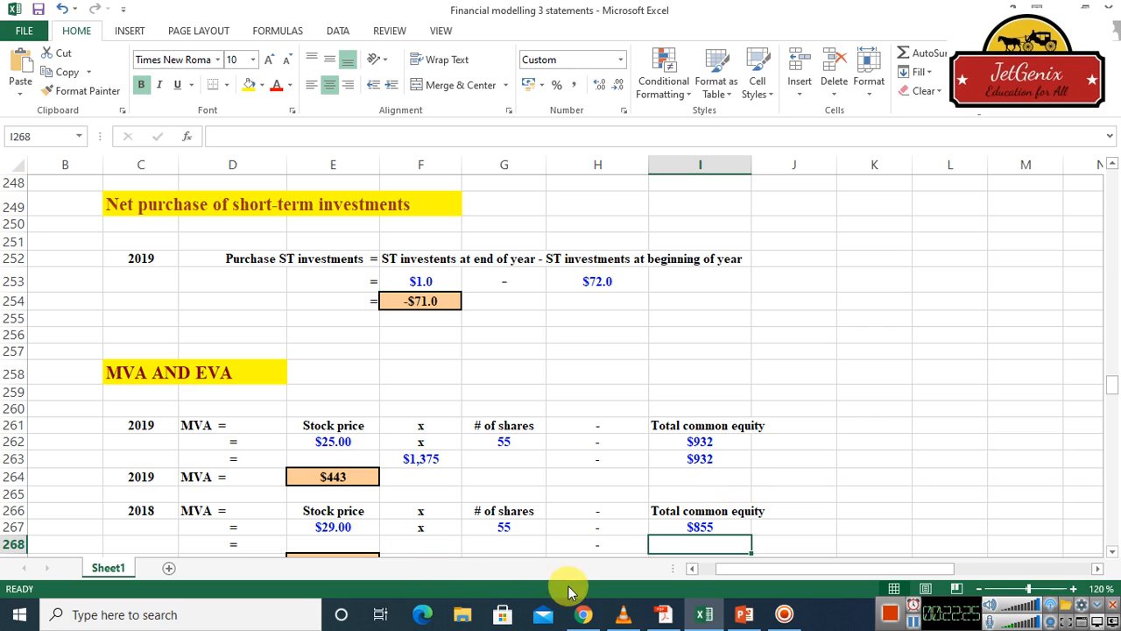
# Calculate the 2018 market value of equity in cell F268 by multiplying stock price by shares with =E267*G267
pyautogui.click(434, 548)
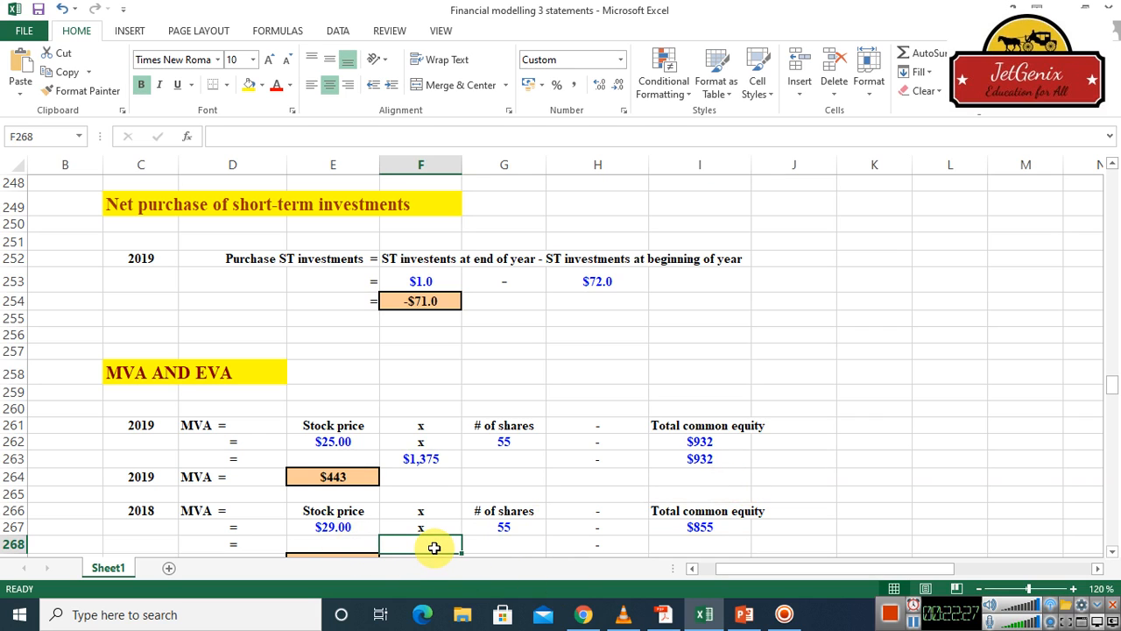
pyautogui.write('=')
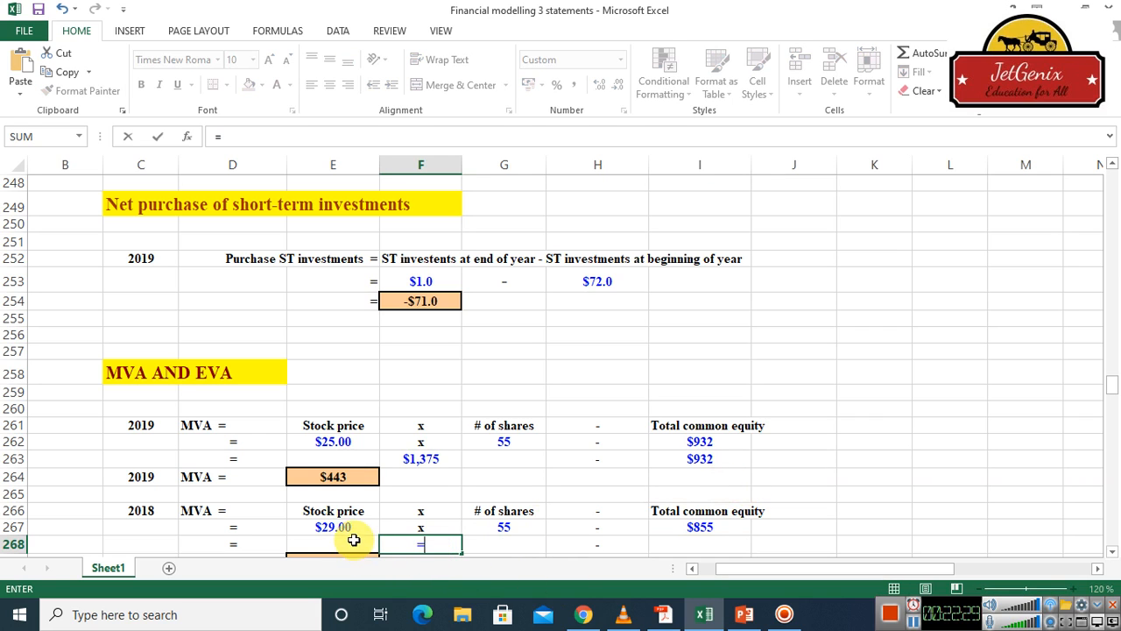
pyautogui.click(341, 526)
pyautogui.write('*')
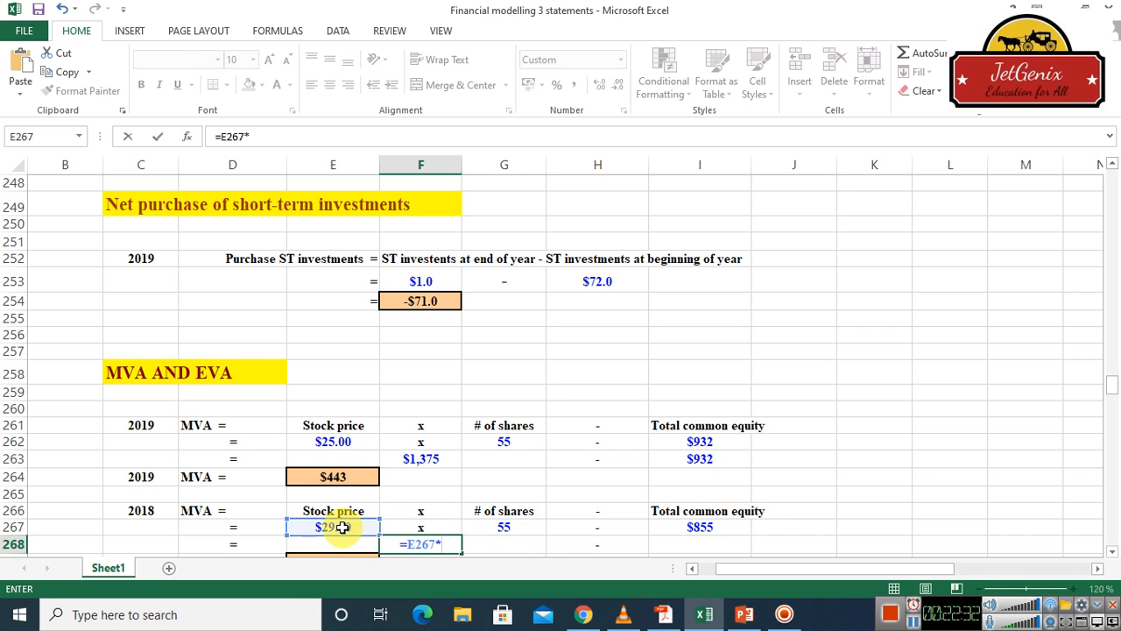
pyautogui.click(506, 527)
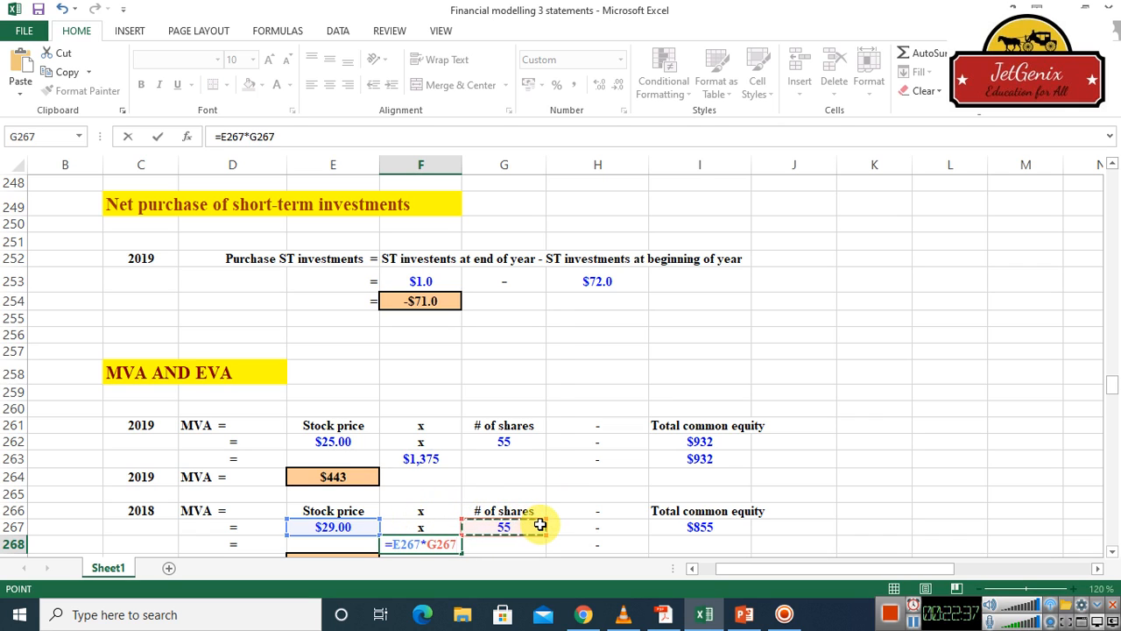
pyautogui.press('Return')
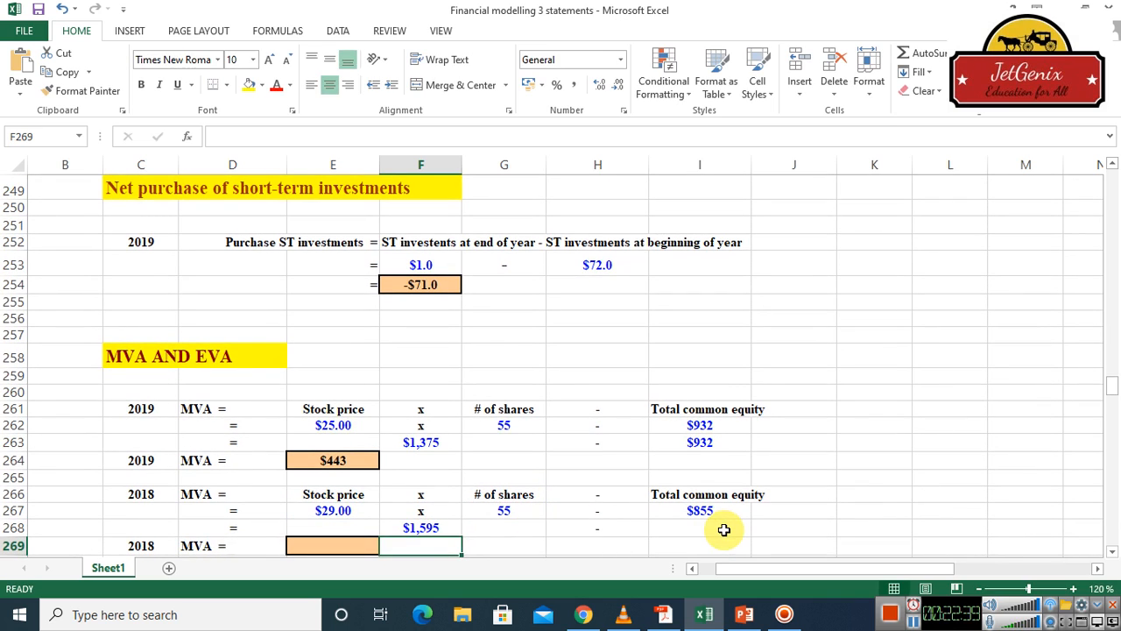
# Carry the 2018 total common equity down into cell I268 with =I267
pyautogui.doubleClick(721, 529)
pyautogui.write('=')
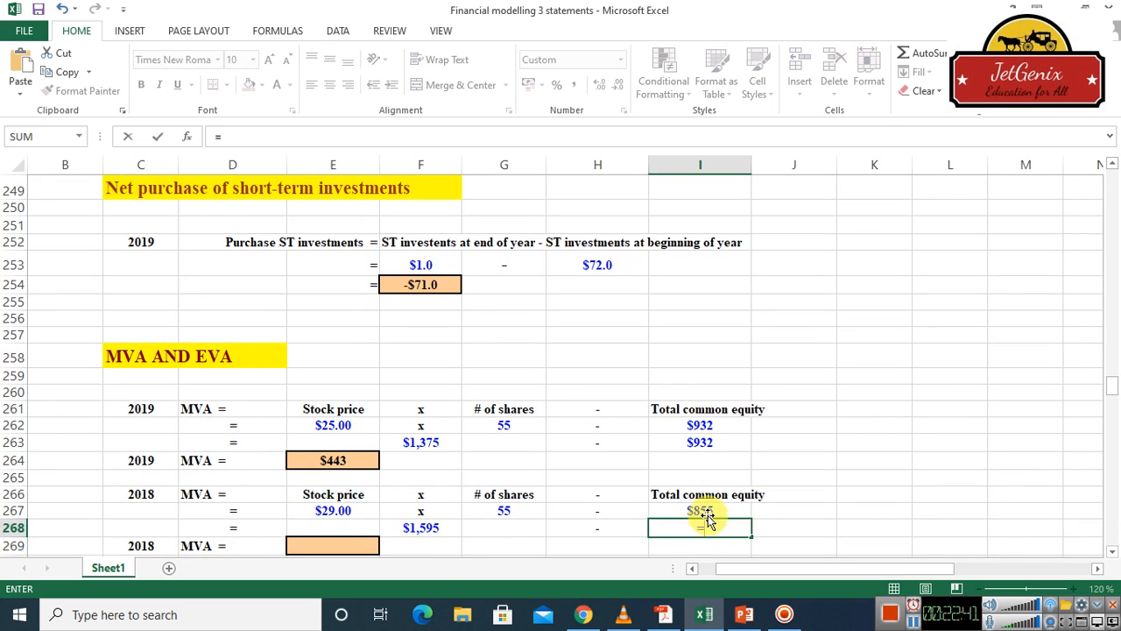
pyautogui.click(708, 511)
pyautogui.press('Return')
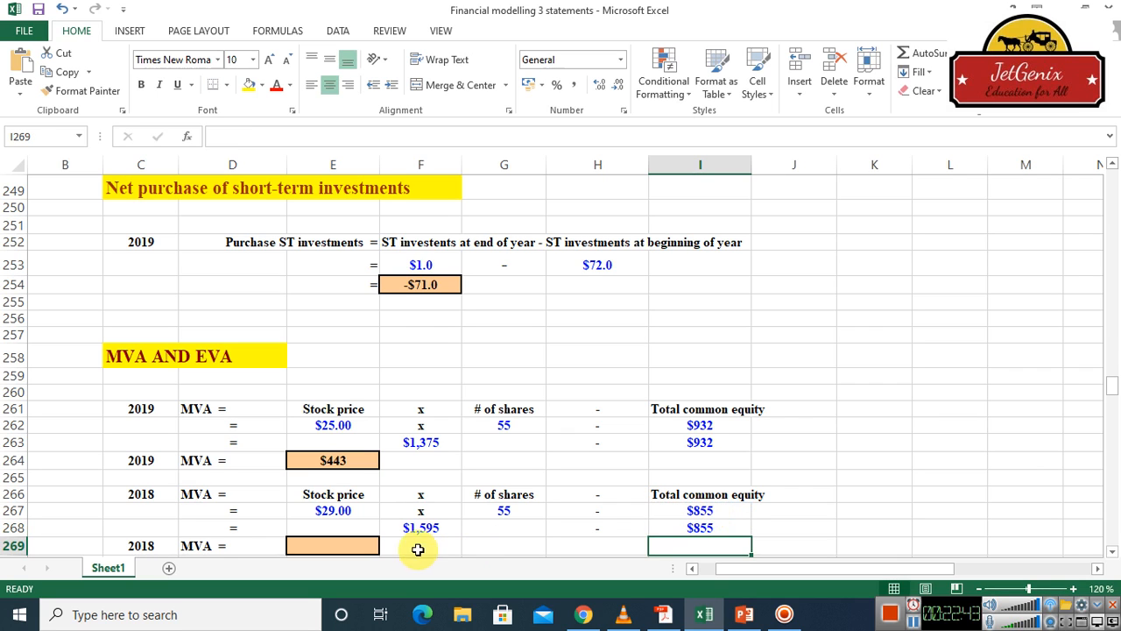
# Calculate the 2018 MVA in cell E269 by subtracting total common equity from market value with =F268-I268
pyautogui.click(354, 548)
pyautogui.write('=')
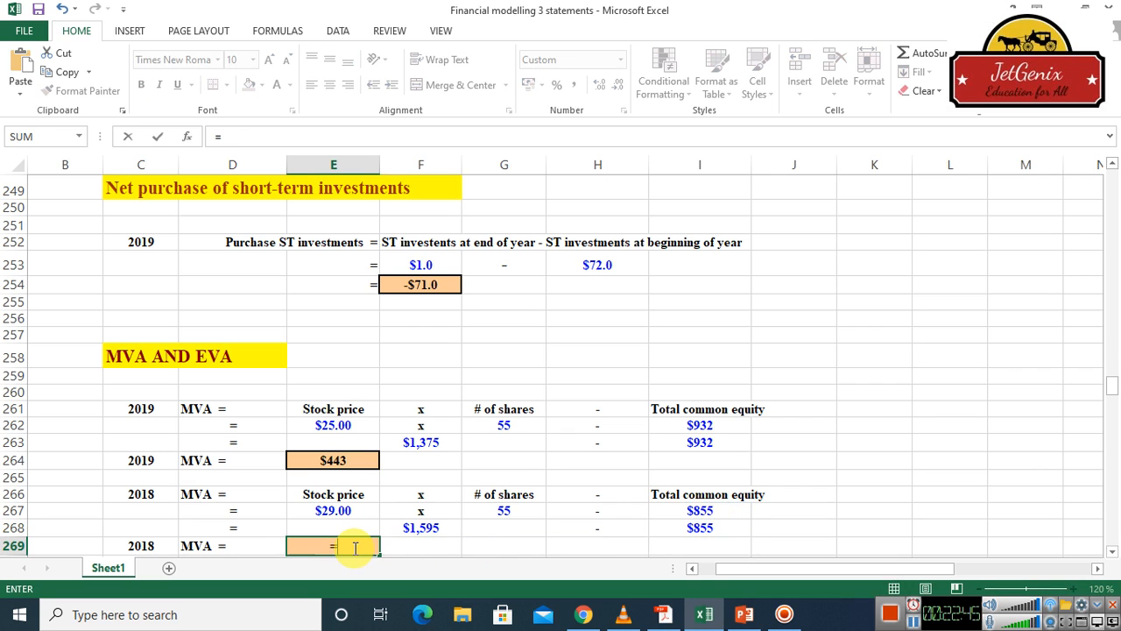
pyautogui.click(419, 529)
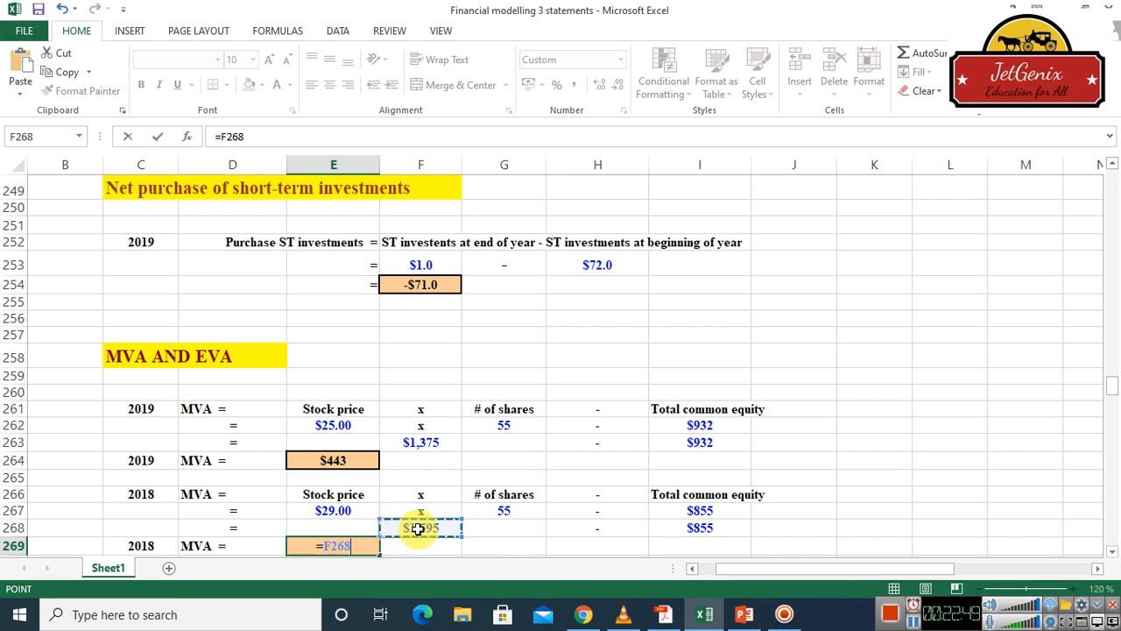
pyautogui.write('-')
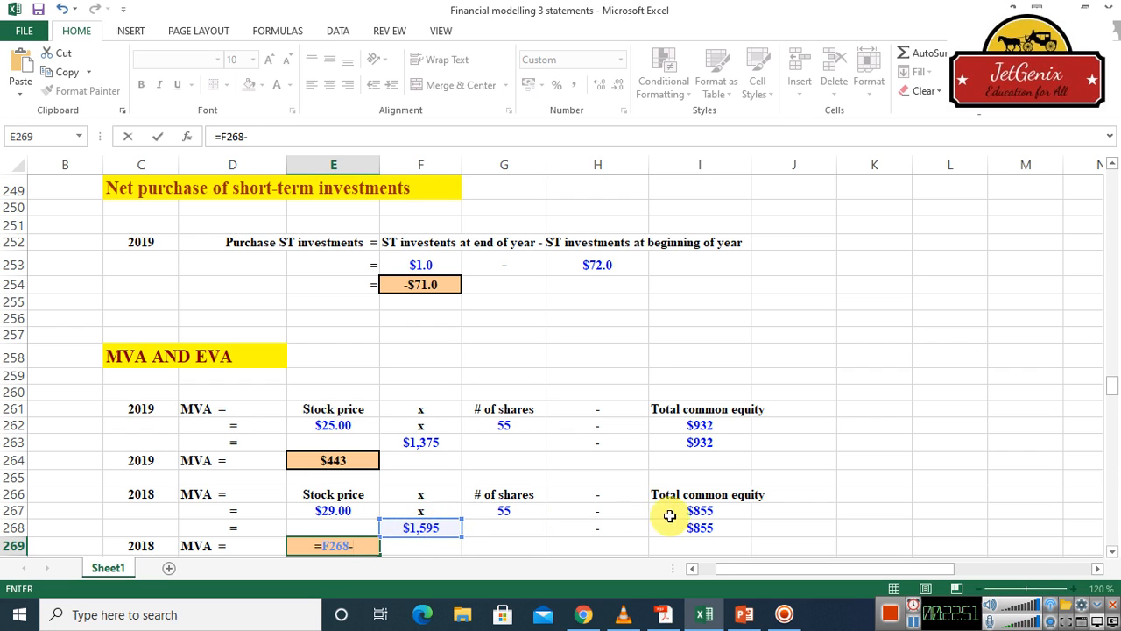
pyautogui.click(700, 531)
pyautogui.press('Return')
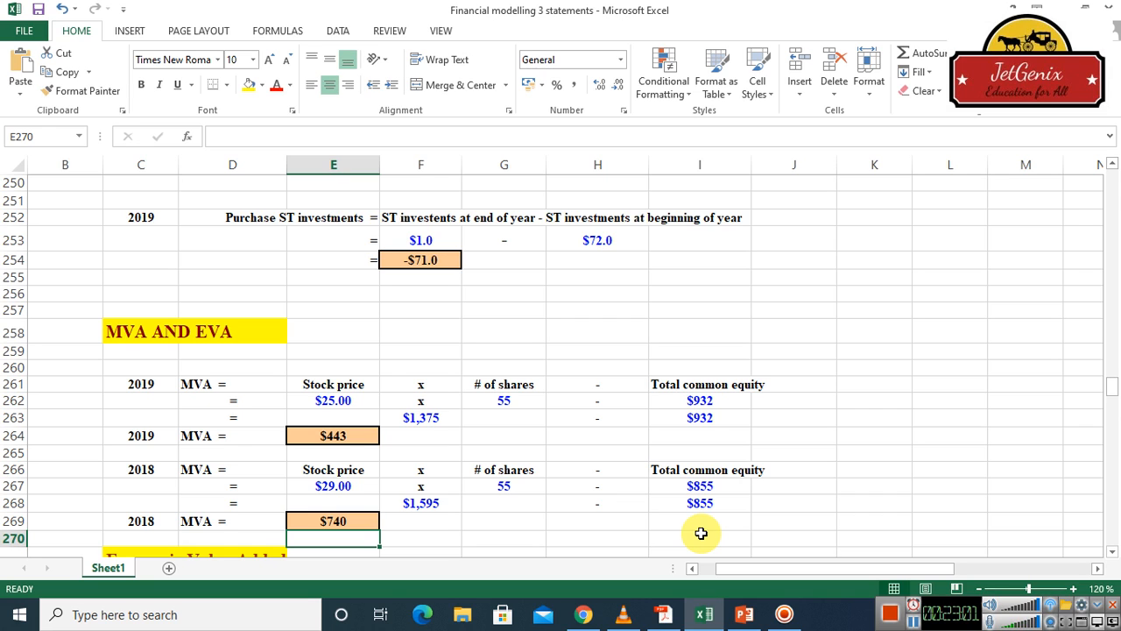
pyautogui.click(1112, 553)
pyautogui.click(1112, 553)
pyautogui.click(1112, 554)
pyautogui.scroll(-4, 1113, 554)
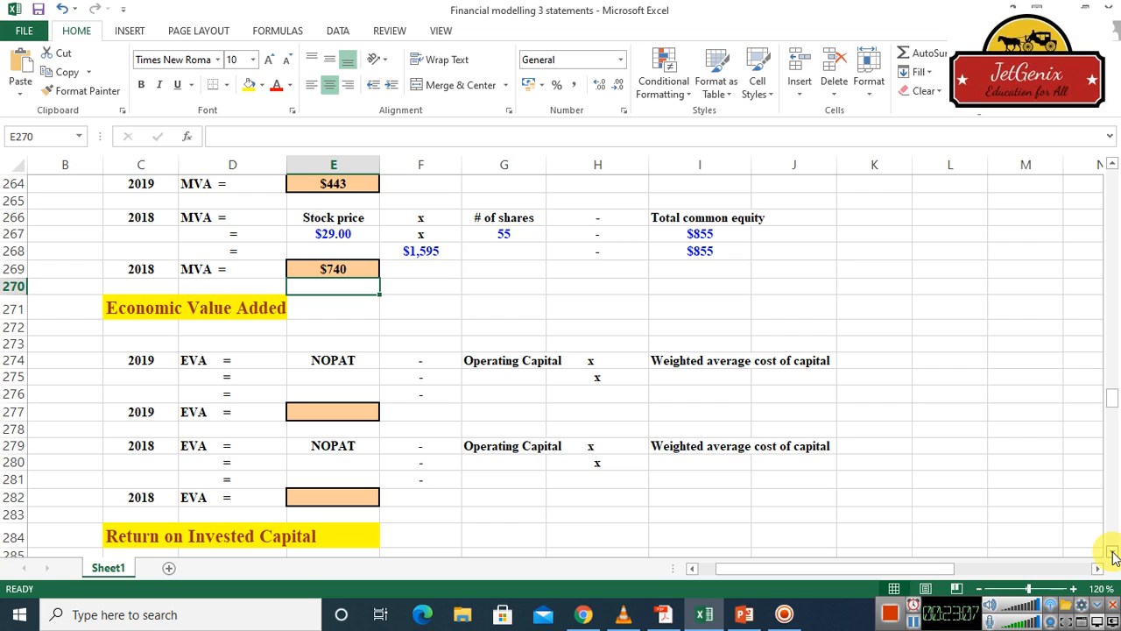
pyautogui.click(914, 623)
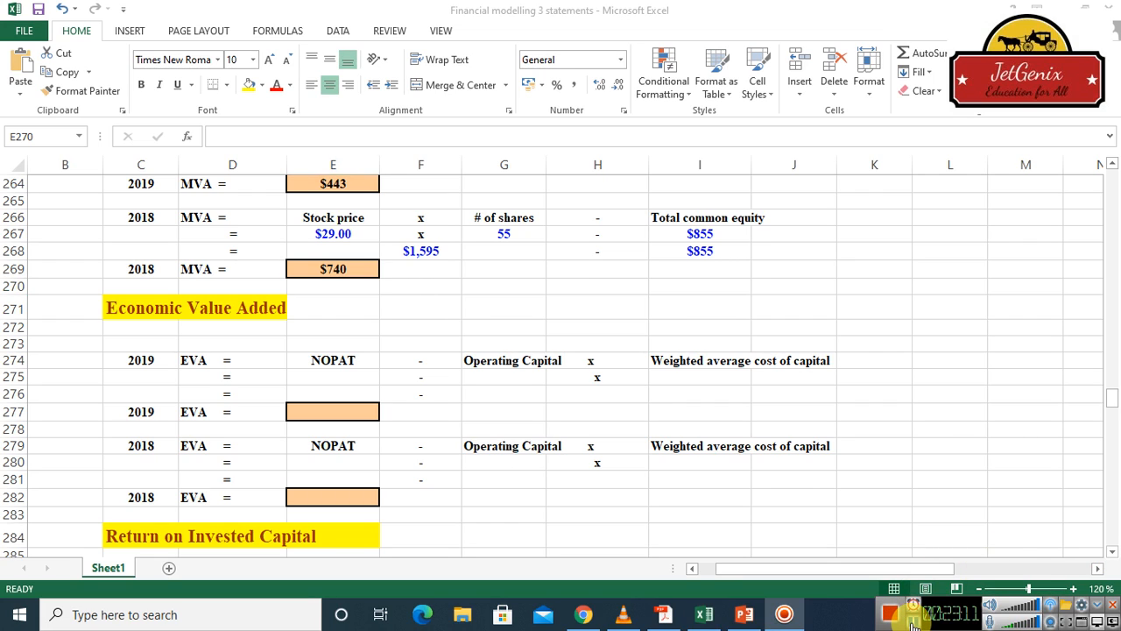
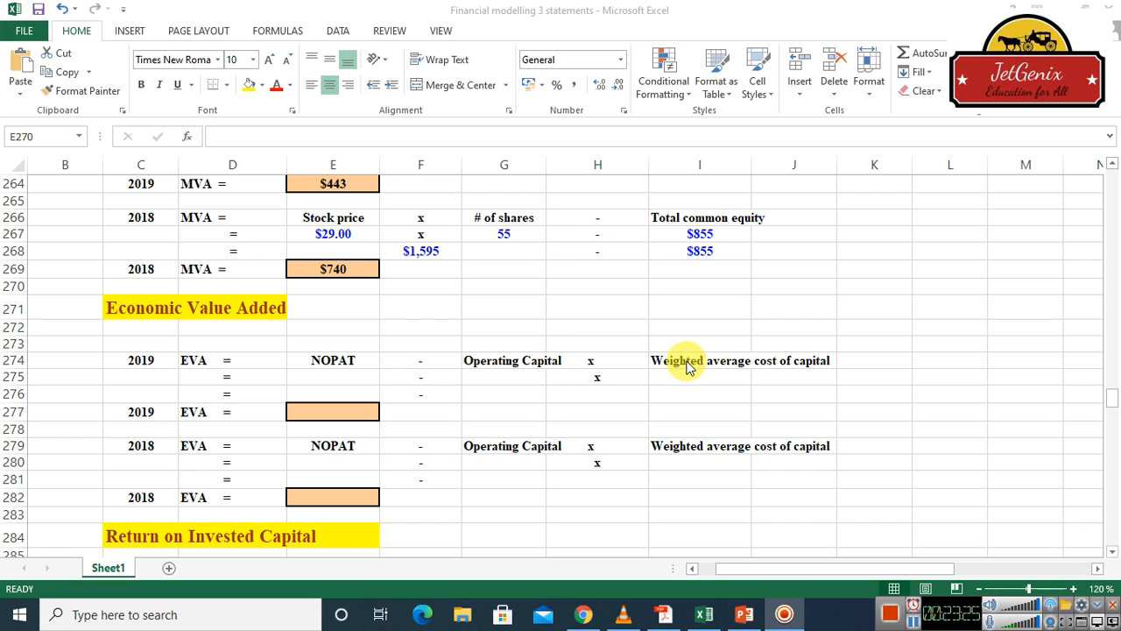
# Try to link the 2019 EVA NOPAT cell E275 to the 2019 total operating capital with =E209
pyautogui.click(338, 376)
pyautogui.click(338, 377)
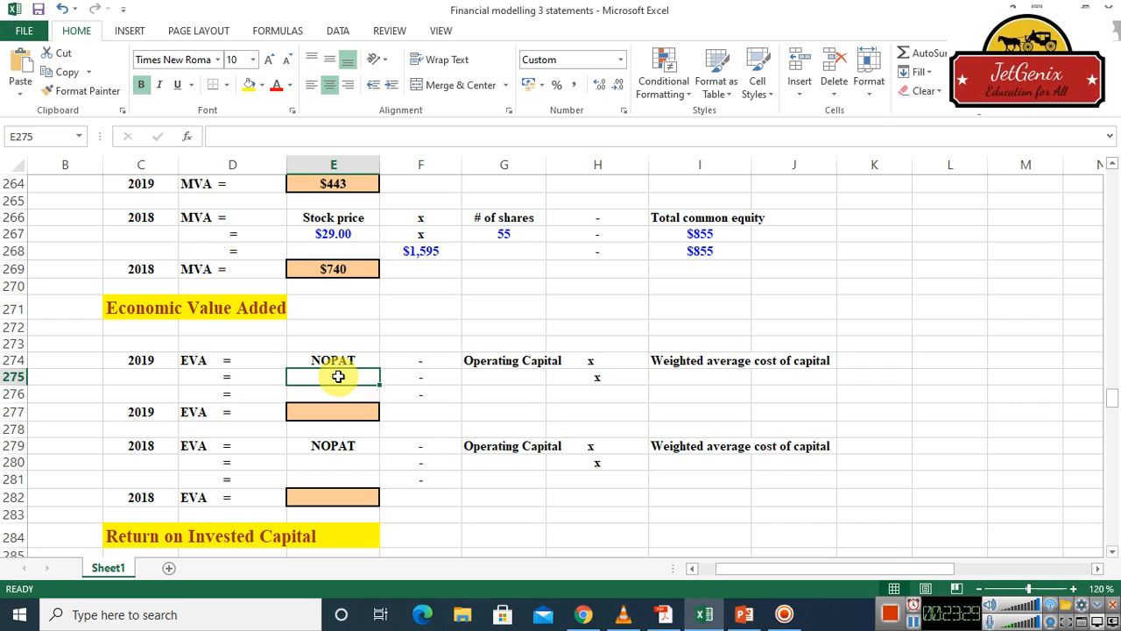
pyautogui.write('=')
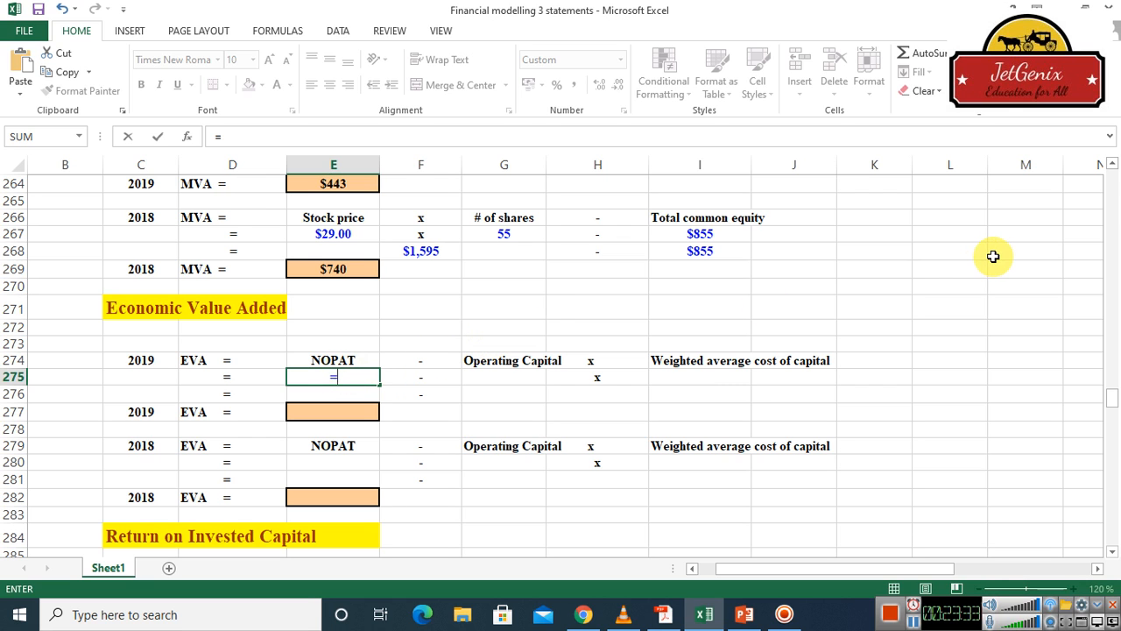
pyautogui.click(1111, 165)
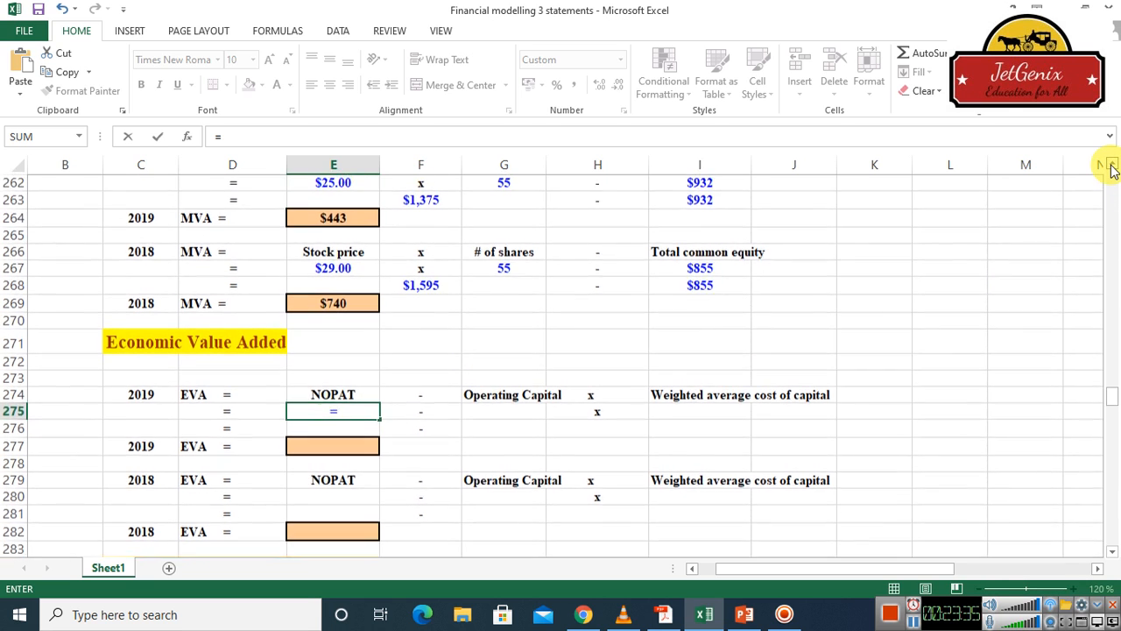
pyautogui.moveTo(1111, 164); pyautogui.dragTo(1112, 168)
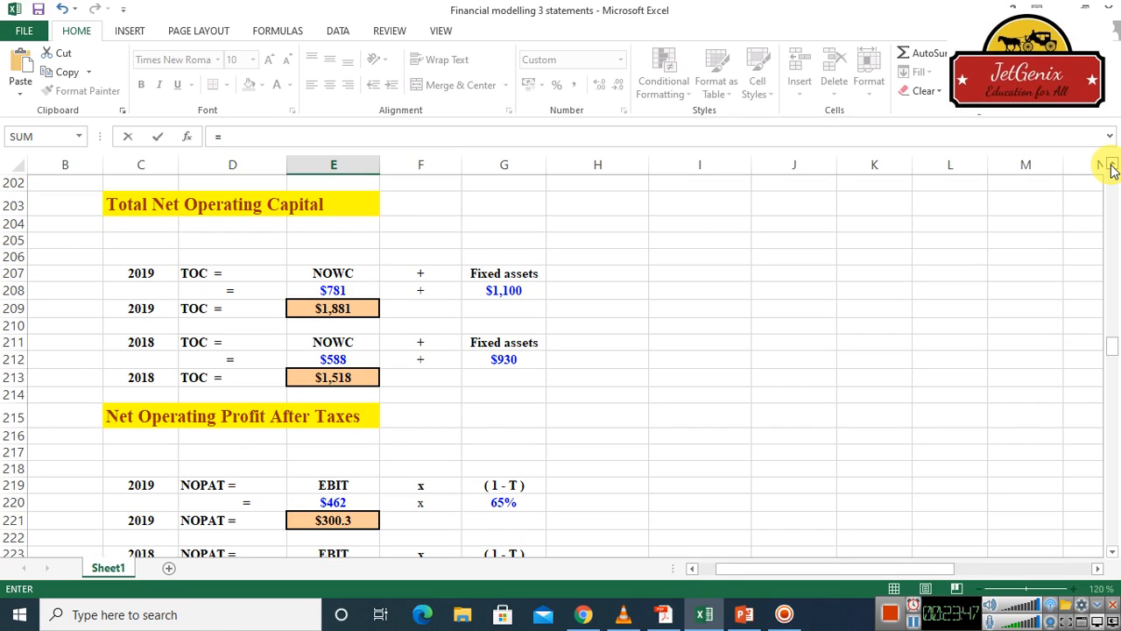
pyautogui.click(347, 310)
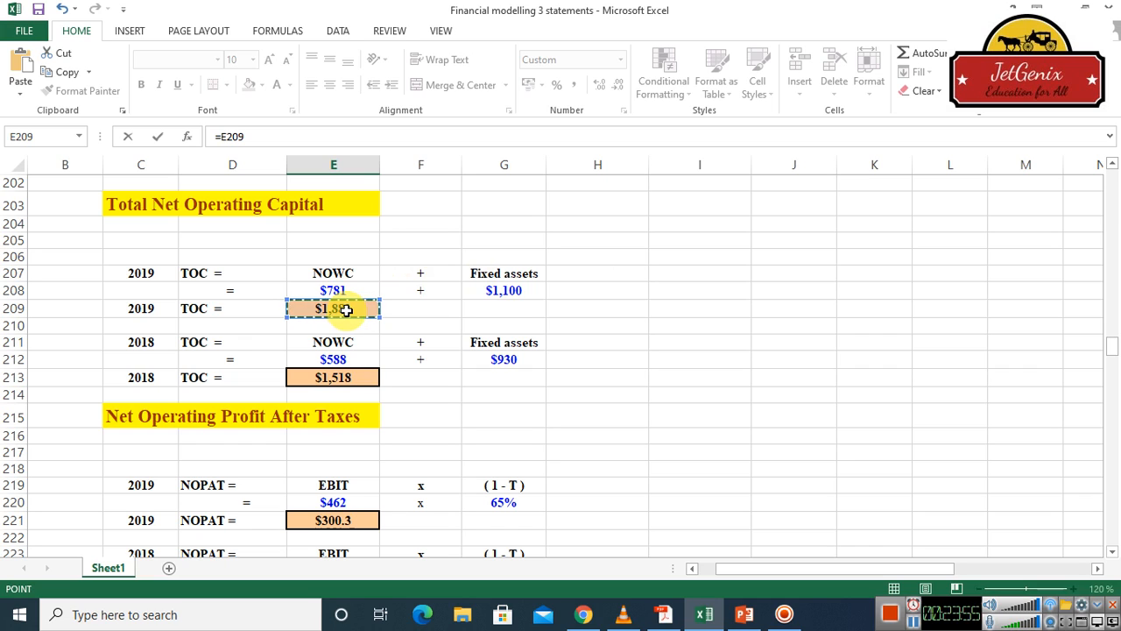
pyautogui.press('Return')
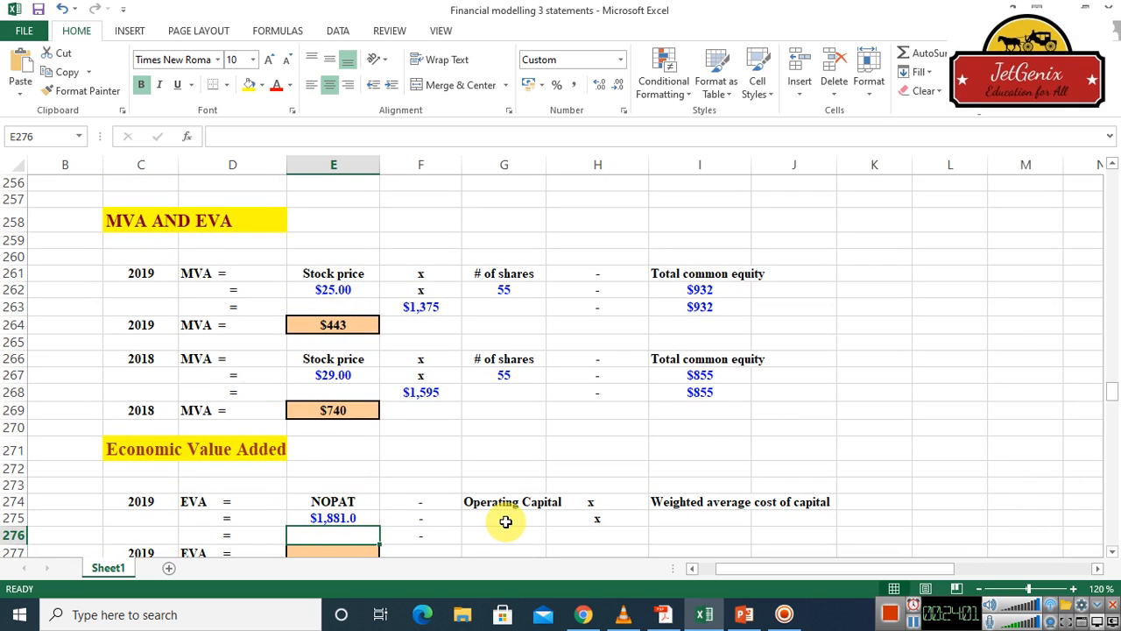
# Replace the formula in the 2019 EVA NOPAT cell E275 with =E221, linking it to the 2019 NOPAT result
pyautogui.click(339, 518)
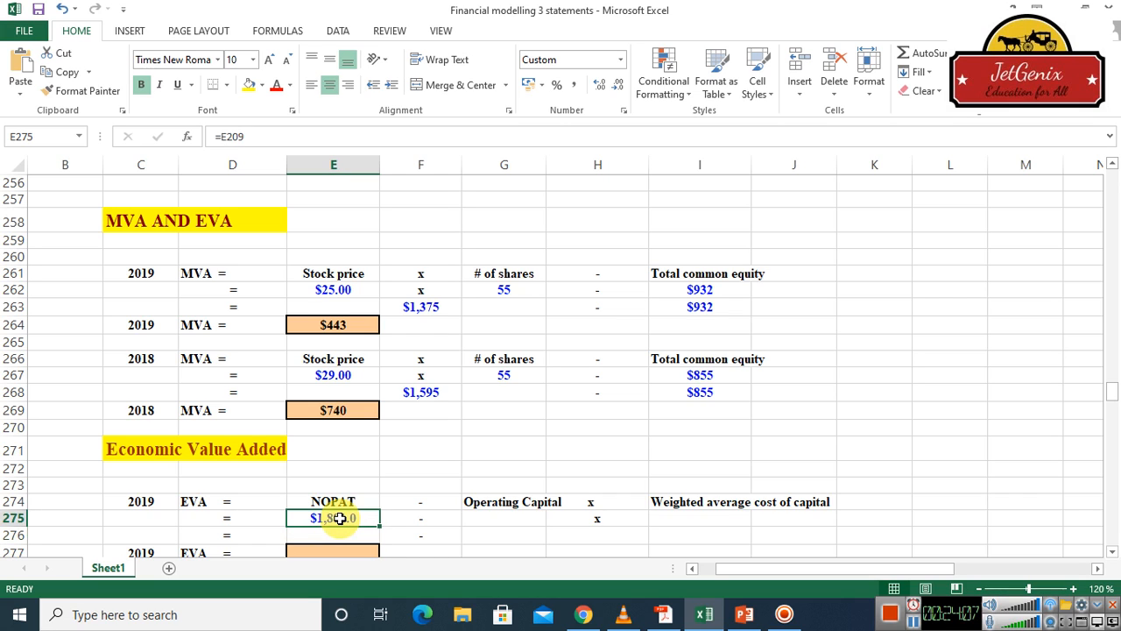
pyautogui.press('BackSpace')
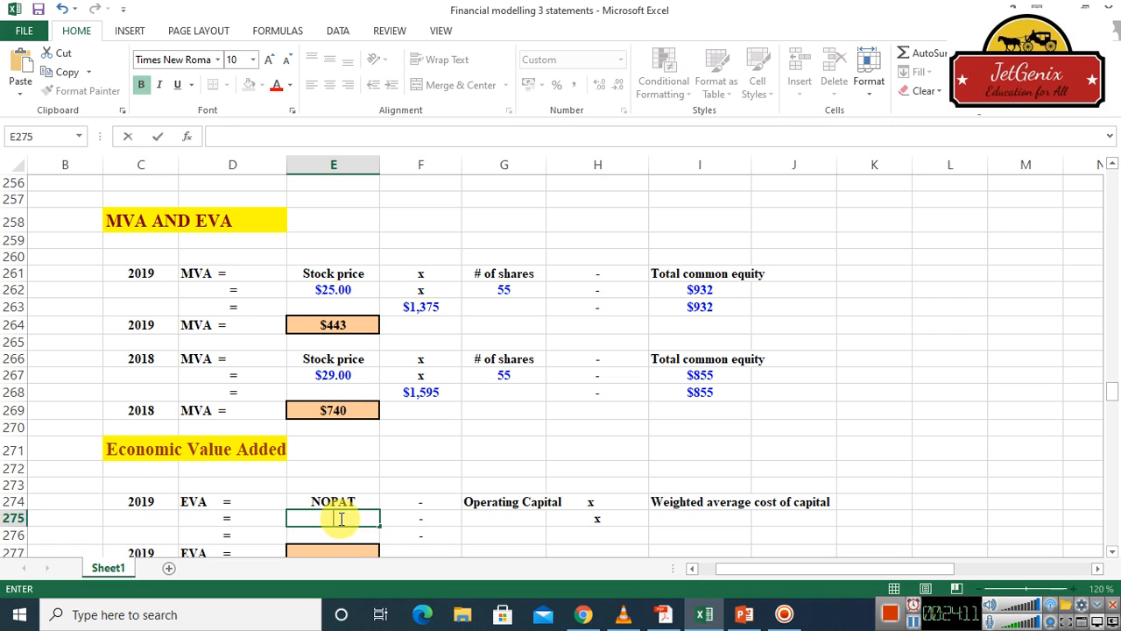
pyautogui.write('=')
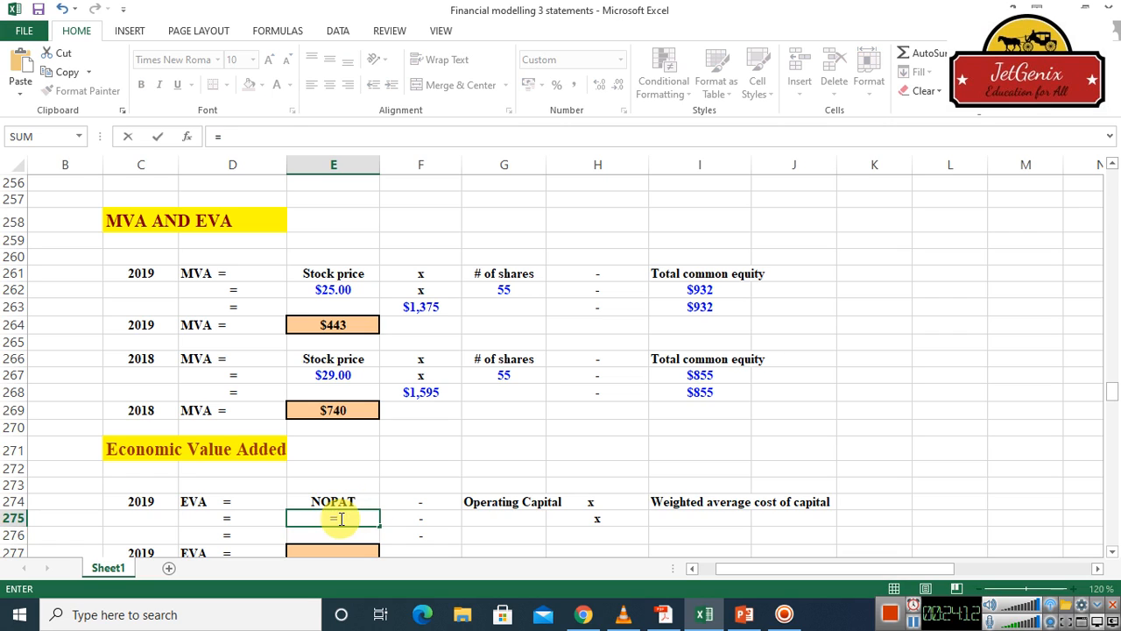
pyautogui.click(1112, 165)
pyautogui.click(1113, 166)
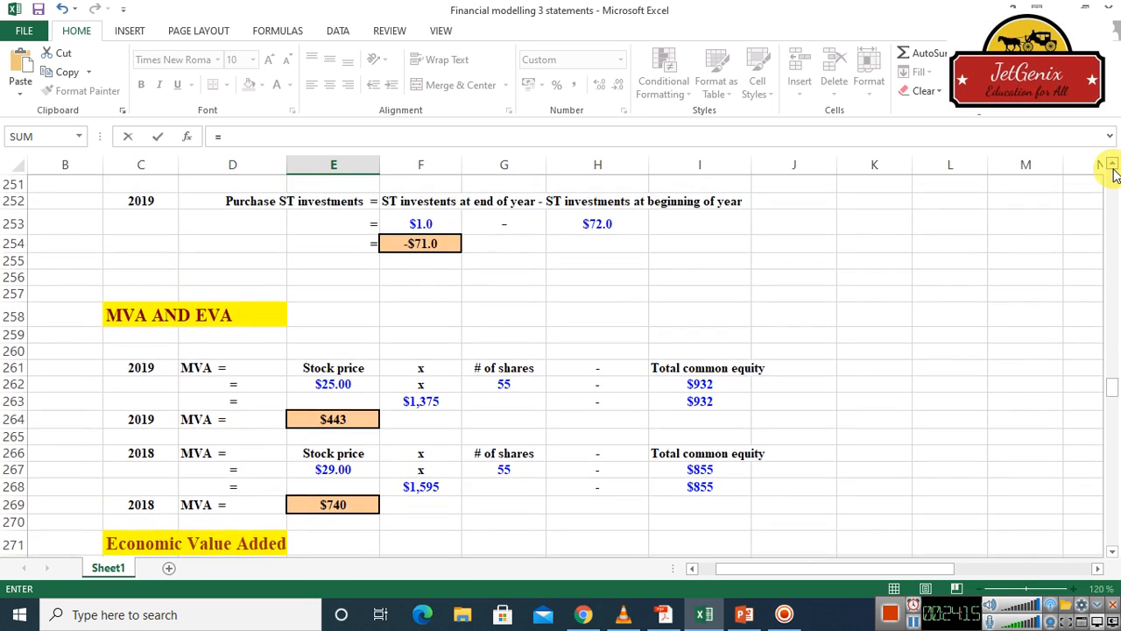
pyautogui.click(1113, 166)
pyautogui.click(1112, 167)
pyautogui.click(1113, 166)
pyautogui.click(1113, 167)
pyautogui.click(1113, 166)
pyautogui.click(1113, 167)
pyautogui.click(1113, 167)
pyautogui.click(1112, 166)
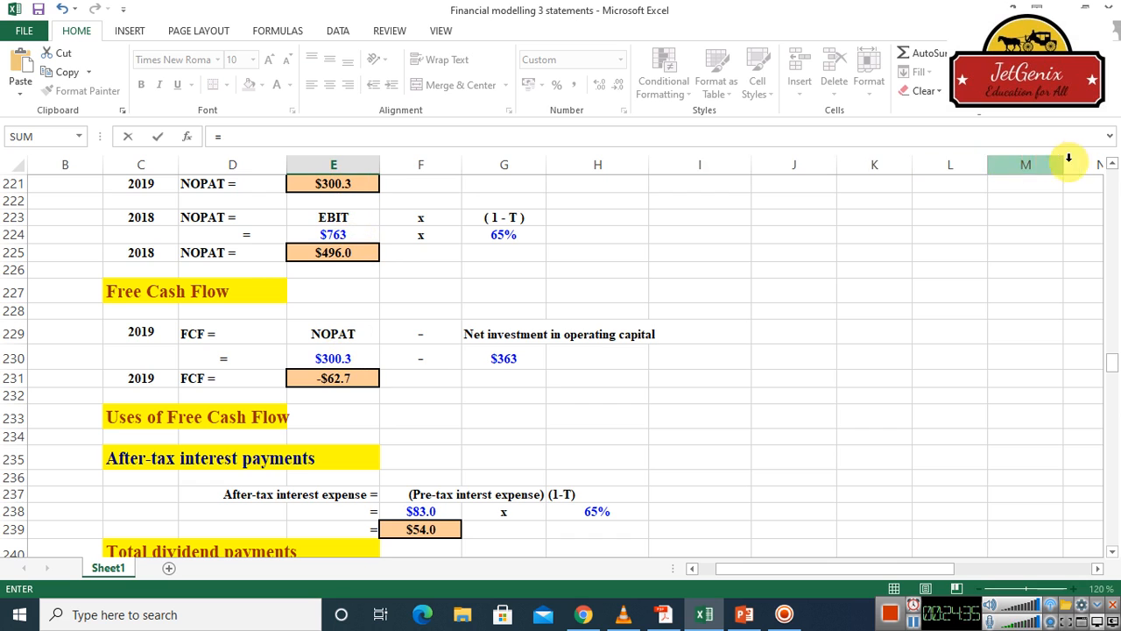
pyautogui.click(1112, 164)
pyautogui.click(1113, 165)
pyautogui.click(1113, 165)
pyautogui.click(1112, 165)
pyautogui.click(1112, 164)
pyautogui.click(1113, 165)
pyautogui.click(1112, 165)
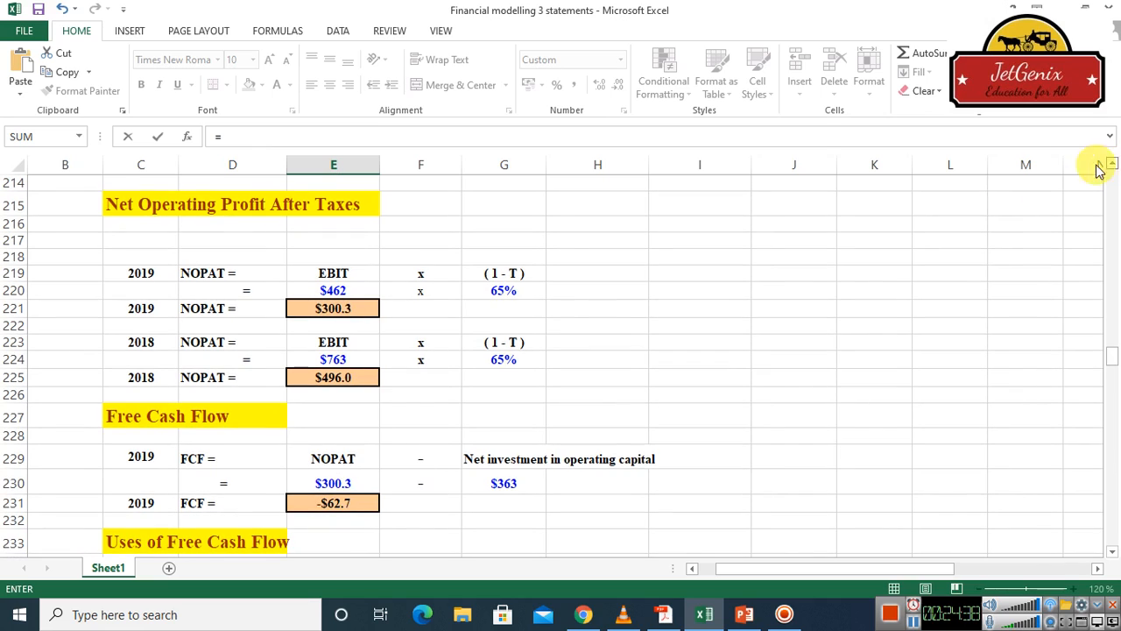
pyautogui.click(333, 309)
pyautogui.press('Return')
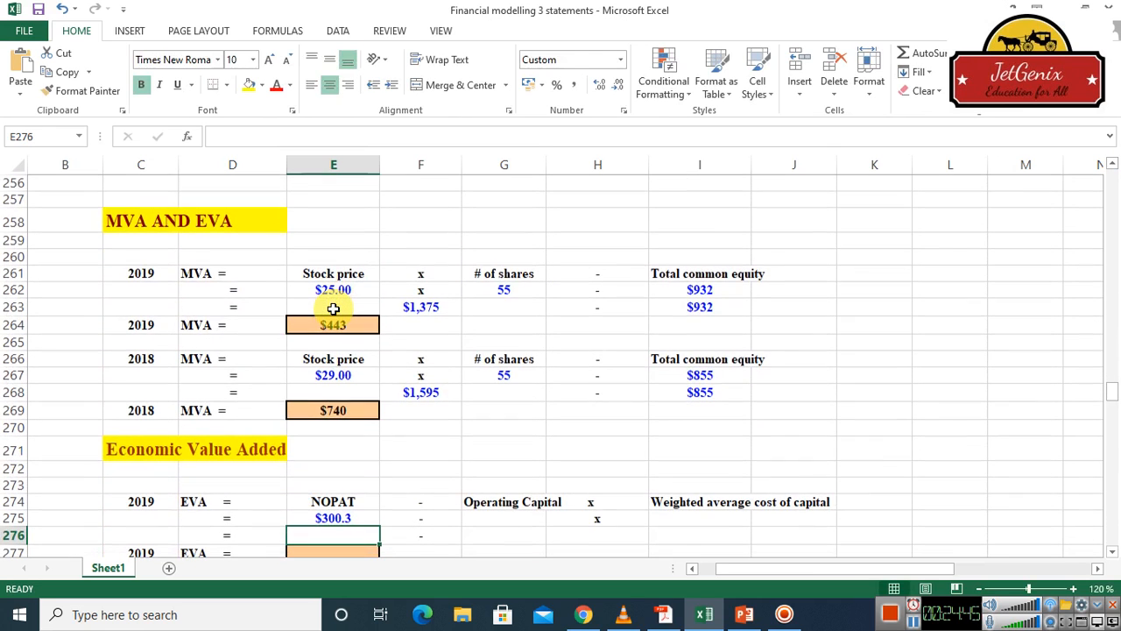
# Link the 2019 EVA operating capital cell G275 to the 2019 total operating capital with =E209
pyautogui.click(508, 519)
pyautogui.write('=')
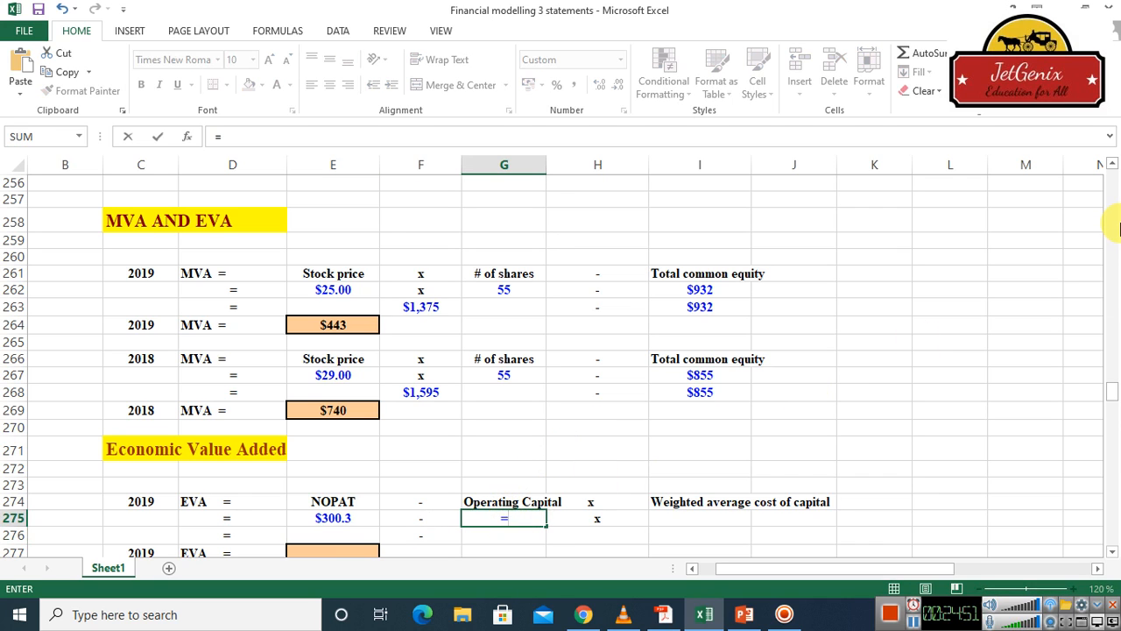
pyautogui.moveTo(1109, 164); pyautogui.dragTo(1109, 166)
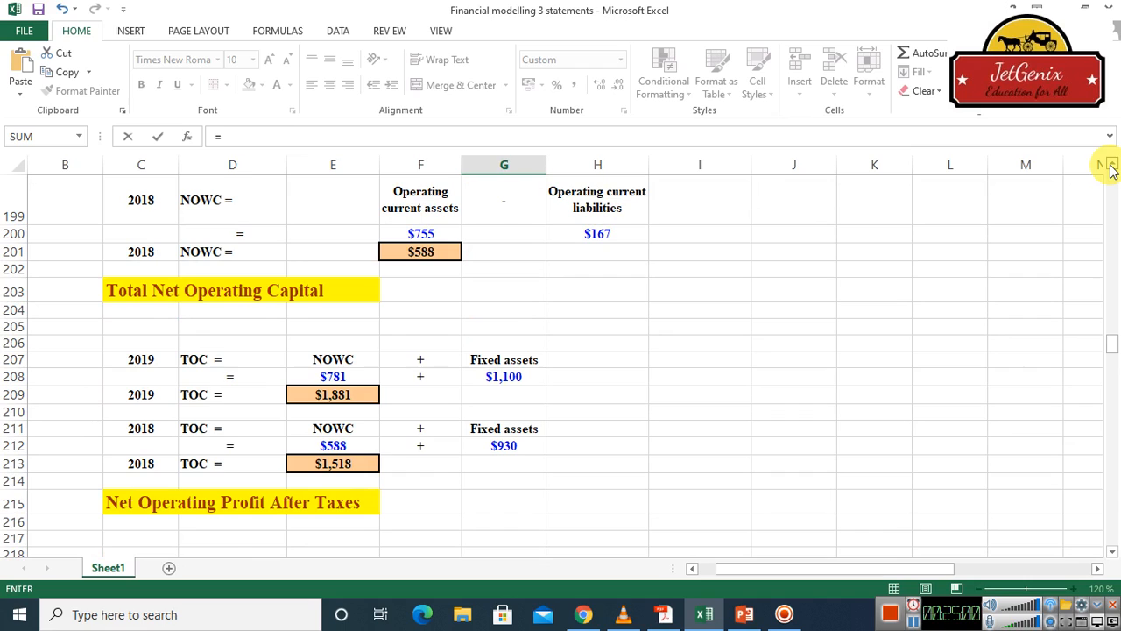
pyautogui.click(338, 396)
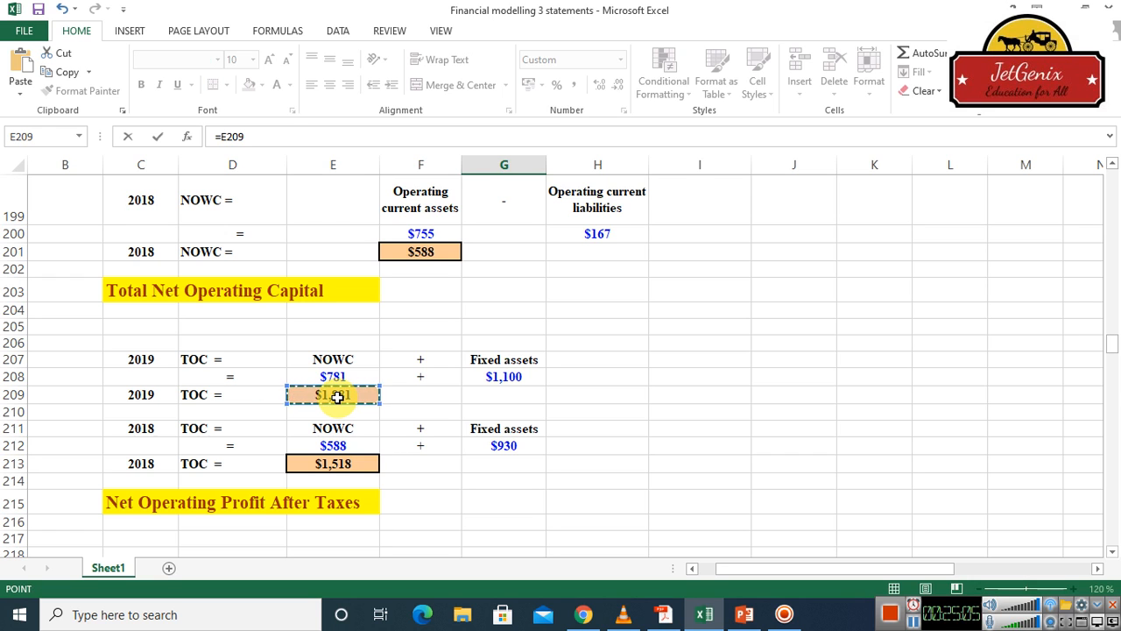
pyautogui.press('Return')
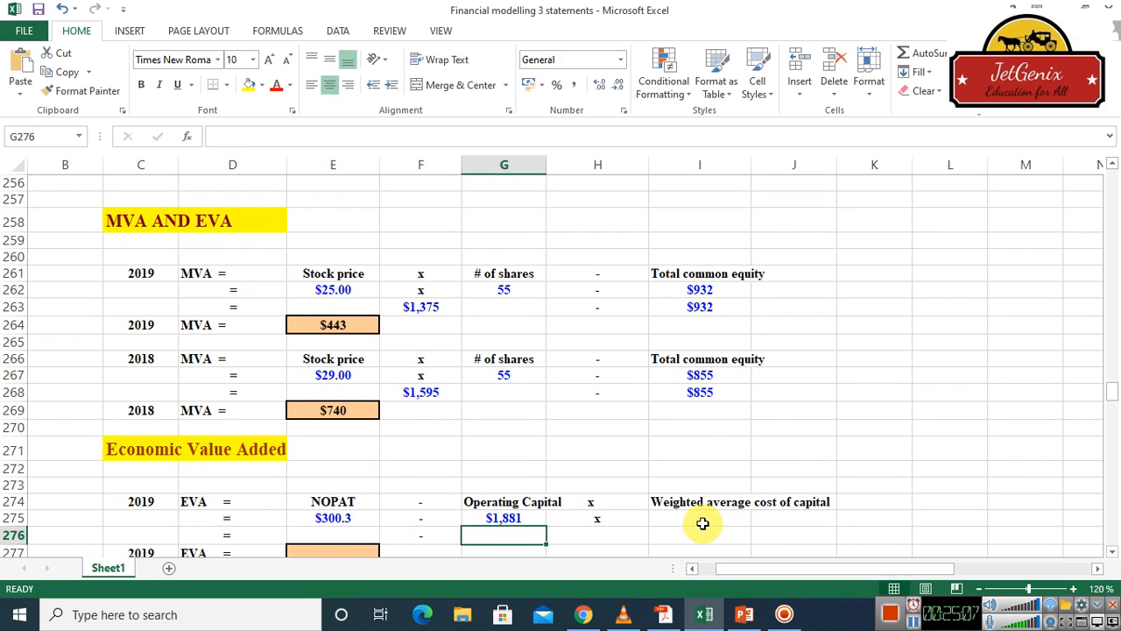
# Link the 2019 EVA weighted average cost of capital cell I275 to the 2019 WACC input with =H30
pyautogui.click(703, 520)
pyautogui.write('=')
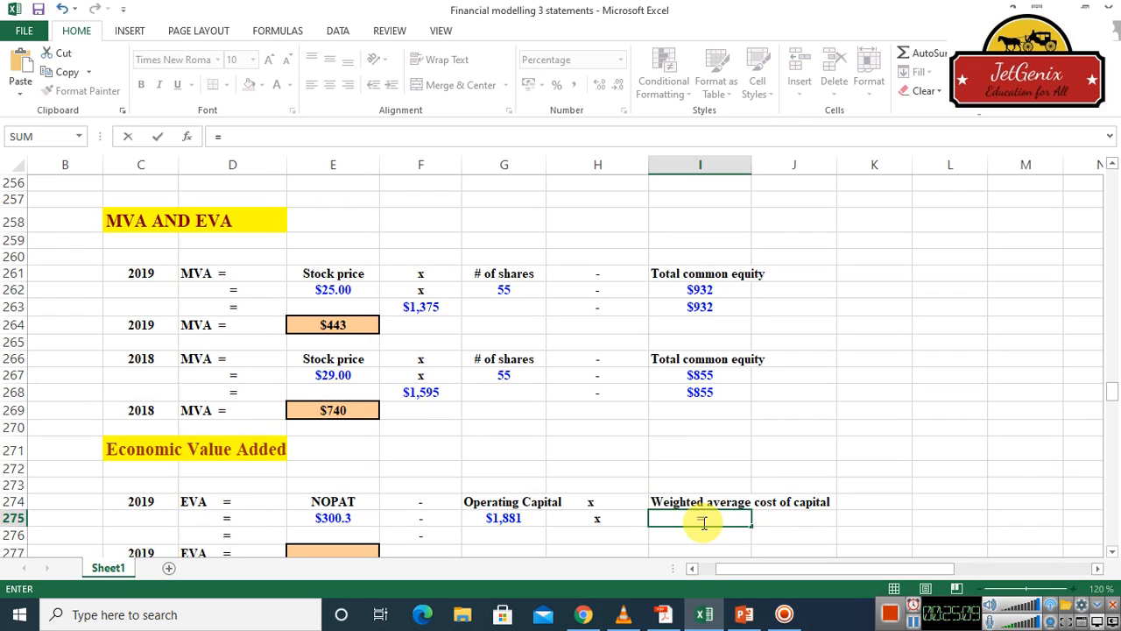
pyautogui.moveTo(1115, 196); pyautogui.dragTo(1115, 196)
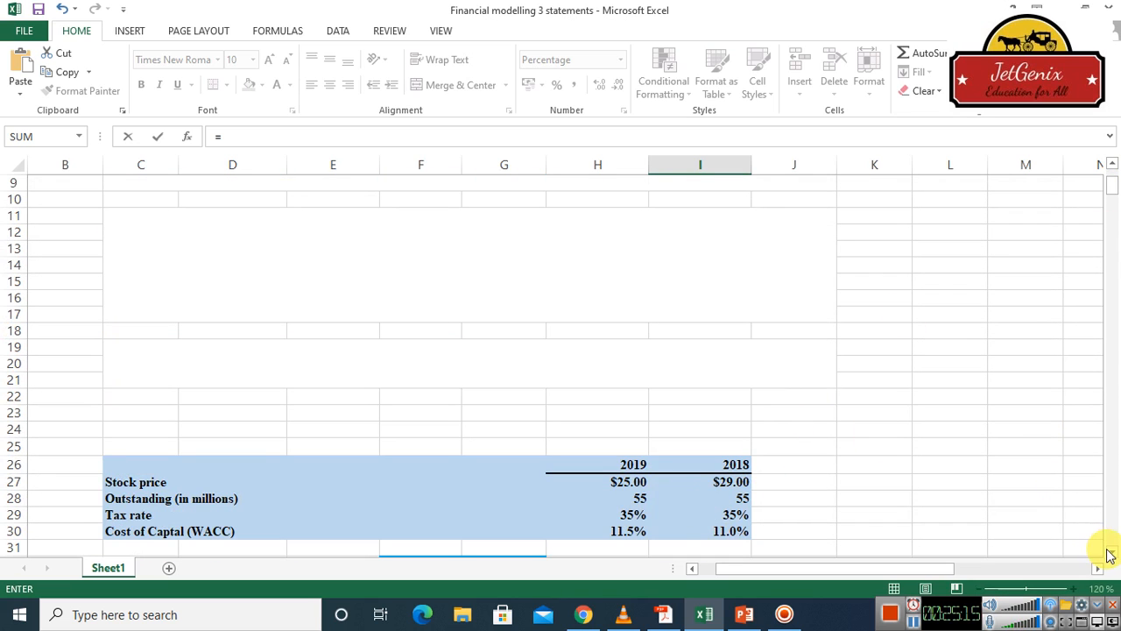
pyautogui.moveTo(1112, 552); pyautogui.dragTo(1111, 553)
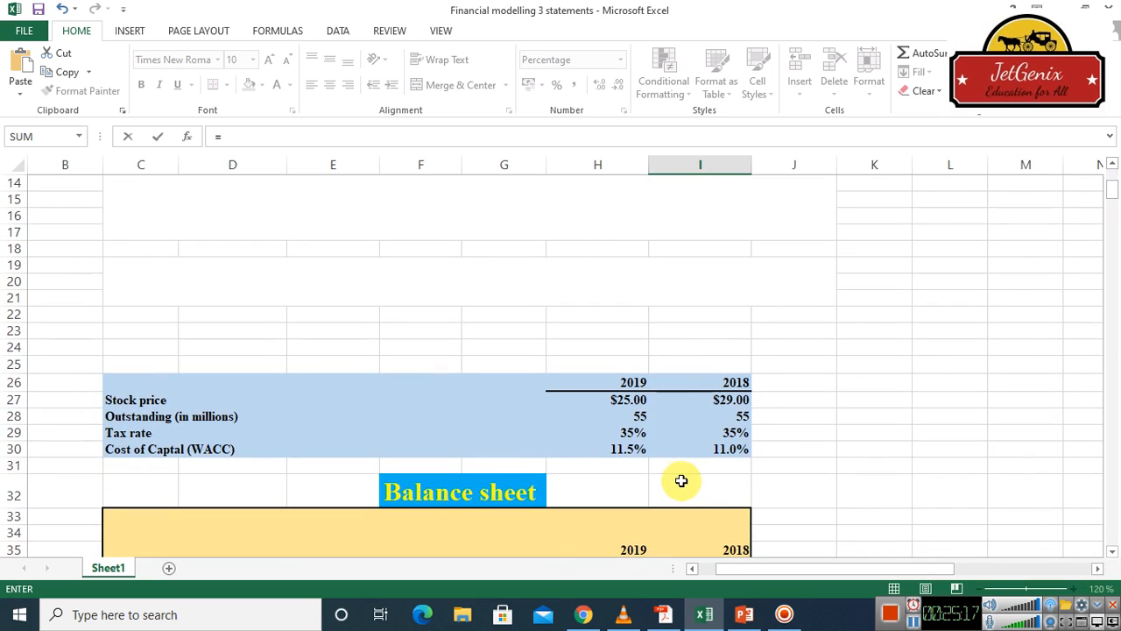
pyautogui.click(630, 450)
pyautogui.press('Return')
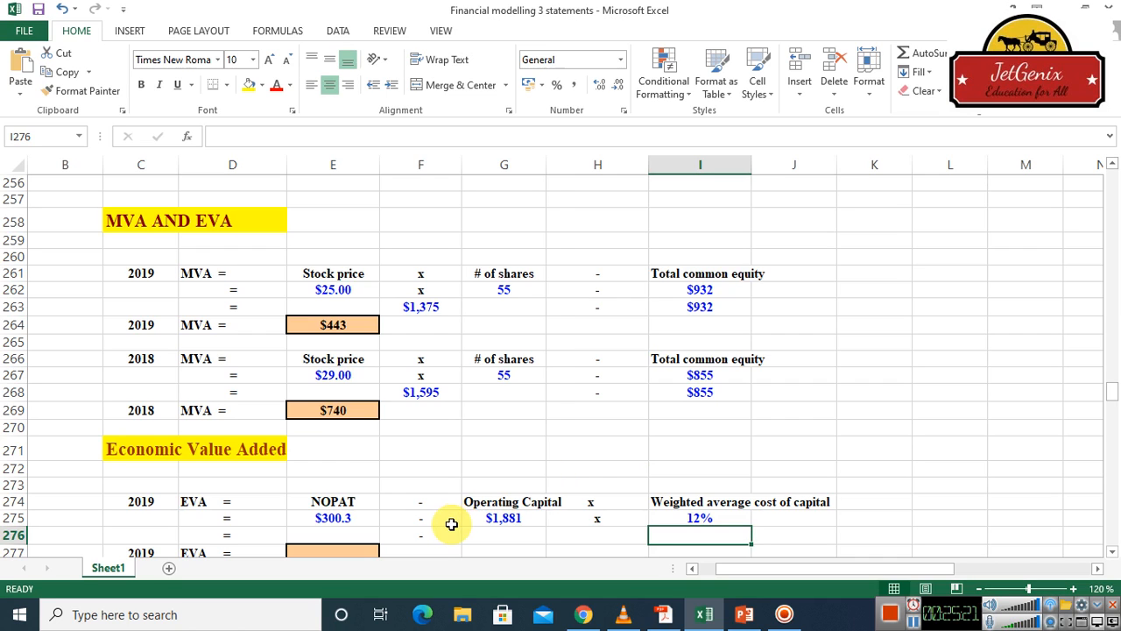
# Carry the 2019 NOPAT down into cell E276 with =E275
pyautogui.click(336, 534)
pyautogui.write('=')
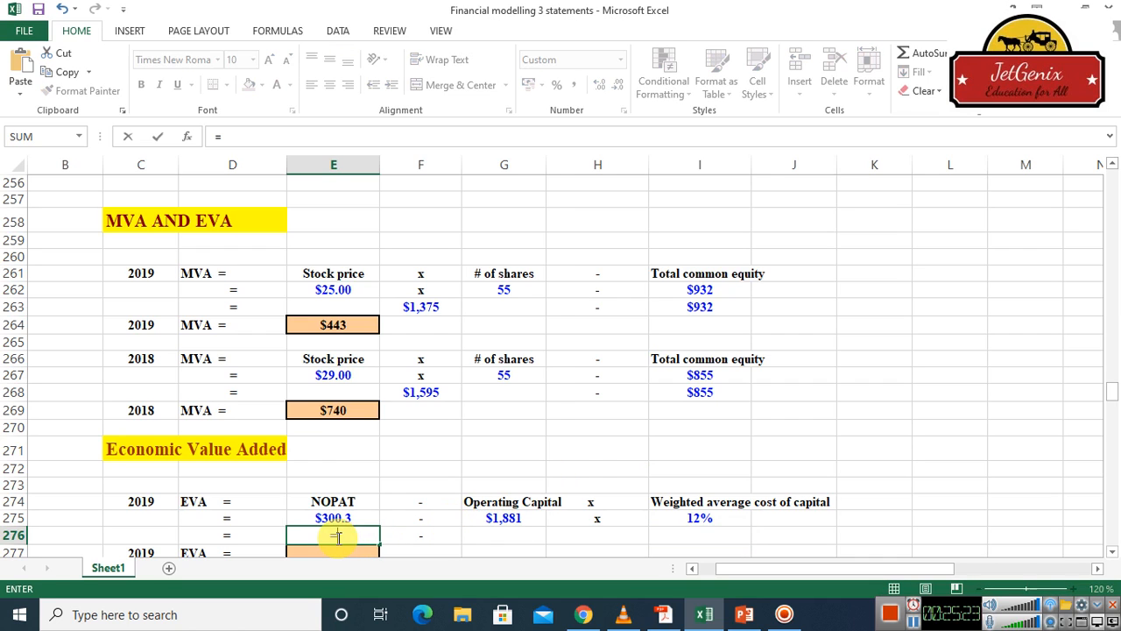
pyautogui.click(333, 518)
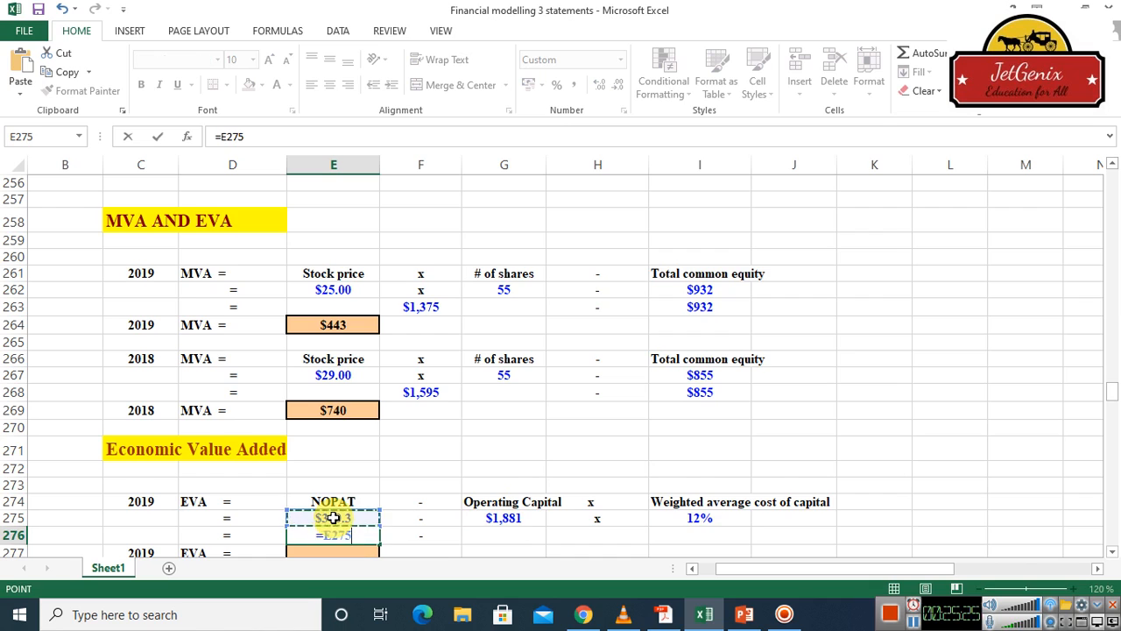
pyautogui.press('Return')
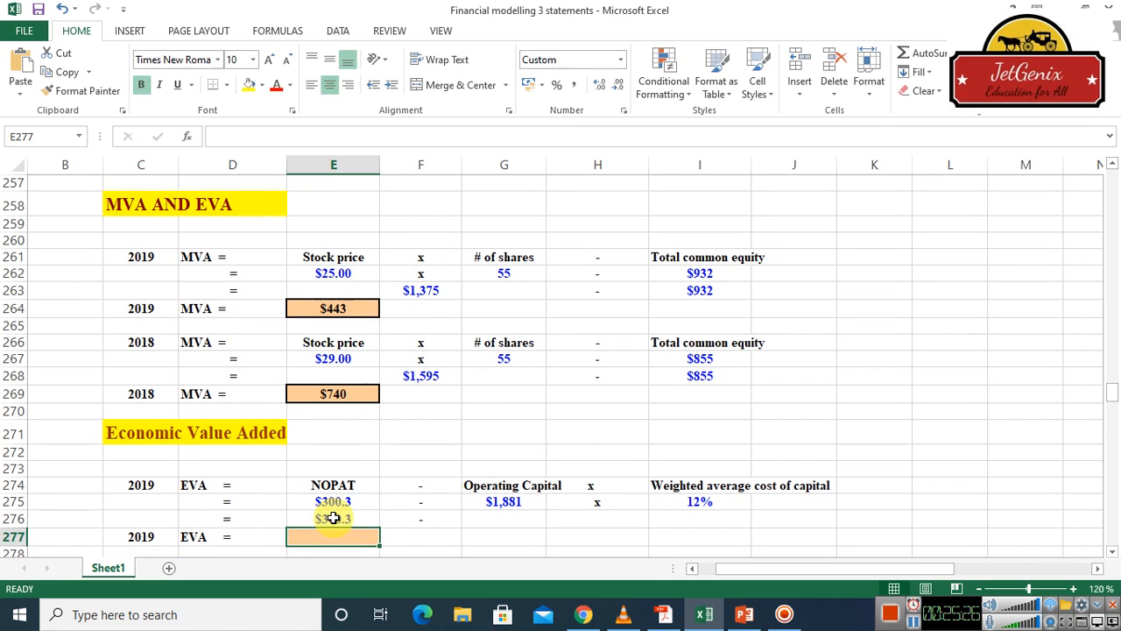
# Format the 2019 weighted average cost of capital in cell I275 to show one decimal place
pyautogui.click(618, 525)
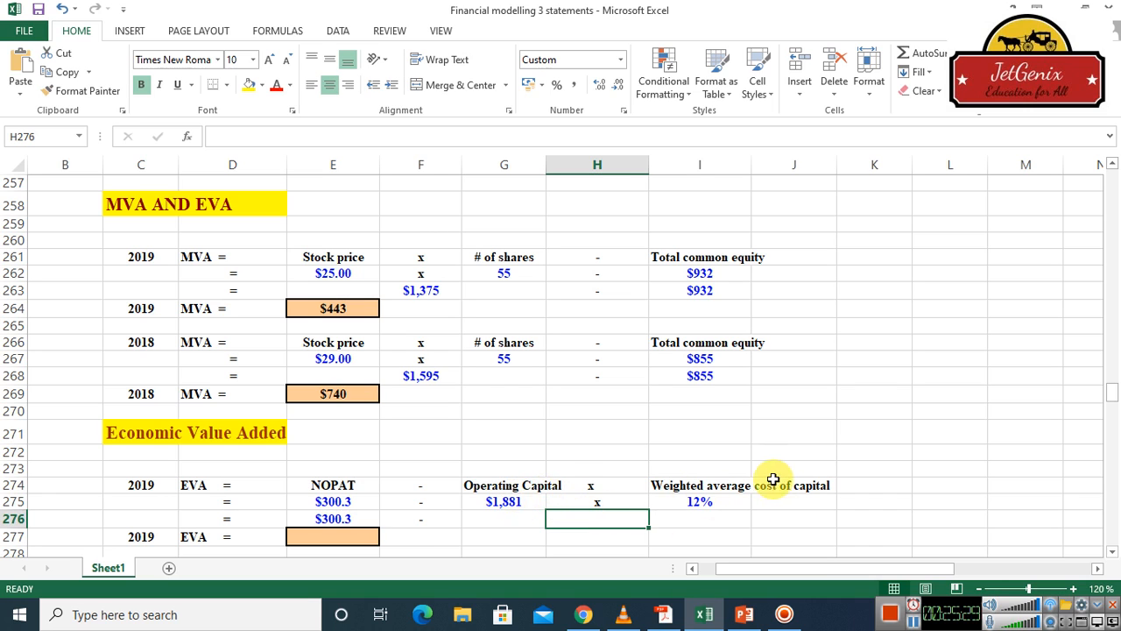
pyautogui.click(705, 501)
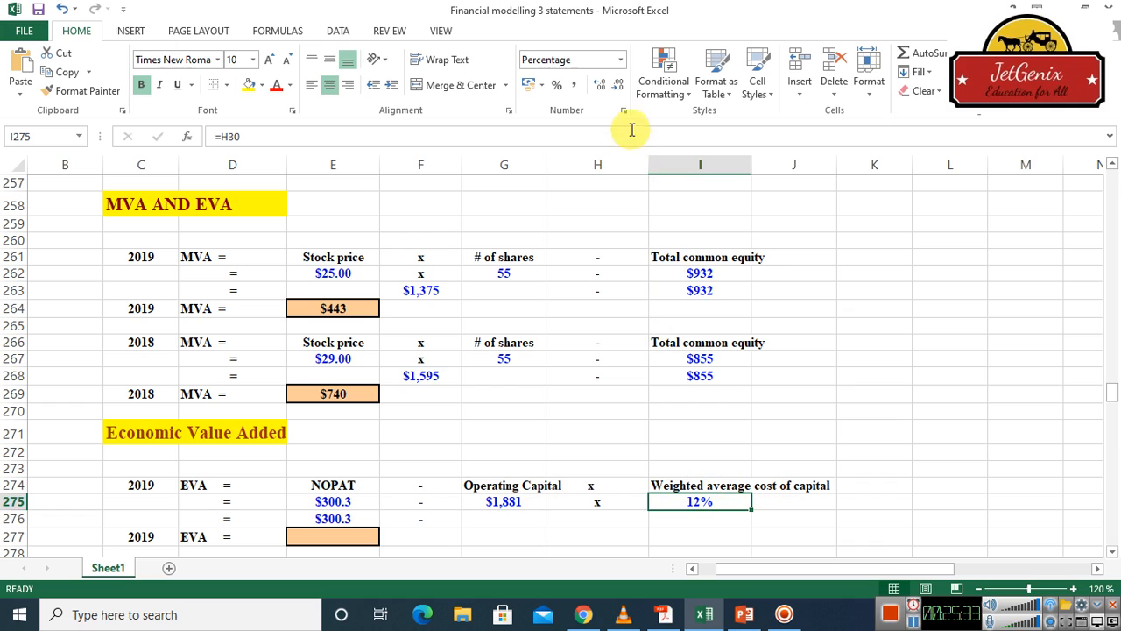
pyautogui.click(601, 87)
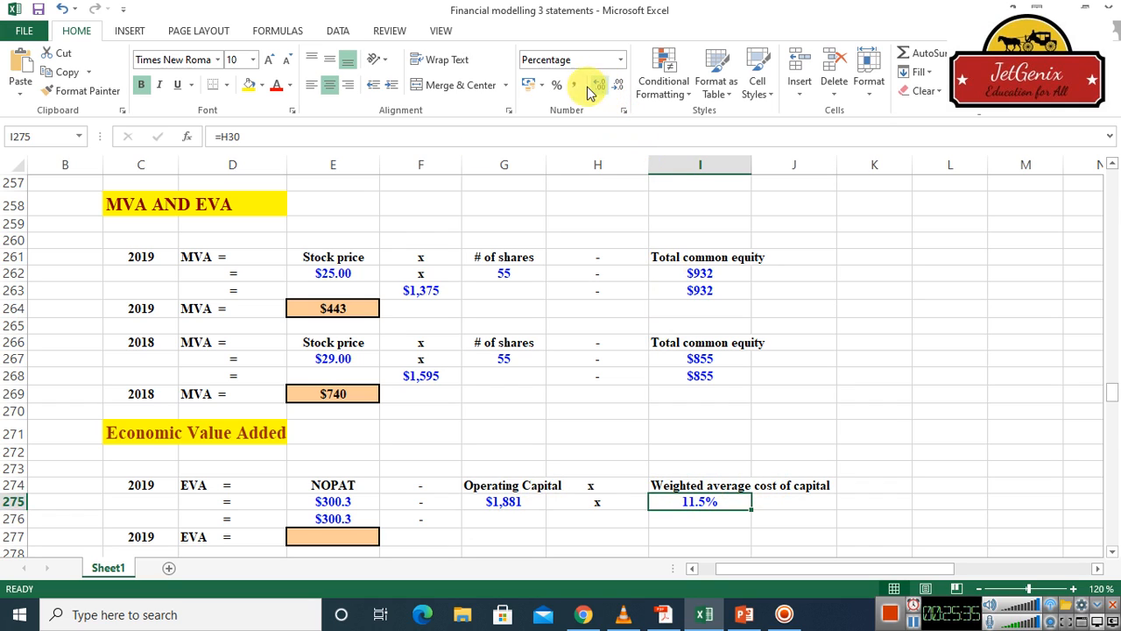
# Calculate the 2019 capital charge in cell H276 by multiplying operating capital G275 by the WACC, using an absolute reference to I275
pyautogui.click(586, 519)
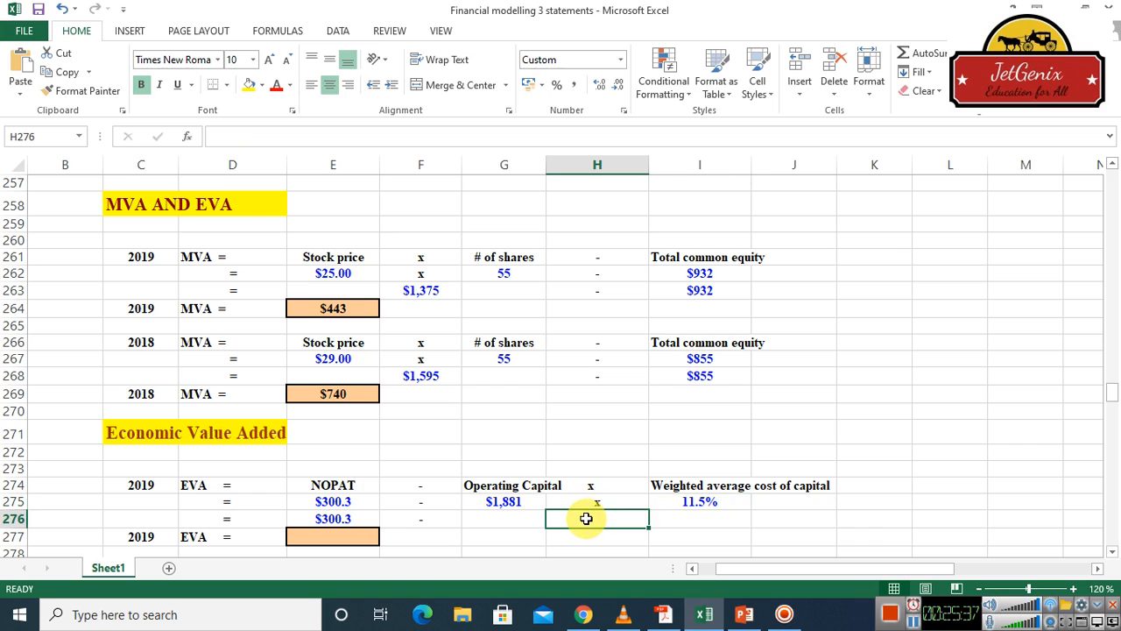
pyautogui.write('=')
pyautogui.click(517, 501)
pyautogui.write('*')
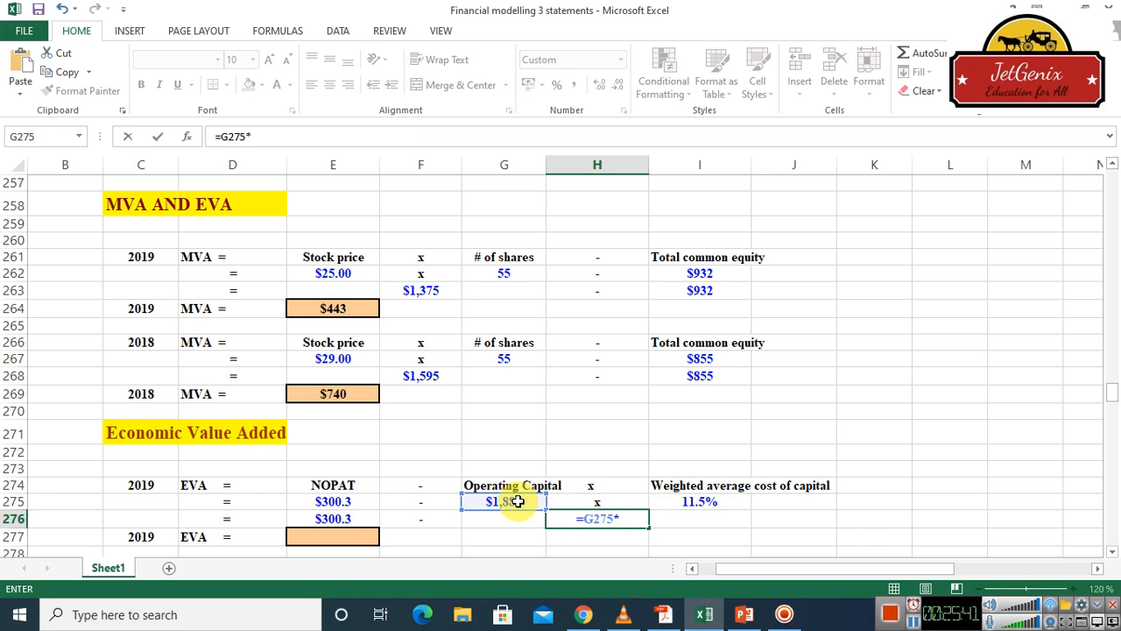
pyautogui.click(720, 503)
pyautogui.press('F4')
pyautogui.press('Return')
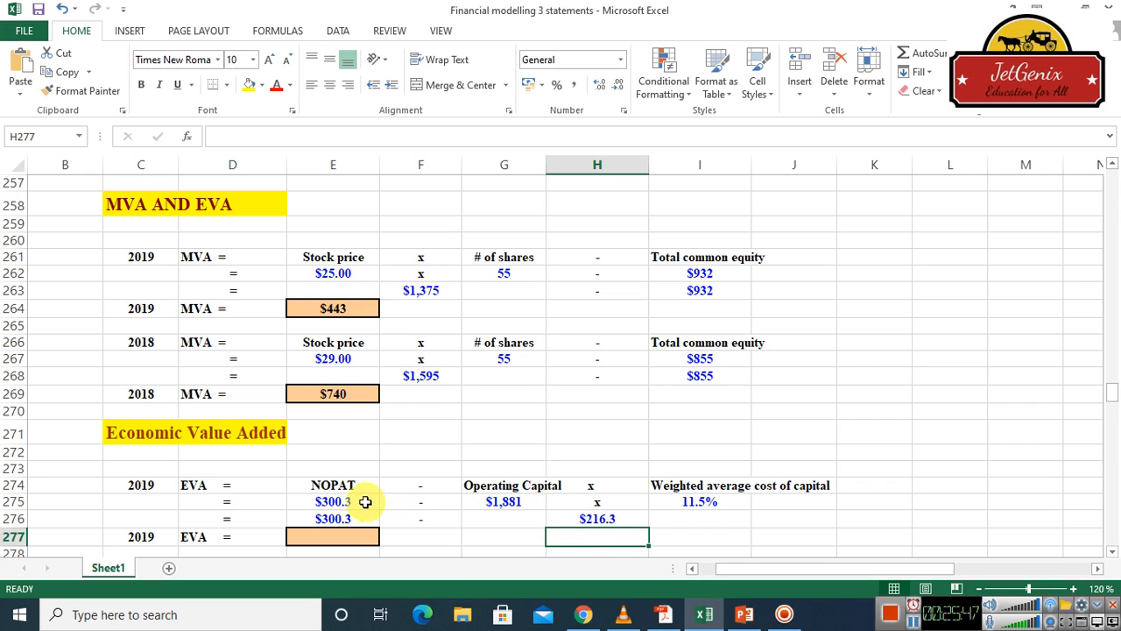
# Calculate the 2019 EVA in cell E277 by subtracting the capital charge from NOPAT with =E276-H276
pyautogui.click(350, 537)
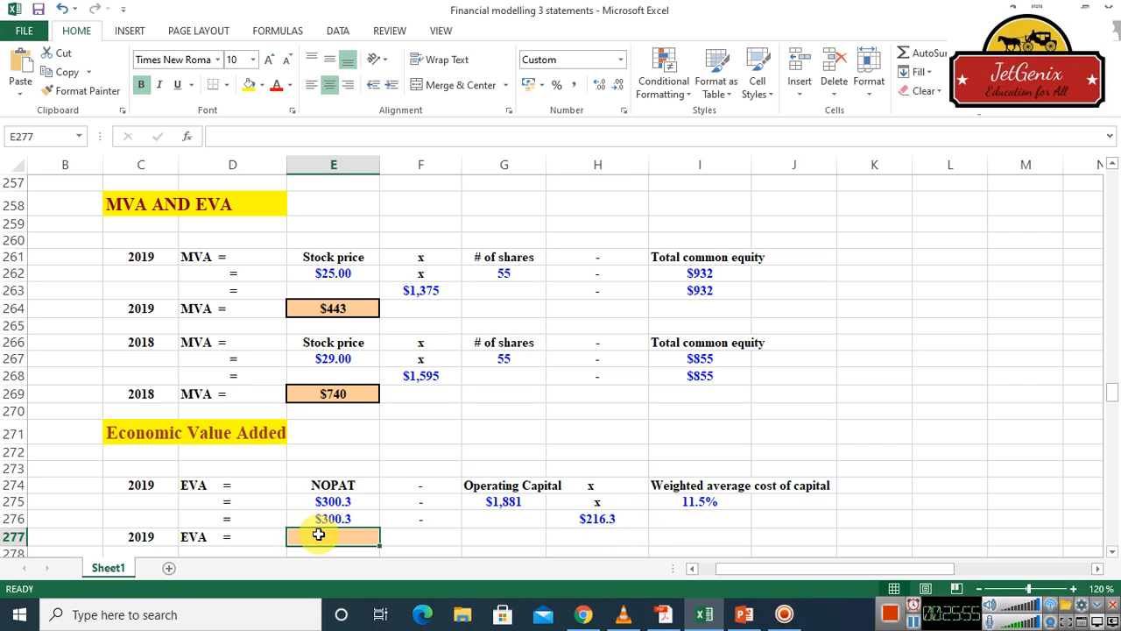
pyautogui.write('=')
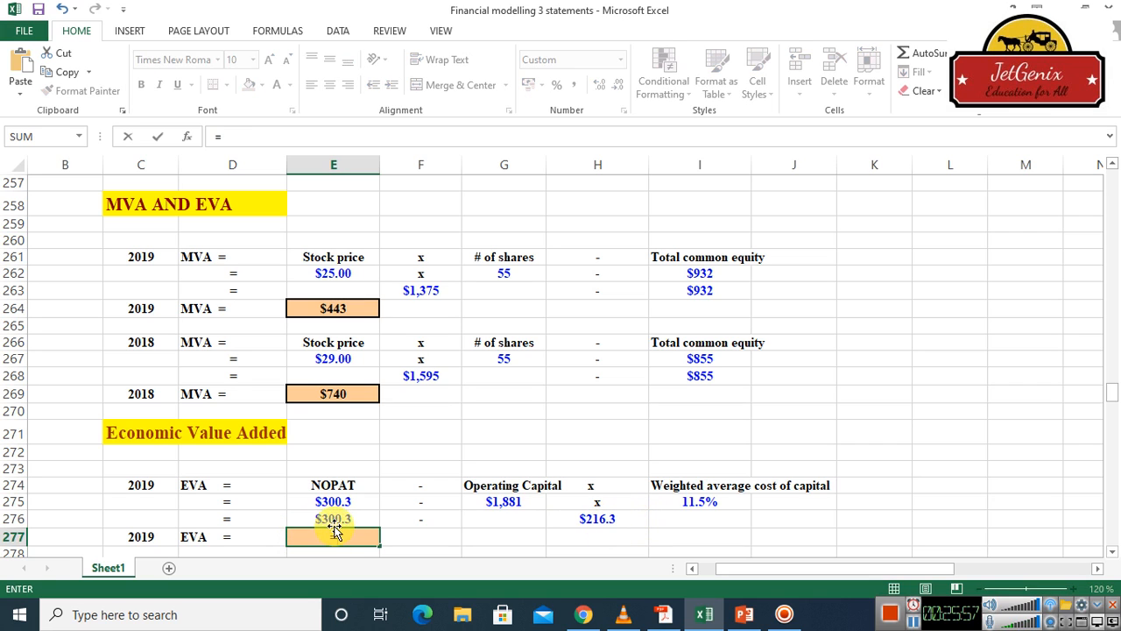
pyautogui.click(331, 518)
pyautogui.write('-')
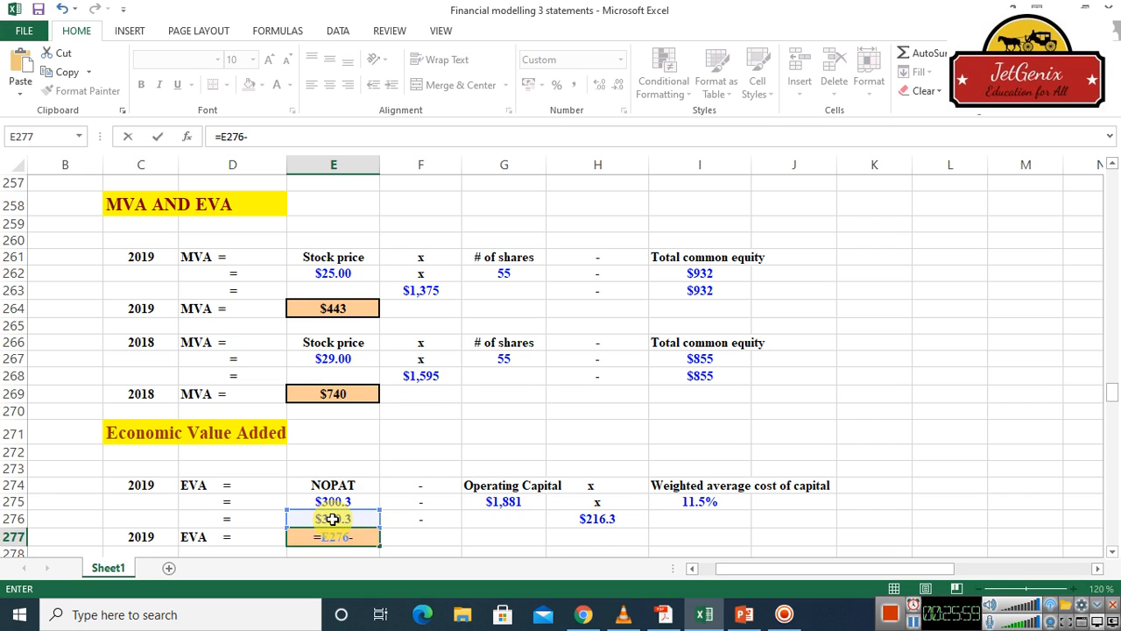
pyautogui.click(604, 519)
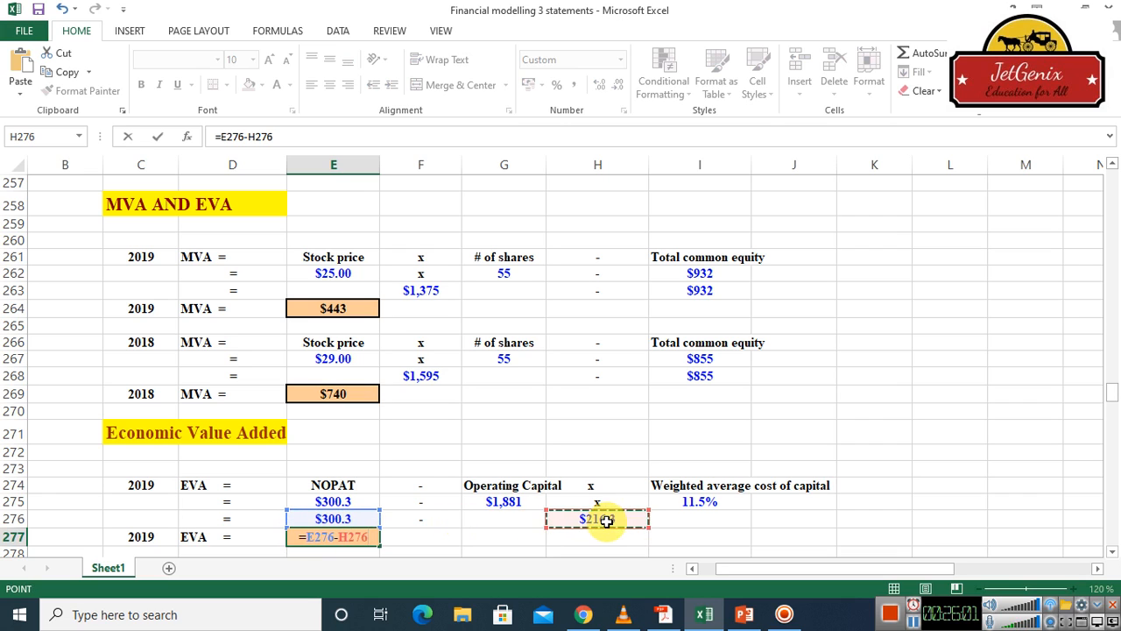
pyautogui.press('Return')
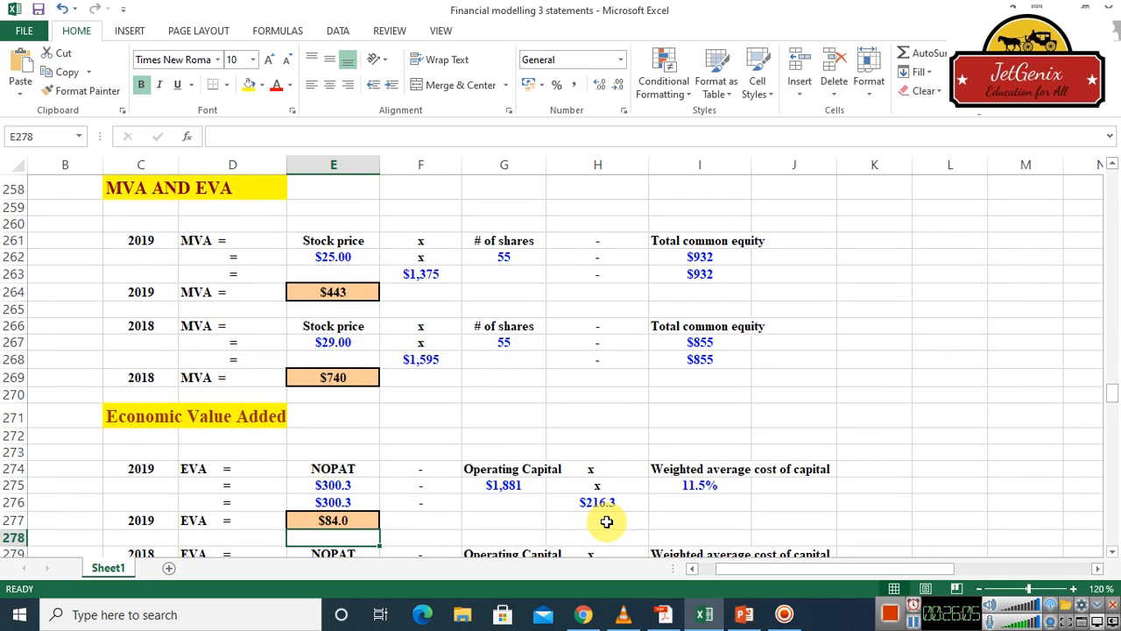
# Link the 2018 NOPAT in the EVA section, cell E280, to the NOPAT result with =E225
pyautogui.click(1112, 551)
pyautogui.click(1112, 553)
pyautogui.click(1112, 553)
pyautogui.click(1112, 553)
pyautogui.click(1112, 552)
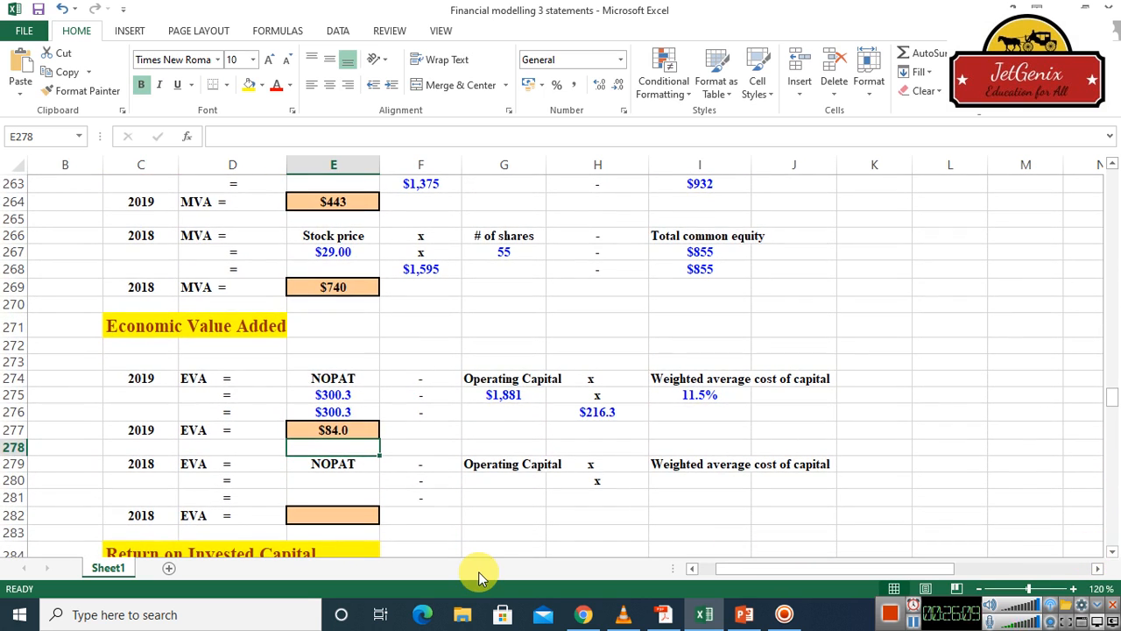
pyautogui.click(342, 482)
pyautogui.write('=')
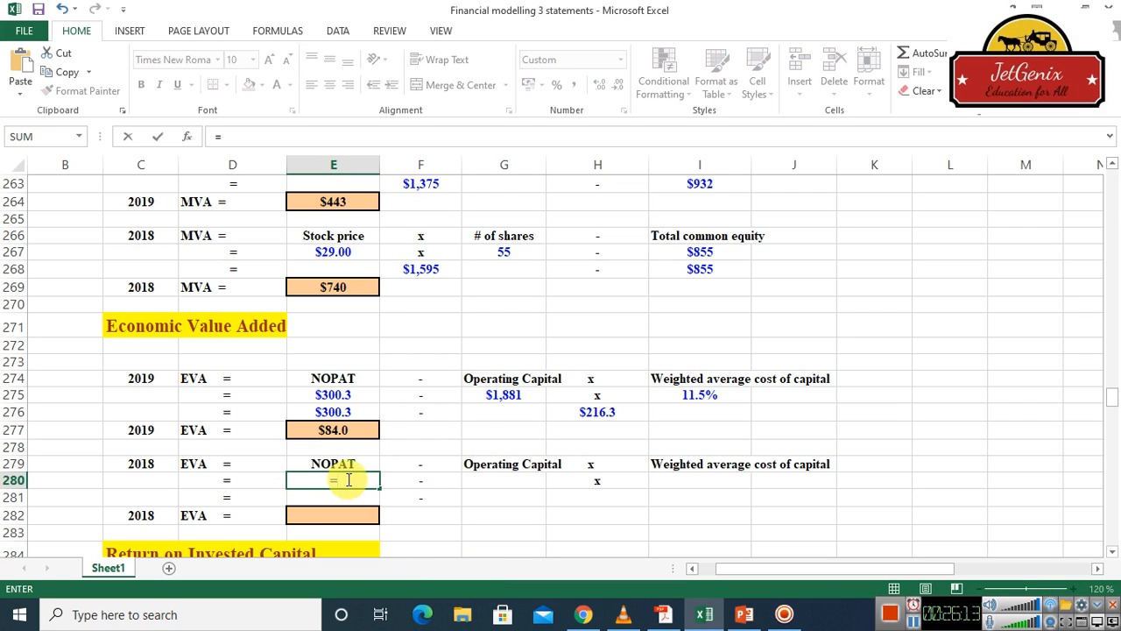
pyautogui.moveTo(1111, 169); pyautogui.dragTo(1111, 170)
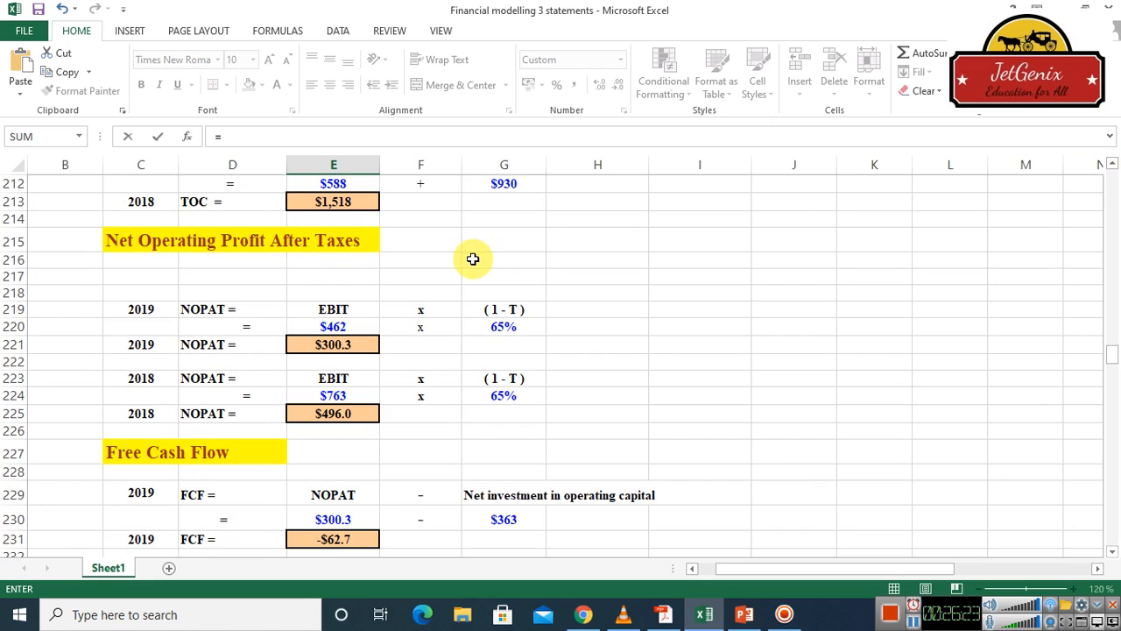
pyautogui.click(346, 416)
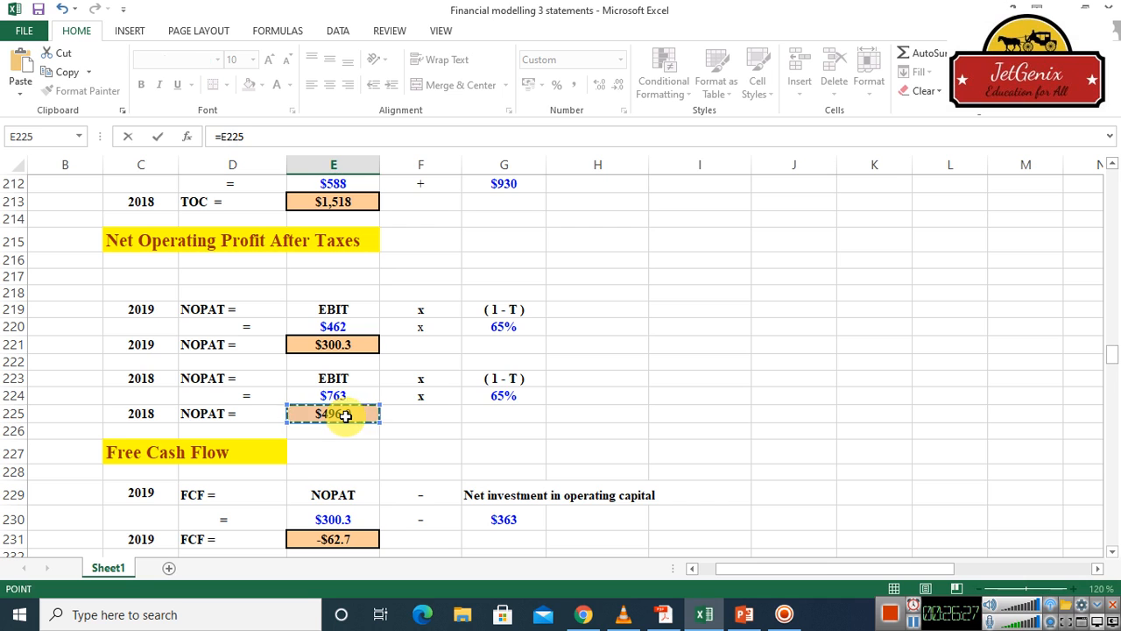
pyautogui.press('Return')
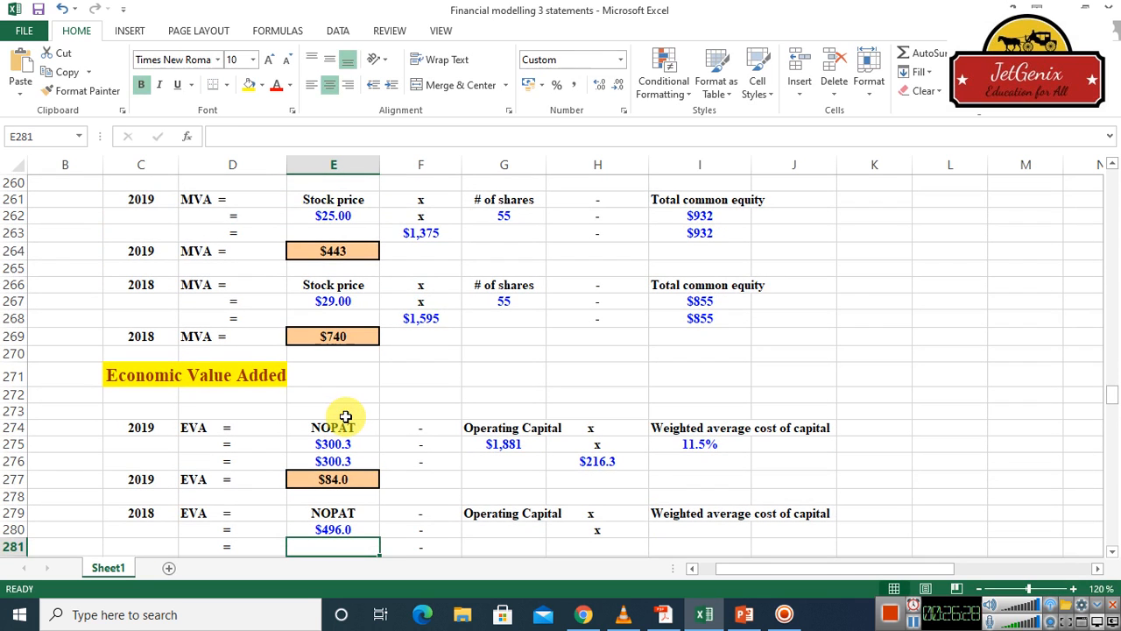
# Link the 2018 operating capital in cell G280 to the total operating capital result with =E213
pyautogui.click(524, 530)
pyautogui.write('=')
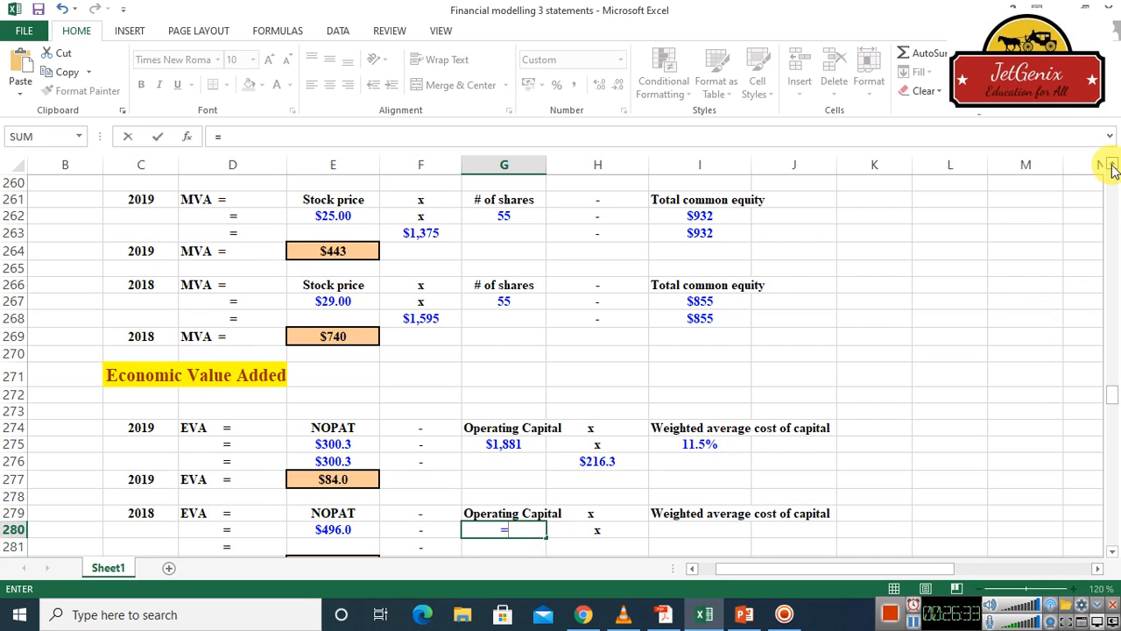
pyautogui.moveTo(1111, 166); pyautogui.dragTo(1110, 166)
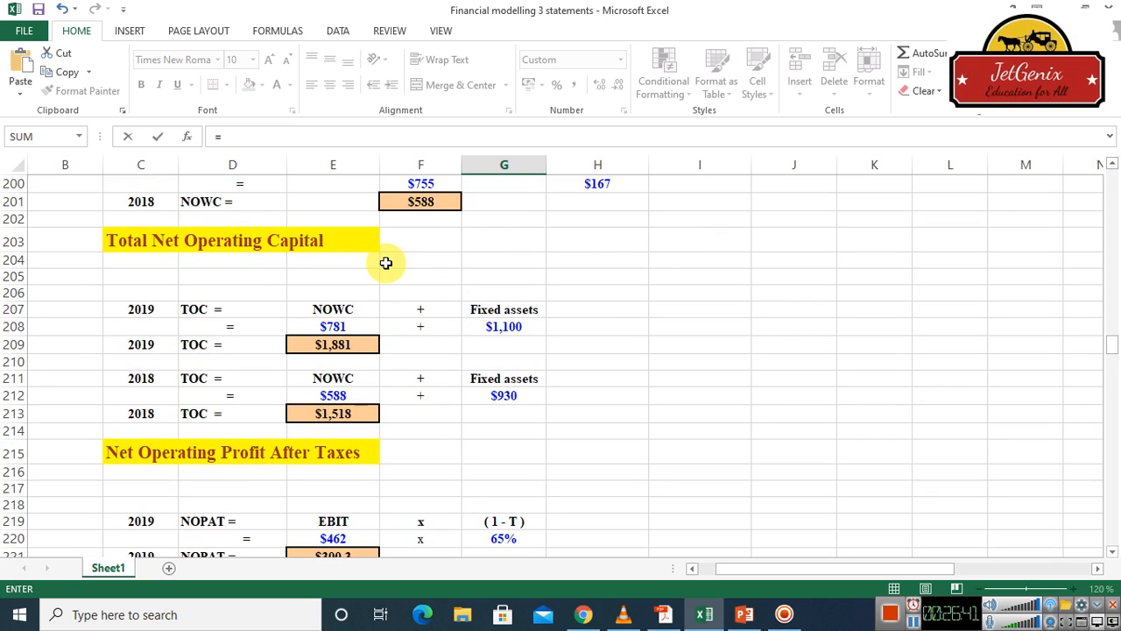
pyautogui.click(346, 416)
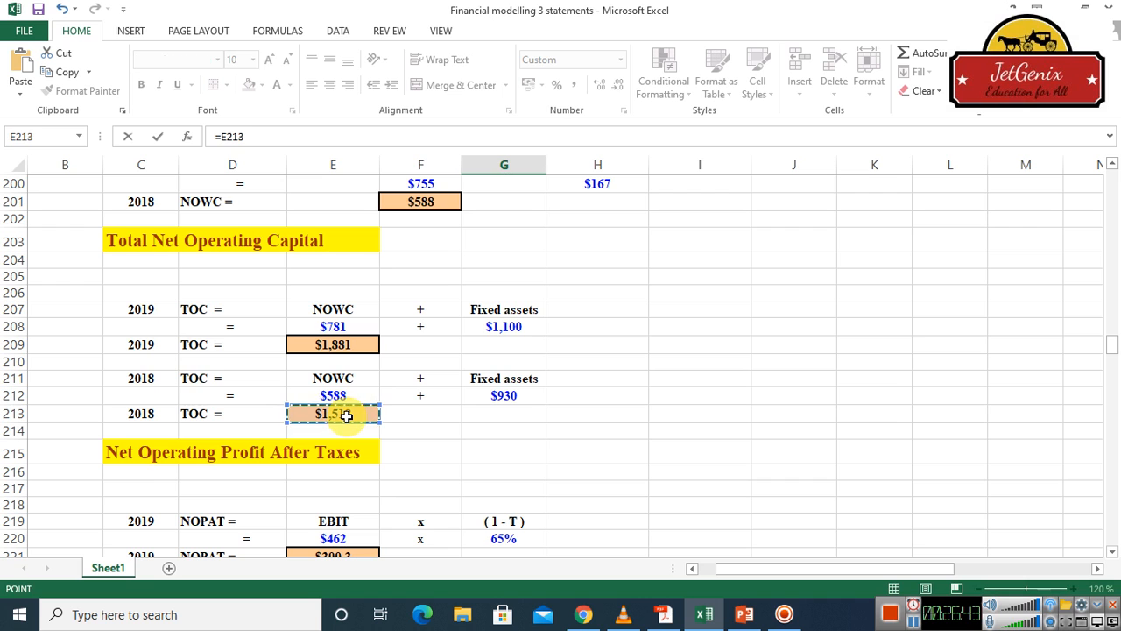
pyautogui.press('Return')
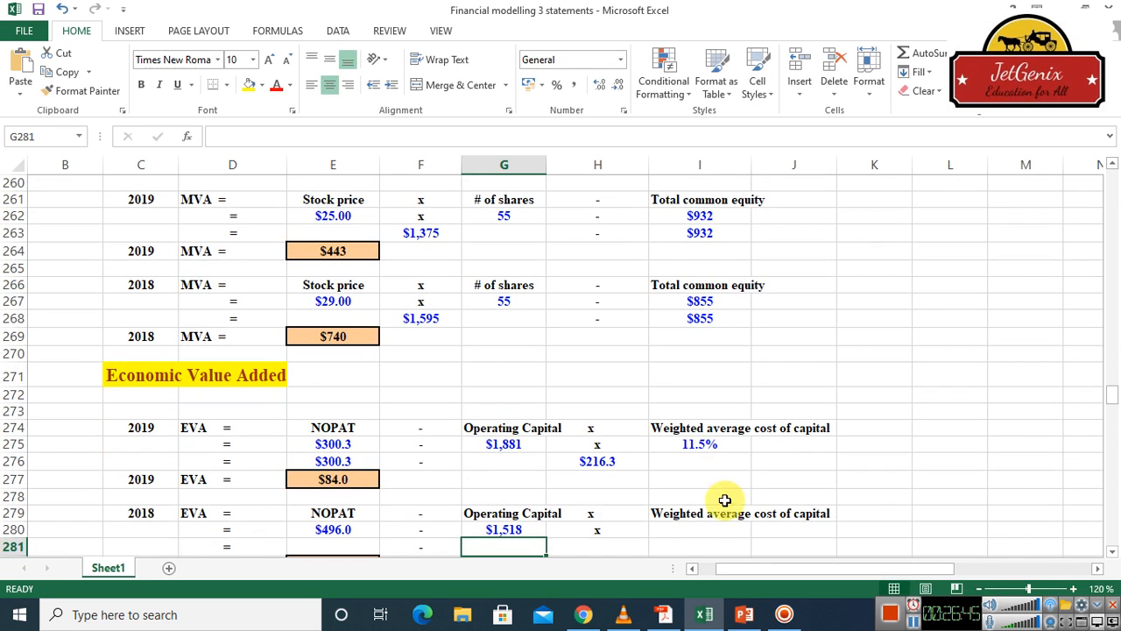
# Link the 2018 weighted average cost of capital in cell I280 to the 2018 WACC input in I30
pyautogui.click(676, 534)
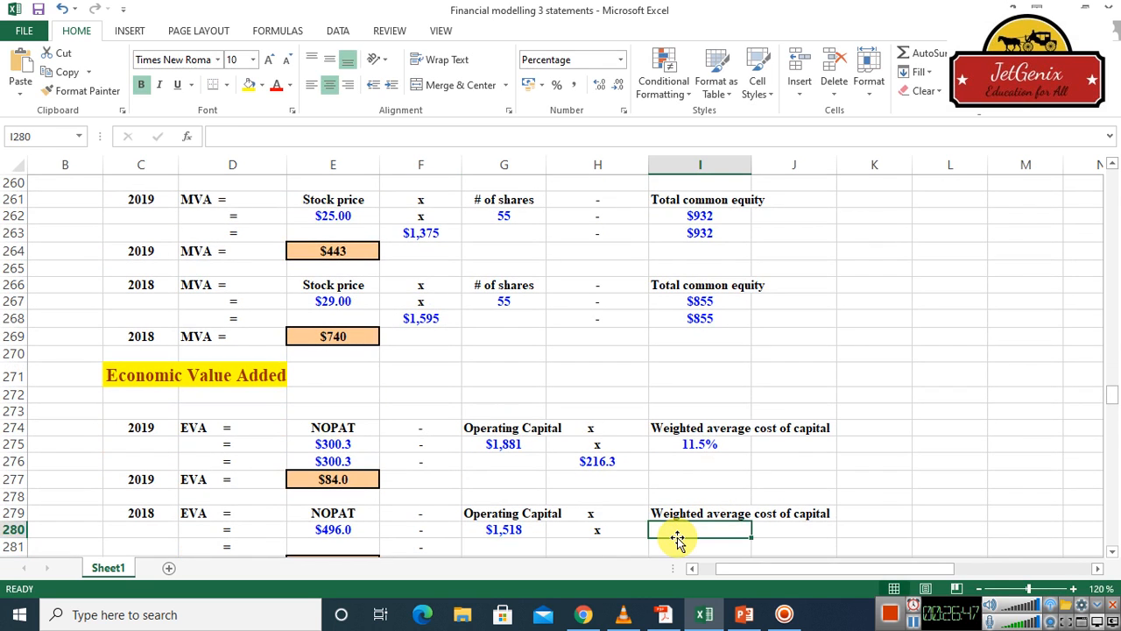
pyautogui.write('=')
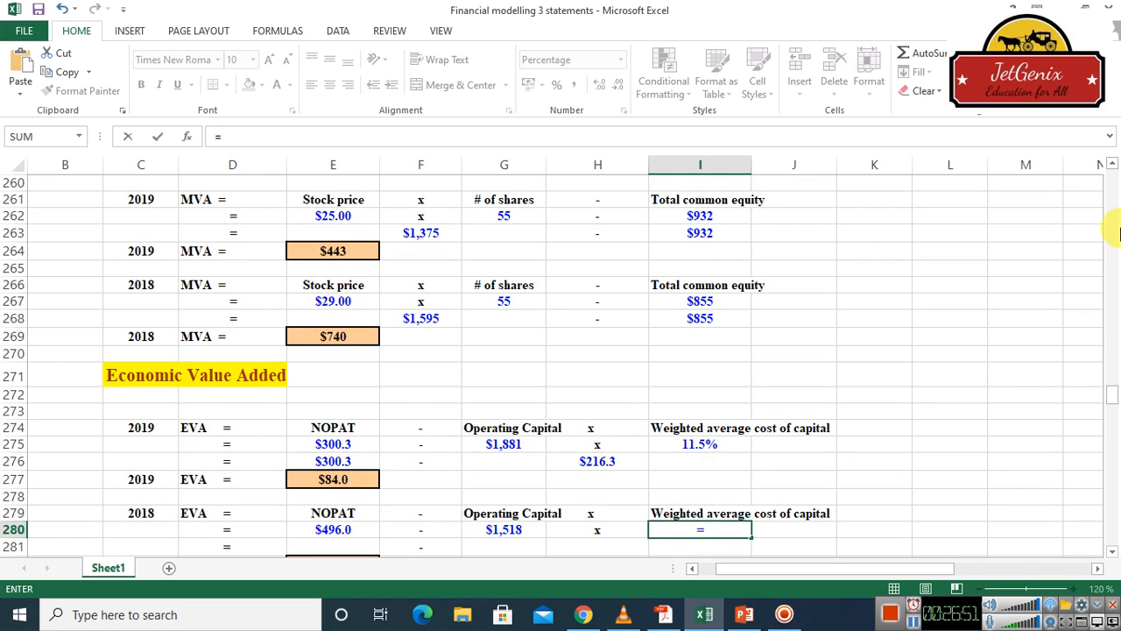
pyautogui.click(1116, 219)
pyautogui.click(1112, 216)
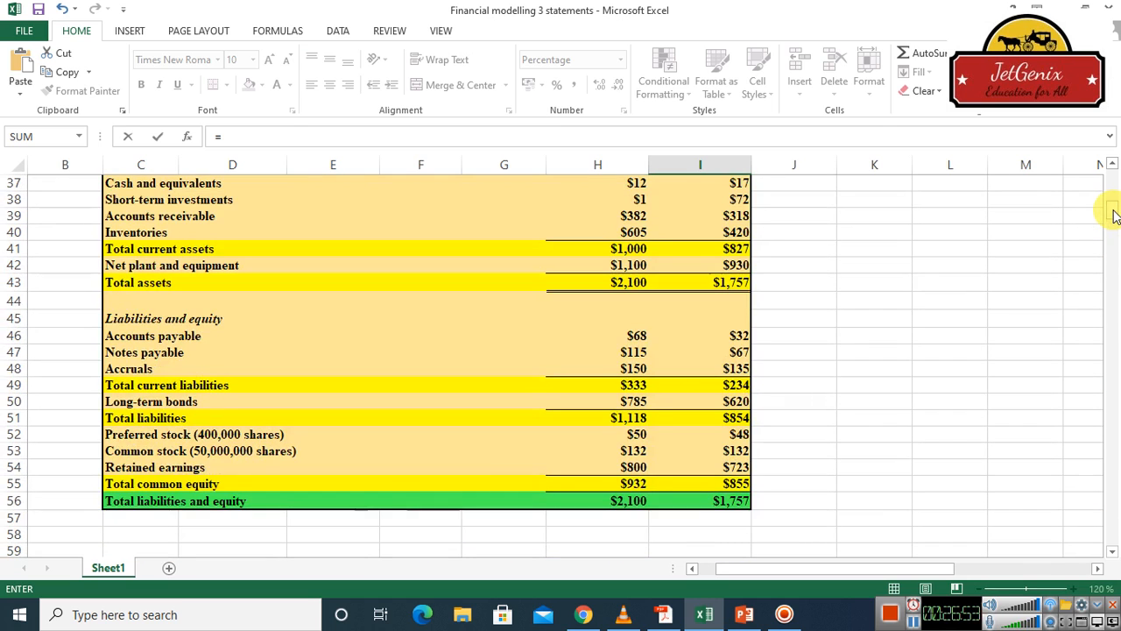
pyautogui.moveTo(1112, 216); pyautogui.dragTo(1113, 196)
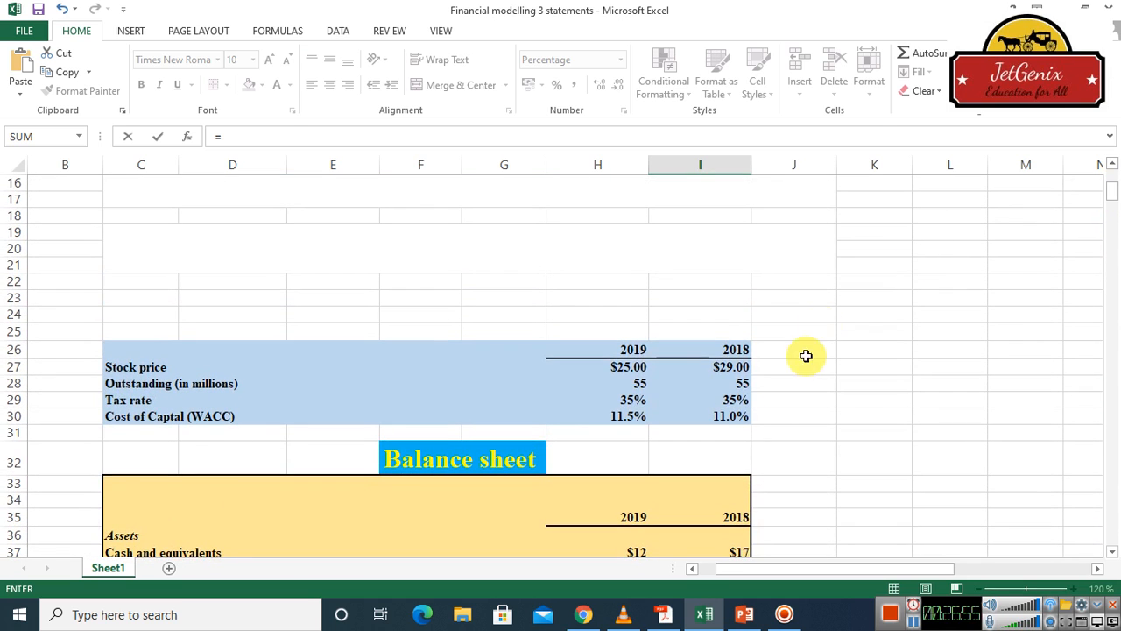
pyautogui.click(726, 417)
pyautogui.press('Return')
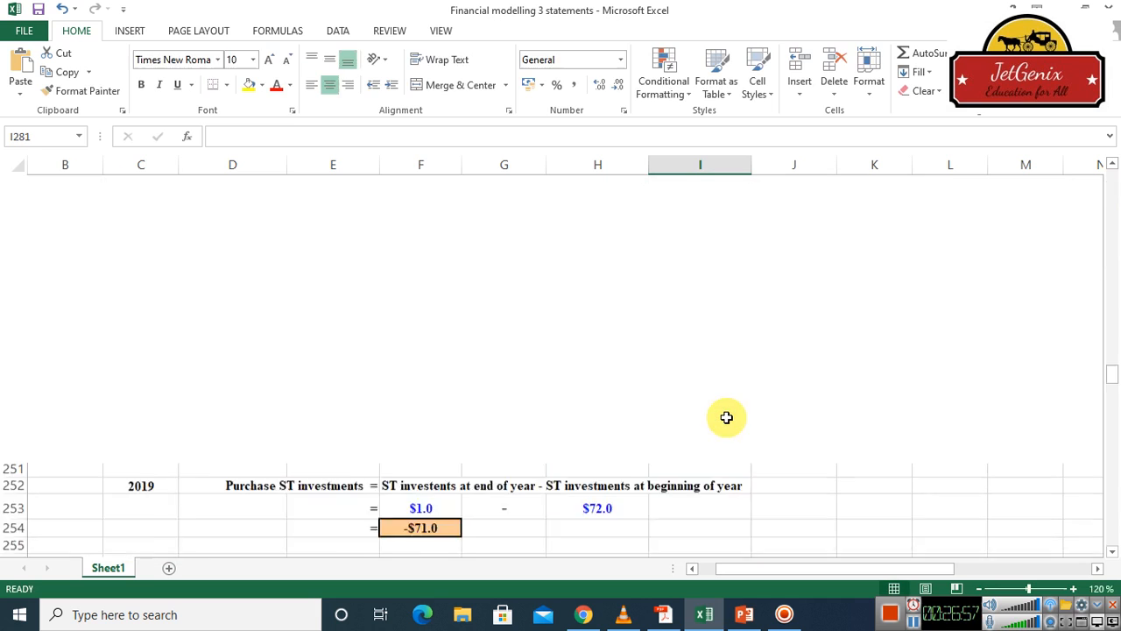
# Carry the 2018 NOPAT down into cell E281 with =E280
pyautogui.click(1112, 553)
pyautogui.click(1111, 554)
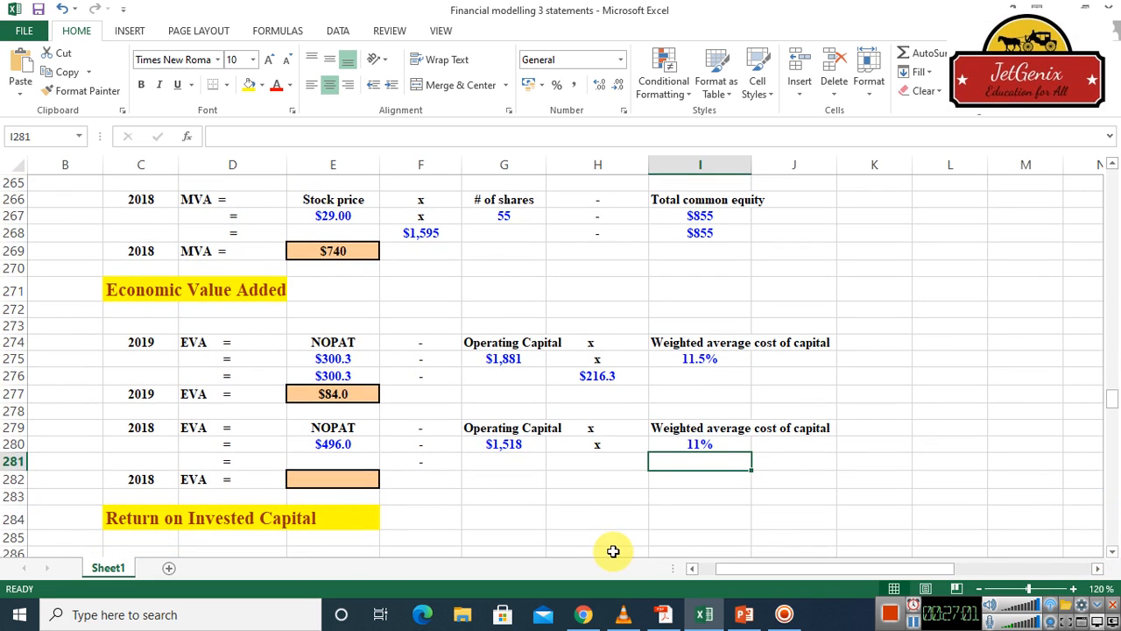
pyautogui.click(594, 466)
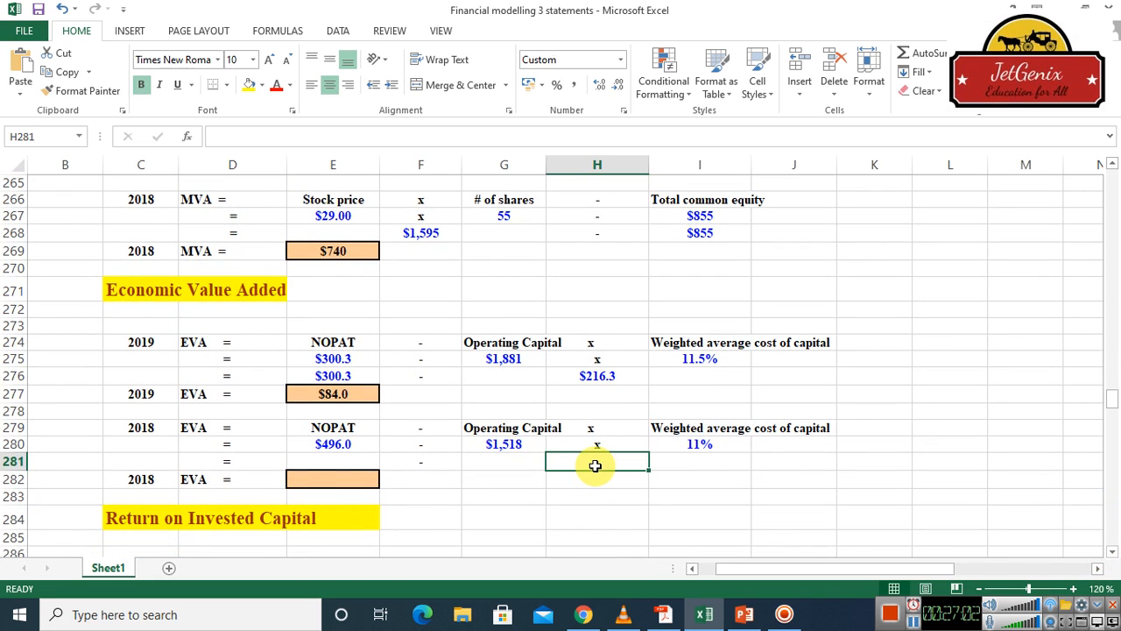
pyautogui.click(336, 462)
pyautogui.write('=')
pyautogui.click(332, 444)
pyautogui.press('Return')
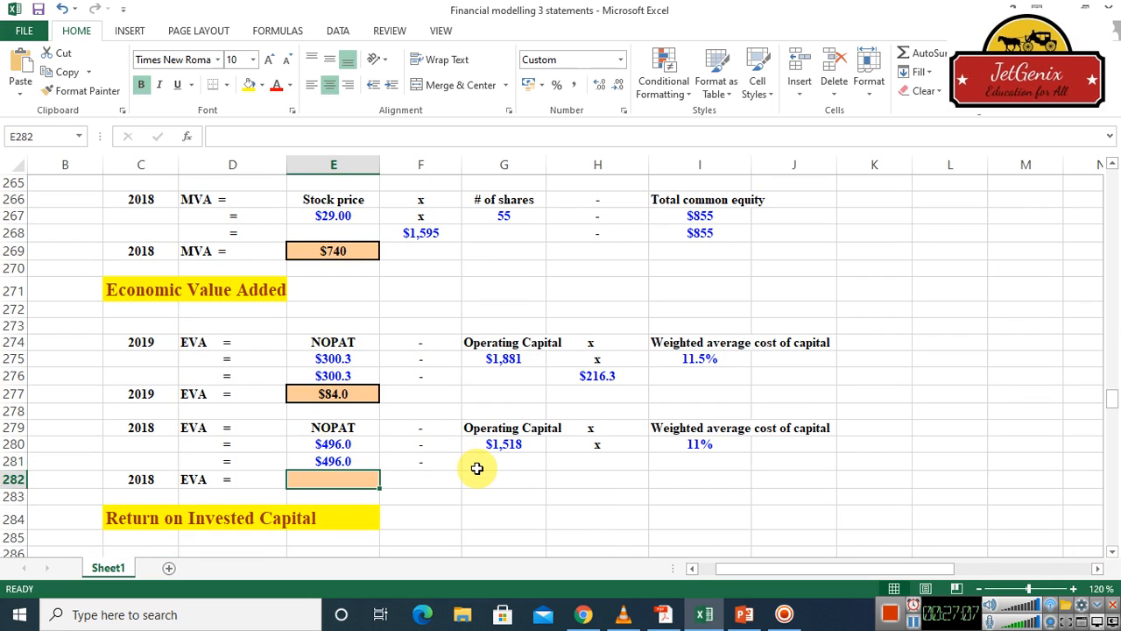
# Calculate the 2018 capital charge in cell H281 by multiplying operating capital by the WACC with =G280*I280
pyautogui.click(507, 462)
pyautogui.click(620, 464)
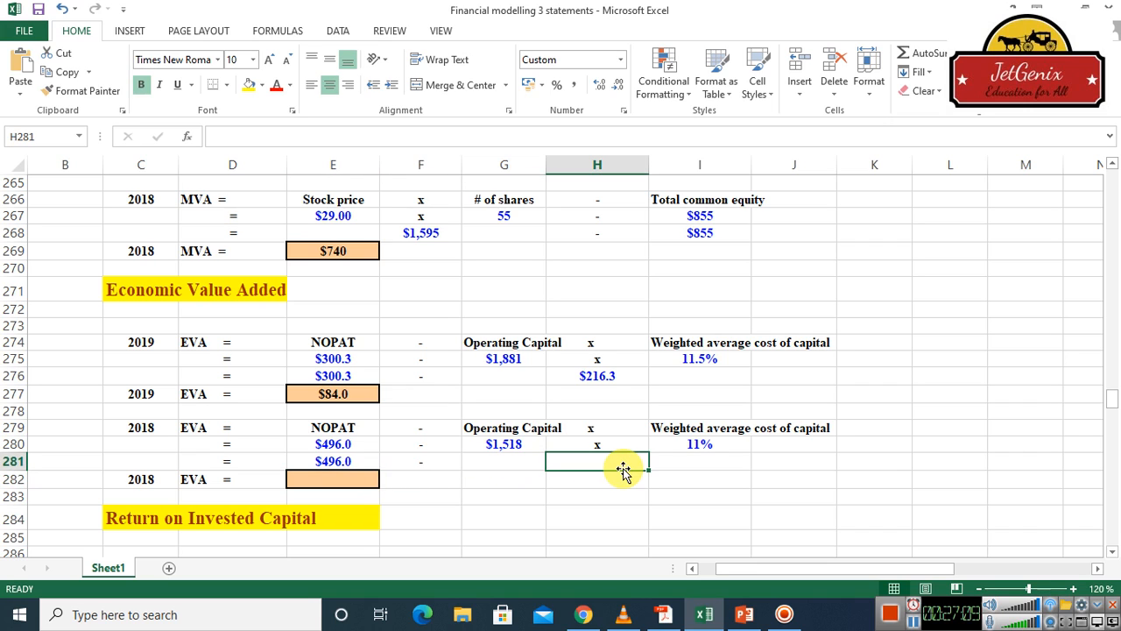
pyautogui.write('=')
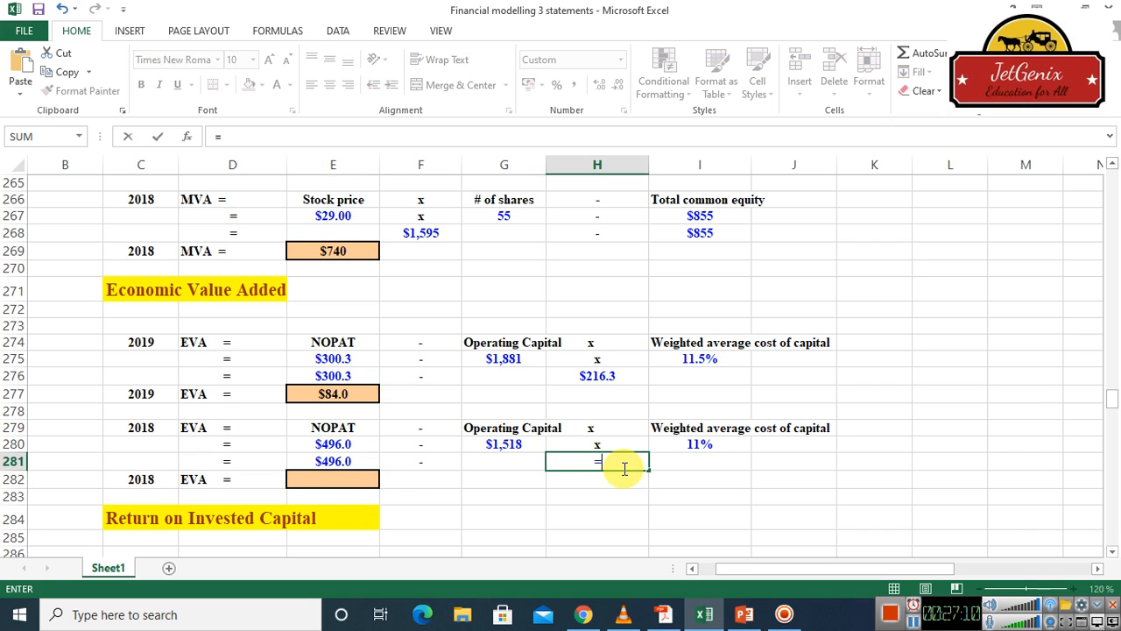
pyautogui.click(508, 444)
pyautogui.write('*')
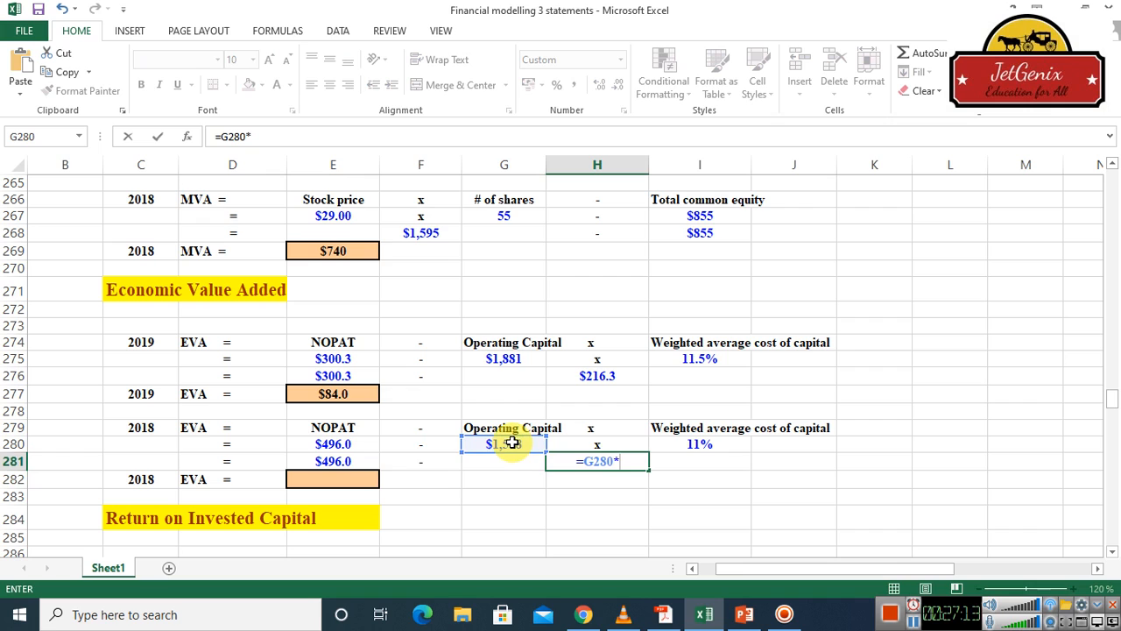
pyautogui.click(701, 444)
pyautogui.press('Return')
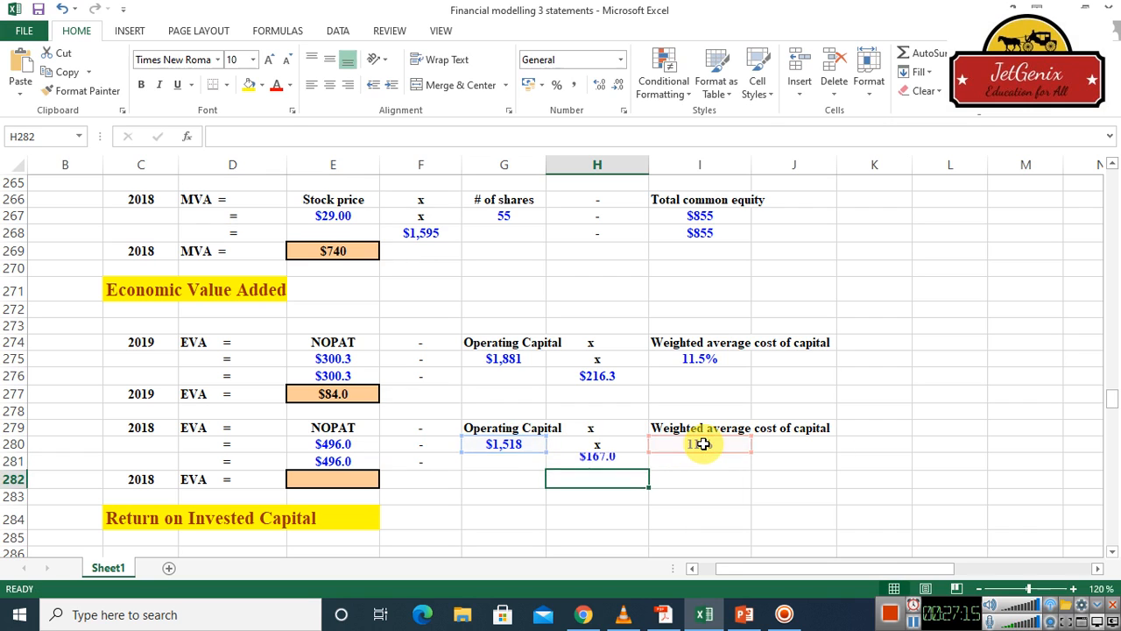
# Calculate the 2018 EVA in cell E282 by subtracting the capital charge from NOPAT with =E281-H281
pyautogui.click(337, 479)
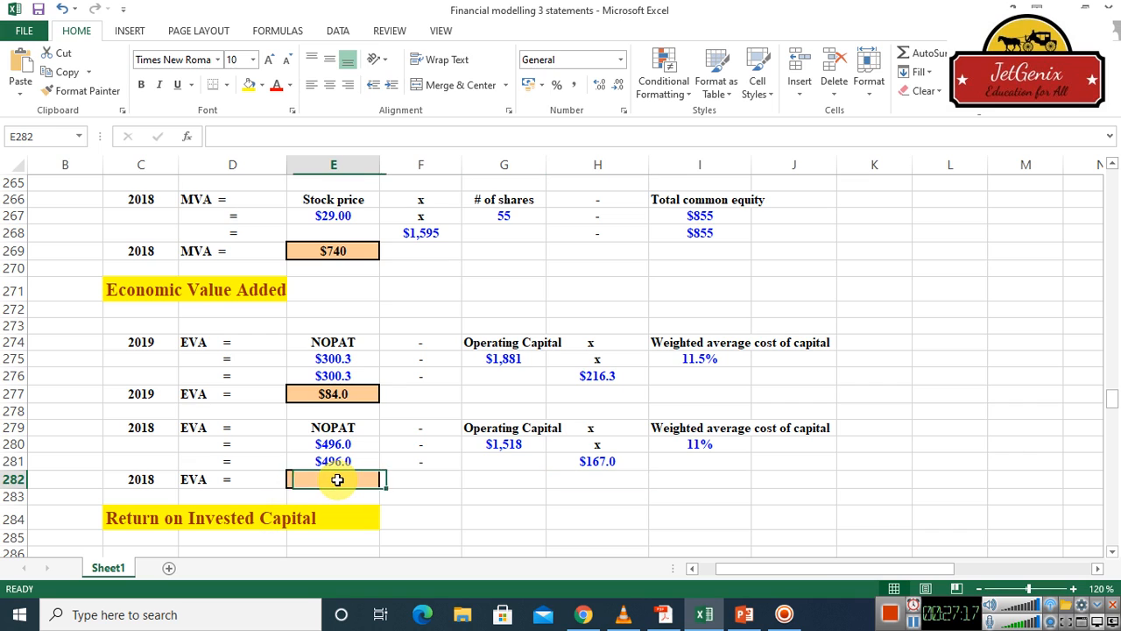
pyautogui.write('=')
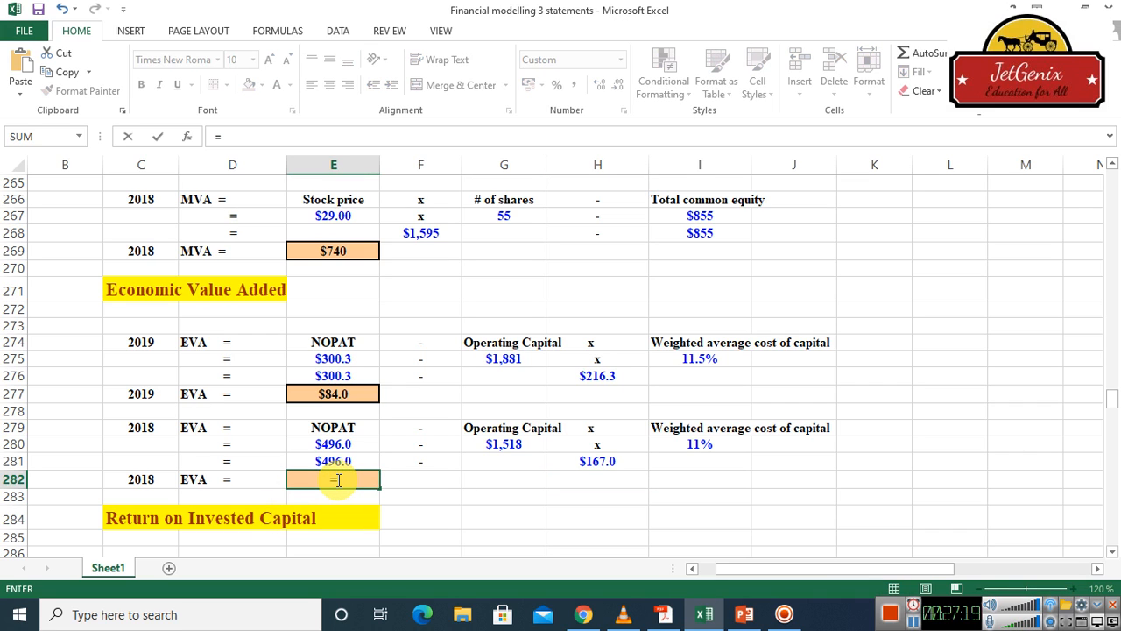
pyautogui.click(343, 463)
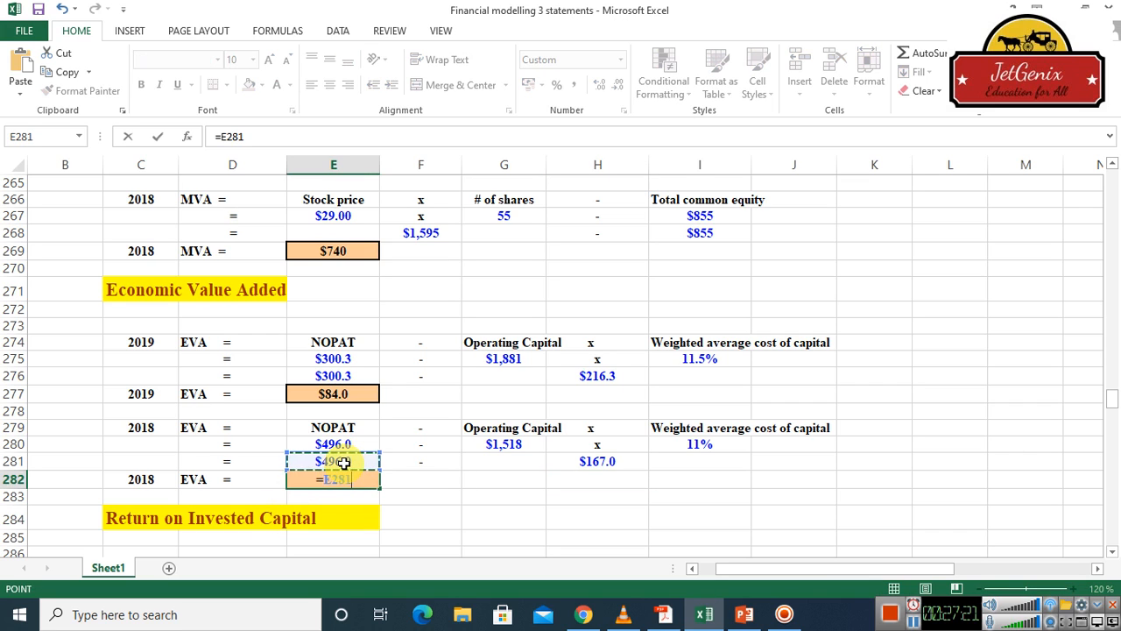
pyautogui.write('-')
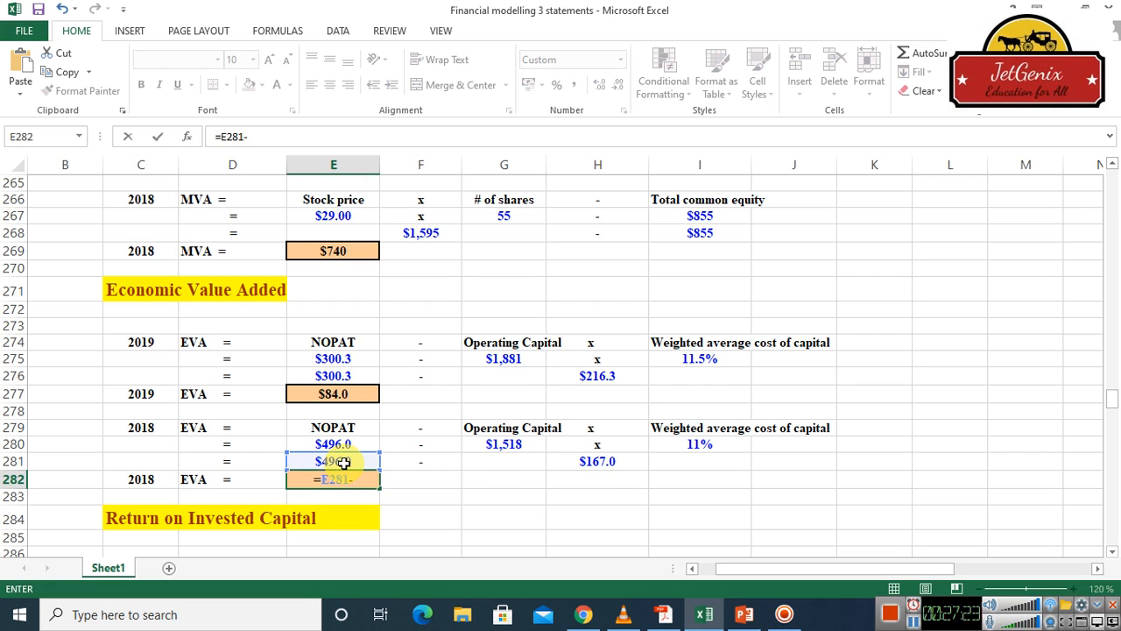
pyautogui.click(602, 460)
pyautogui.press('Return')
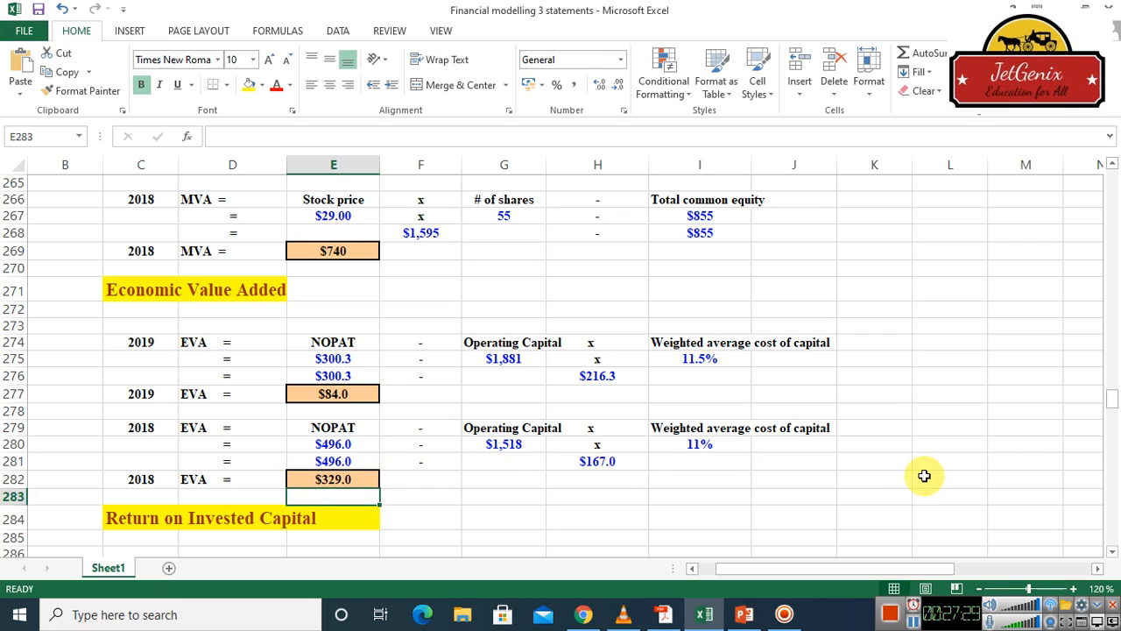
# Link the 2019 NOPAT in the Return on Invested Capital section, cell E288, to the EVA section's NOPAT with =E275
pyautogui.click(1113, 552)
pyautogui.scroll(-3, 1110, 558)
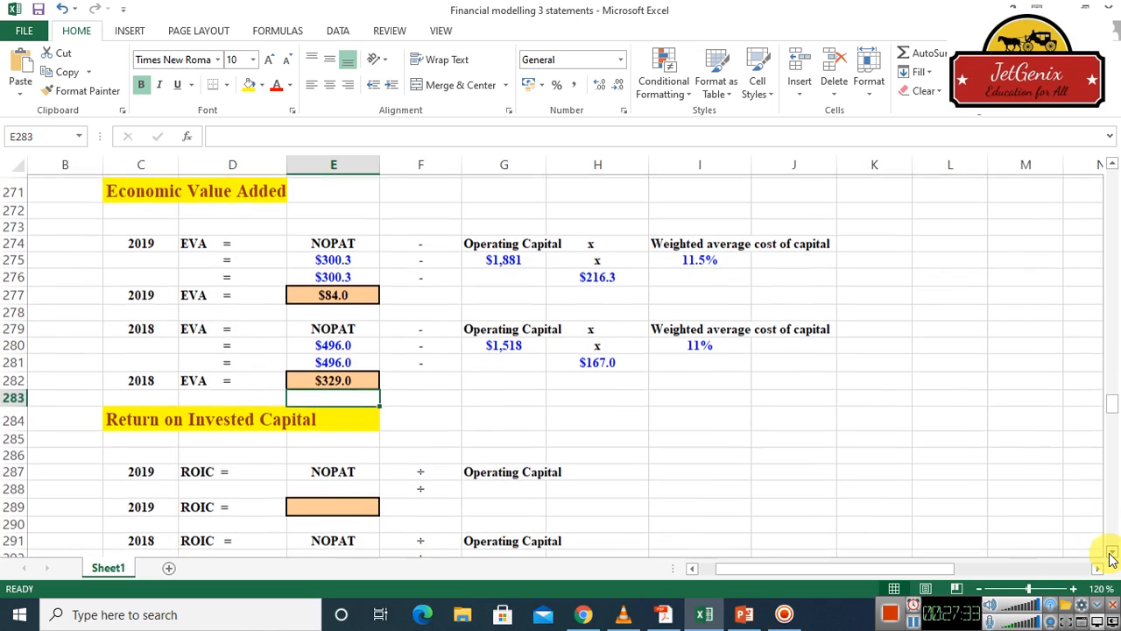
pyautogui.scroll(-2, 1111, 558)
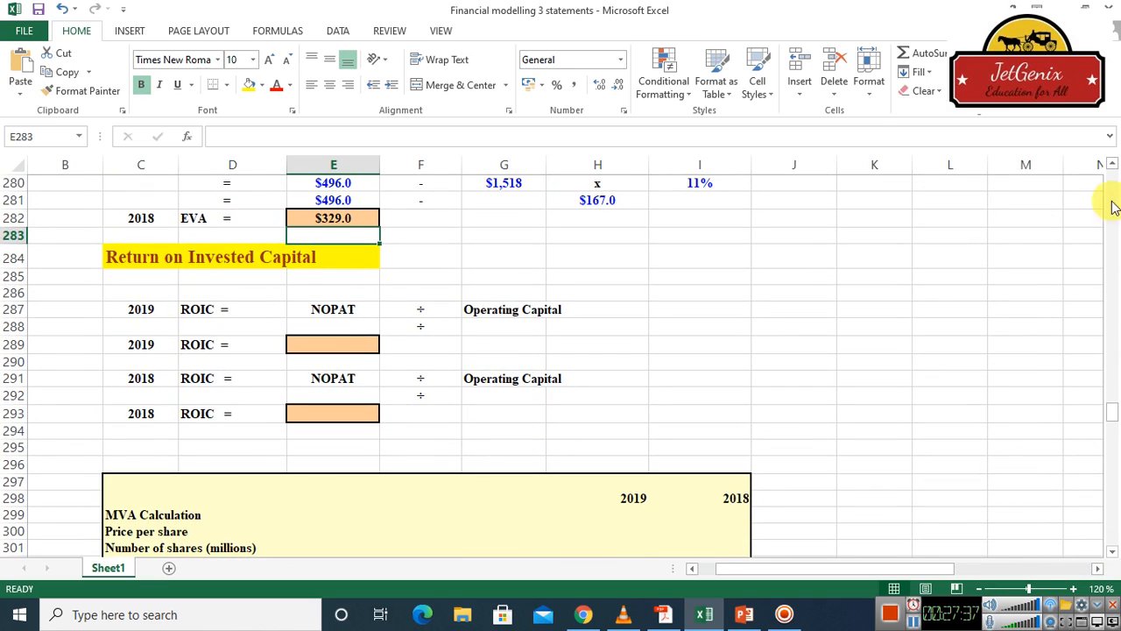
pyautogui.click(1113, 165)
pyautogui.click(1113, 164)
pyautogui.click(1113, 164)
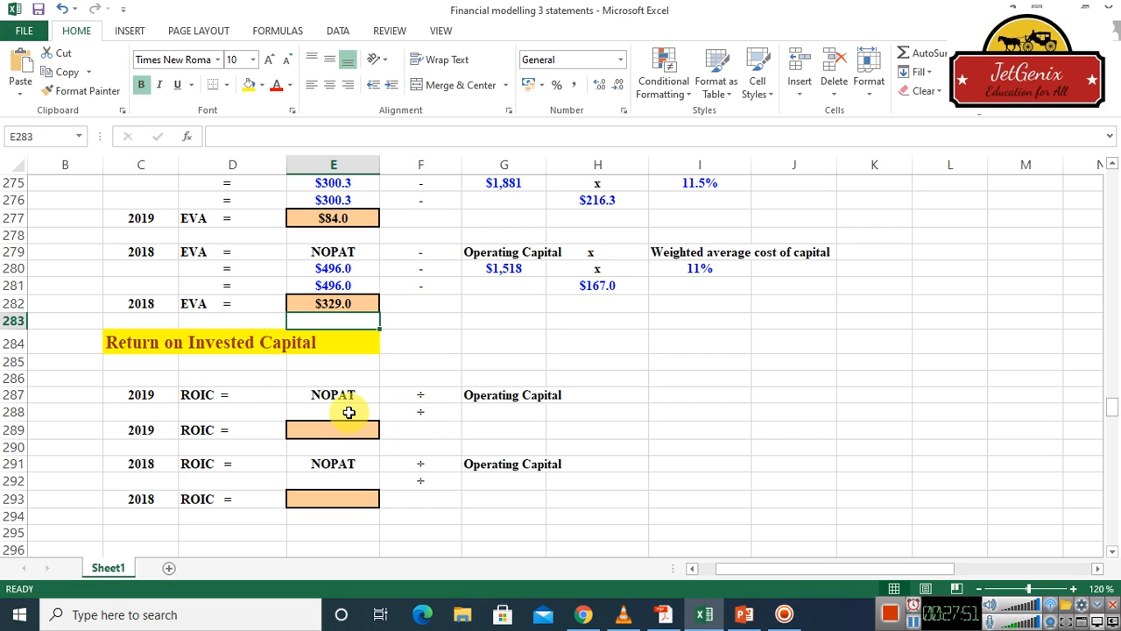
pyautogui.click(349, 412)
pyautogui.write('=')
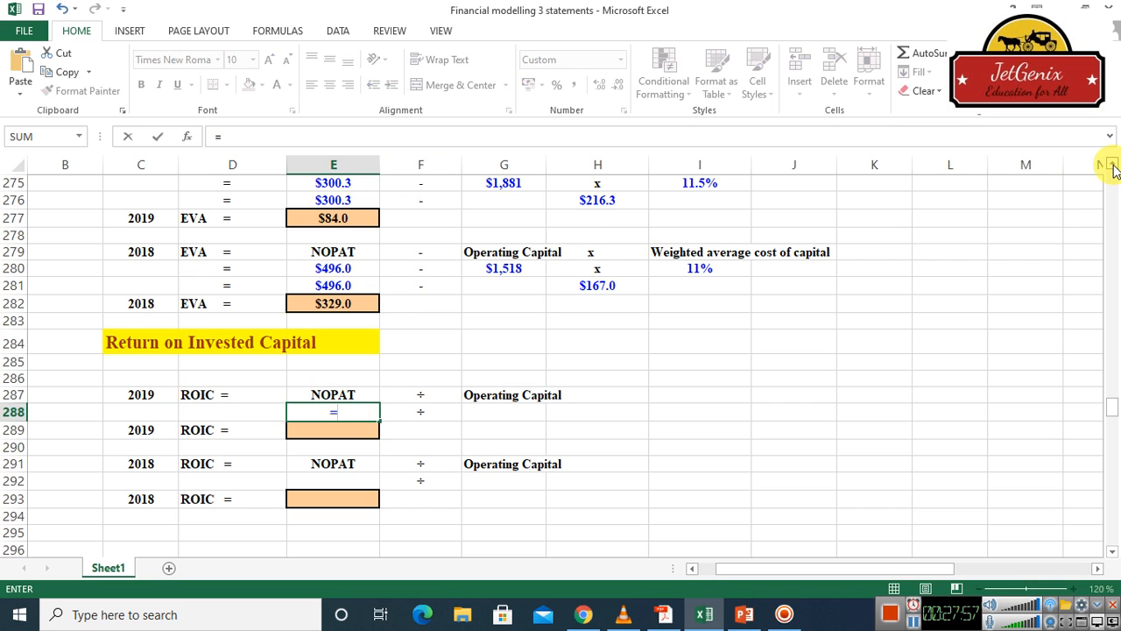
pyautogui.scroll(2, 1114, 169)
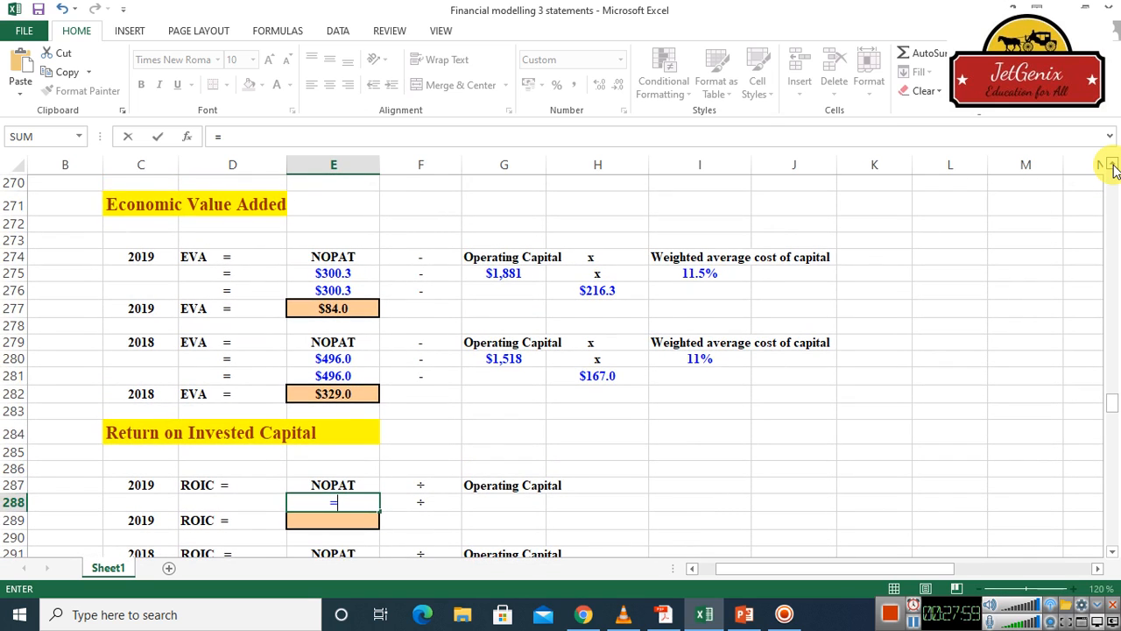
pyautogui.click(341, 273)
pyautogui.press('Return')
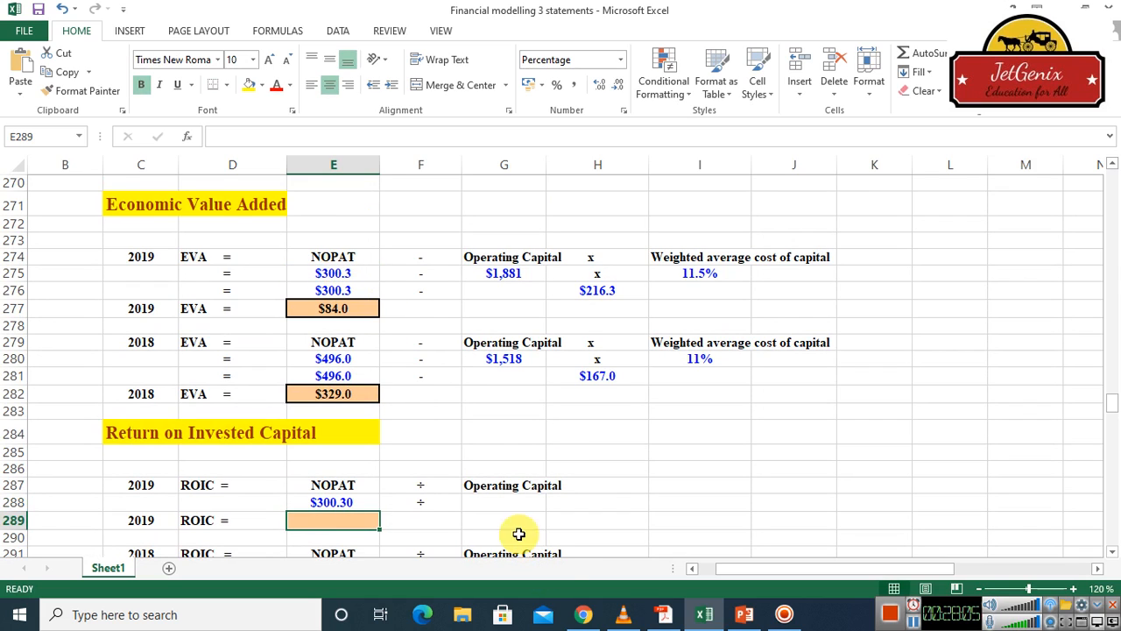
# Link the 2019 operating capital in the Return on Invested Capital section, cell G288, to the EVA section with =G275
pyautogui.click(509, 505)
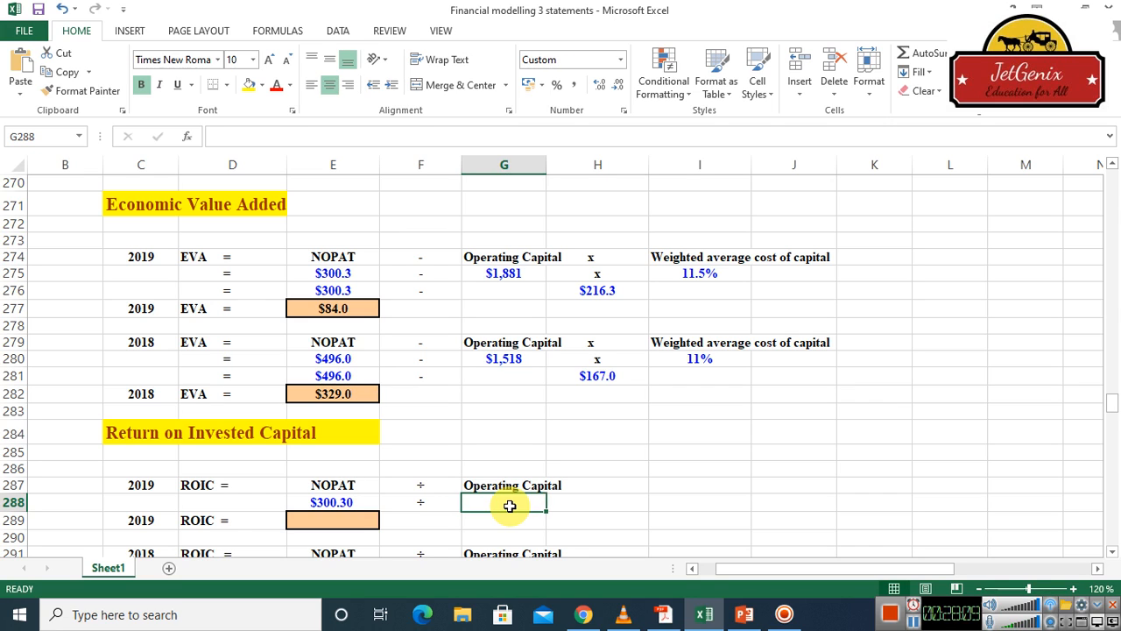
pyautogui.click(510, 273)
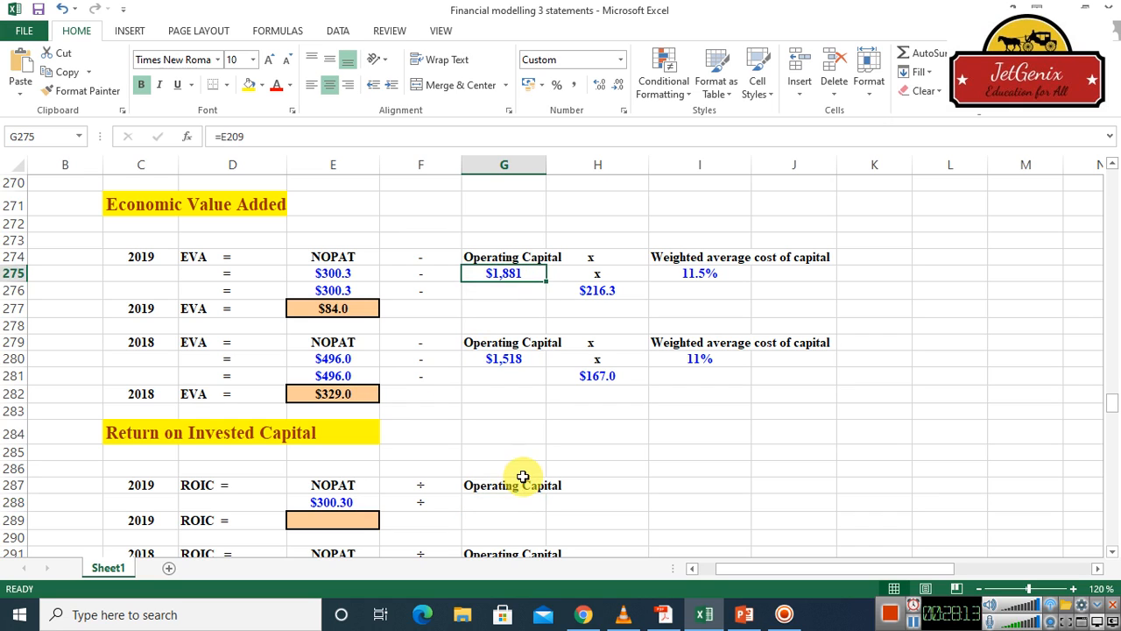
pyautogui.click(496, 498)
pyautogui.write('=')
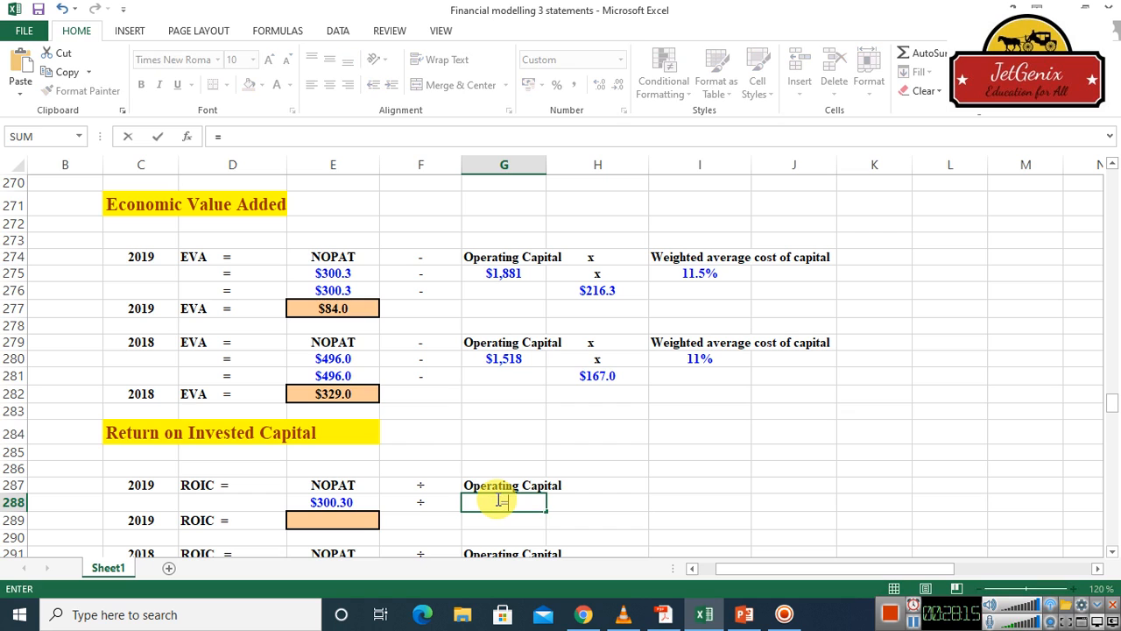
pyautogui.click(513, 273)
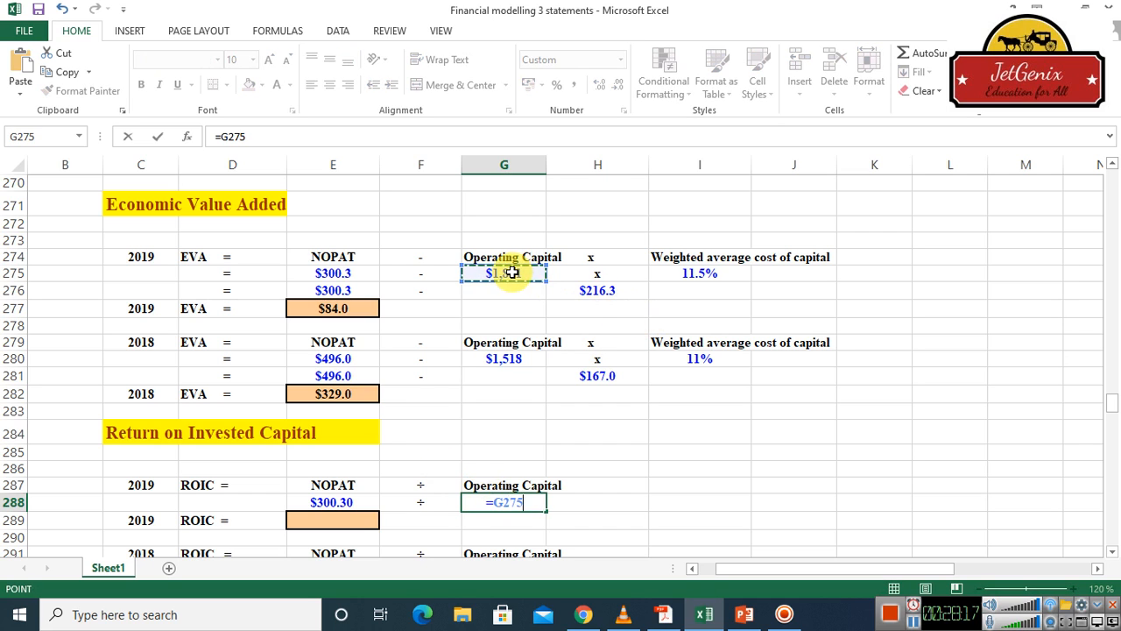
pyautogui.press('Return')
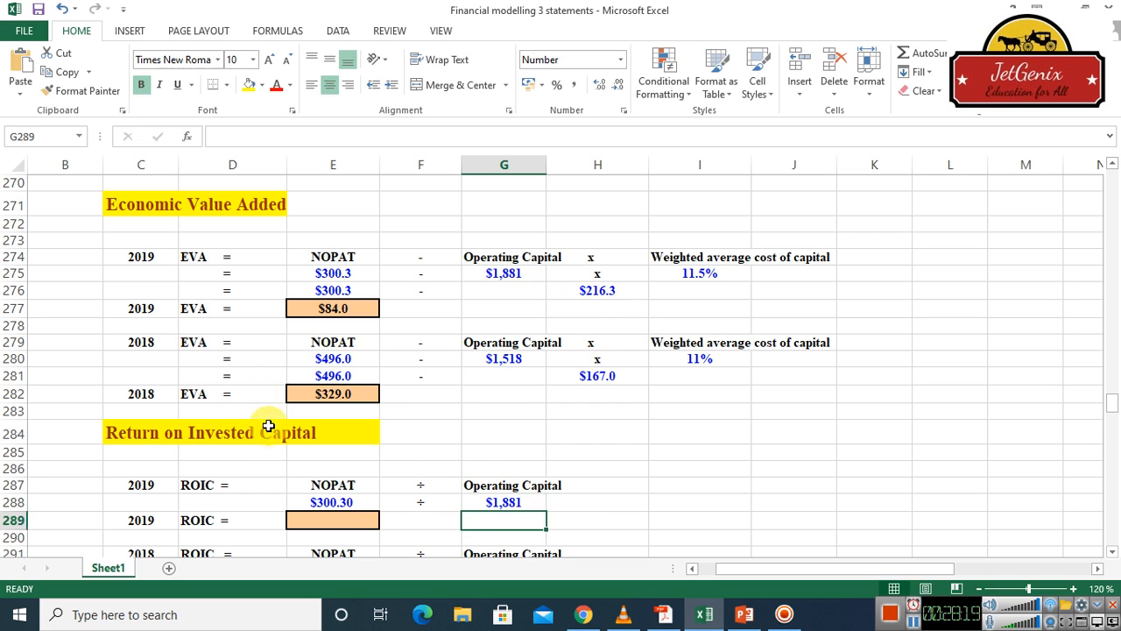
# Calculate the 2019 ROIC in cell E289 by dividing NOPAT by operating capital with =E288/G288
pyautogui.click(315, 522)
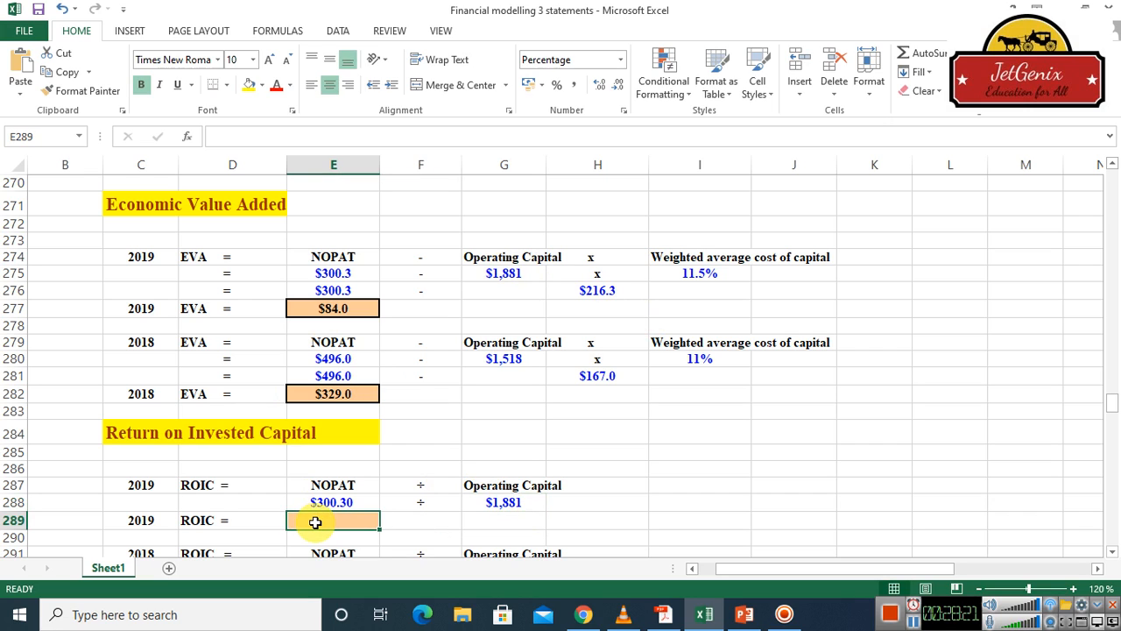
pyautogui.write('=')
pyautogui.click(343, 501)
pyautogui.write('/')
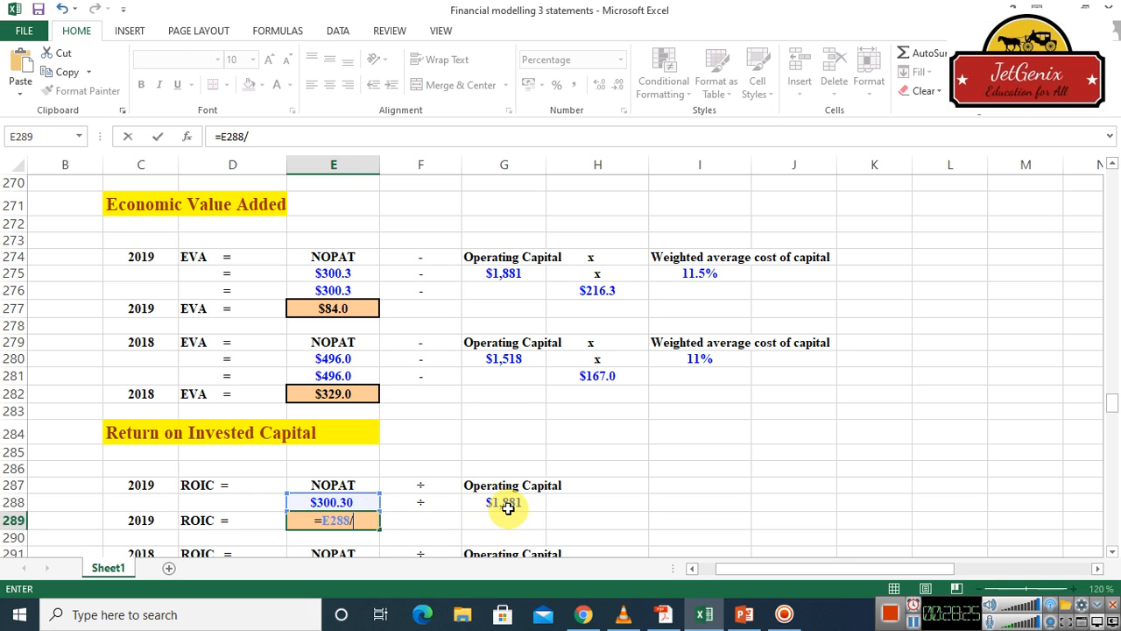
pyautogui.click(508, 506)
pyautogui.press('Return')
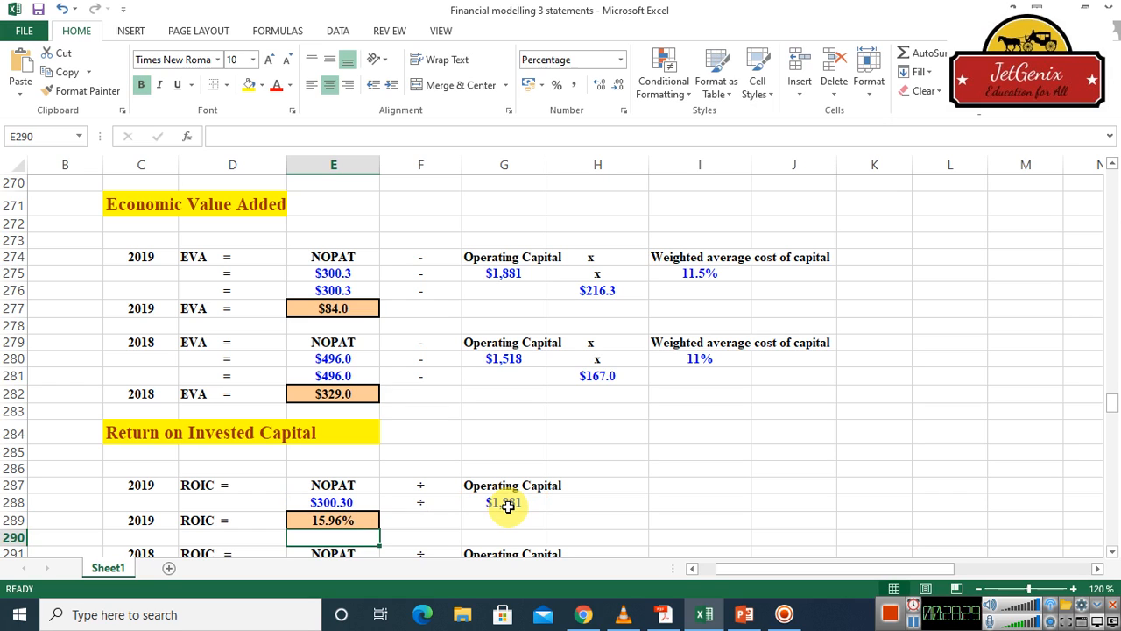
# Link the 2018 NOPAT in the Return on Invested Capital section, cell E292, to the EVA section with =E280
pyautogui.moveTo(1112, 555); pyautogui.dragTo(1112, 557)
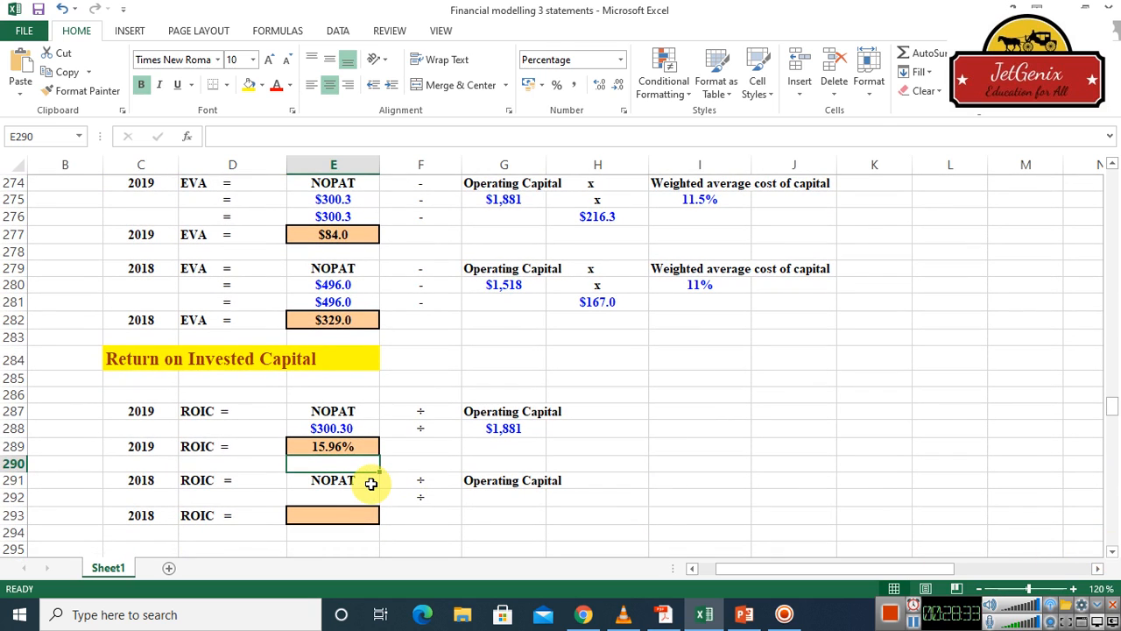
pyautogui.click(336, 499)
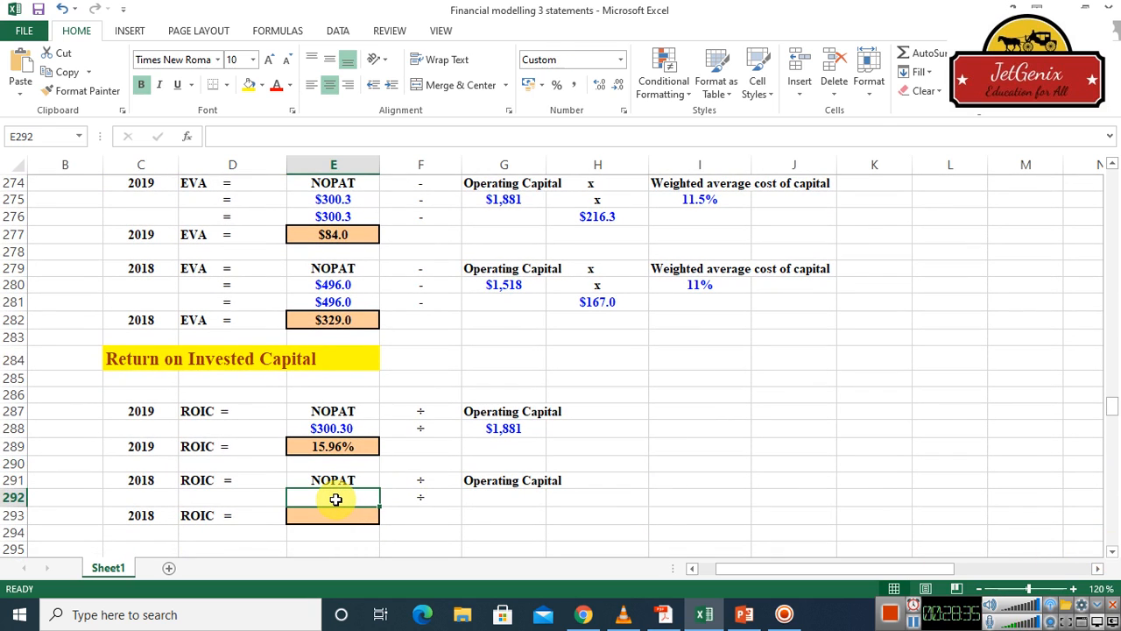
pyautogui.write('=')
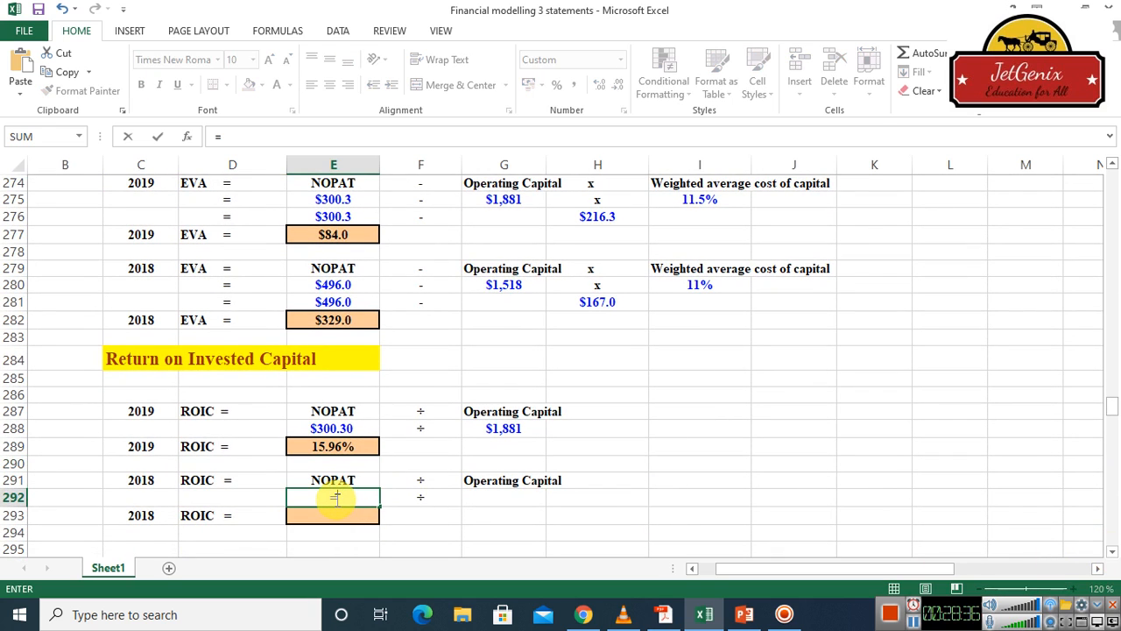
pyautogui.click(343, 287)
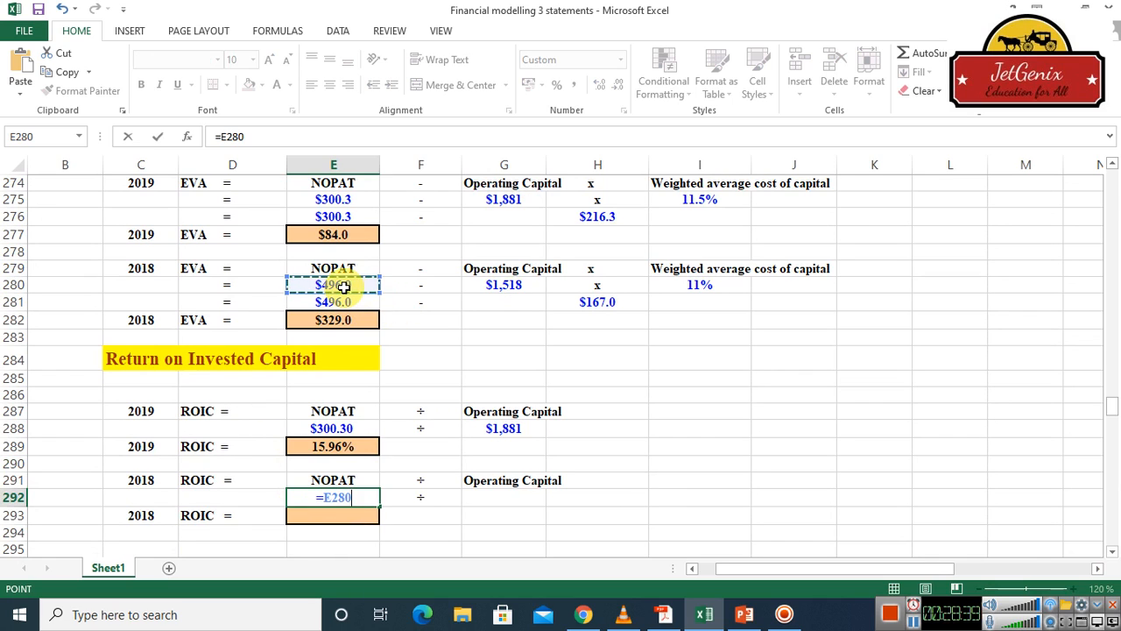
pyautogui.press('Return')
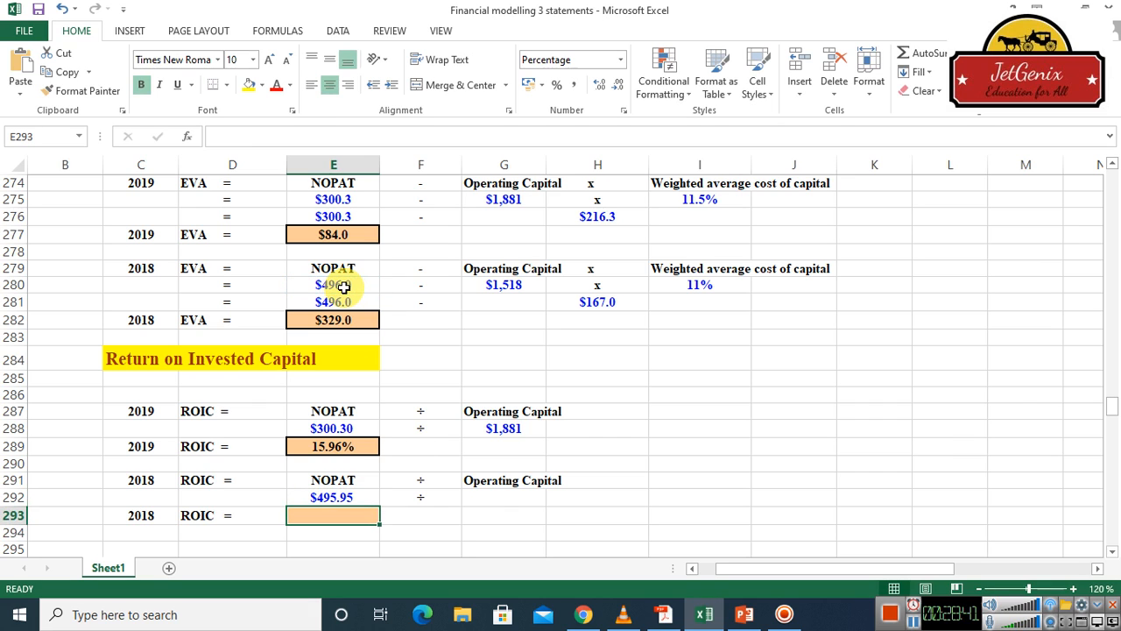
# Link the 2018 operating capital in the ROIC calculation, cell G292, to the EVA section with =G280
pyautogui.click(497, 500)
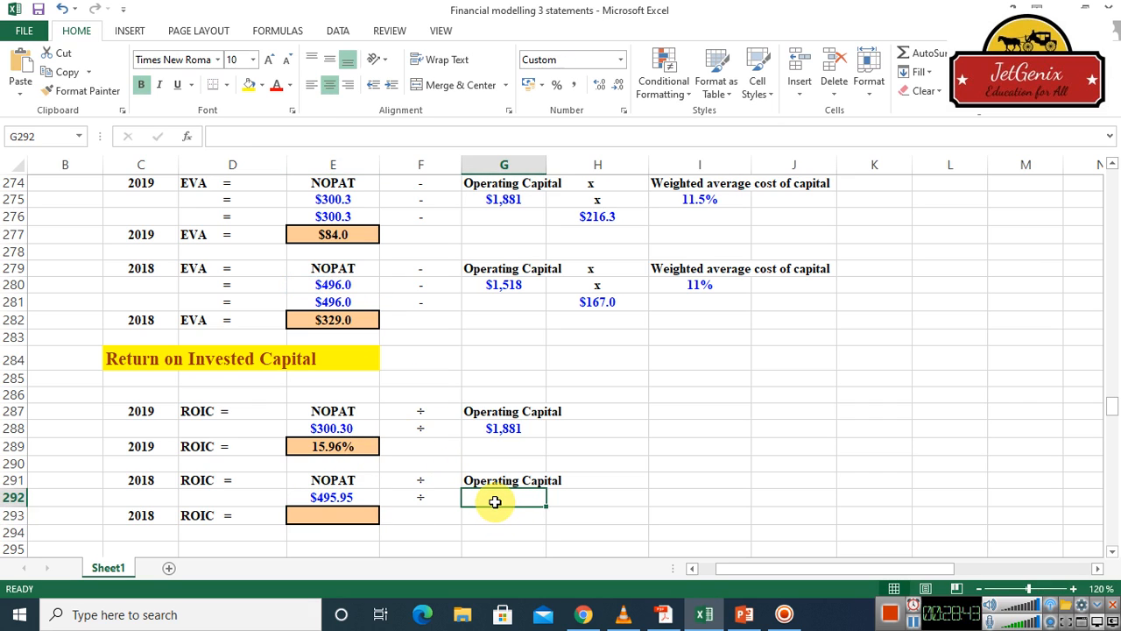
pyautogui.write('=')
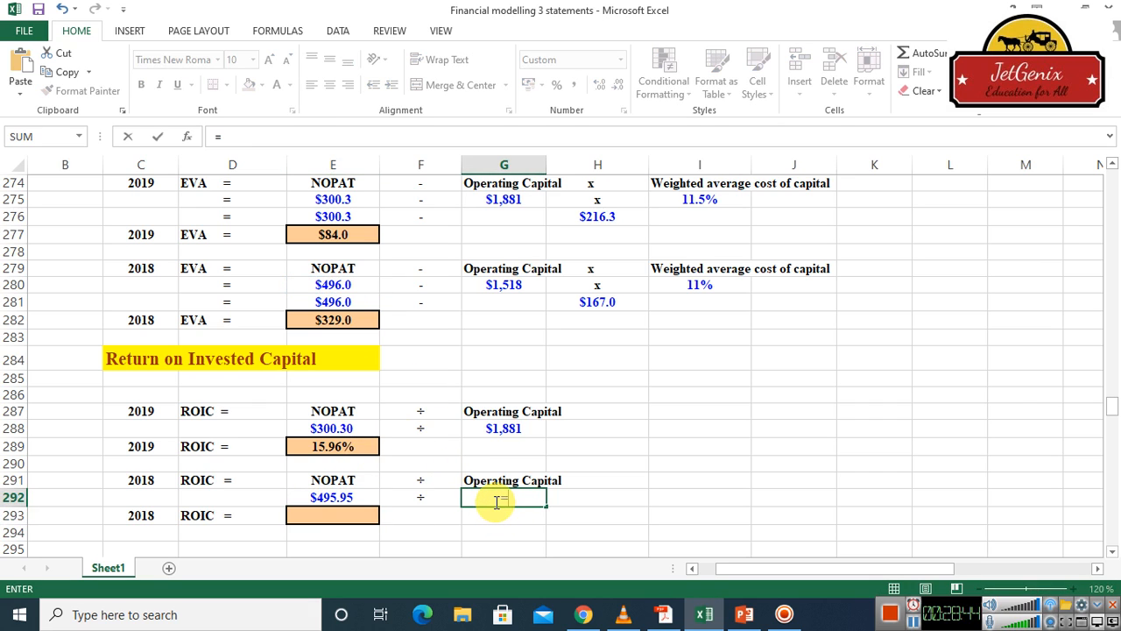
pyautogui.click(513, 285)
pyautogui.press('Return')
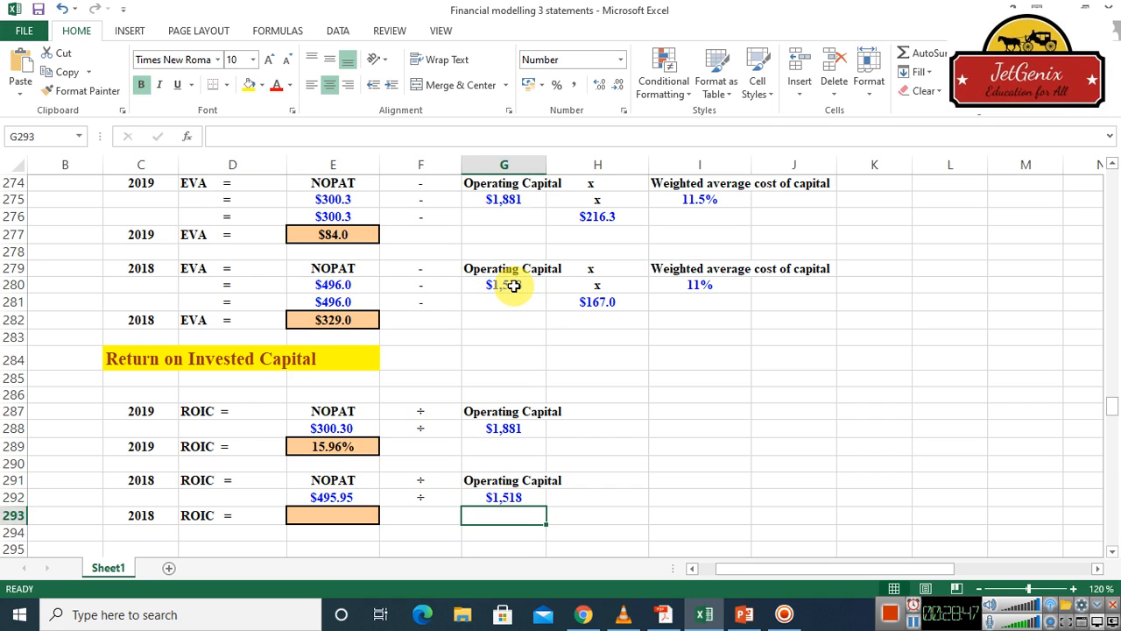
# Calculate the 2018 ROIC in cell E293 by dividing NOPAT by operating capital with =E292/G292
pyautogui.click(350, 517)
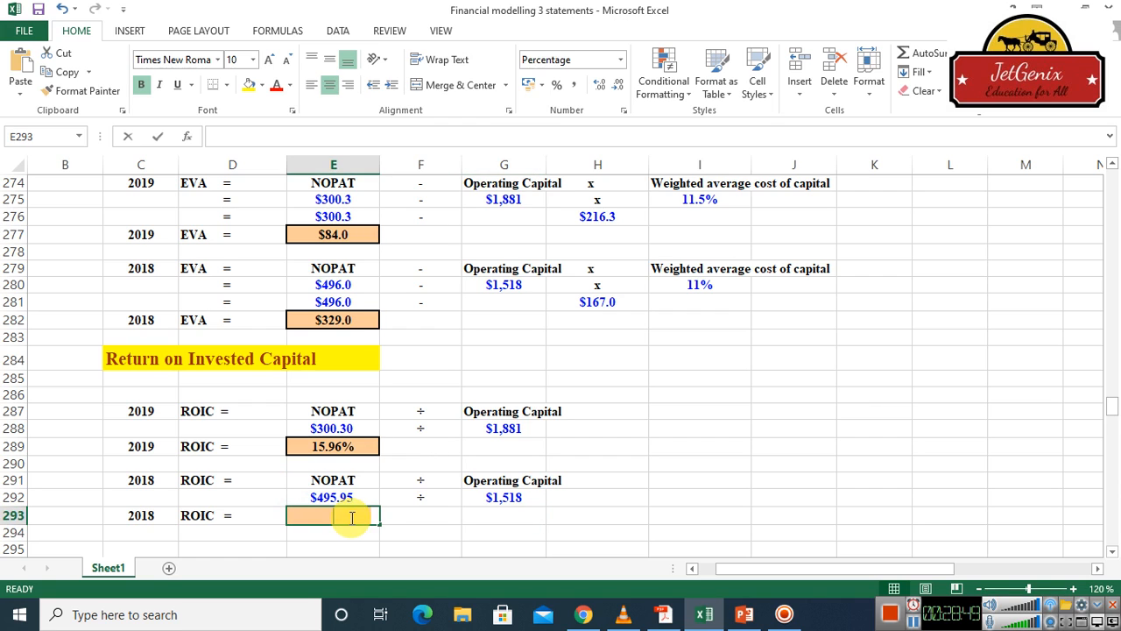
pyautogui.write('=')
pyautogui.click(333, 496)
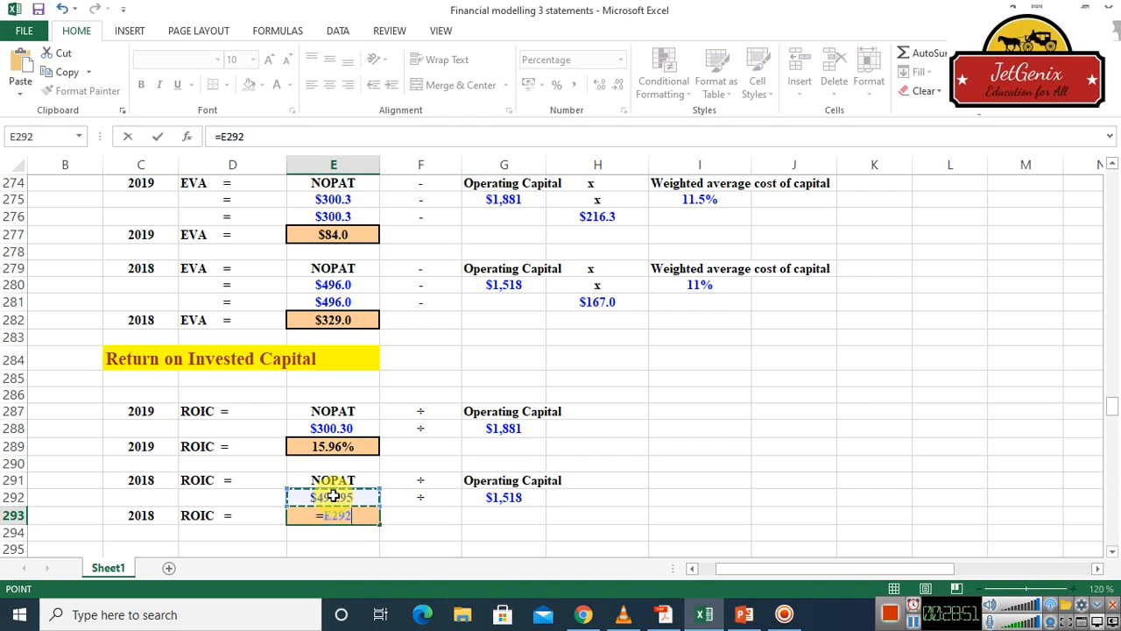
pyautogui.write('/')
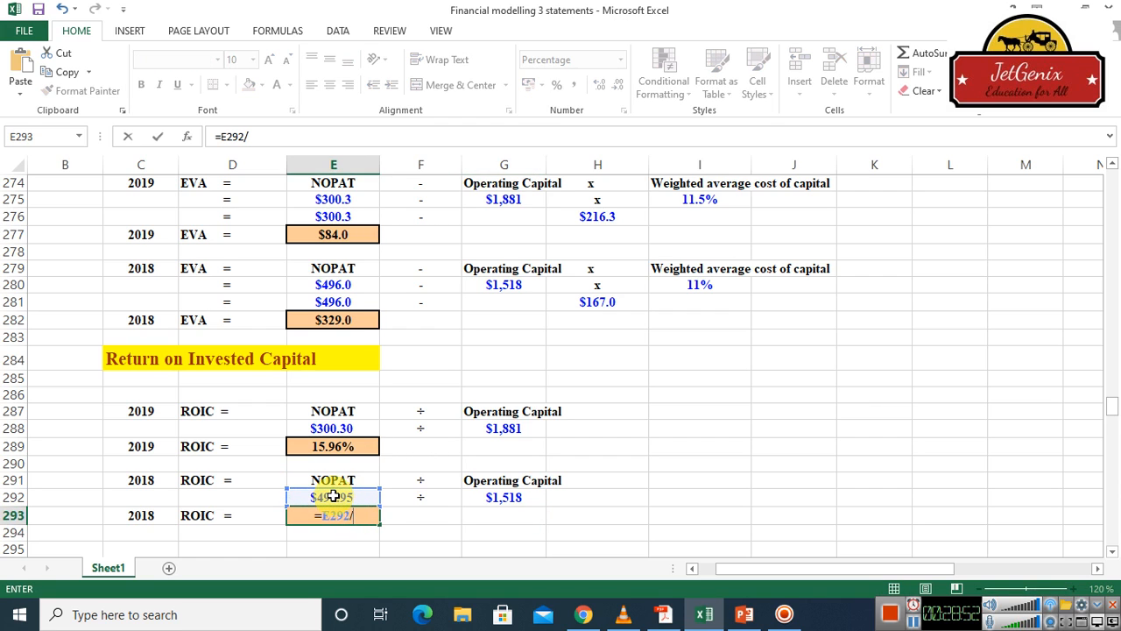
pyautogui.click(498, 497)
pyautogui.press('Return')
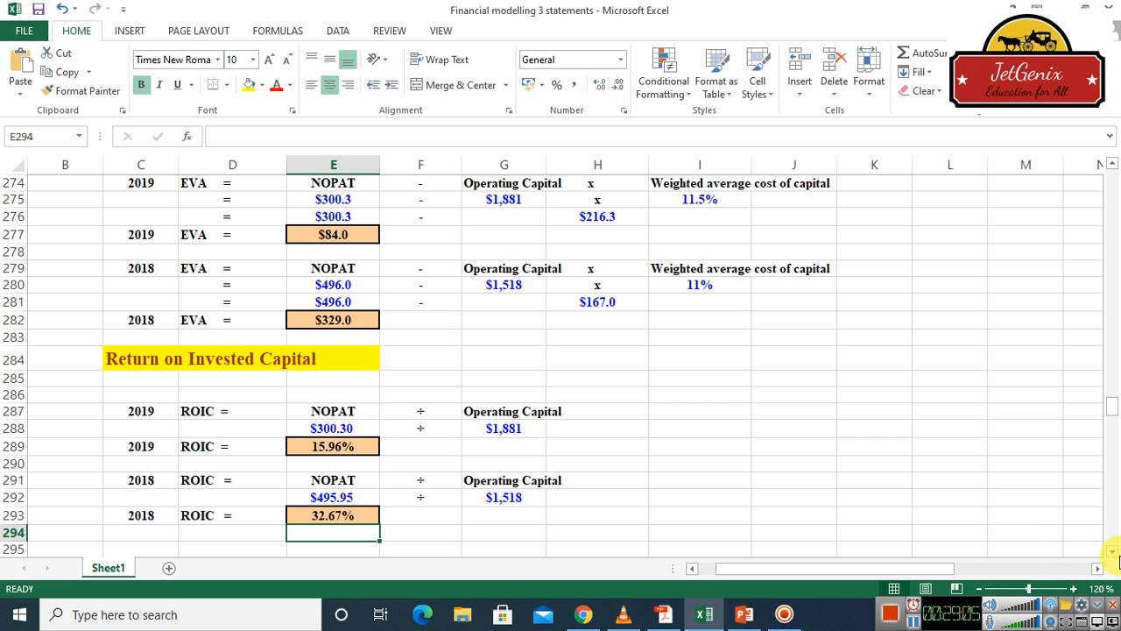
# Link the 2018 price per share in the MVA Calculation summary, cell I300, to the 2018 stock price in the input table with =I27
pyautogui.moveTo(1114, 555); pyautogui.dragTo(1114, 555)
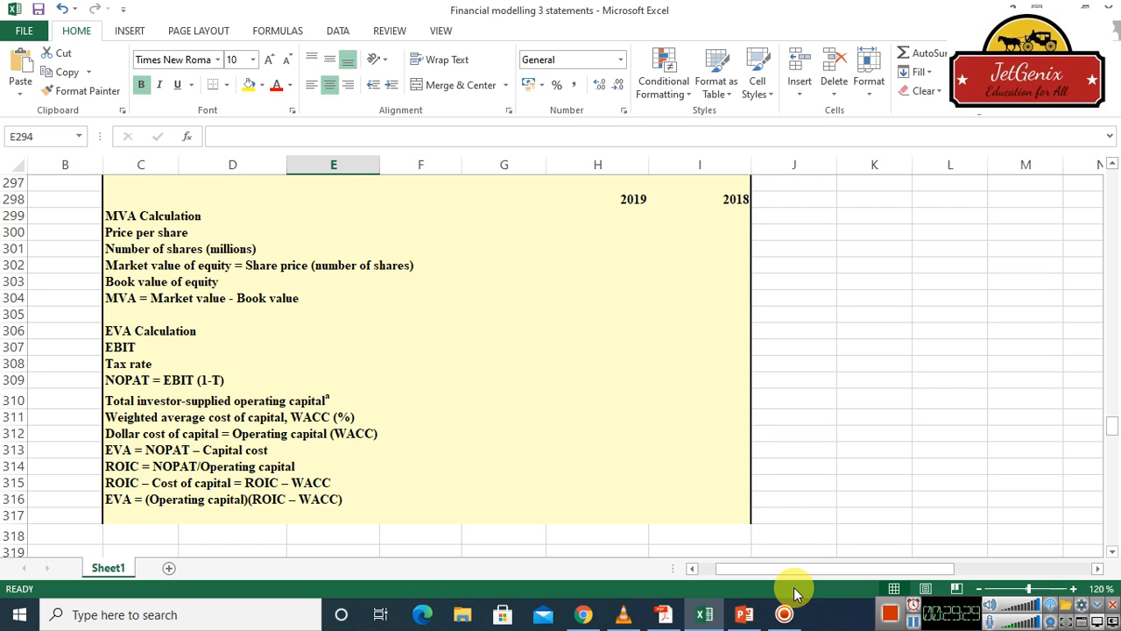
pyautogui.click(915, 620)
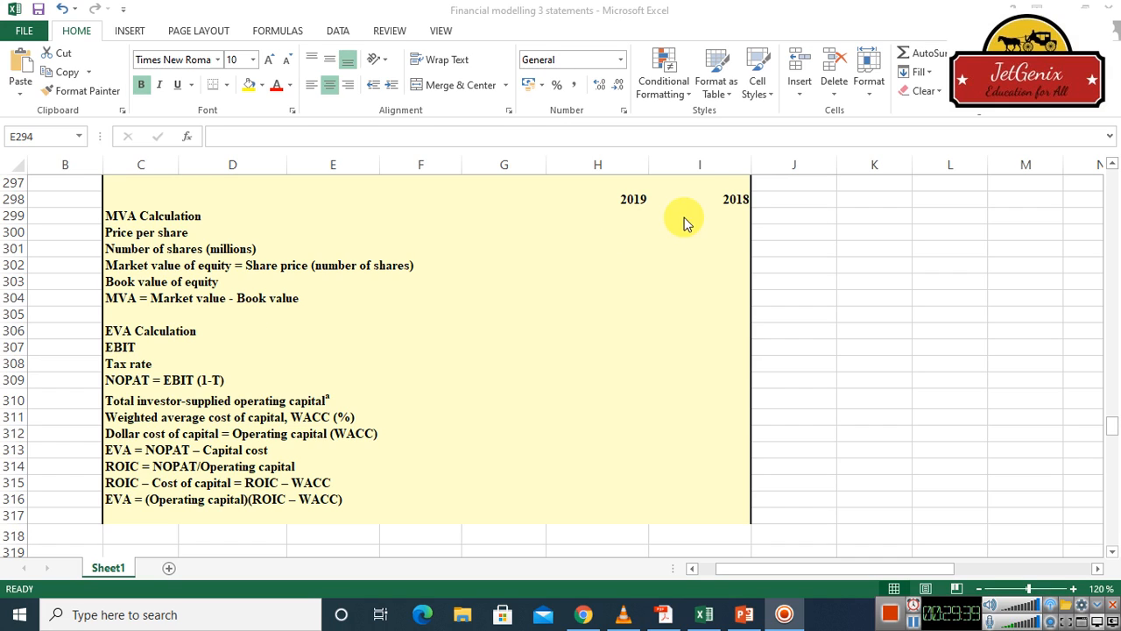
pyautogui.click(739, 218)
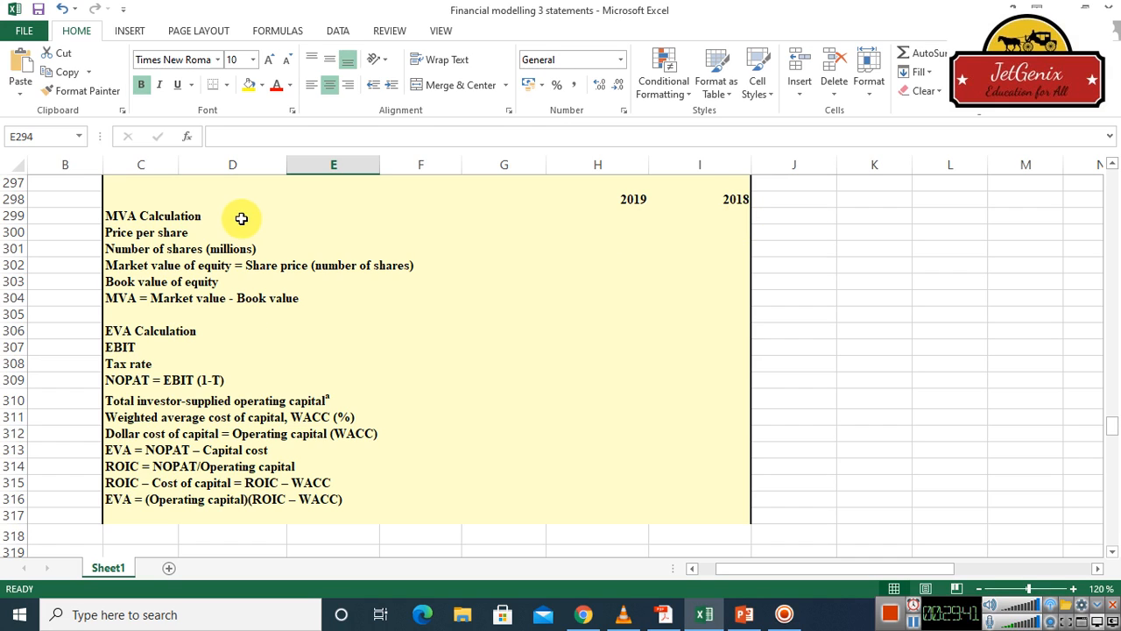
pyautogui.click(186, 233)
pyautogui.press('Right')
pyautogui.press('Right')
pyautogui.press('Right')
pyautogui.press('Right')
pyautogui.press('Right')
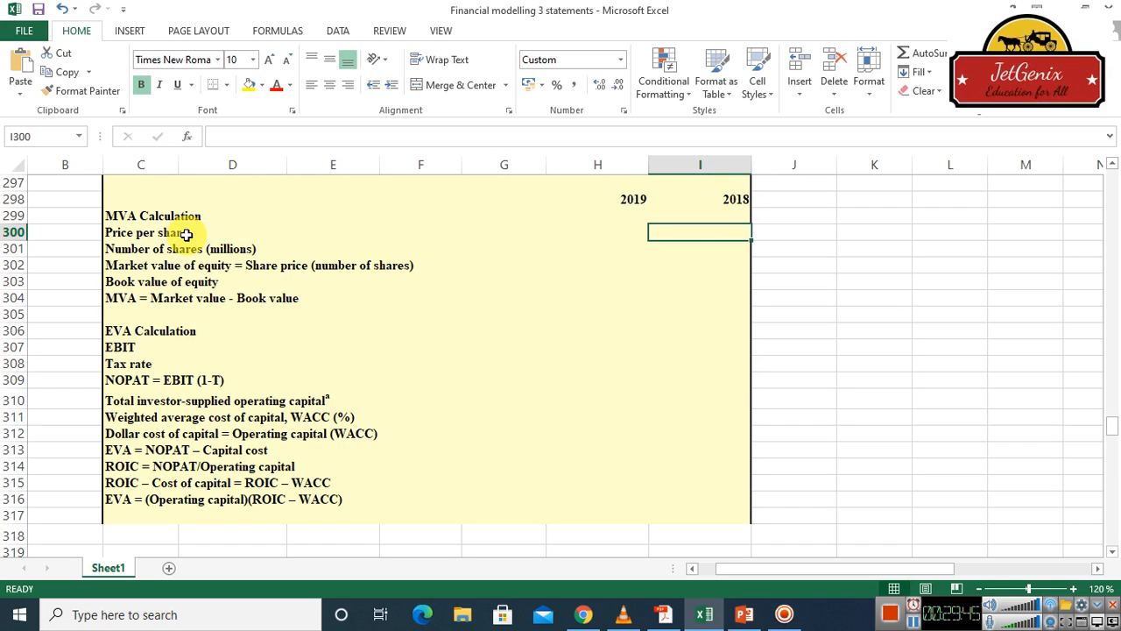
pyautogui.write('=')
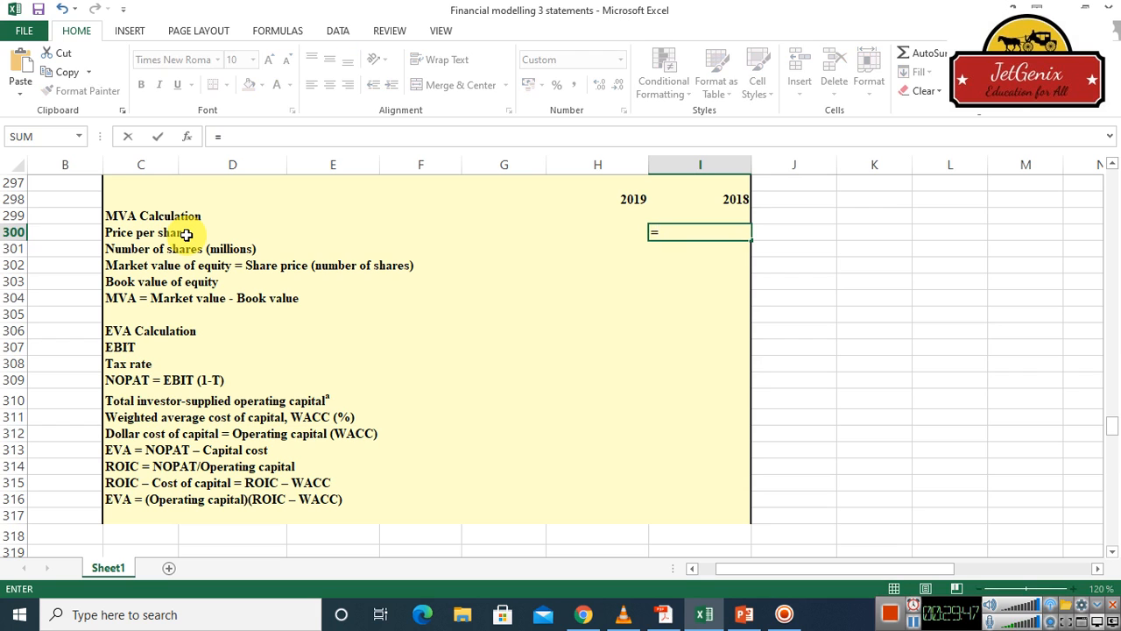
pyautogui.scroll(4, 1114, 197)
pyautogui.scroll(20, 1114, 196)
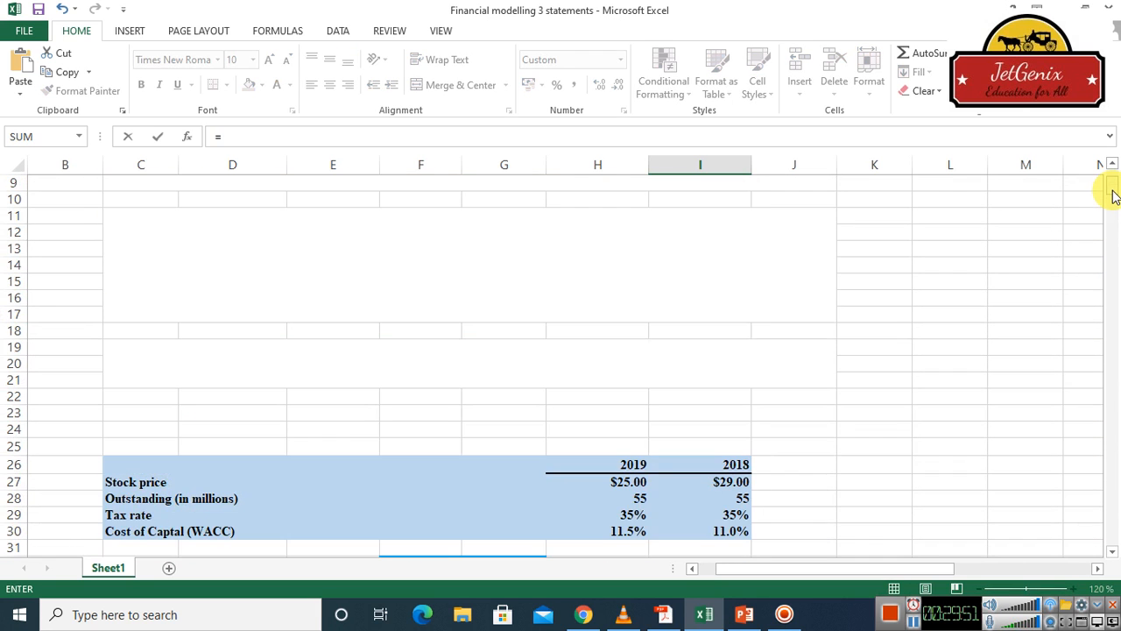
pyautogui.click(733, 483)
pyautogui.press('Return')
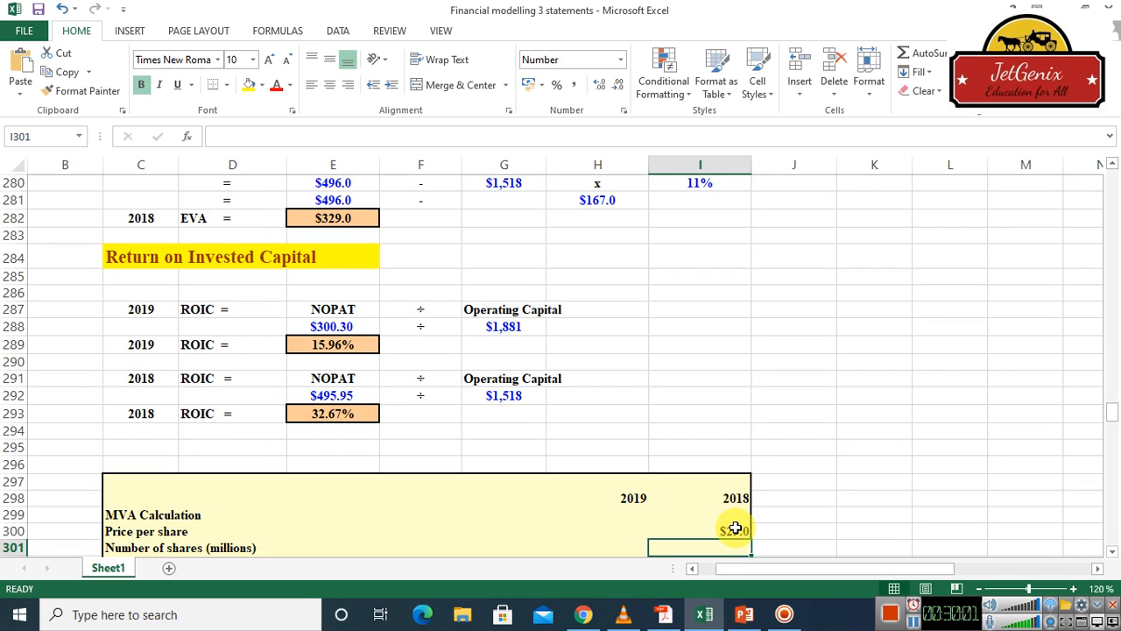
# Link the 2018 number of shares in cell I301 to the 2018 outstanding shares in the input table with =I28
pyautogui.write('=')
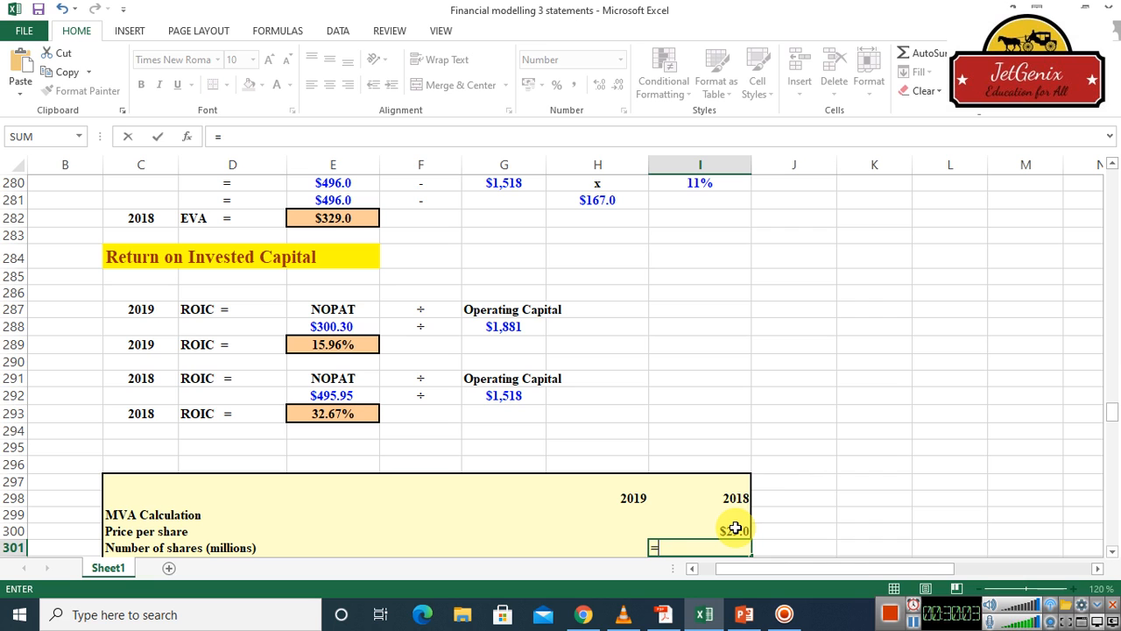
pyautogui.click(1112, 204)
pyautogui.moveTo(1114, 204); pyautogui.dragTo(1109, 201)
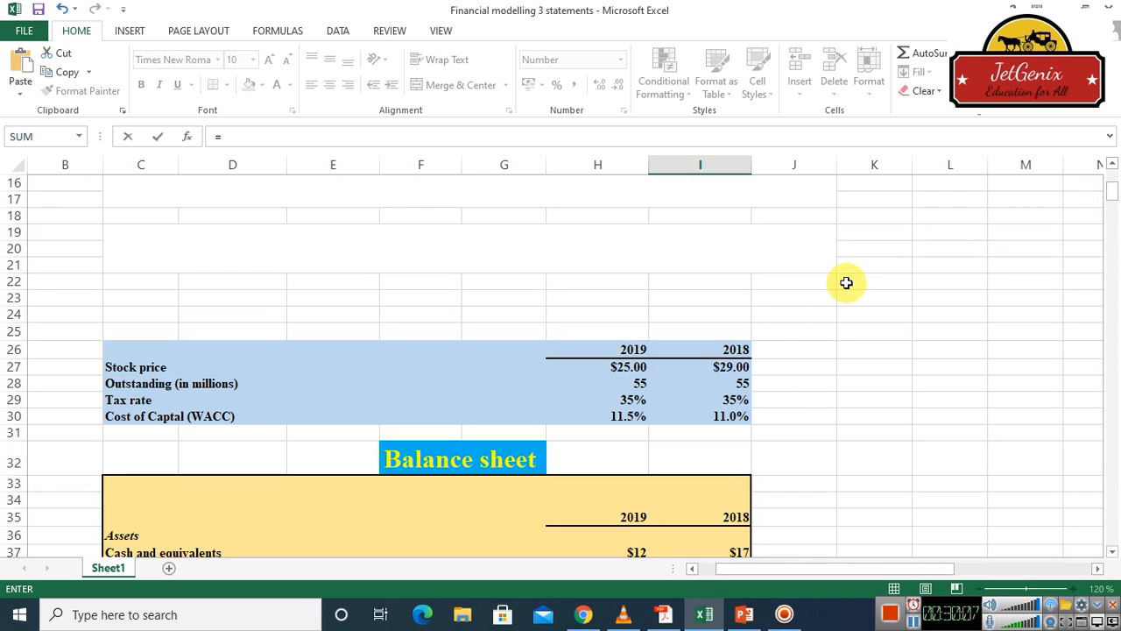
pyautogui.click(743, 380)
pyautogui.press('Return')
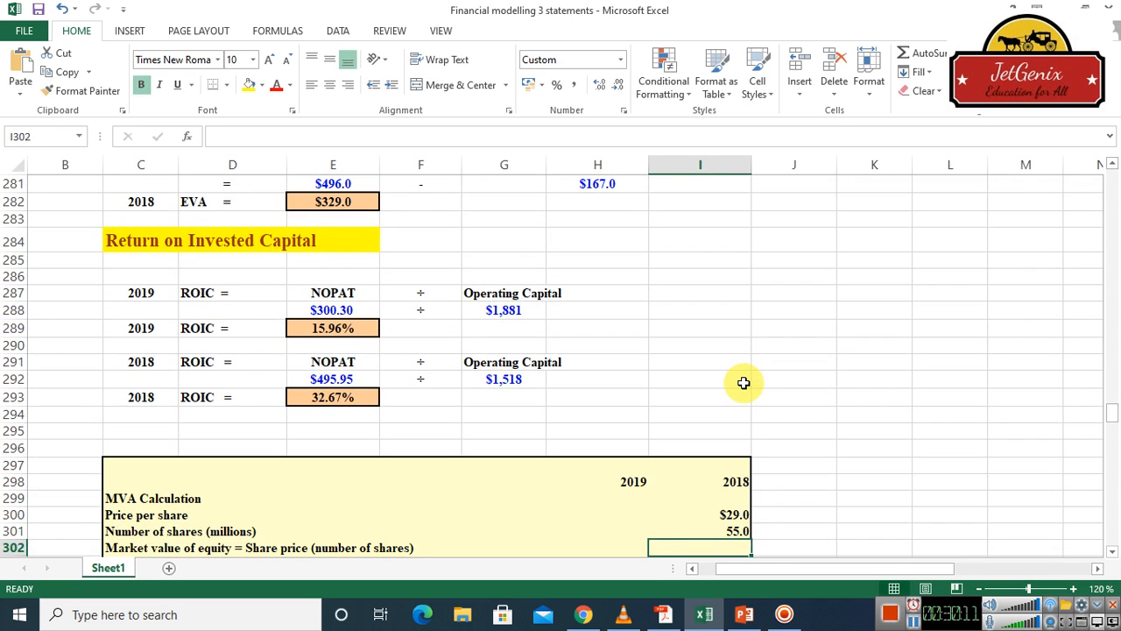
# Calculate the 2018 market value of equity in cell I302 by multiplying price per share by number of shares with =I300*I301
pyautogui.click(1112, 553)
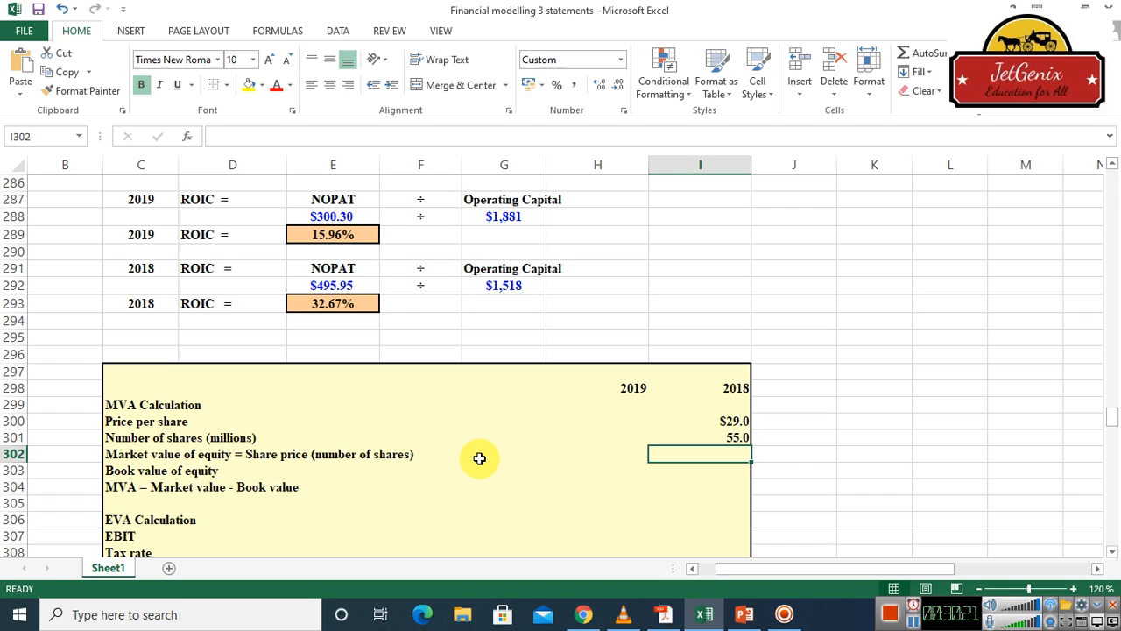
pyautogui.write('=')
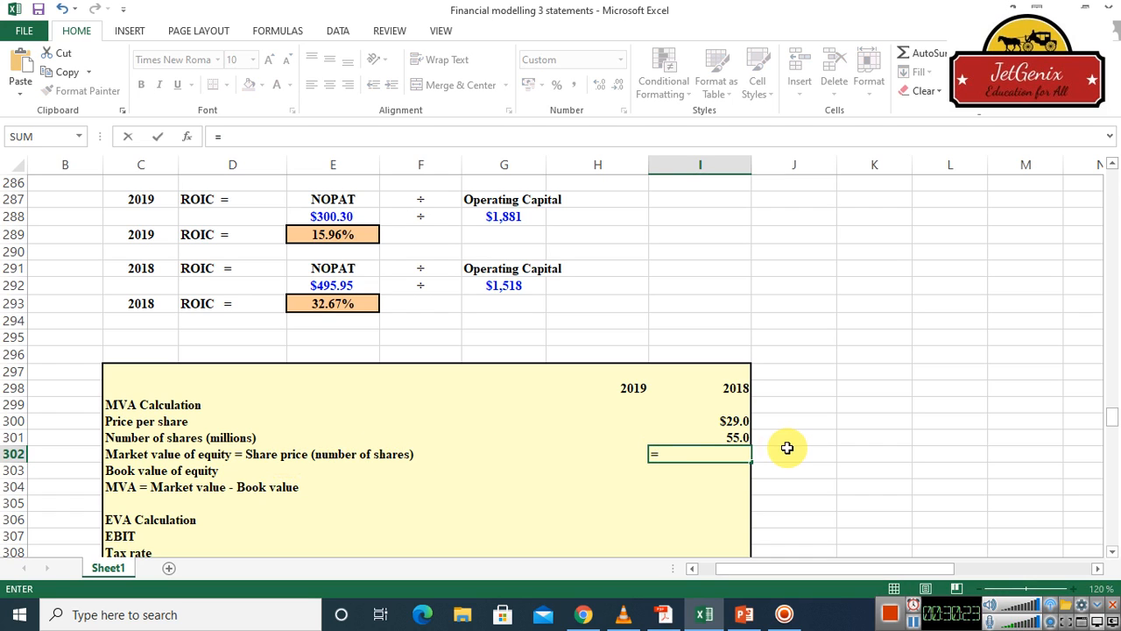
pyautogui.click(731, 424)
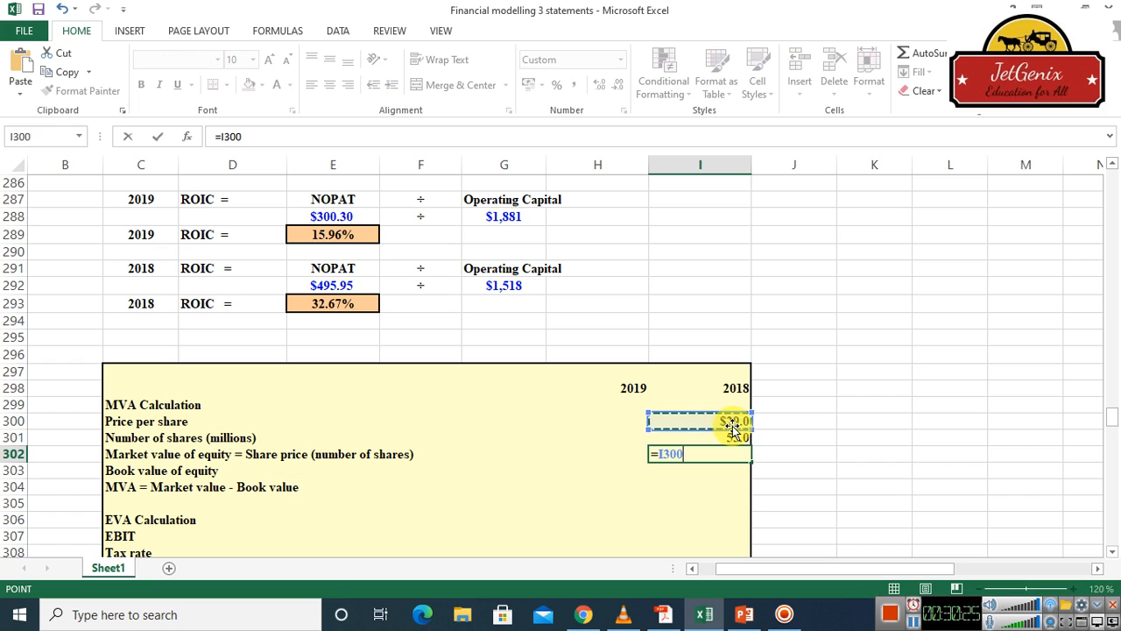
pyautogui.write('*')
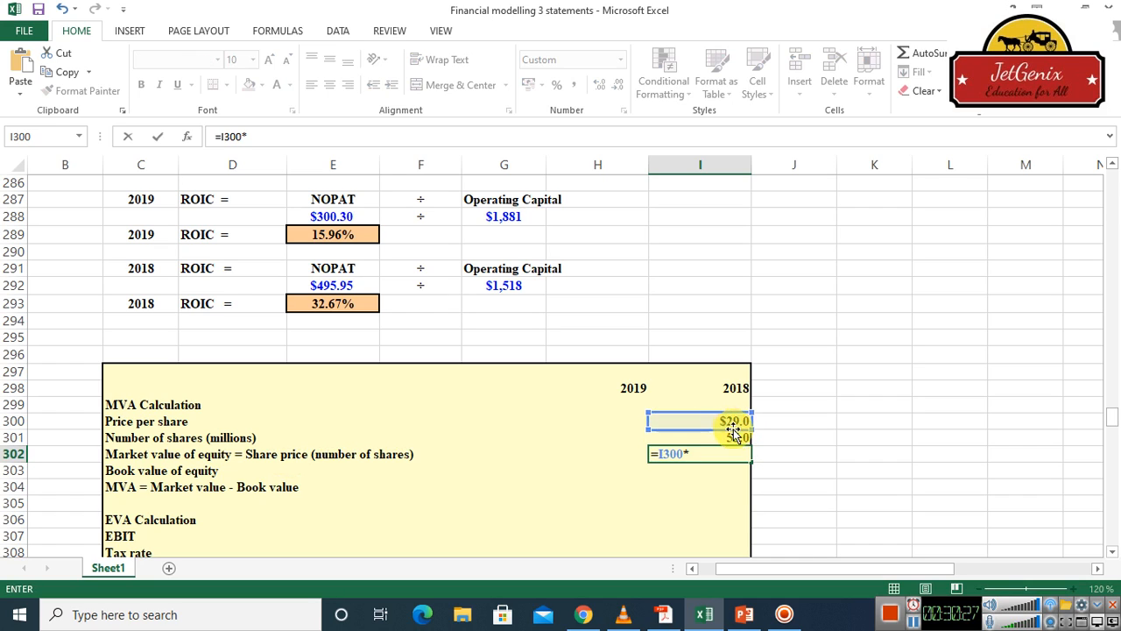
pyautogui.click(736, 436)
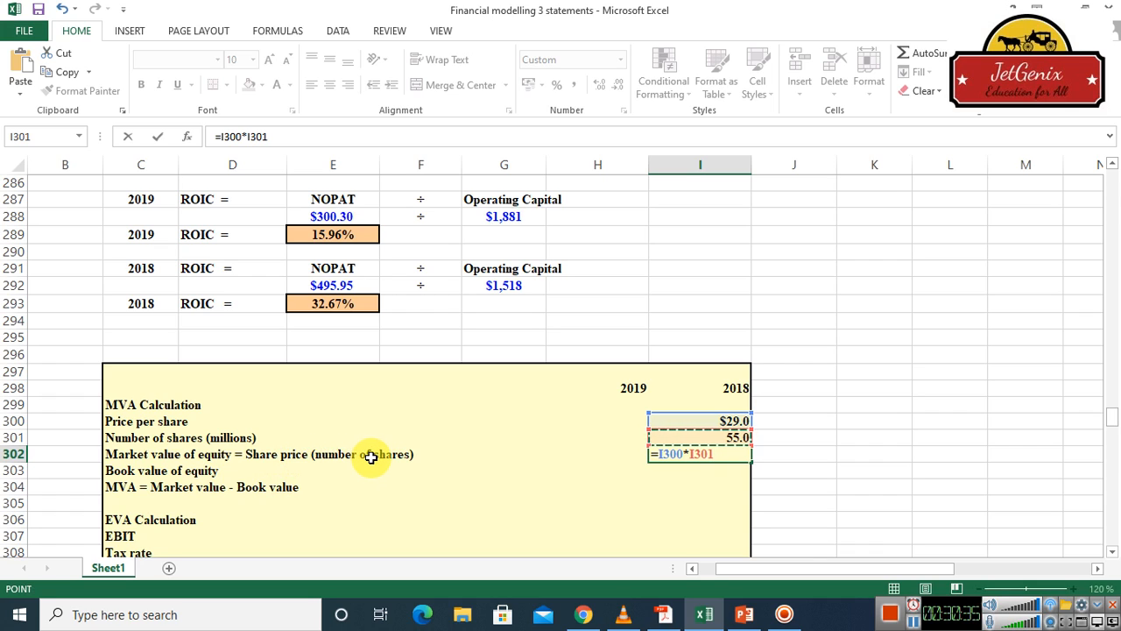
pyautogui.press('Return')
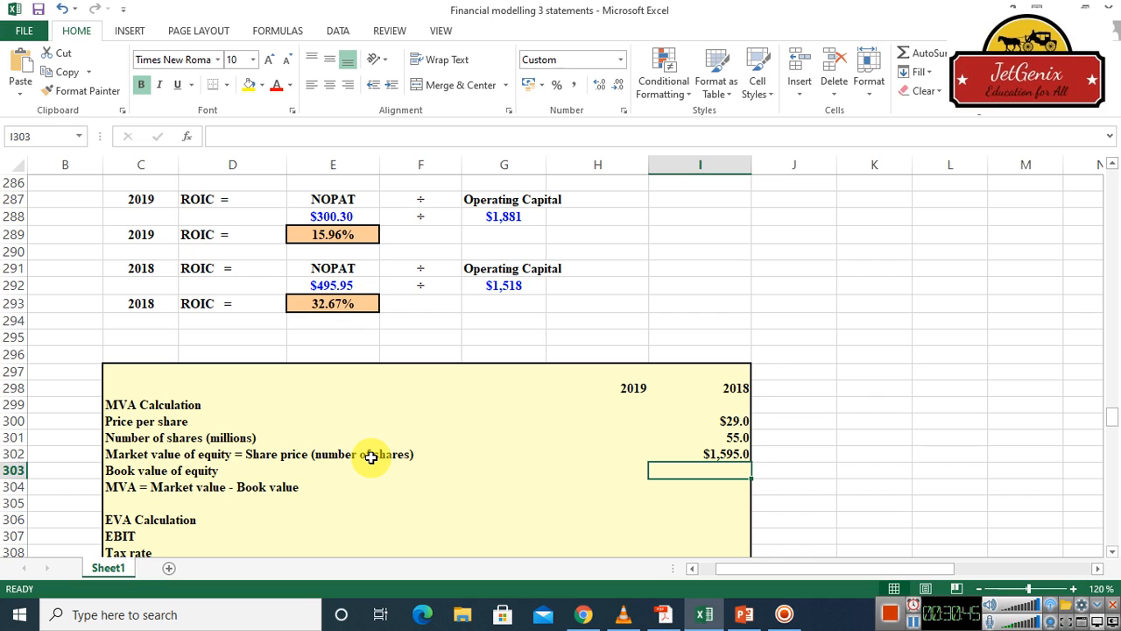
# Link the 2018 book value of equity in cell I303 to the 2018 common stock on the balance sheet with =I53
pyautogui.write('=')
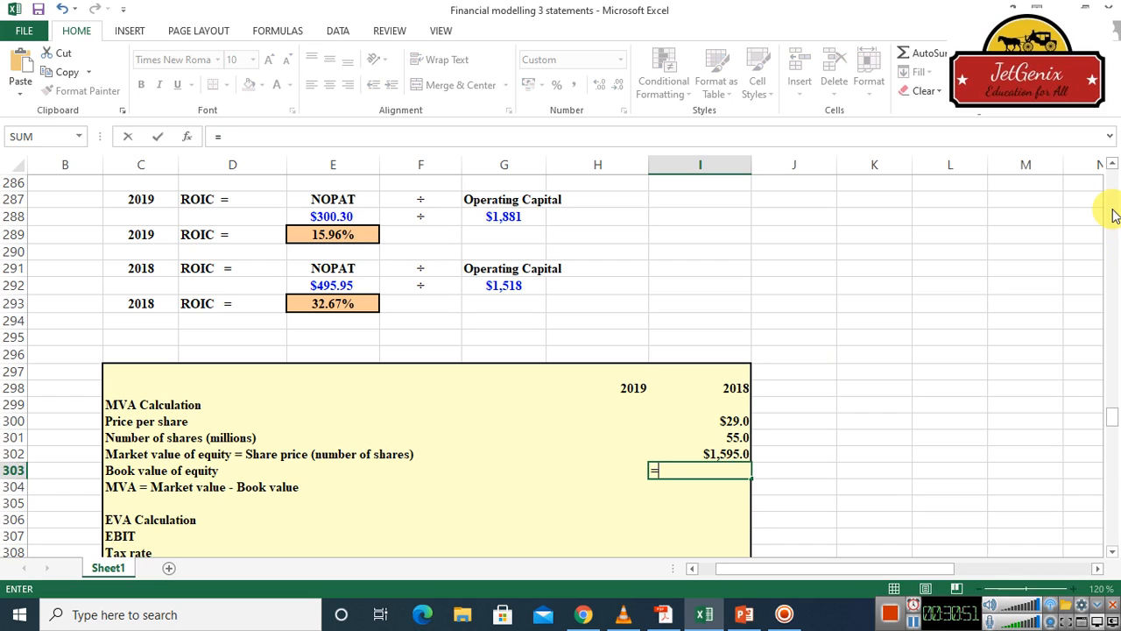
pyautogui.scroll(20, 1114, 216)
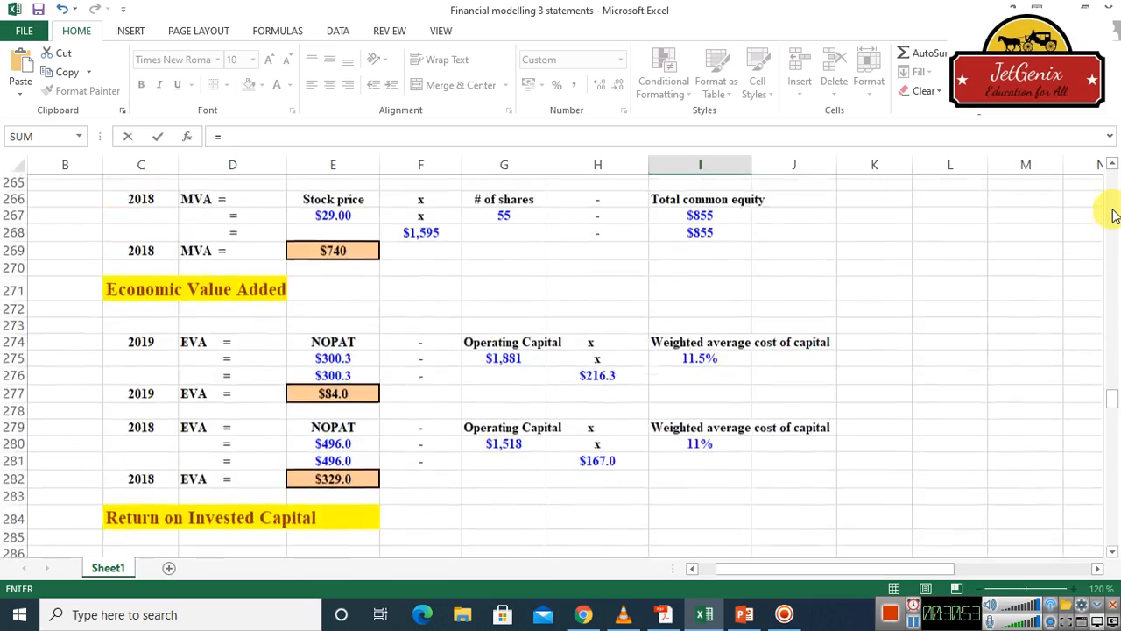
pyautogui.scroll(13, 1114, 216)
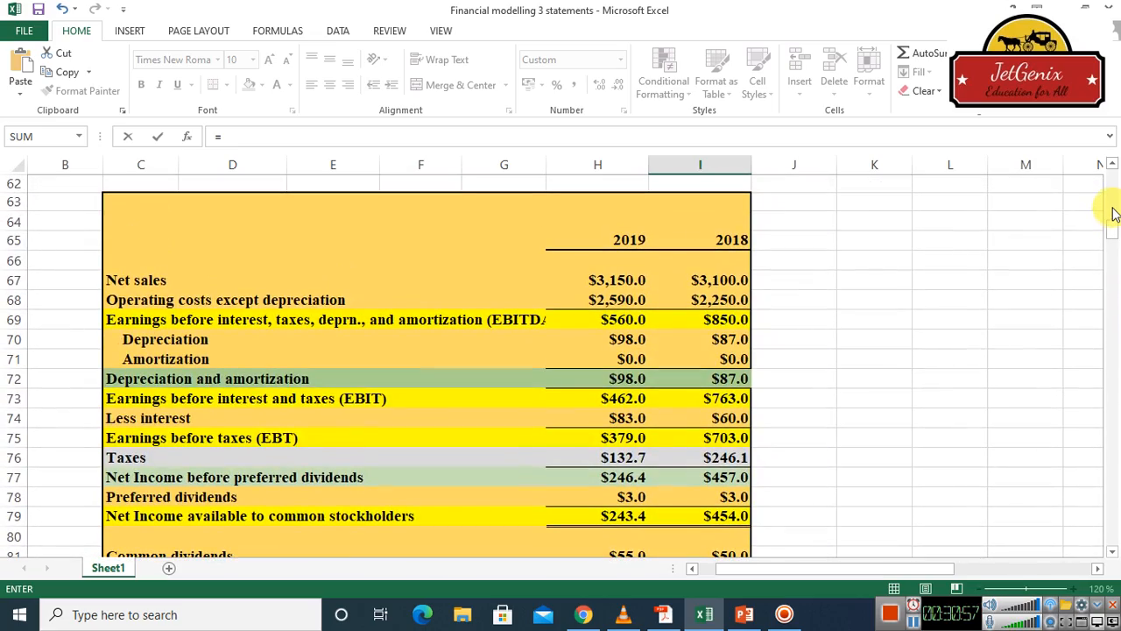
pyautogui.scroll(7, 1114, 215)
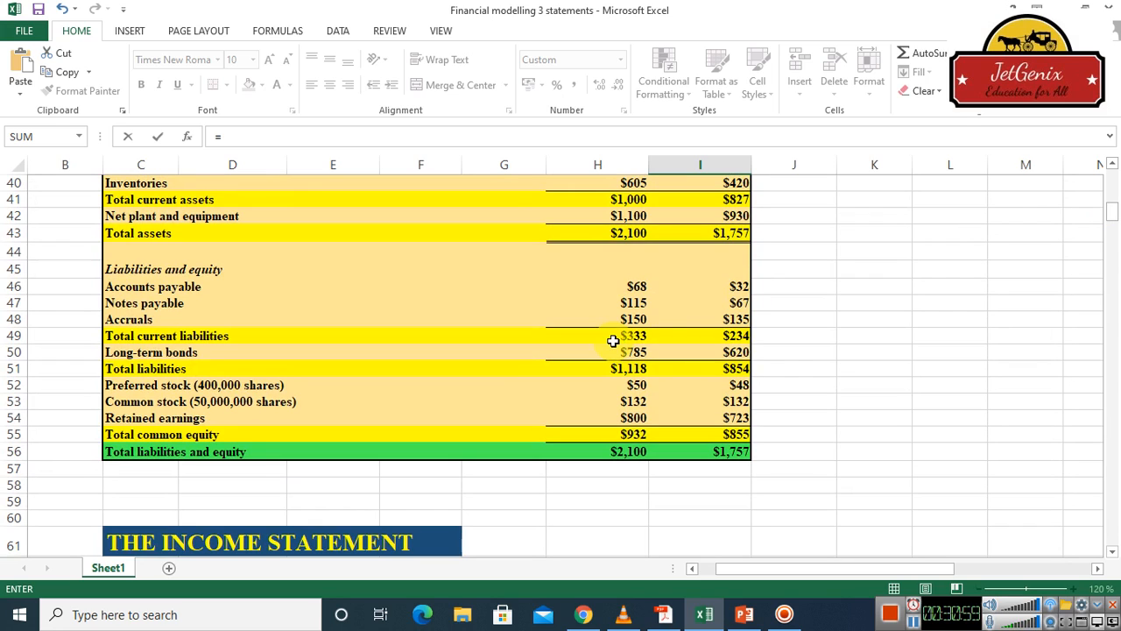
pyautogui.click(740, 401)
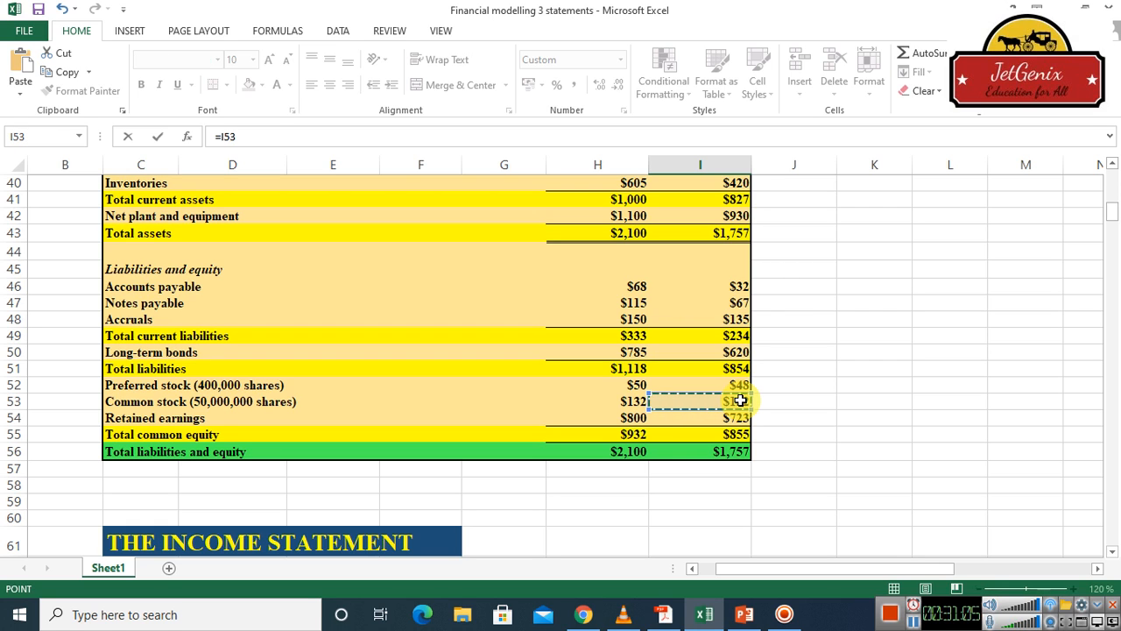
pyautogui.press('Return')
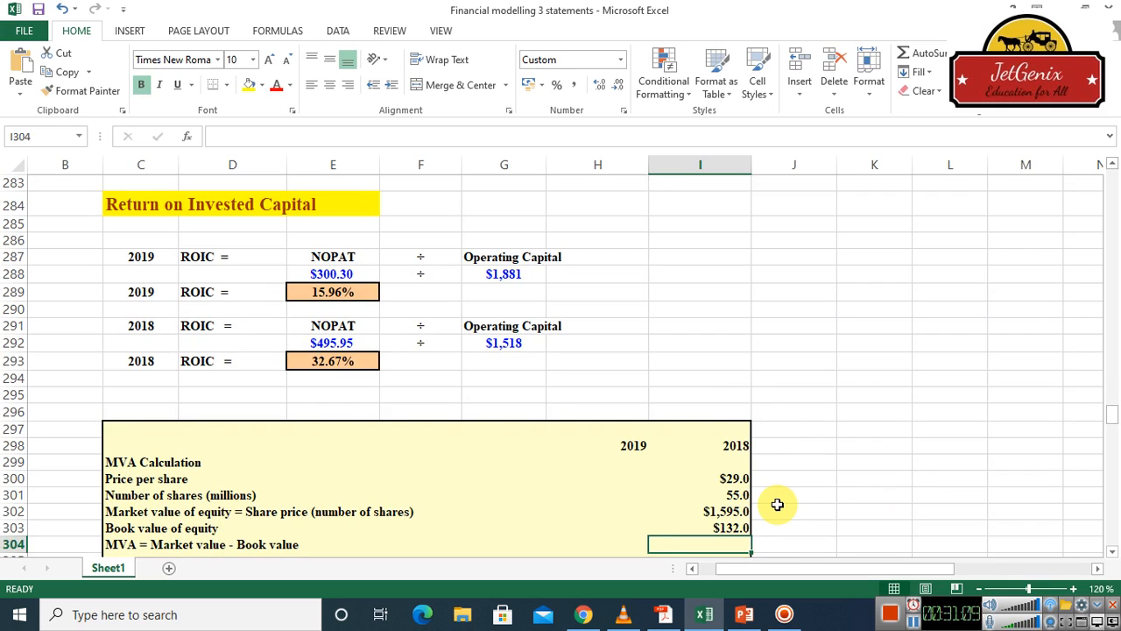
pyautogui.click(1113, 551)
pyautogui.click(1112, 554)
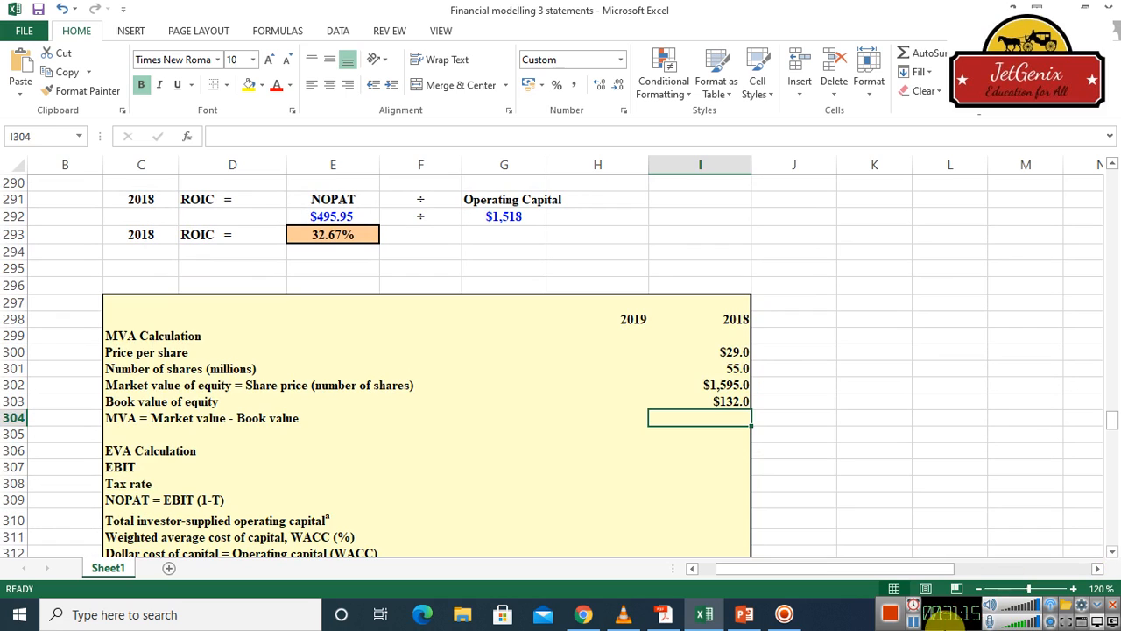
pyautogui.click(915, 622)
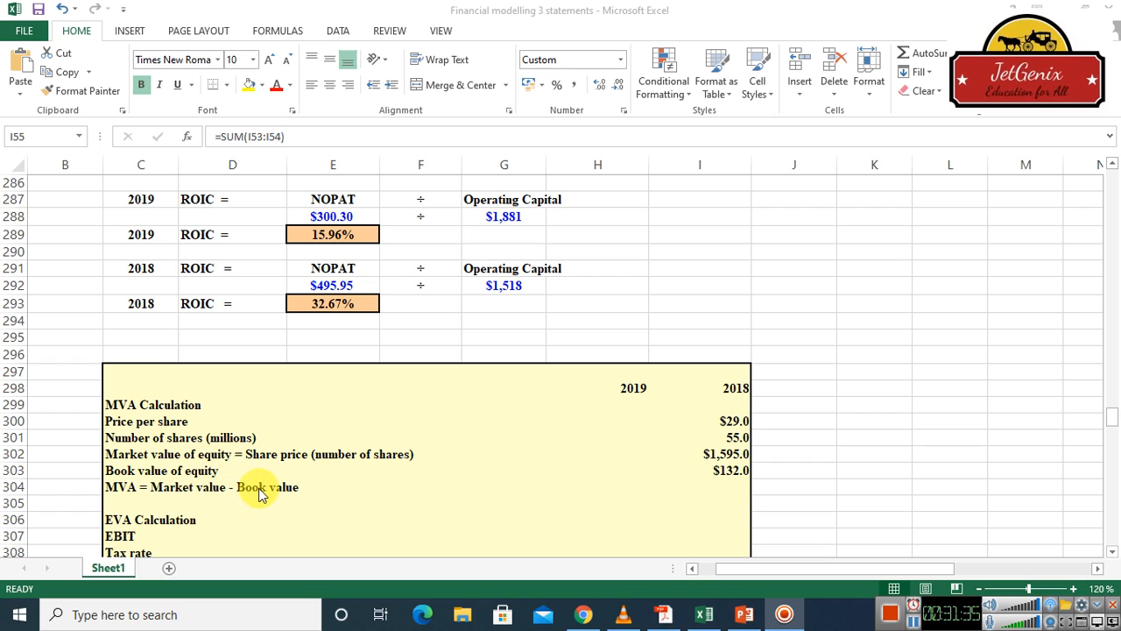
pyautogui.click(733, 487)
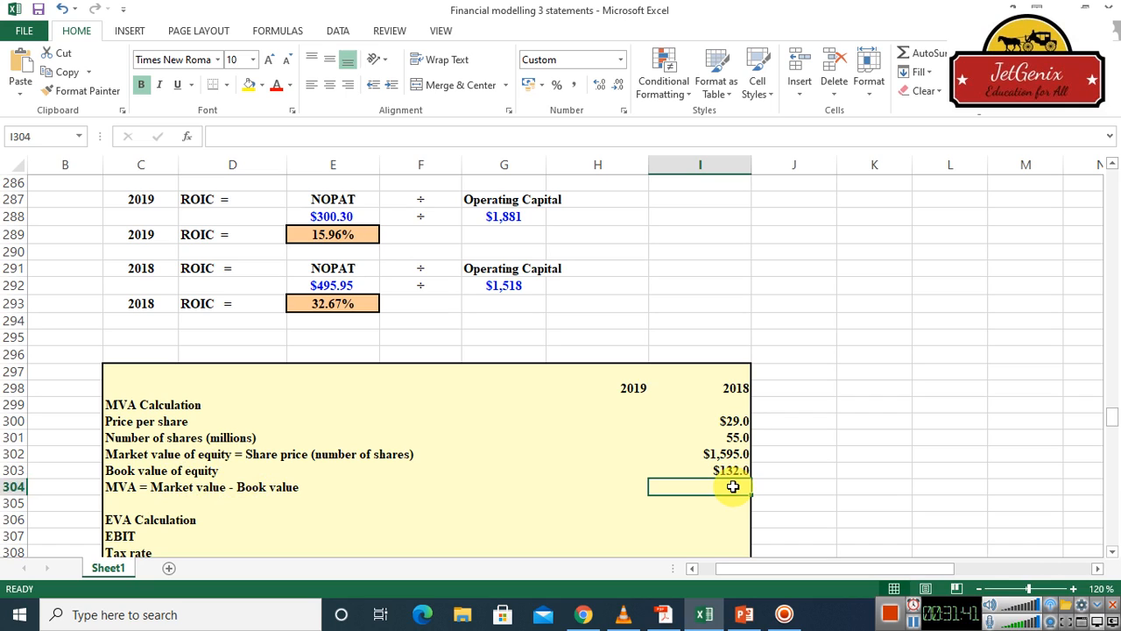
# Replace the 2018 book value of equity formula in cell I303 with a link to total common equity on the balance sheet, =I55
pyautogui.click(732, 470)
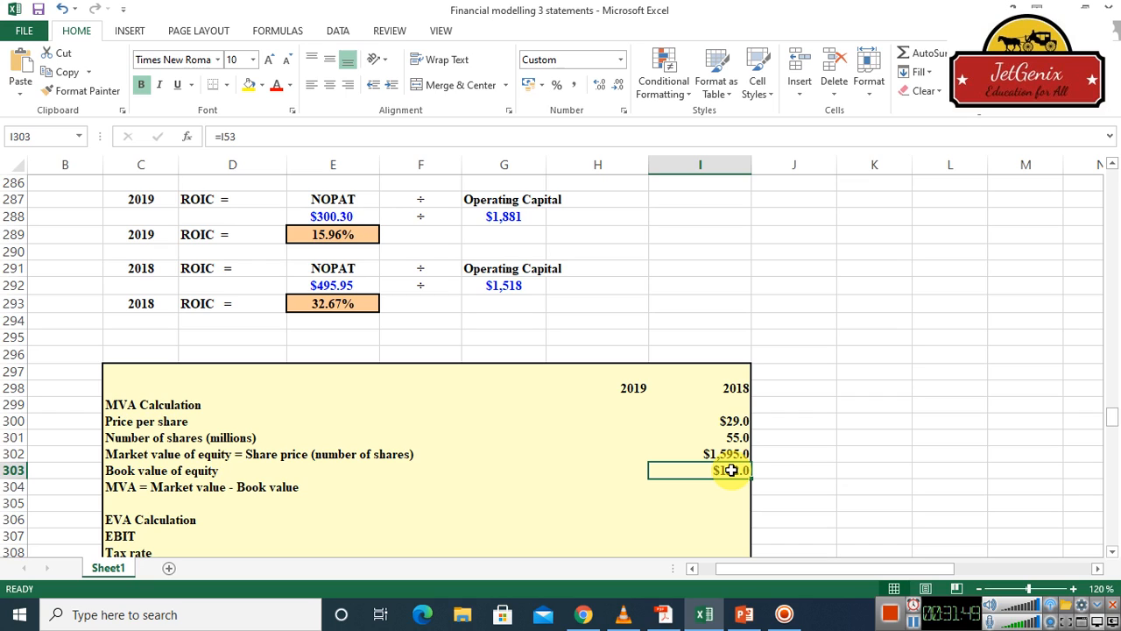
pyautogui.write('=')
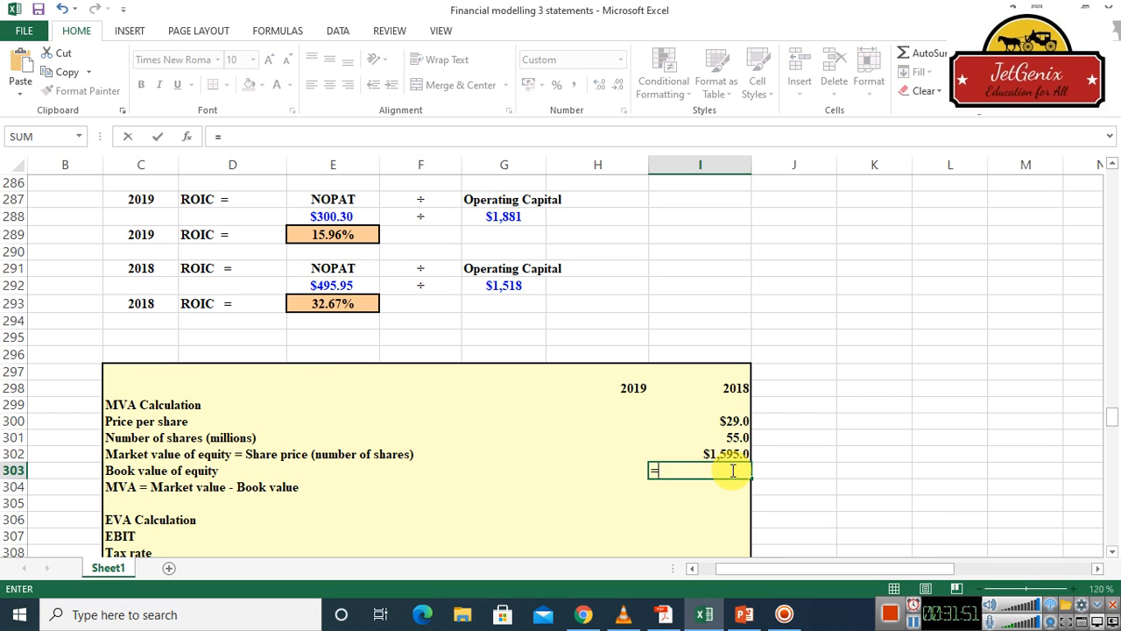
pyautogui.scroll(2, 1114, 215)
pyautogui.scroll(20, 1114, 215)
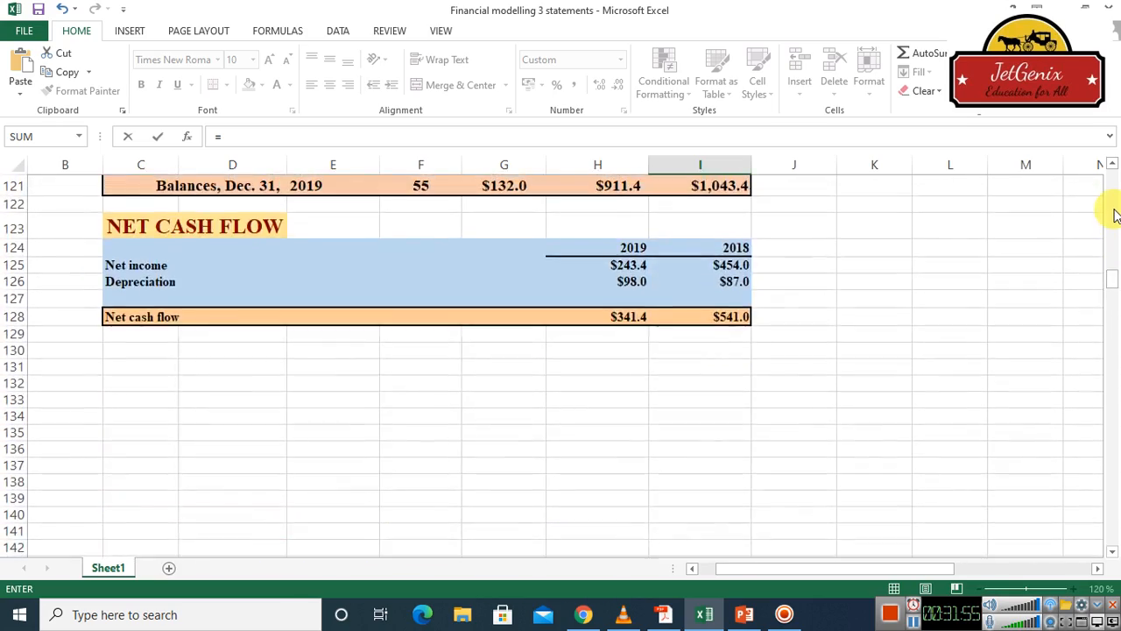
pyautogui.scroll(20, 1115, 215)
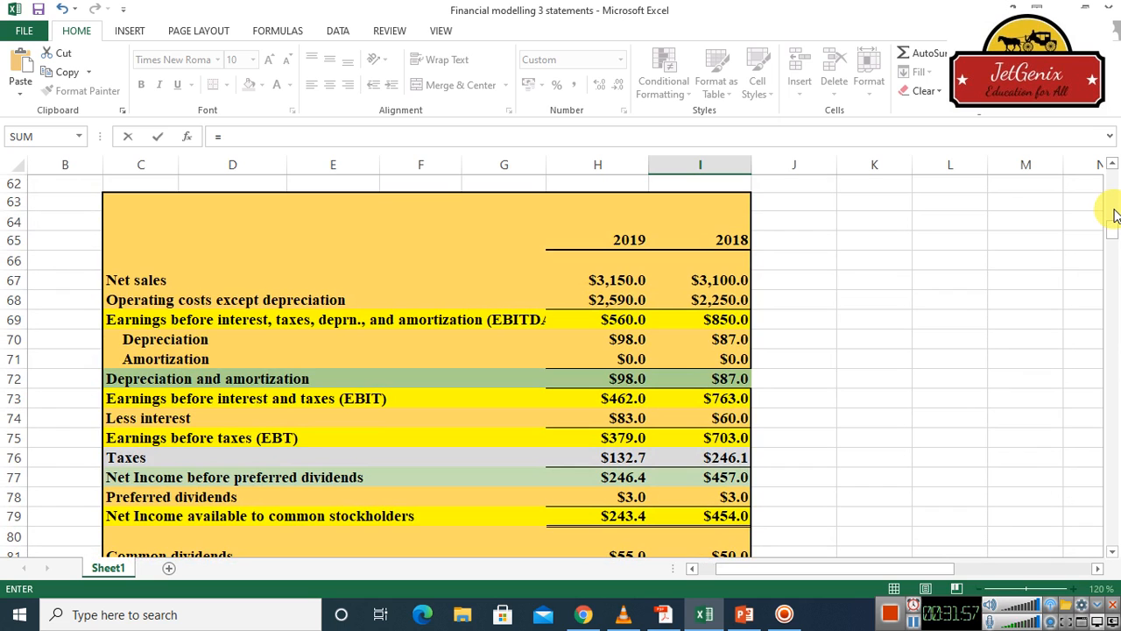
pyautogui.scroll(7, 1114, 215)
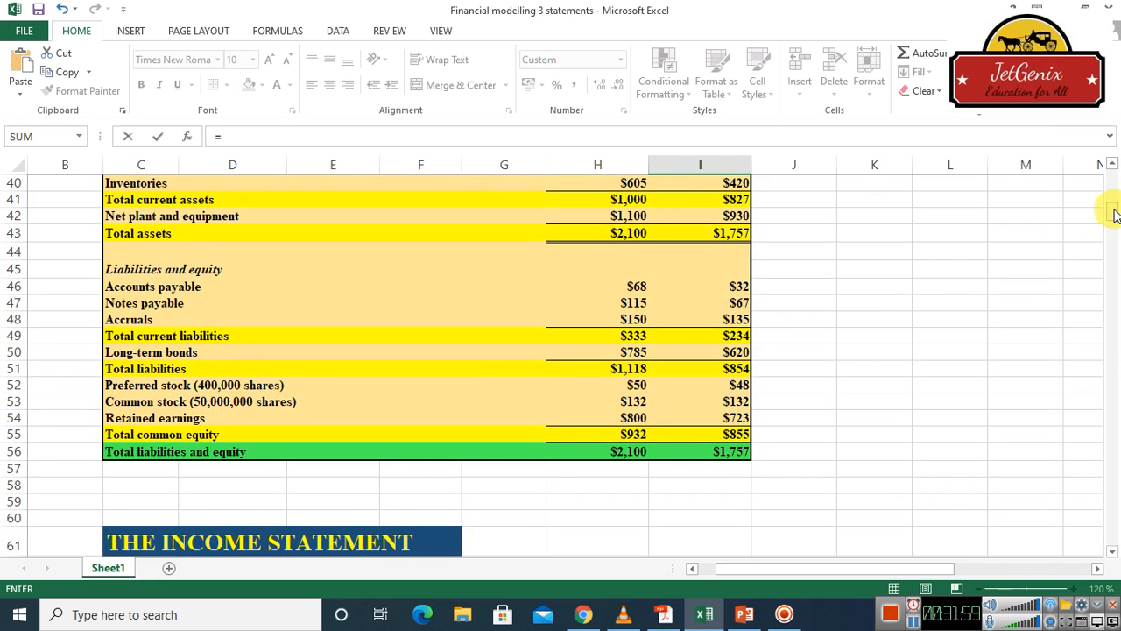
pyautogui.click(1111, 166)
pyautogui.click(1110, 167)
pyautogui.click(1110, 168)
pyautogui.click(1111, 169)
pyautogui.click(1111, 168)
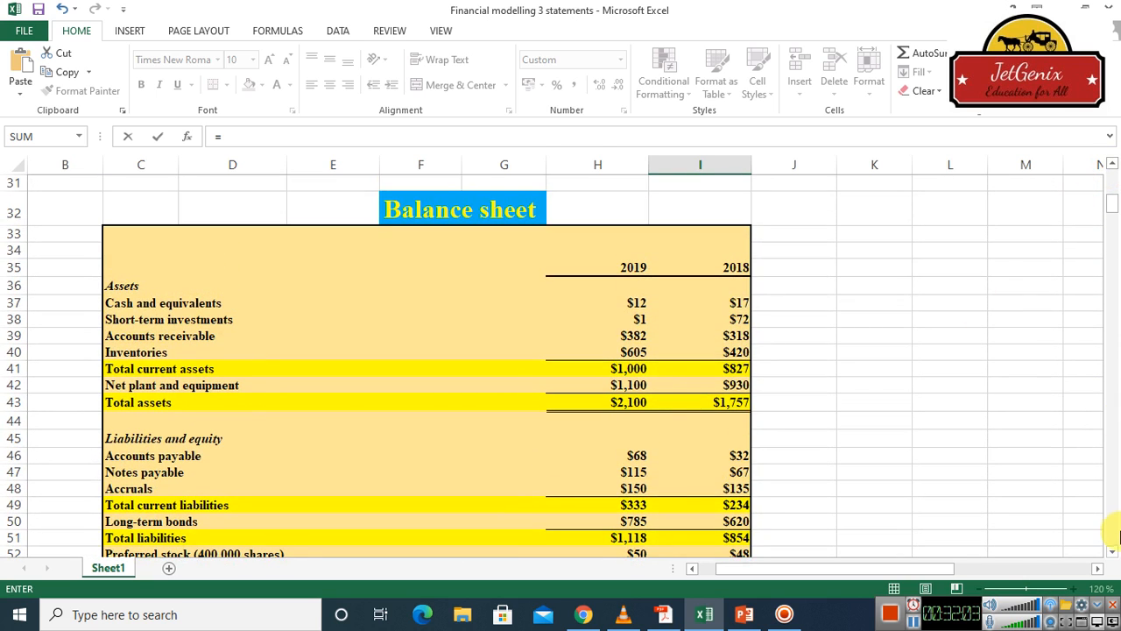
pyautogui.click(1112, 552)
pyautogui.click(1112, 552)
pyautogui.click(1112, 552)
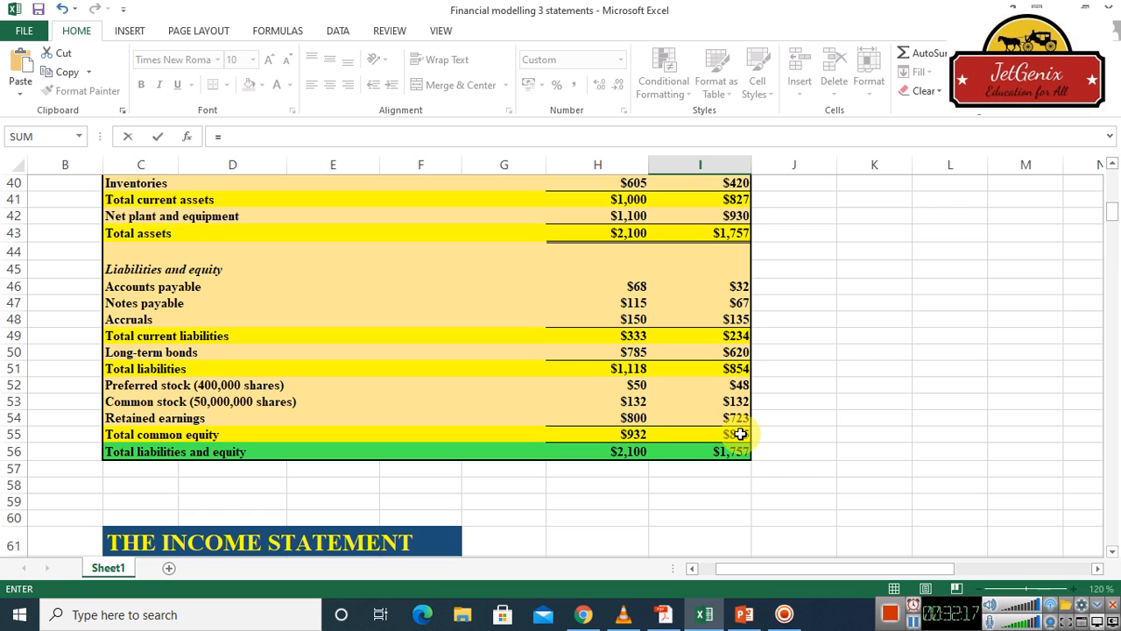
pyautogui.click(740, 433)
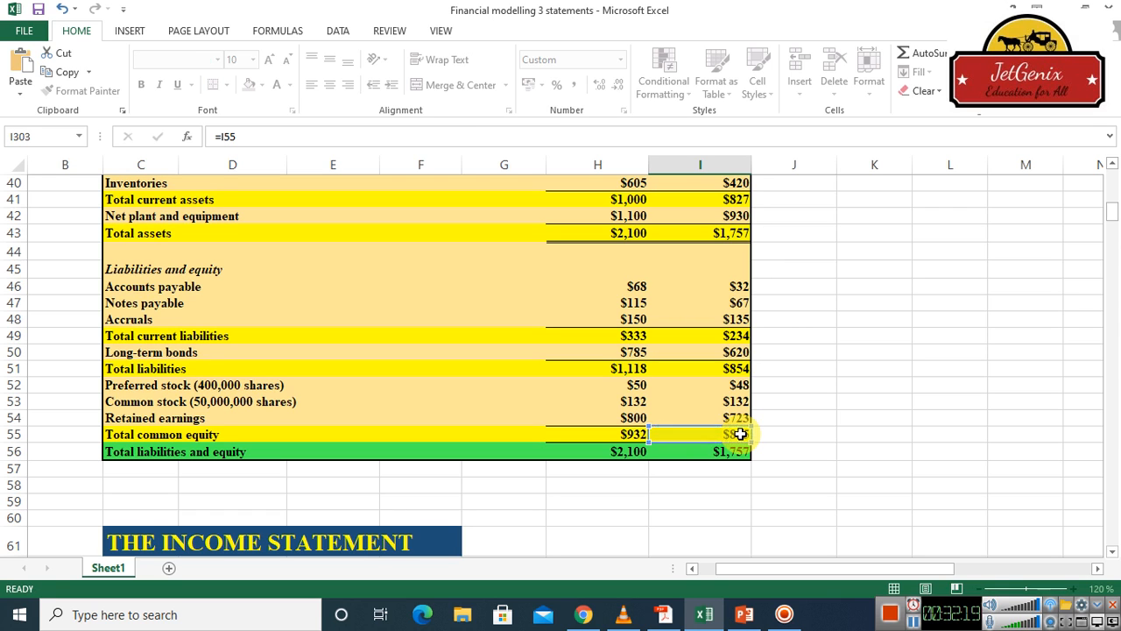
pyautogui.press('Return')
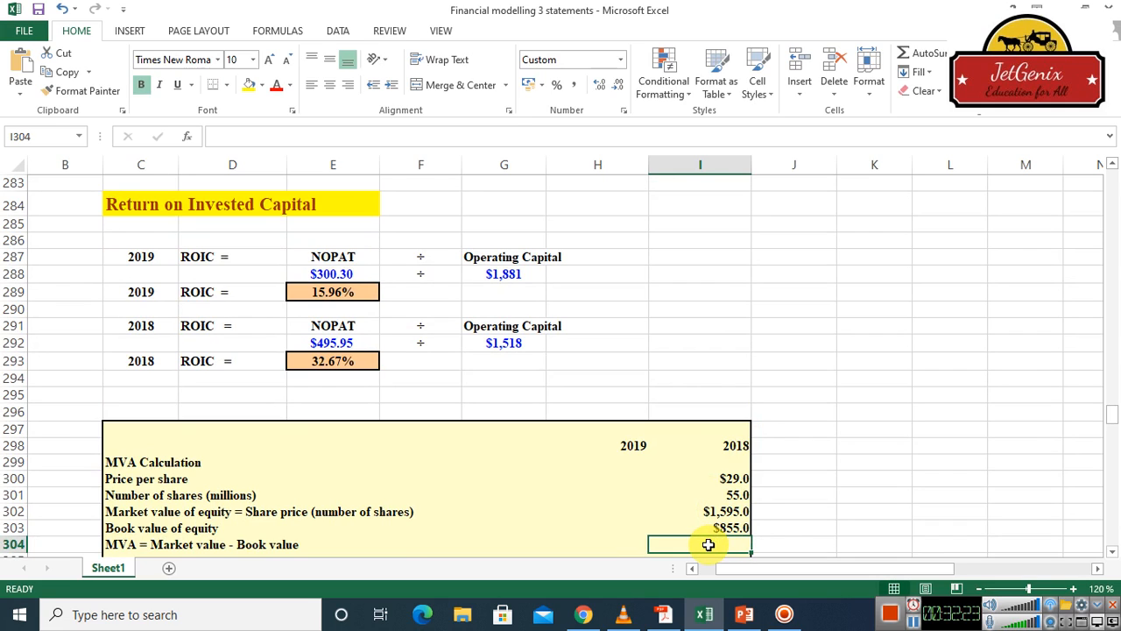
# Calculate the 2018 MVA in cell I304 by subtracting book value from market value of equity with =I302-I303
pyautogui.write('=')
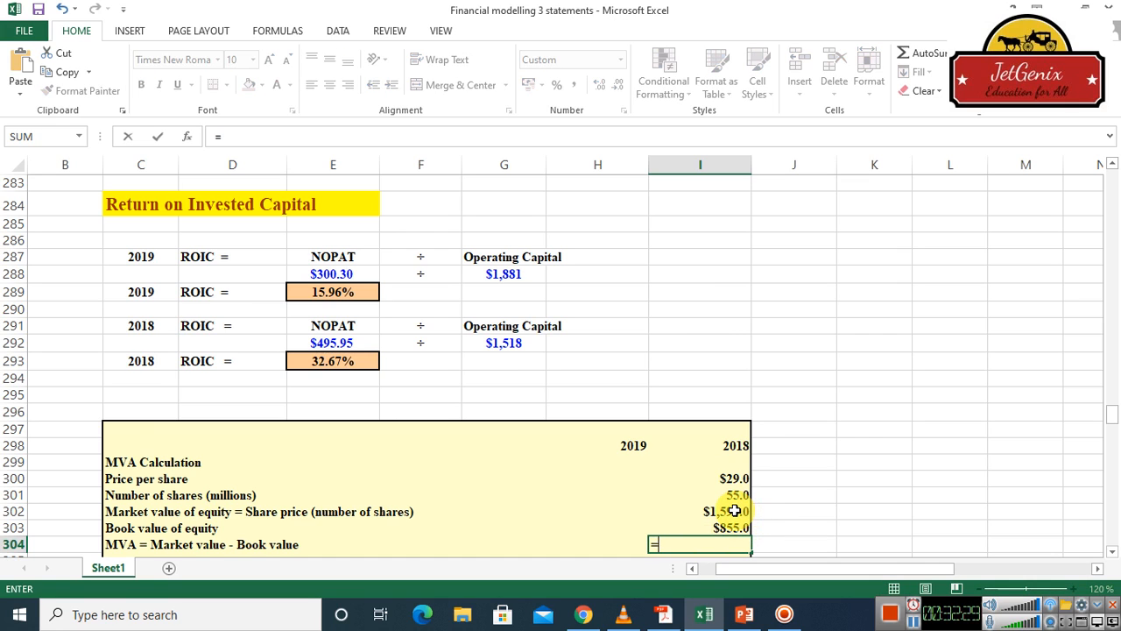
pyautogui.click(734, 510)
pyautogui.write('-')
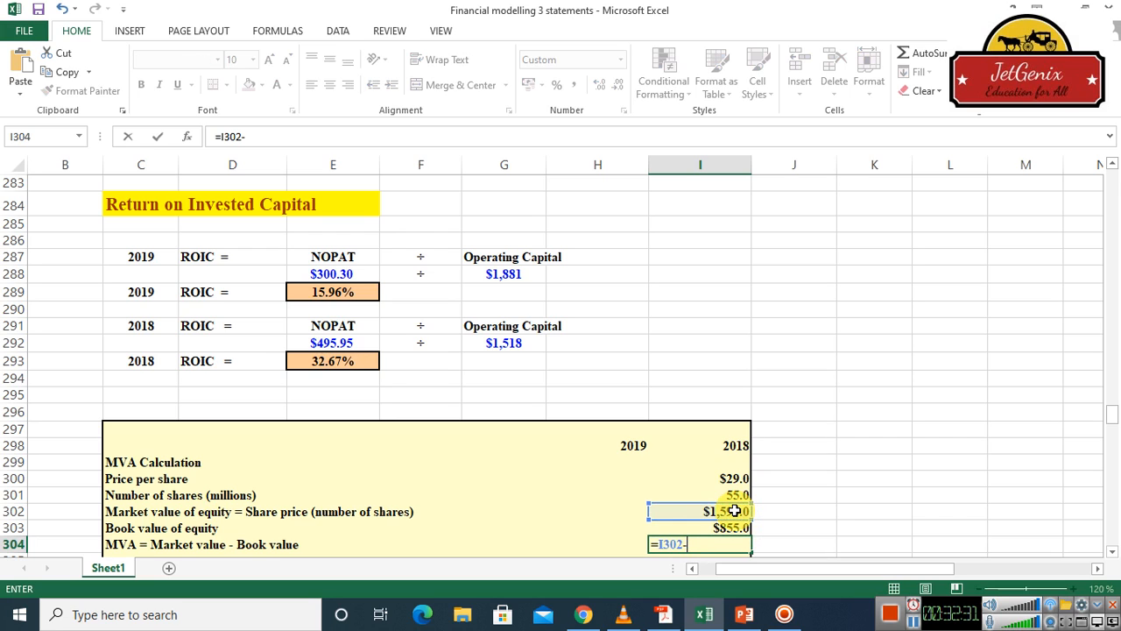
pyautogui.click(732, 526)
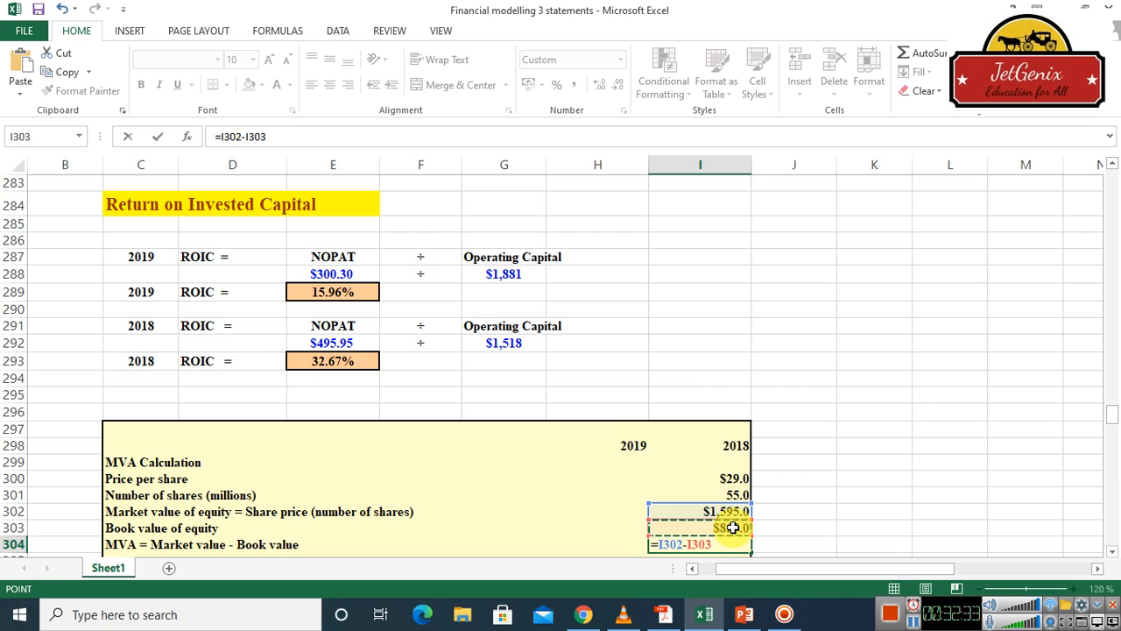
pyautogui.press('Return')
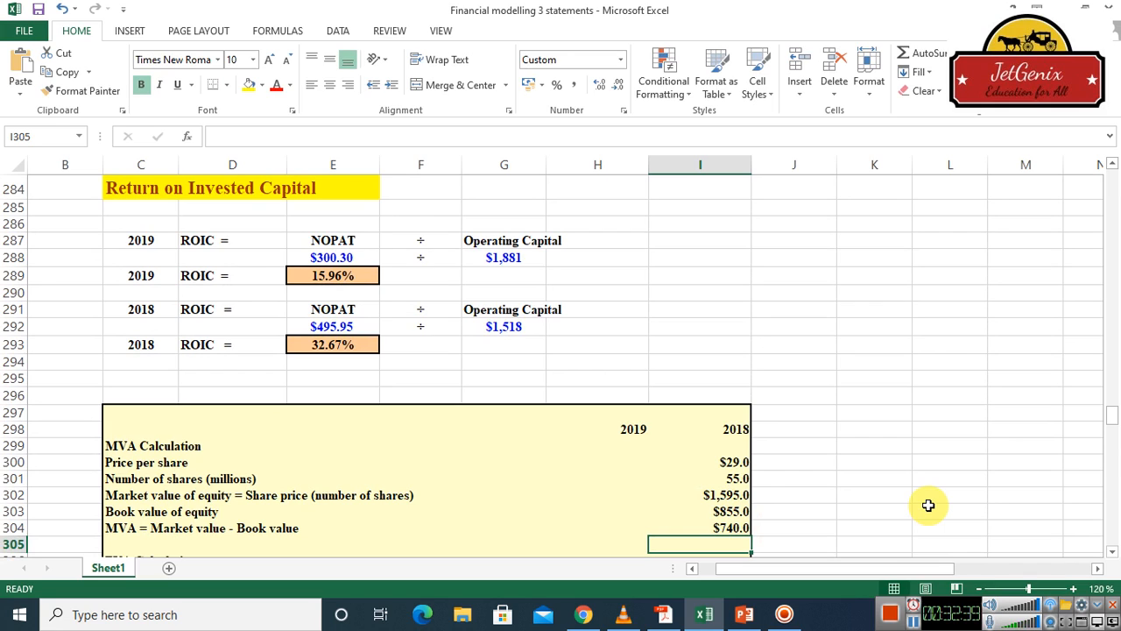
# Link the 2018 EBIT in cell I307 to earnings before interest and taxes on the income statement with =I73
pyautogui.click(1112, 552)
pyautogui.click(1111, 552)
pyautogui.click(1111, 554)
pyautogui.click(1112, 555)
pyautogui.click(1111, 555)
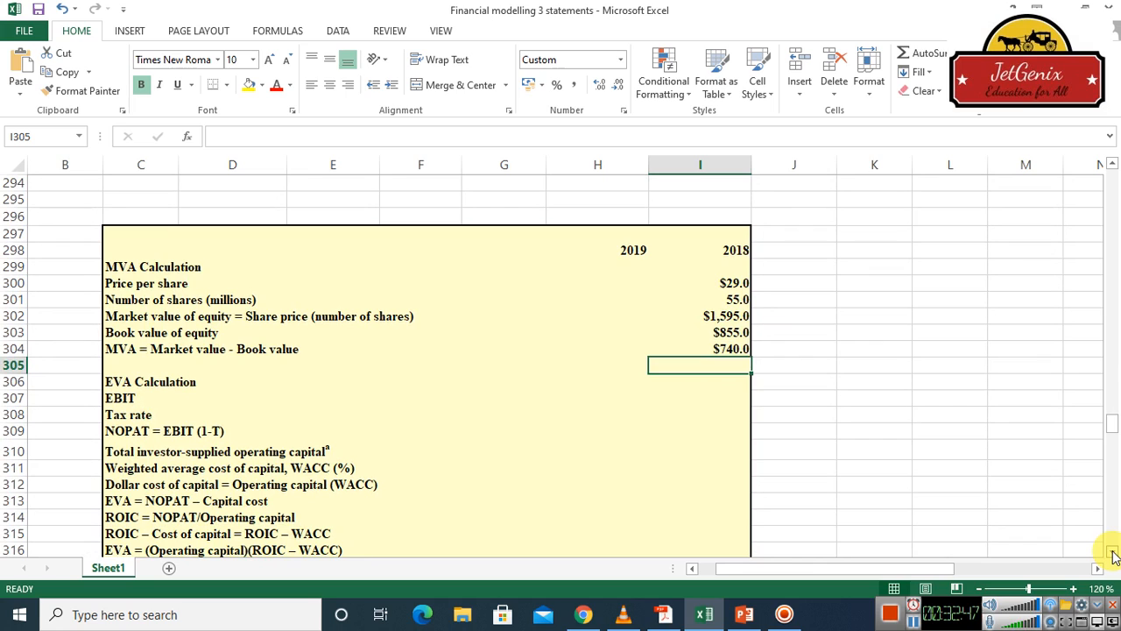
pyautogui.click(122, 399)
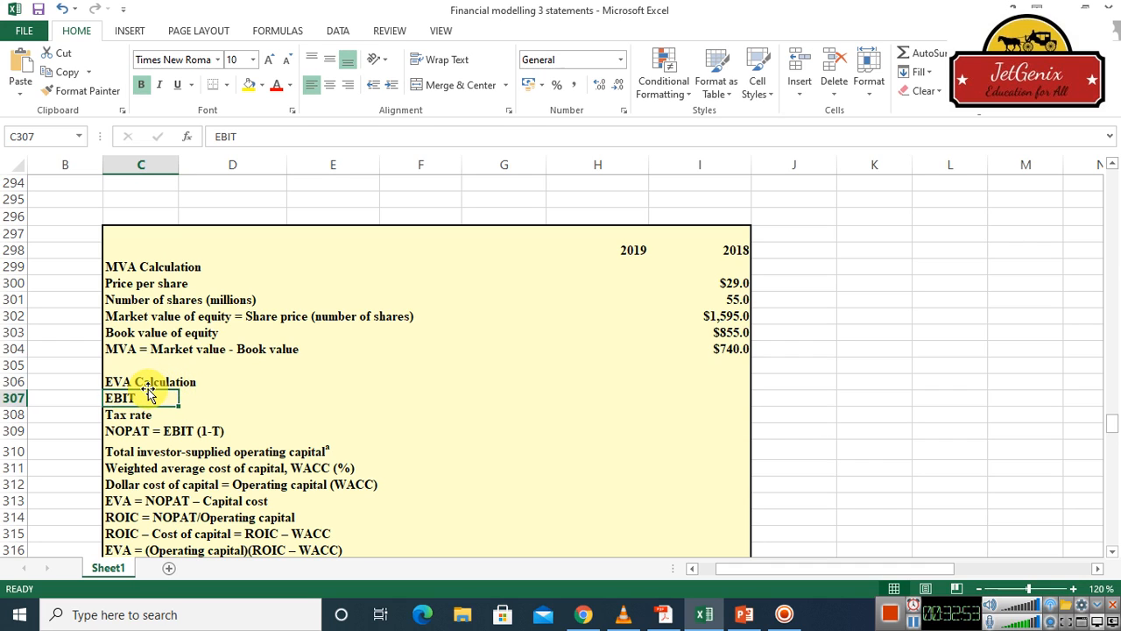
pyautogui.press('Right')
pyautogui.press('Right')
pyautogui.press('Right')
pyautogui.press('Right')
pyautogui.press('Right')
pyautogui.press('Right')
pyautogui.press('Right')
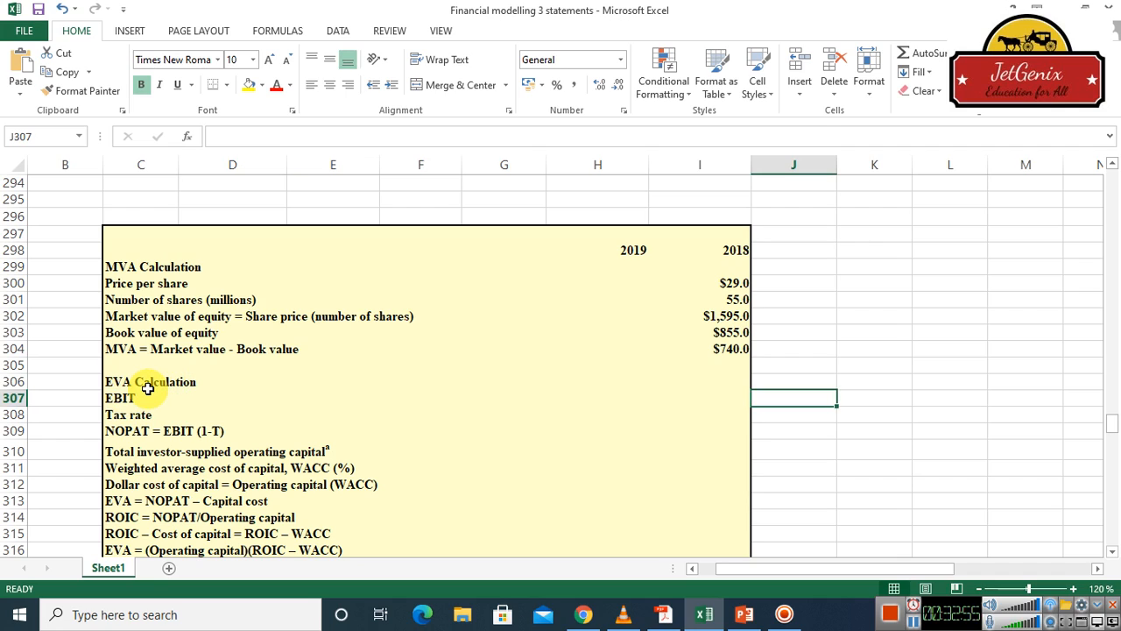
pyautogui.press('Left')
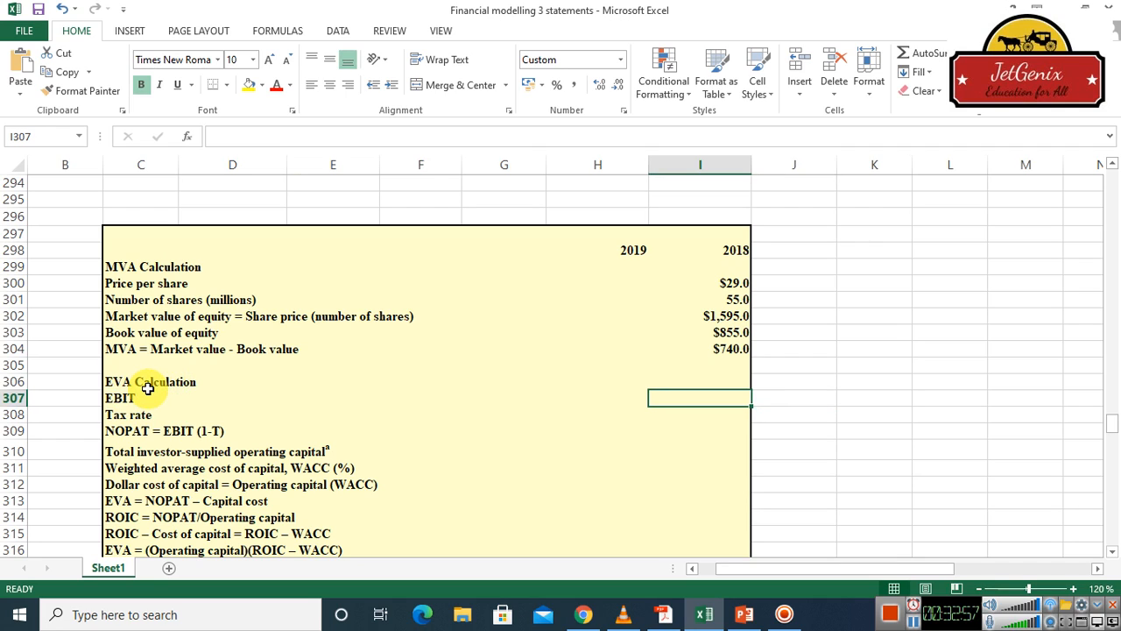
pyautogui.write('=')
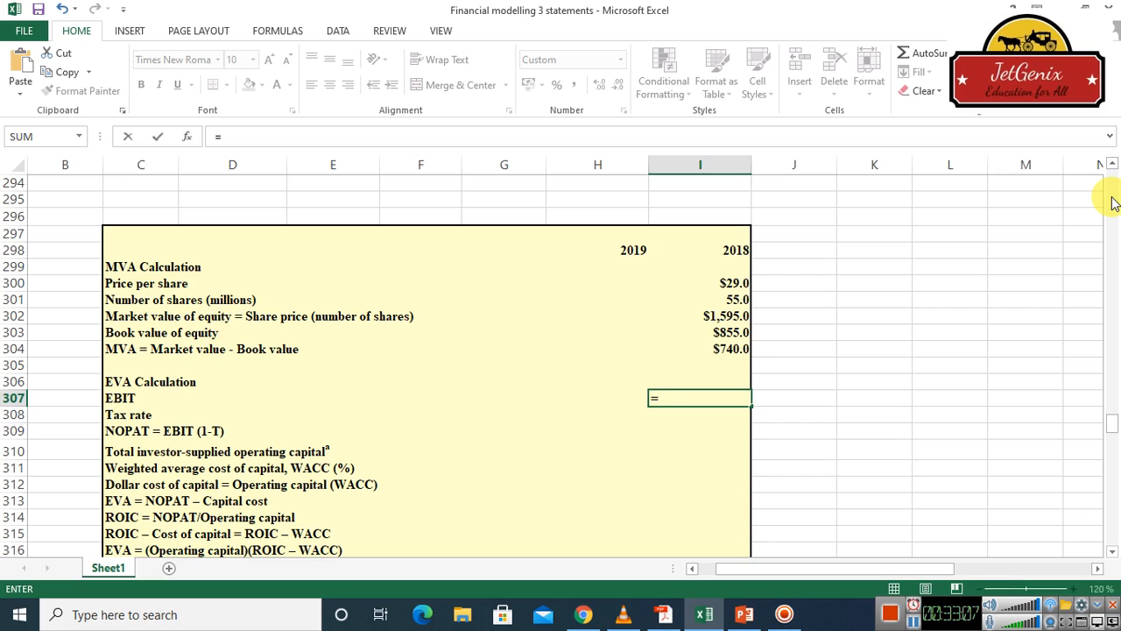
pyautogui.scroll(20, 1113, 203)
pyautogui.scroll(20, 1112, 204)
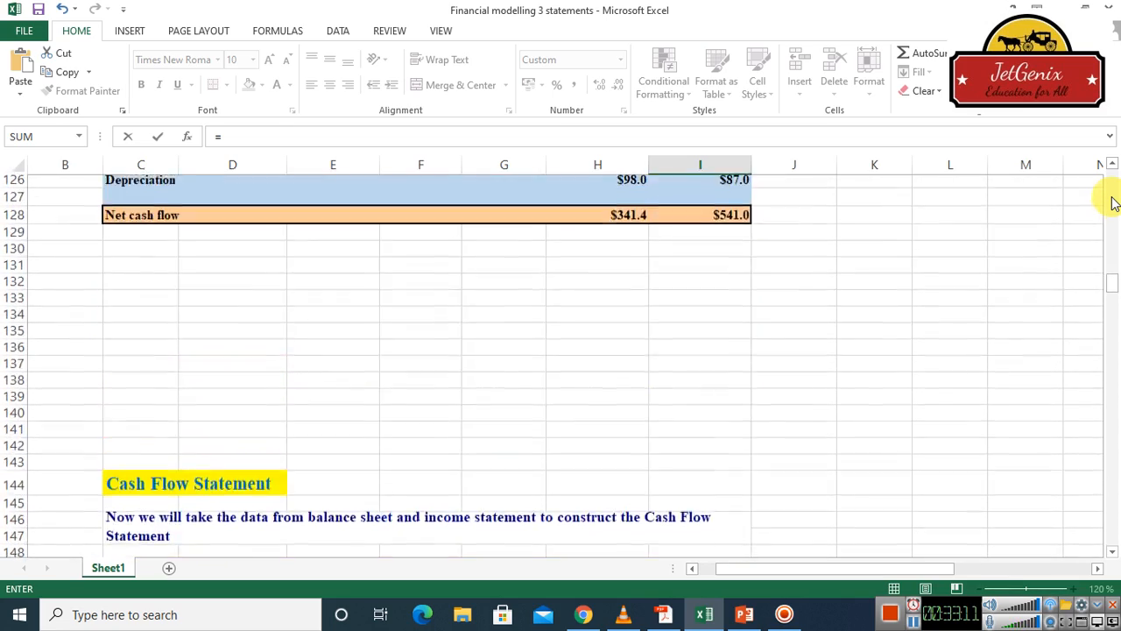
pyautogui.scroll(19, 1112, 203)
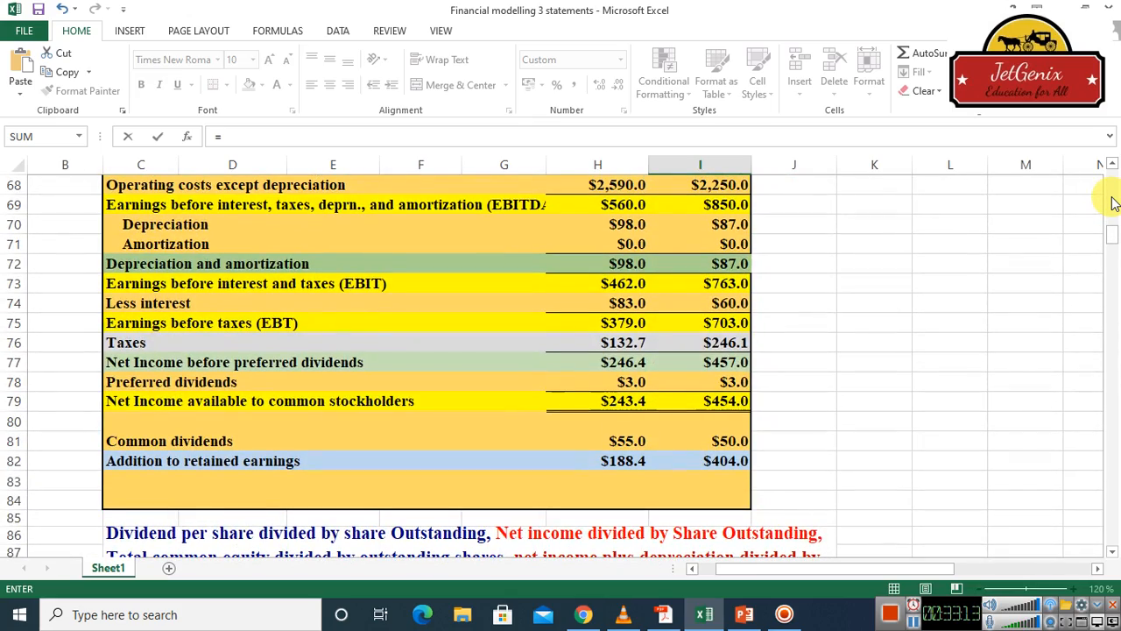
pyautogui.scroll(7, 1112, 203)
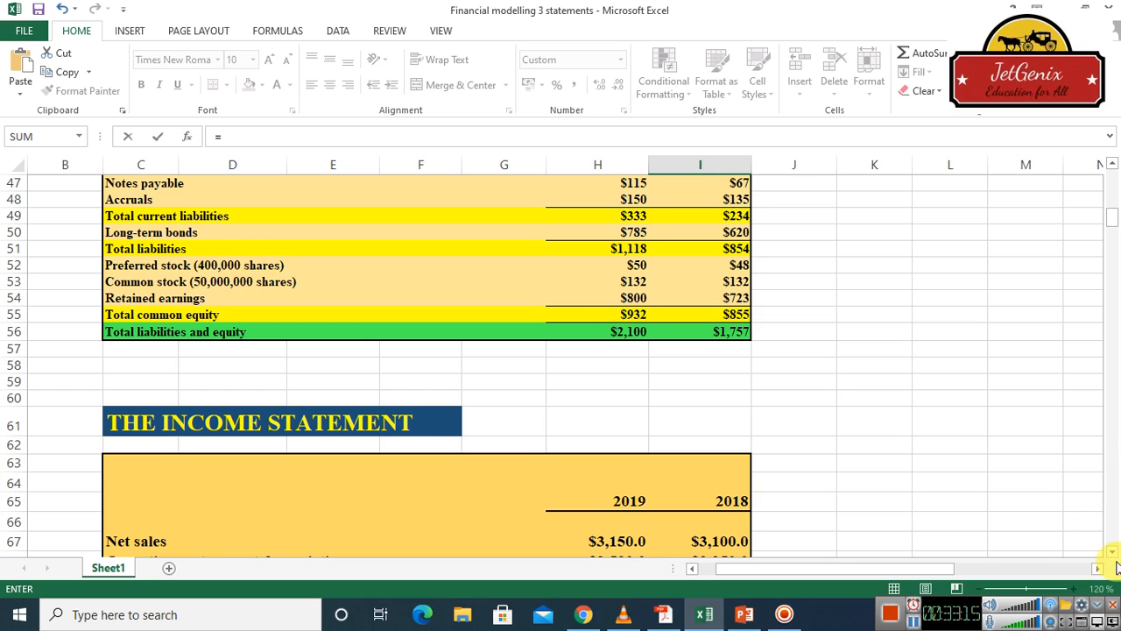
pyautogui.moveTo(1114, 555); pyautogui.dragTo(1114, 556)
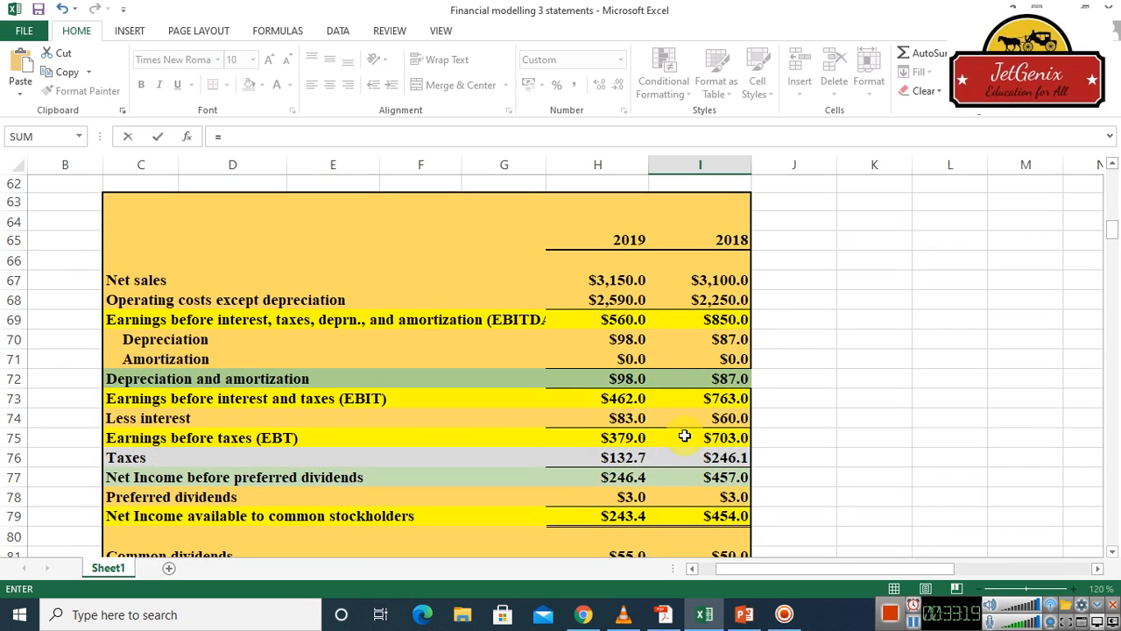
pyautogui.click(726, 400)
pyautogui.press('Return')
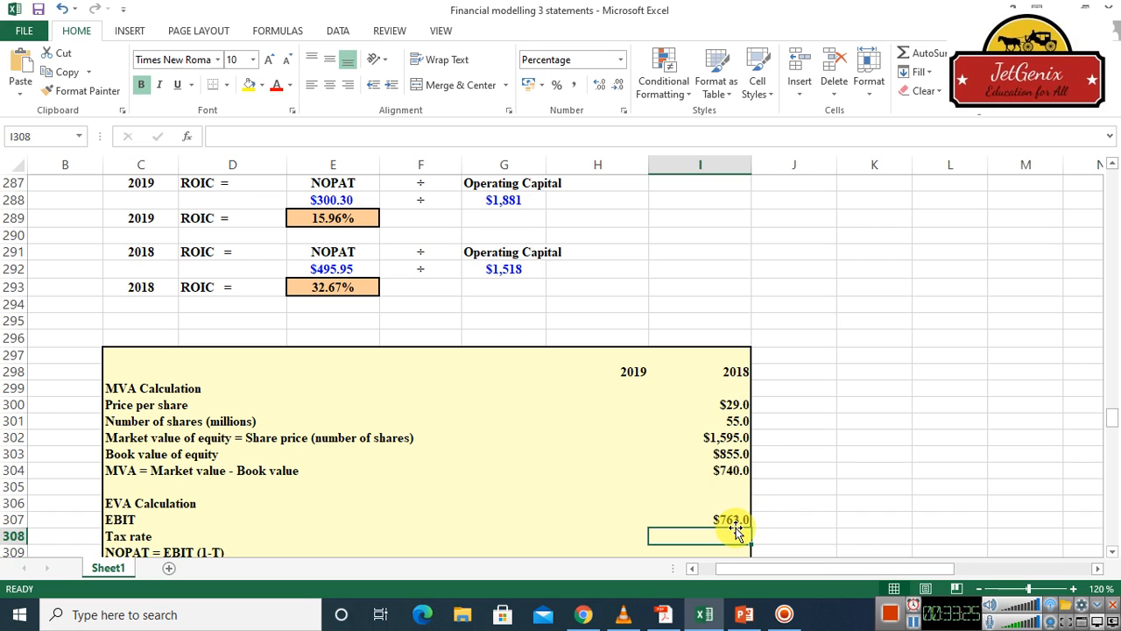
# Link the 2018 tax rate in cell I308 to the tax rate given higher up in the sheet
pyautogui.write('=')
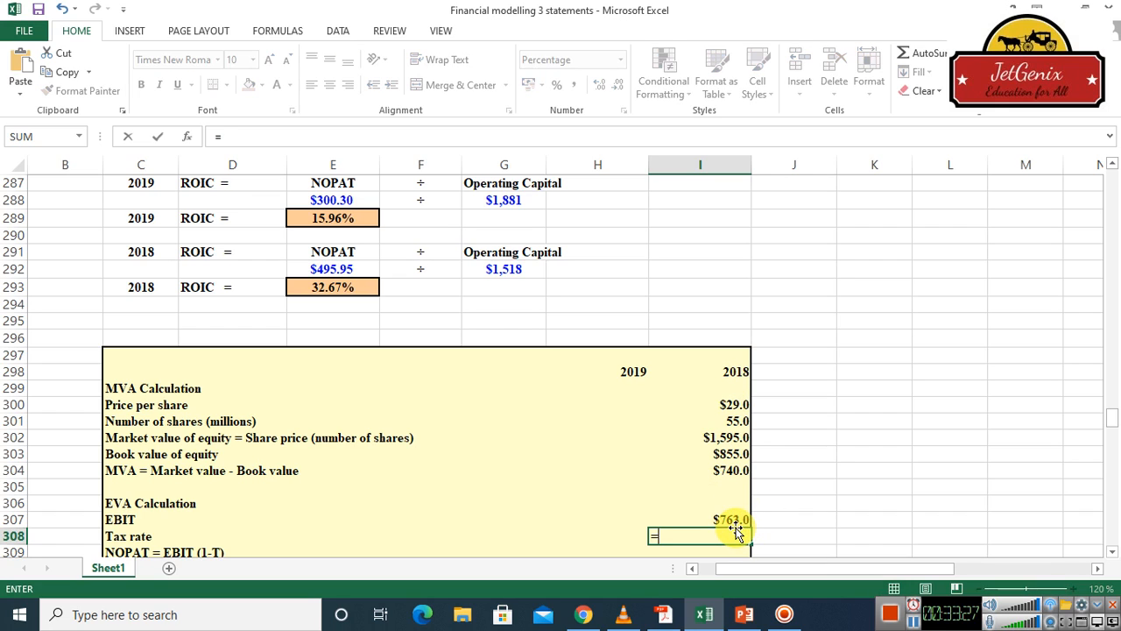
pyautogui.click(1110, 207)
pyautogui.click(1115, 207)
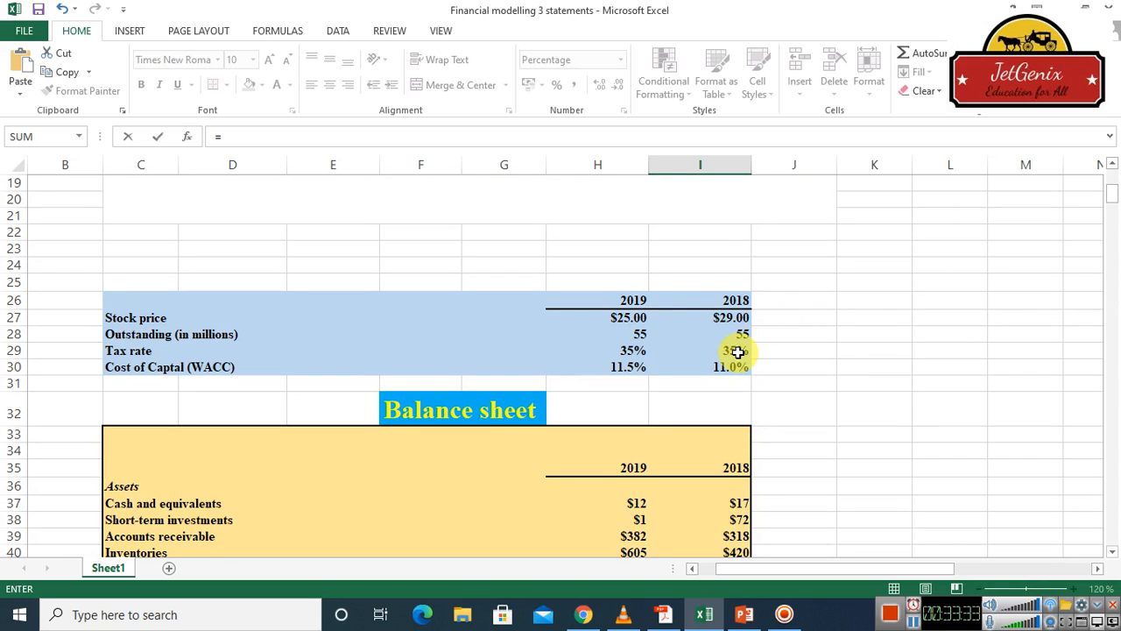
pyautogui.click(738, 351)
pyautogui.press('Return')
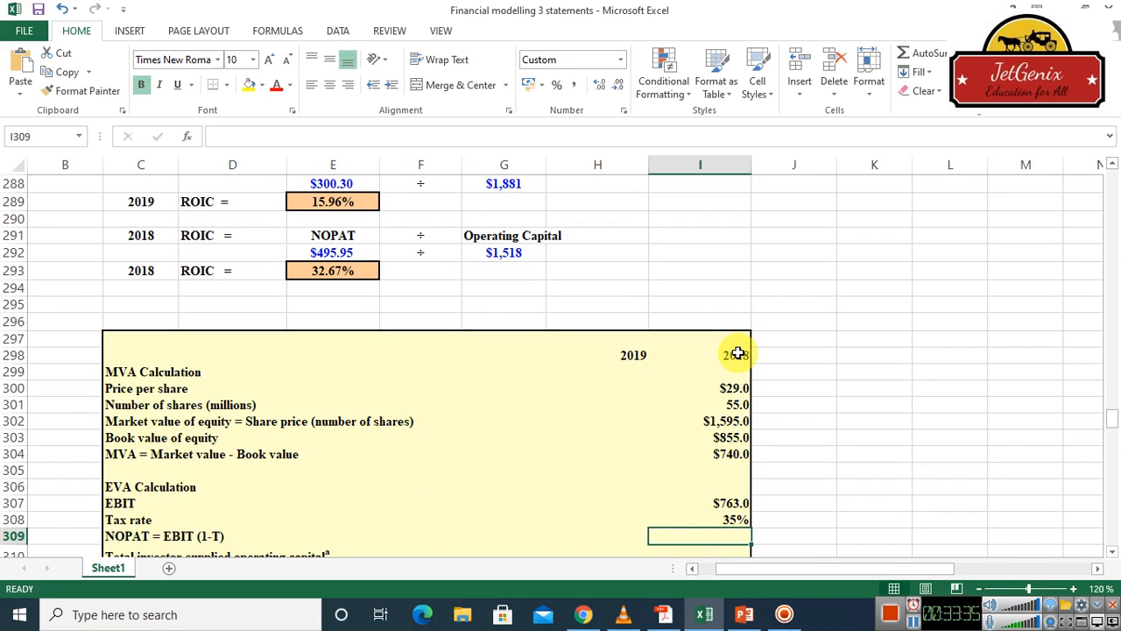
# Calculate the 2018 NOPAT in cell I309 from EBIT and the tax rate with =I307*(1-I308)
pyautogui.click(1111, 553)
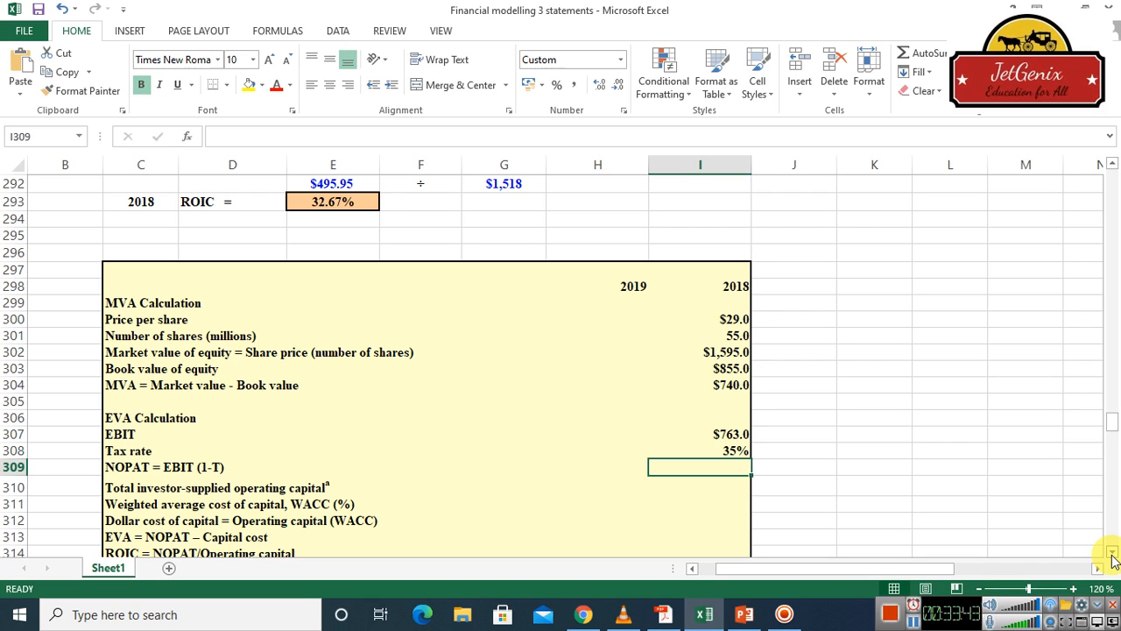
pyautogui.write('=')
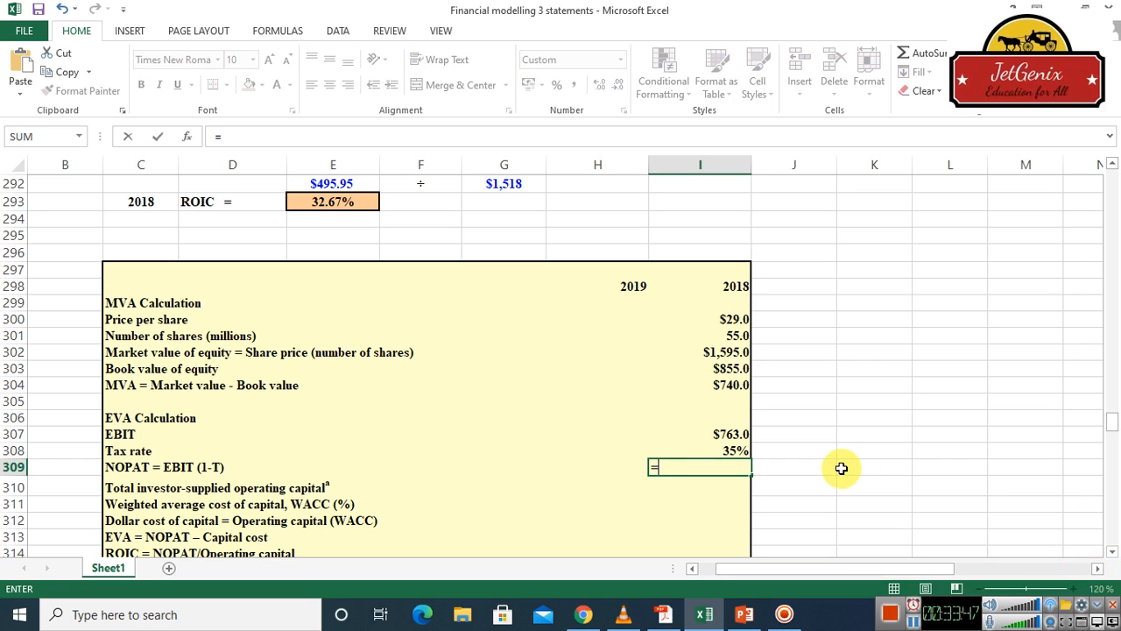
pyautogui.click(730, 435)
pyautogui.write('*(1-')
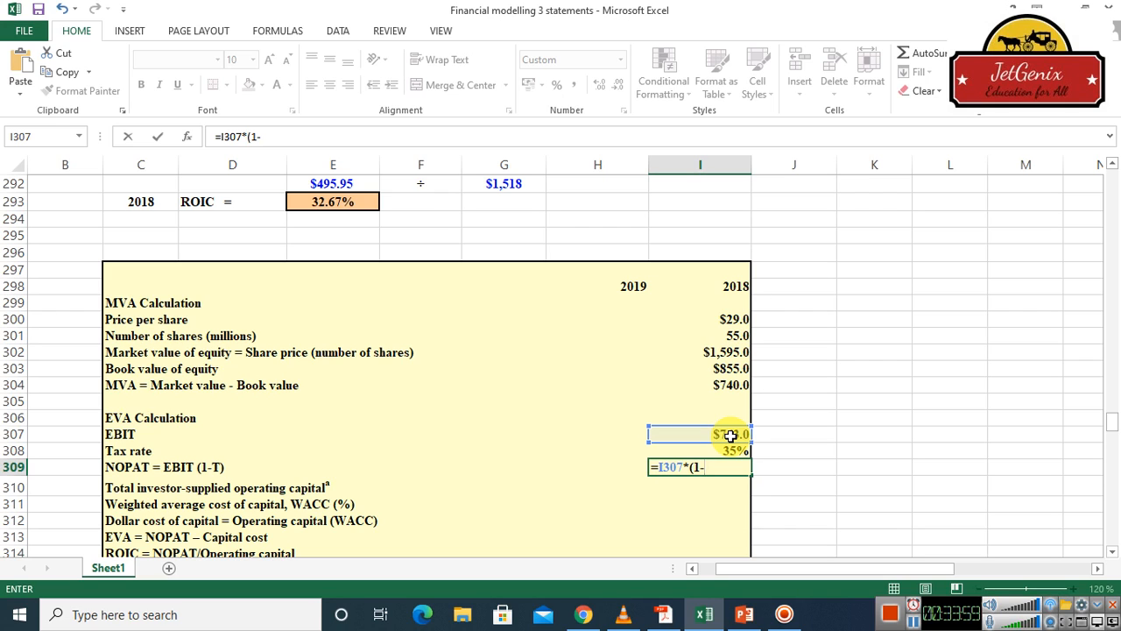
pyautogui.click(734, 450)
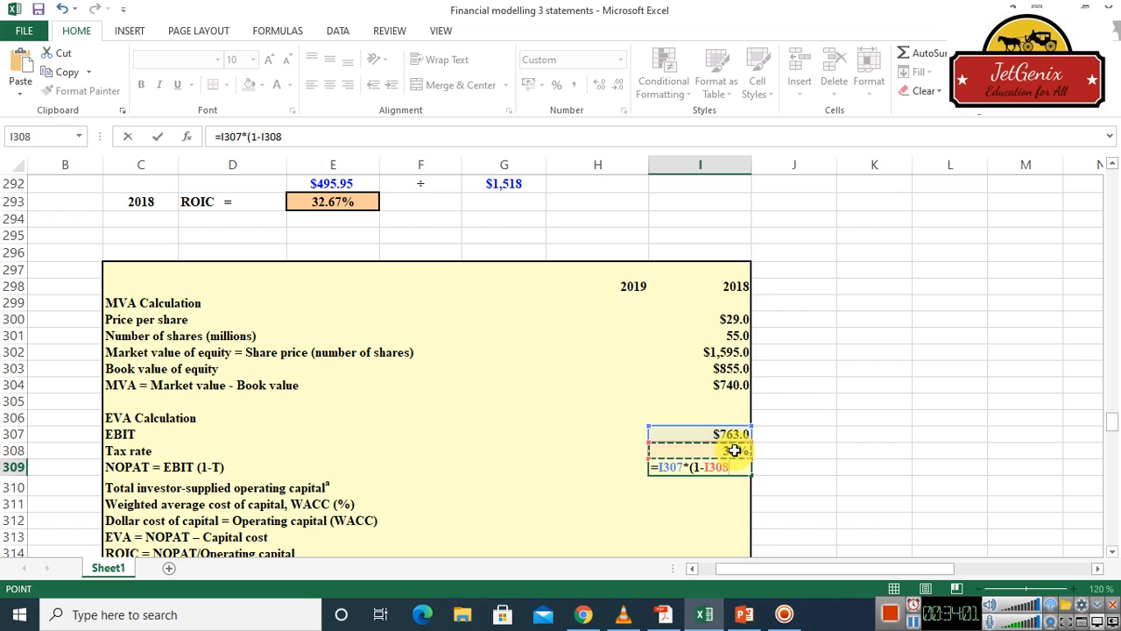
pyautogui.write(')')
pyautogui.press('Return')
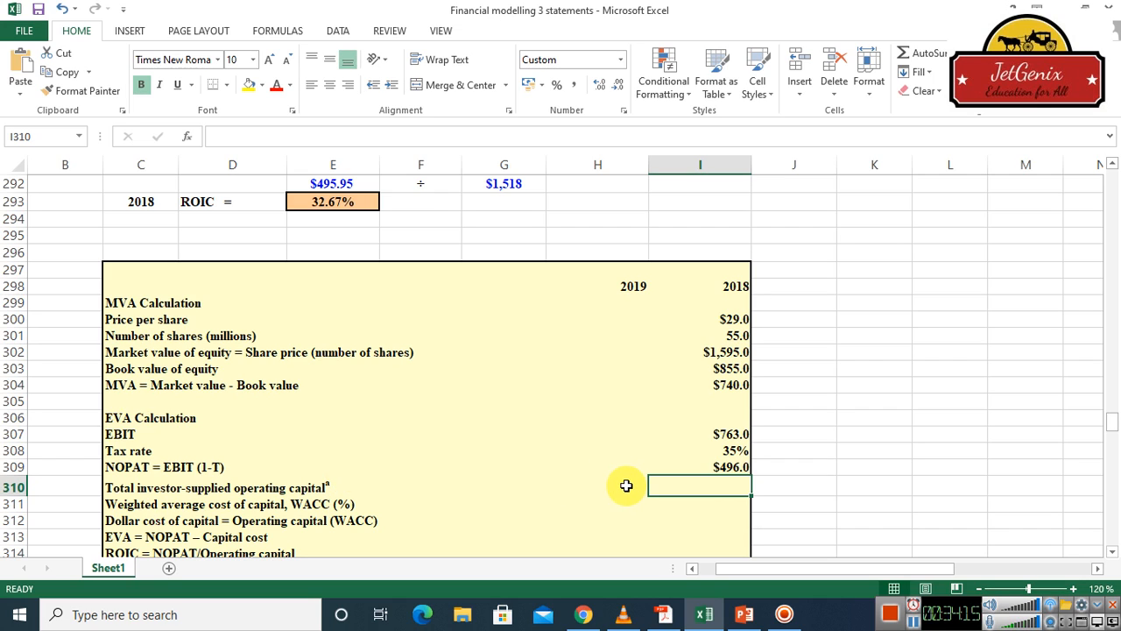
# Calculate 2018 total investor-supplied operating capital in cell I310 from notes payable, bonds, preferred stock and common equity less short-term investments with =I47+I50+I52+I55-I38
pyautogui.write('=')
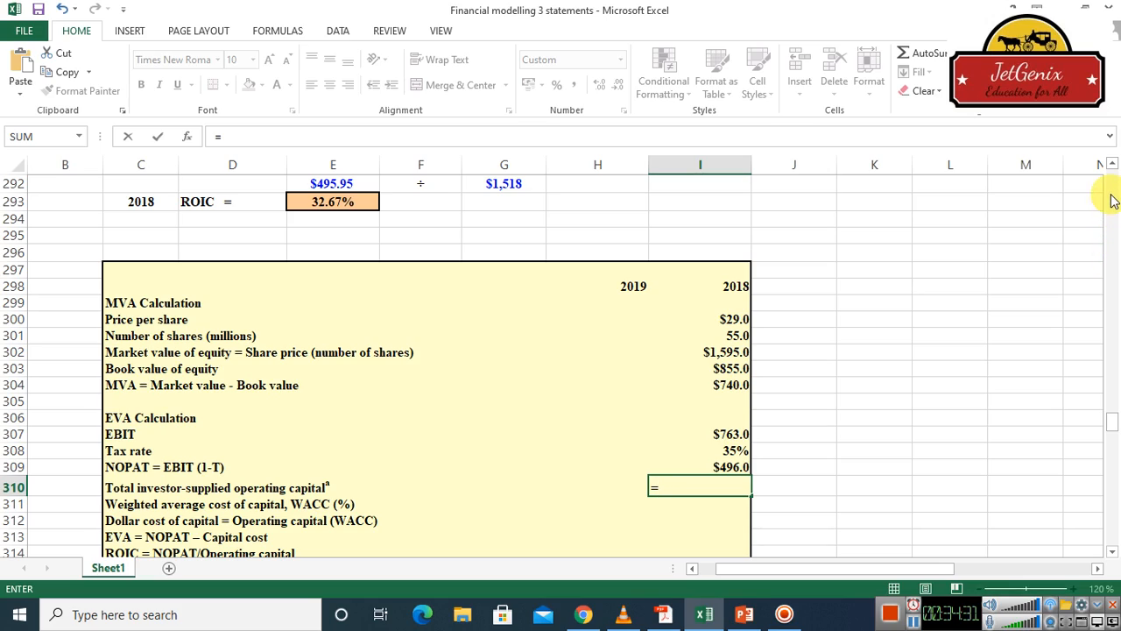
pyautogui.scroll(20, 1113, 194)
pyautogui.scroll(20, 1113, 194)
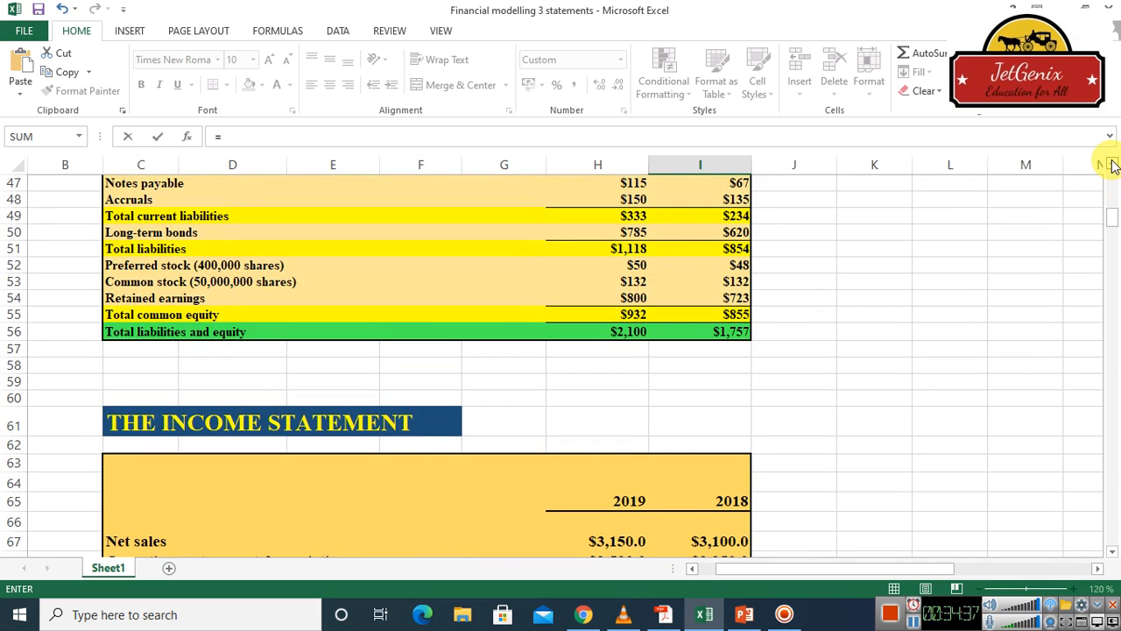
pyautogui.click(1113, 164)
pyautogui.moveTo(1112, 165); pyautogui.dragTo(1112, 165)
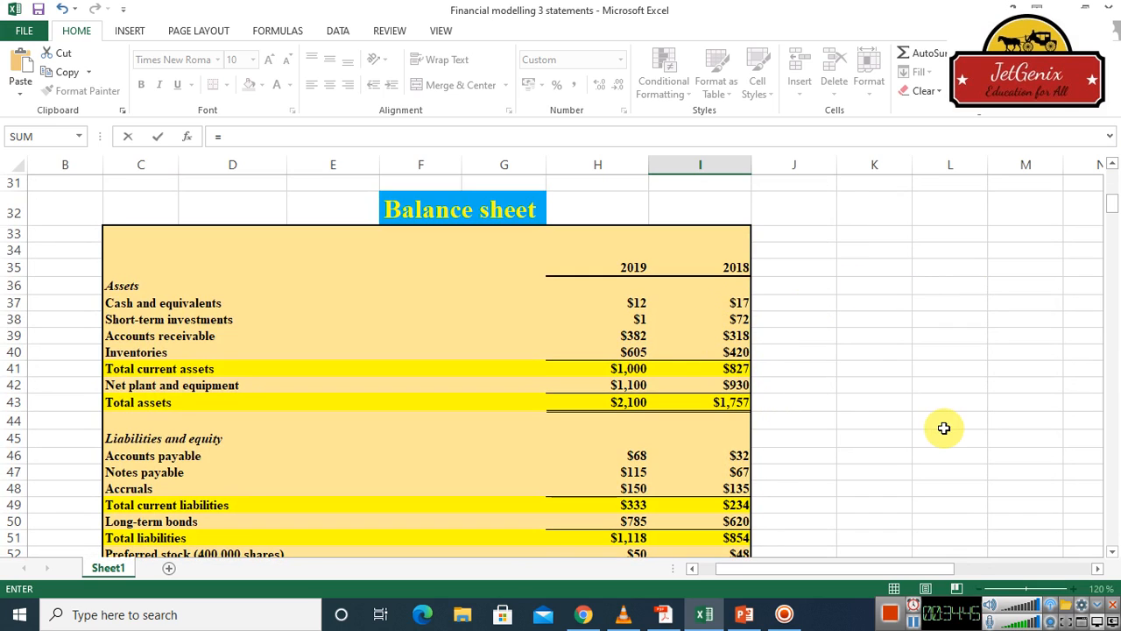
pyautogui.moveTo(1112, 554); pyautogui.dragTo(1112, 554)
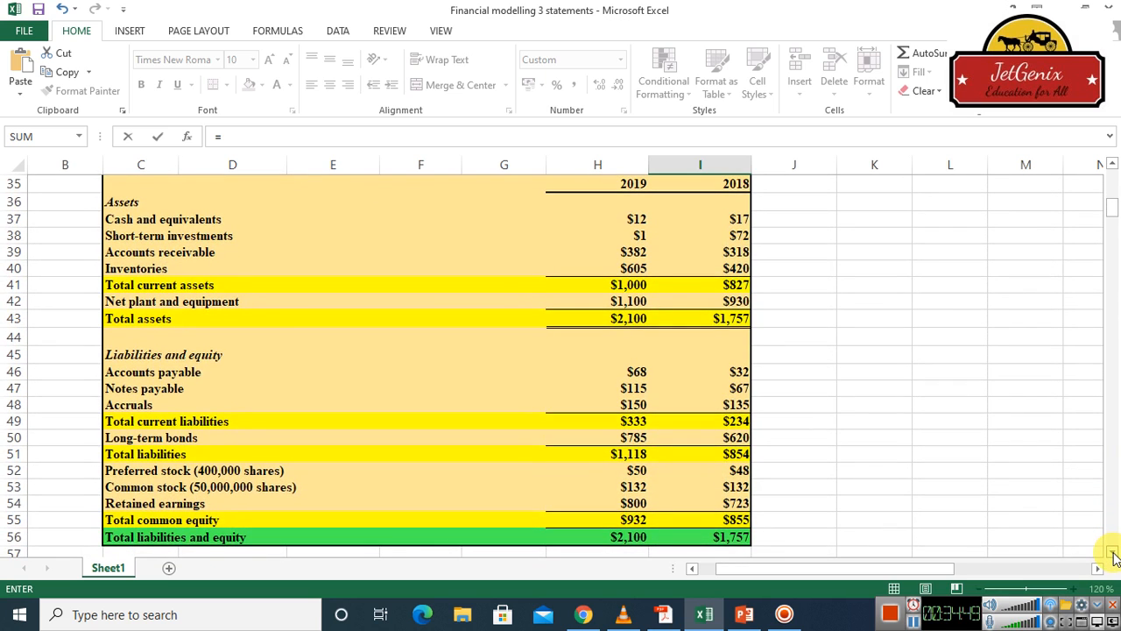
pyautogui.click(742, 388)
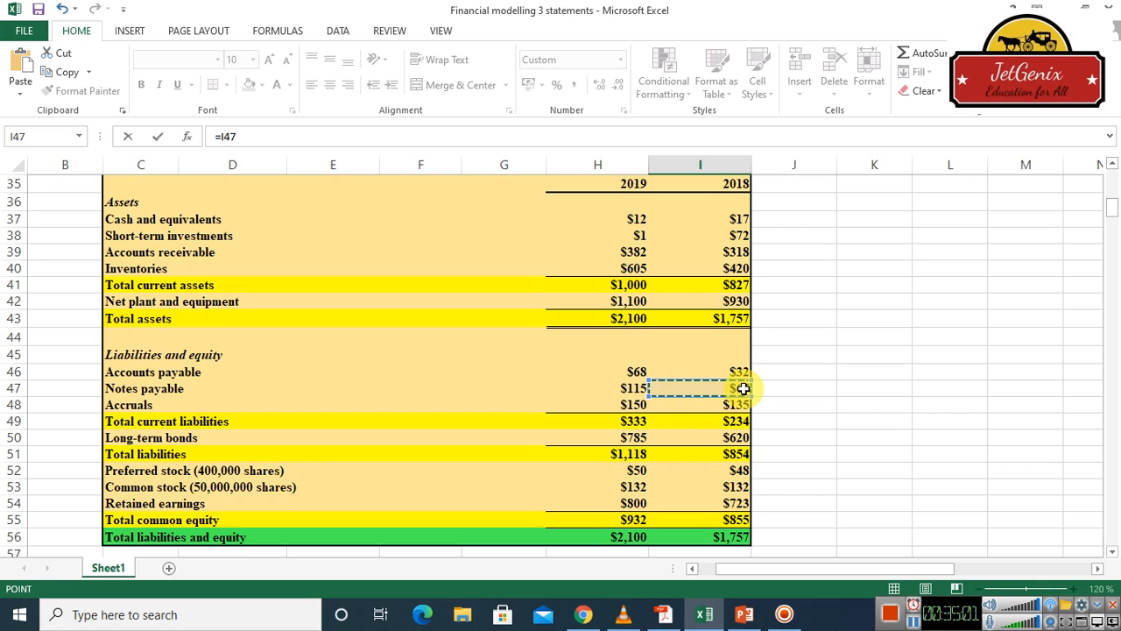
pyautogui.write('+')
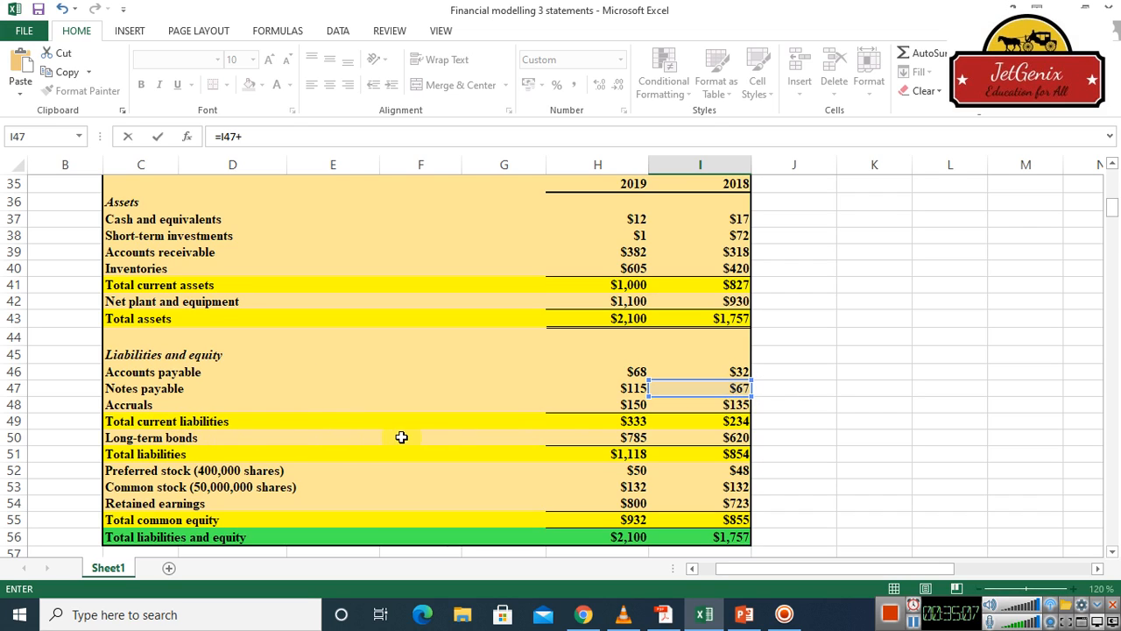
pyautogui.click(742, 437)
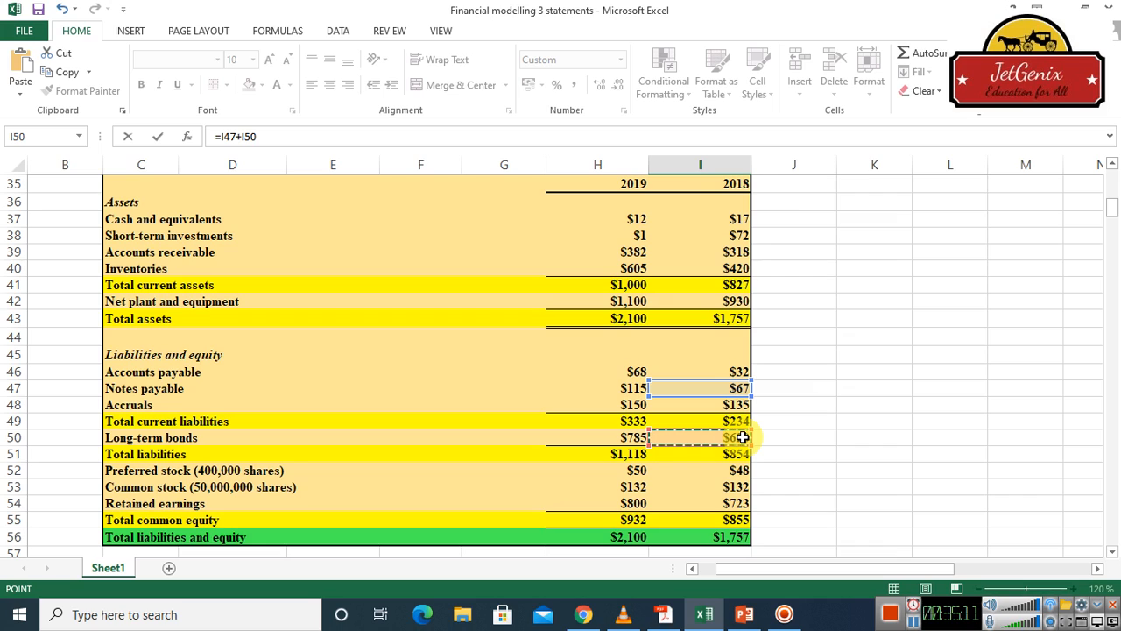
pyautogui.write('+')
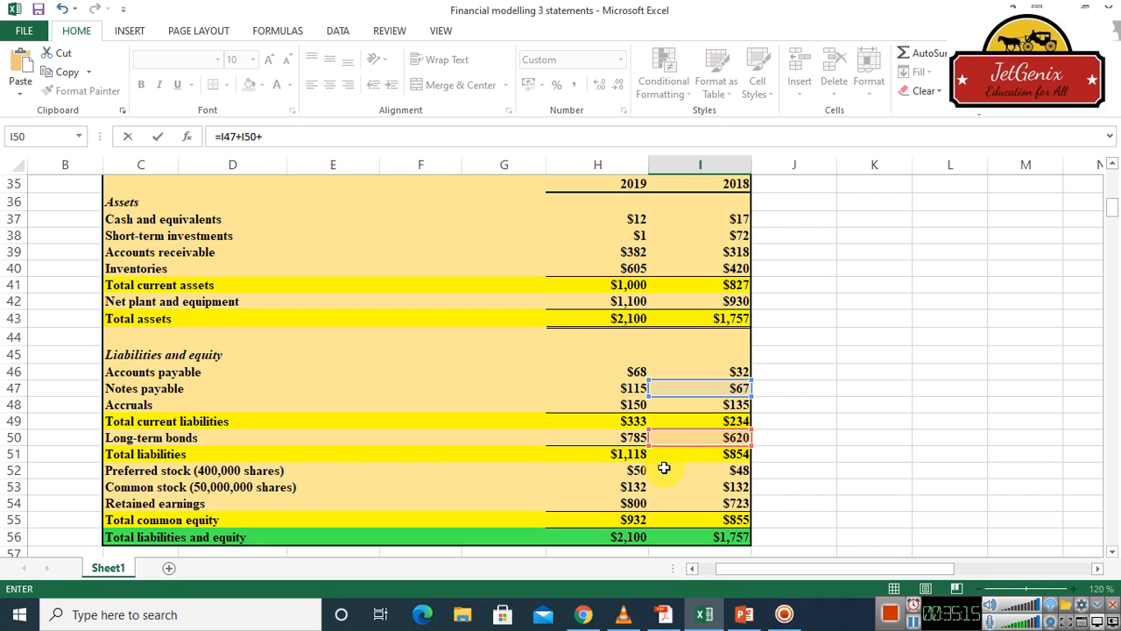
pyautogui.click(744, 471)
pyautogui.write('+')
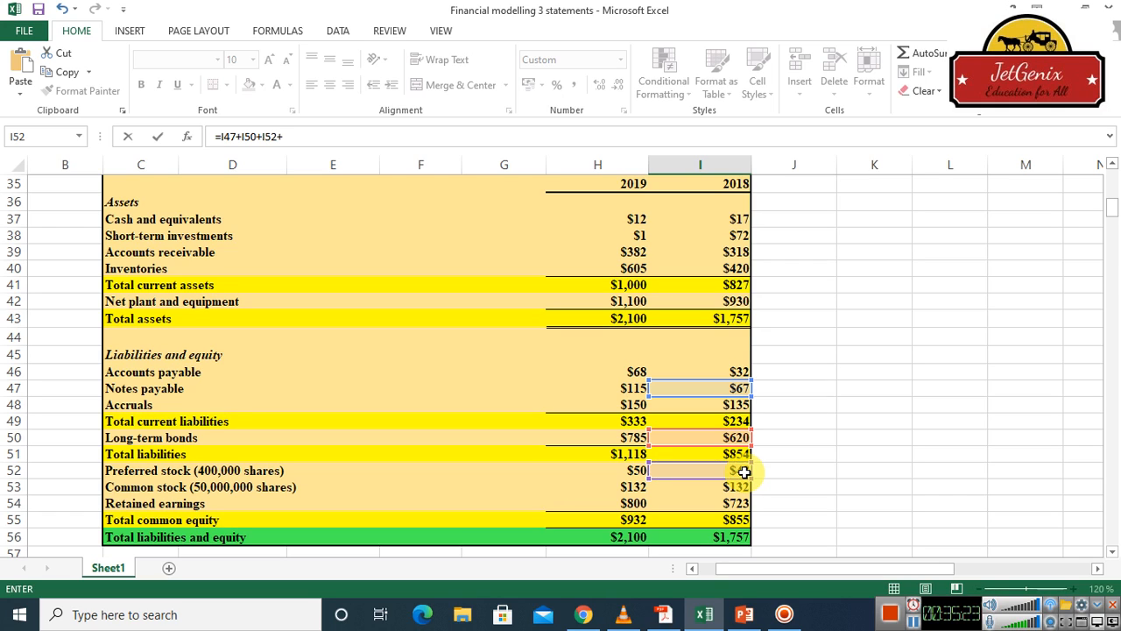
pyautogui.click(740, 520)
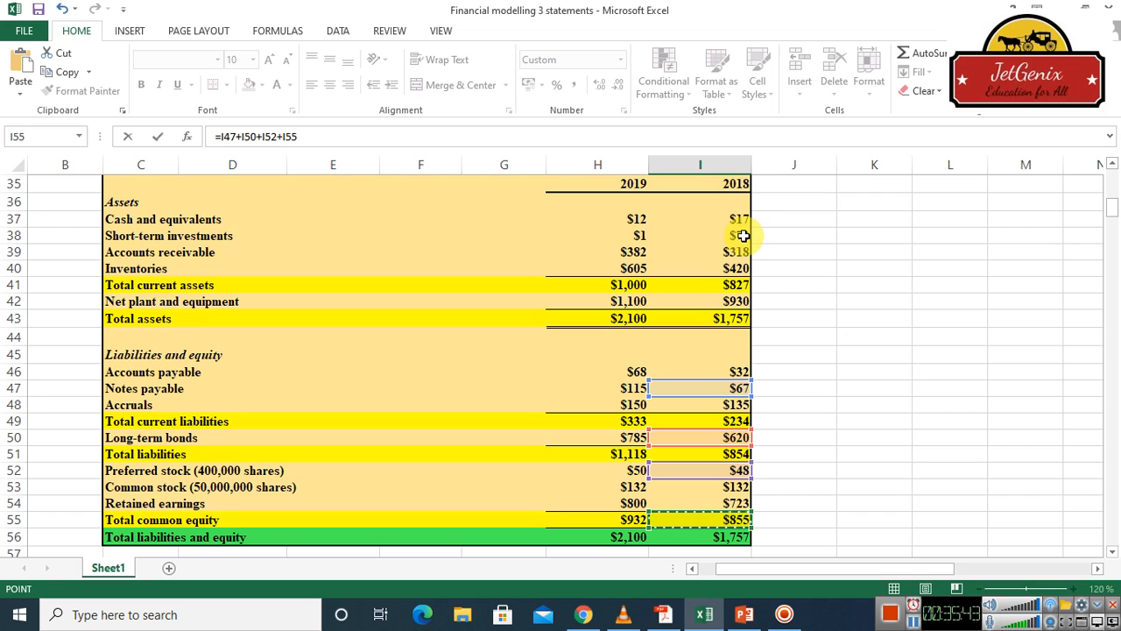
pyautogui.click(456, 143)
pyautogui.write('-')
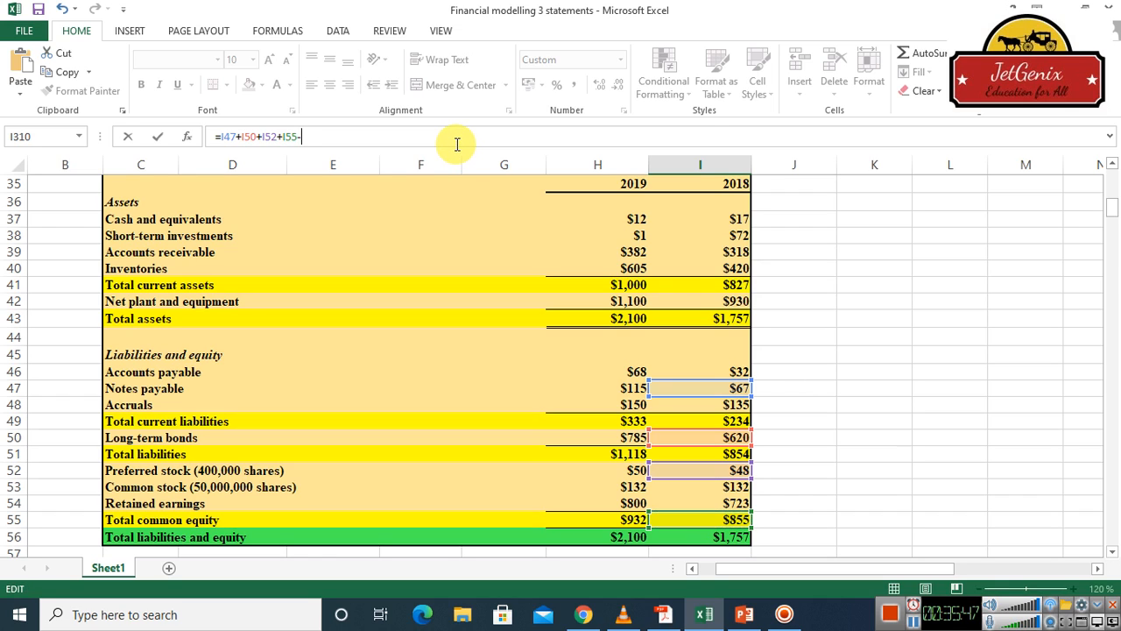
pyautogui.click(734, 237)
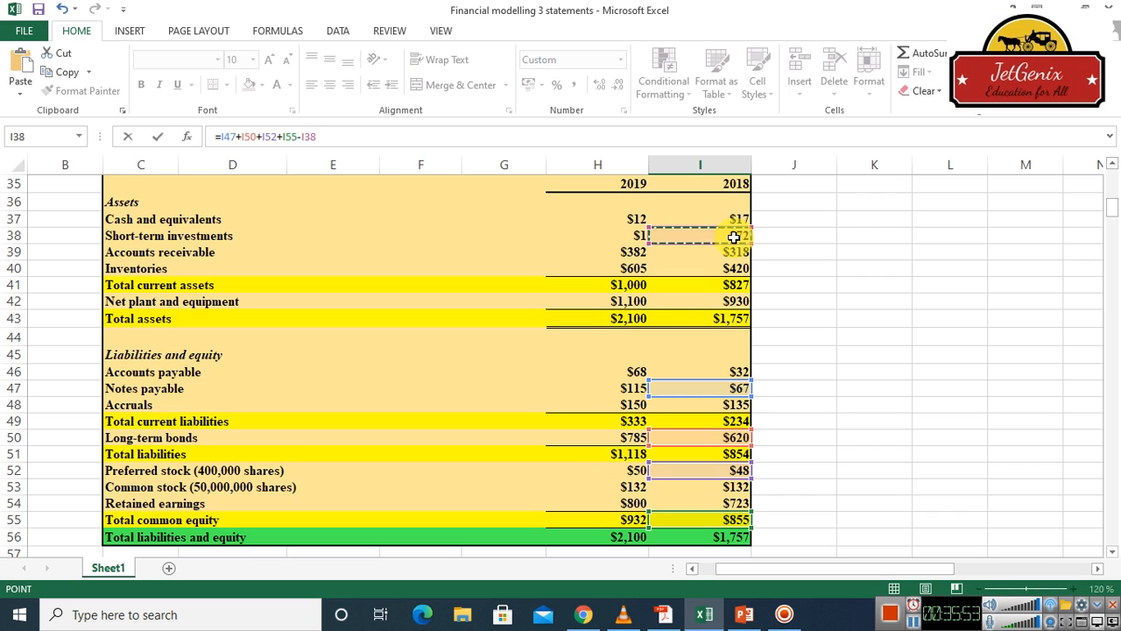
pyautogui.press('Return')
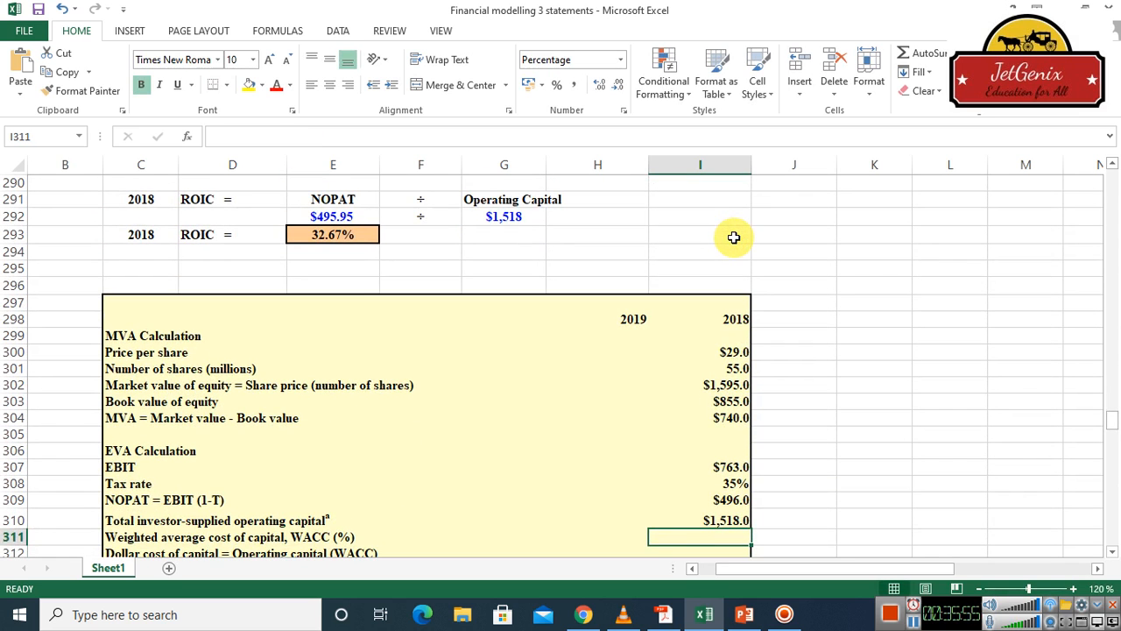
pyautogui.press('Up')
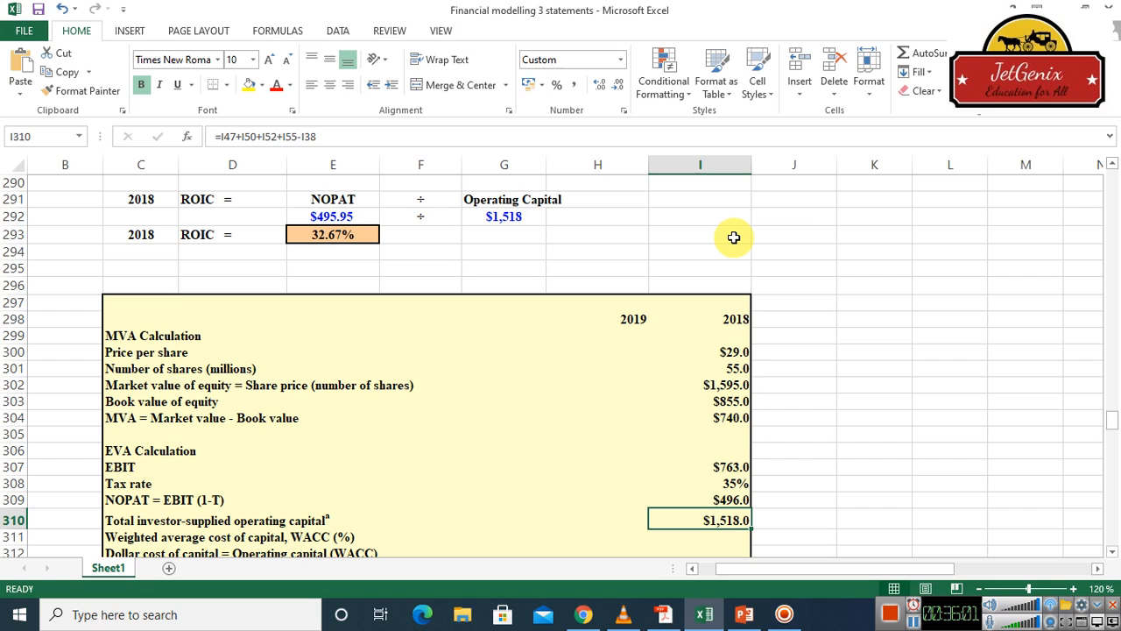
pyautogui.press('Down')
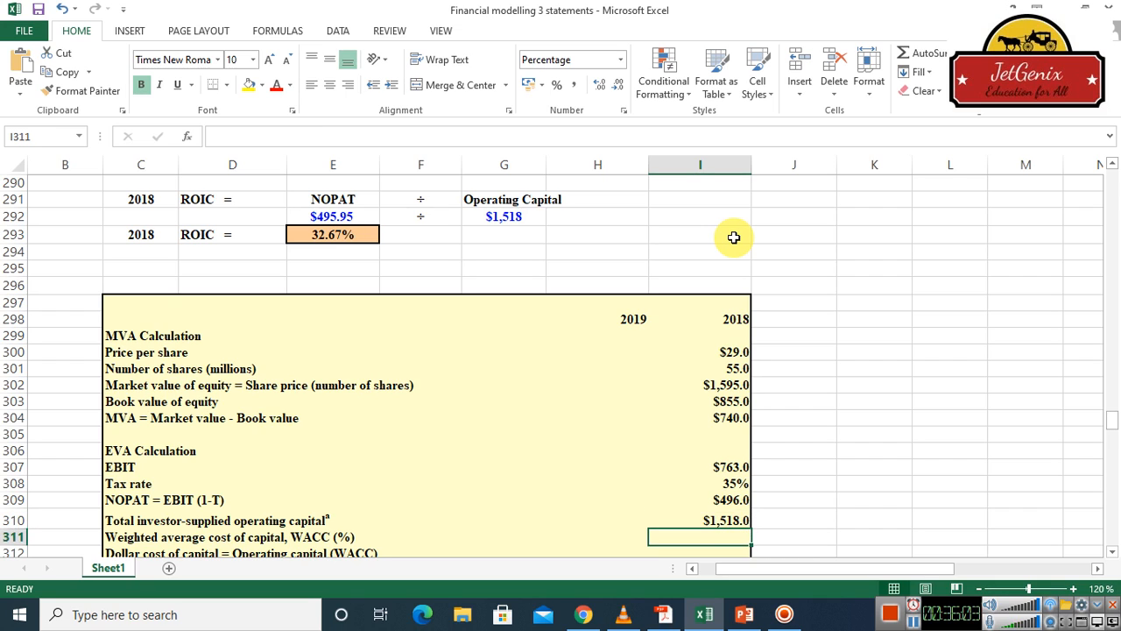
# Link the 2018 weighted average cost of capital in cell I311 to the 2018 WACC in the input table with =I30
pyautogui.write('=')
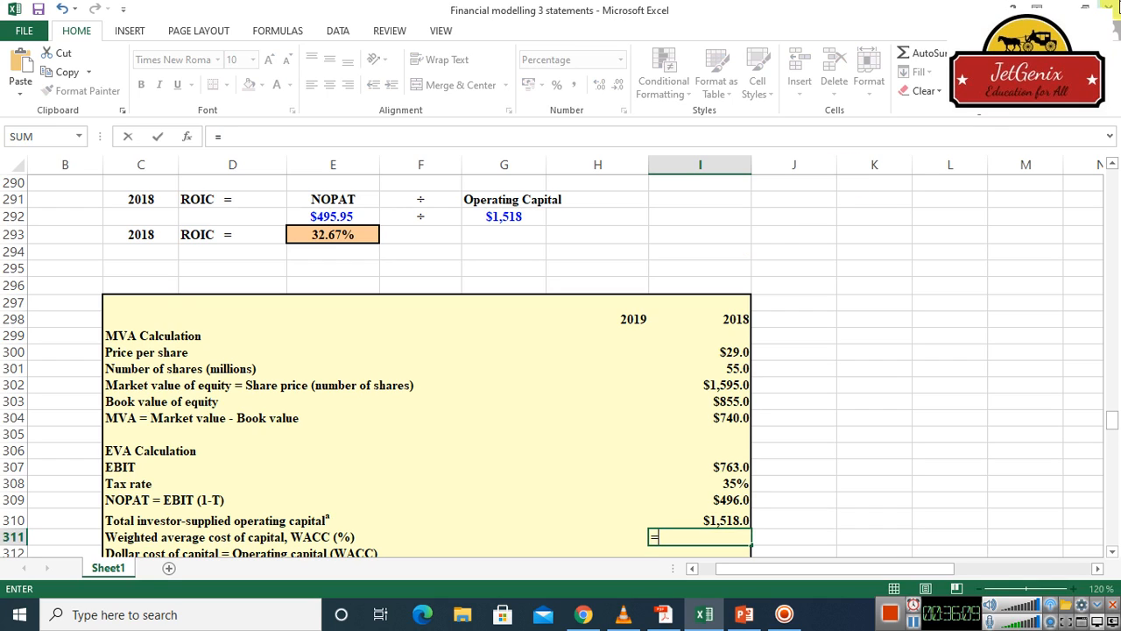
pyautogui.scroll(20, 1112, 190)
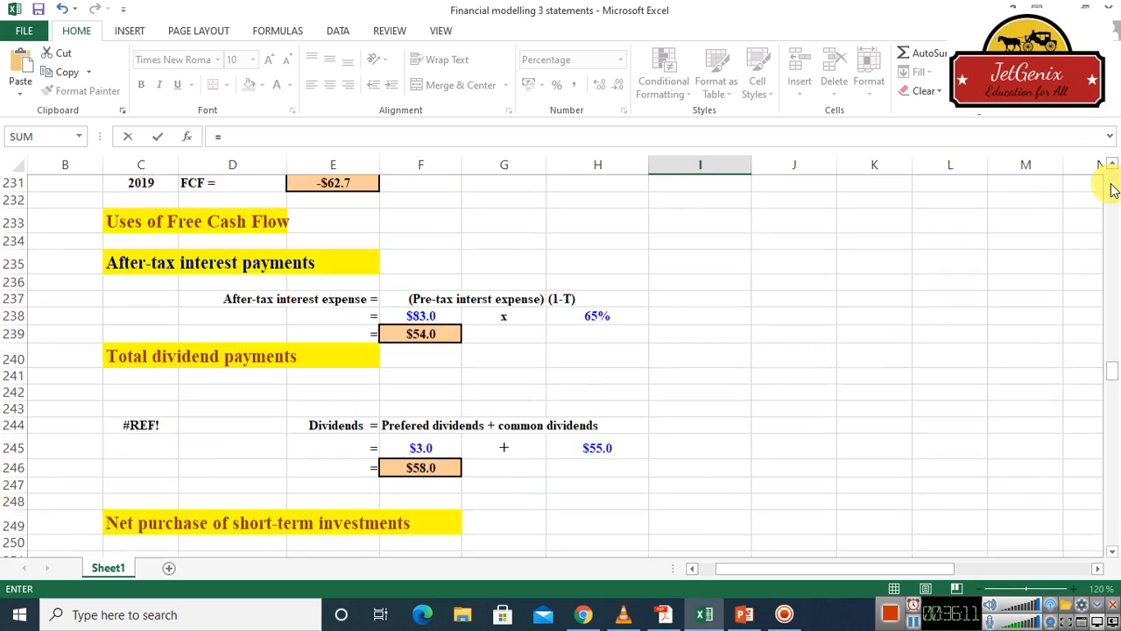
pyautogui.scroll(20, 1110, 189)
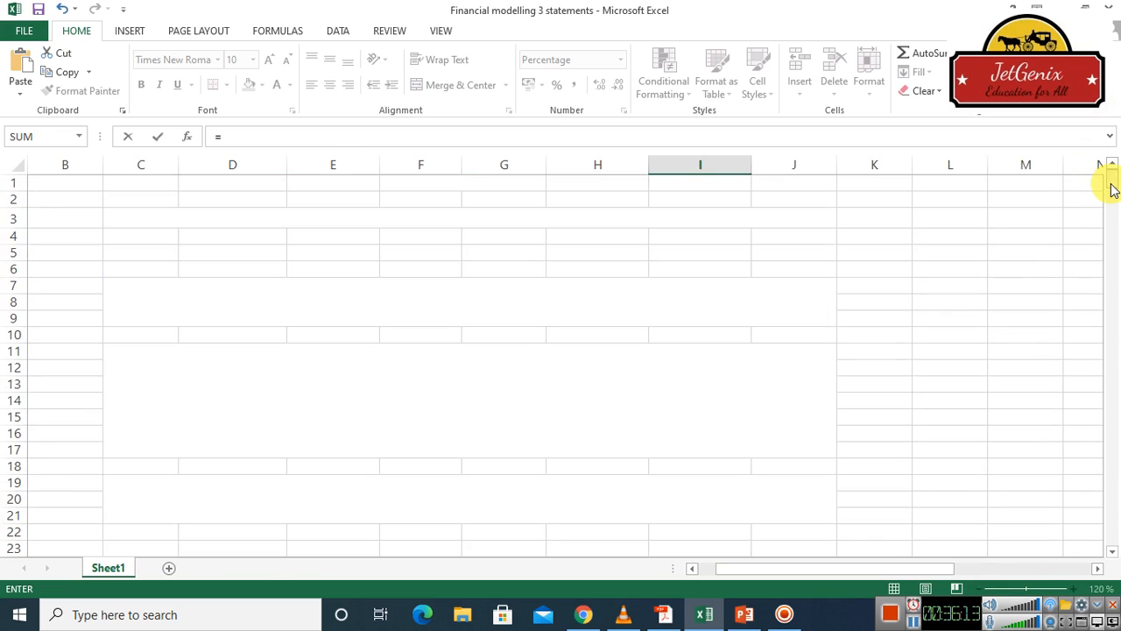
pyautogui.click(1112, 355)
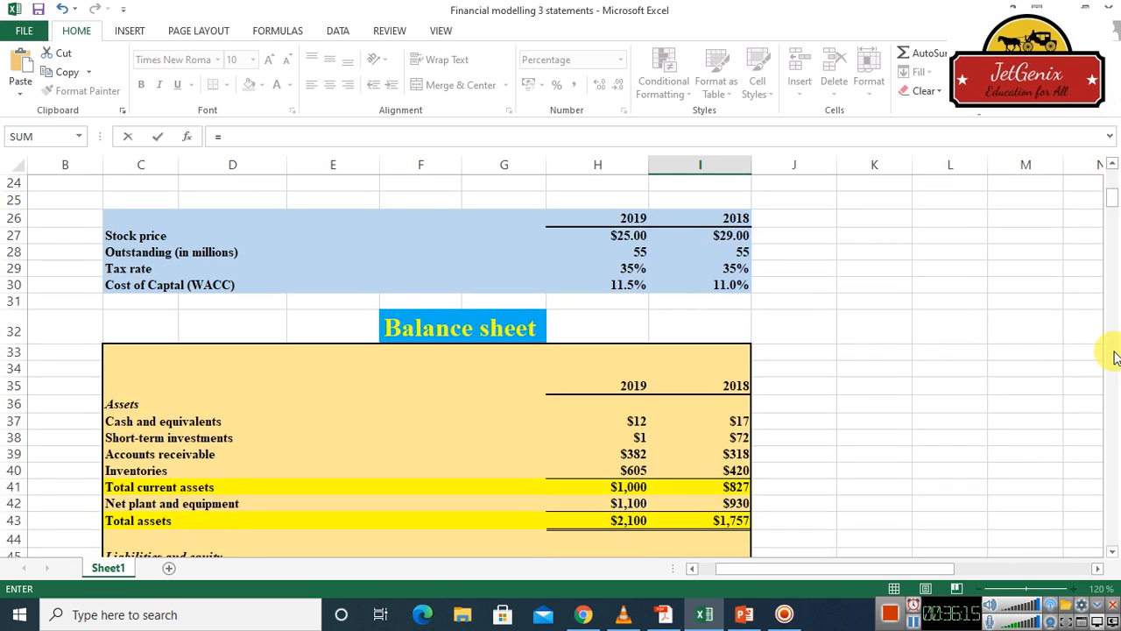
pyautogui.click(734, 285)
pyautogui.press('Escape')
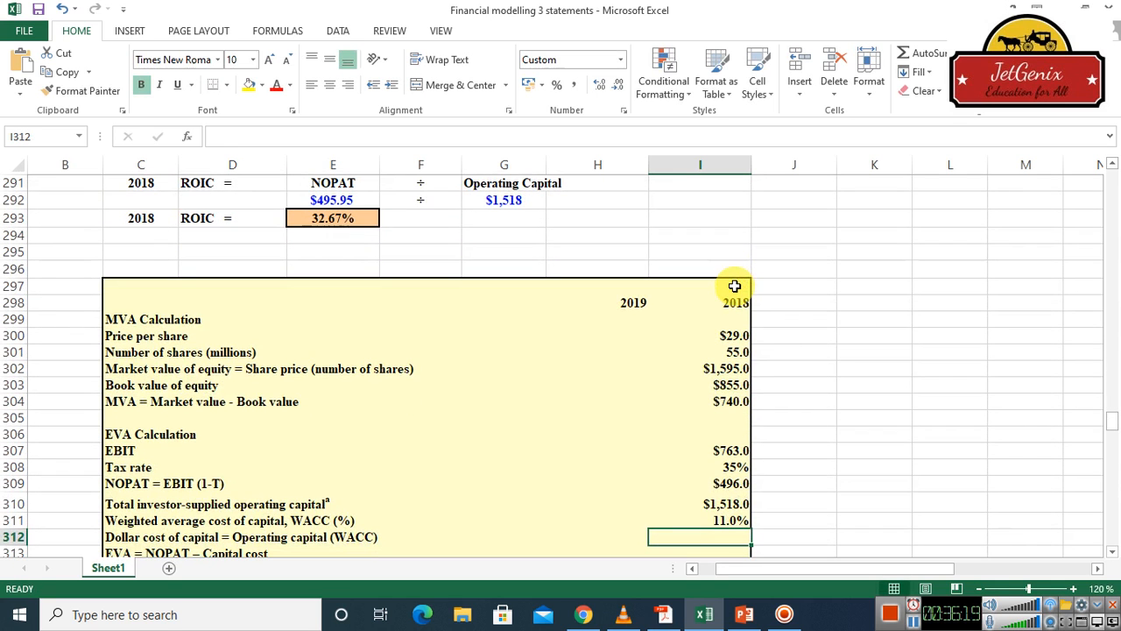
# Link the 2018 dollar cost of capital in cell I312 to the 2018 total net operating capital with =E213
pyautogui.click(1113, 552)
pyautogui.click(1113, 551)
pyautogui.click(1113, 552)
pyautogui.click(1114, 552)
pyautogui.click(1113, 552)
pyautogui.click(1113, 551)
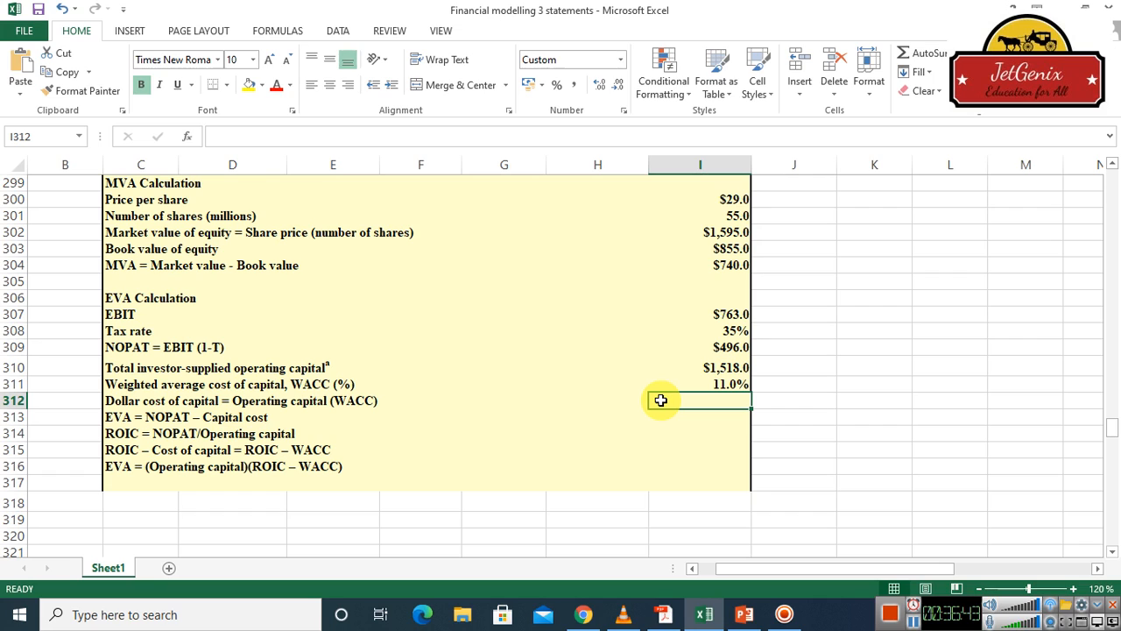
pyautogui.write('=')
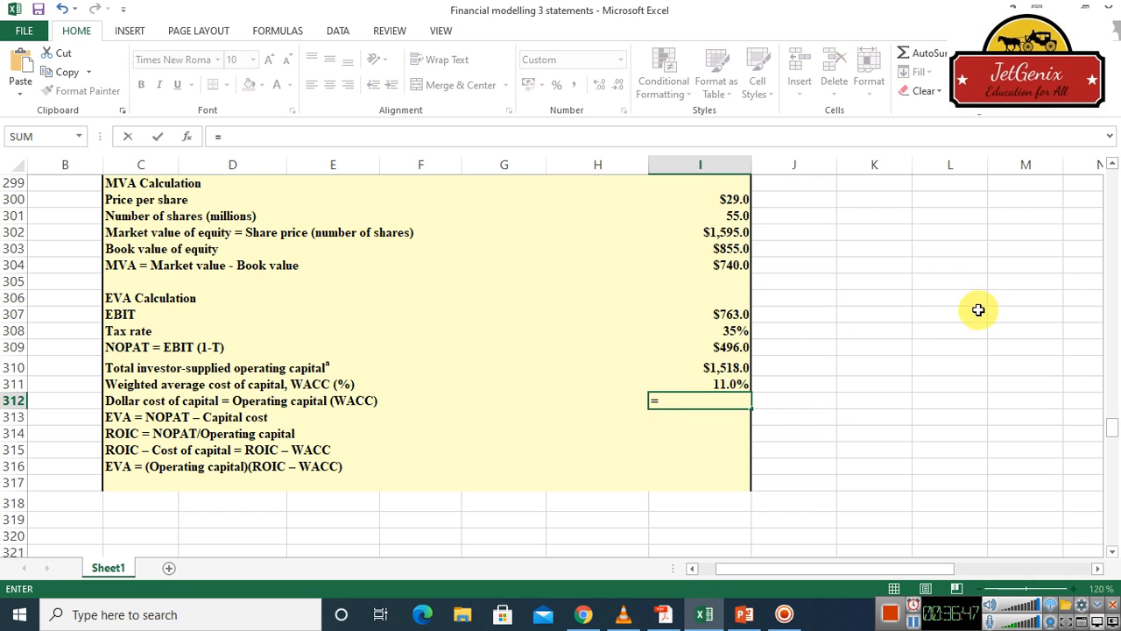
pyautogui.scroll(5, 1110, 166)
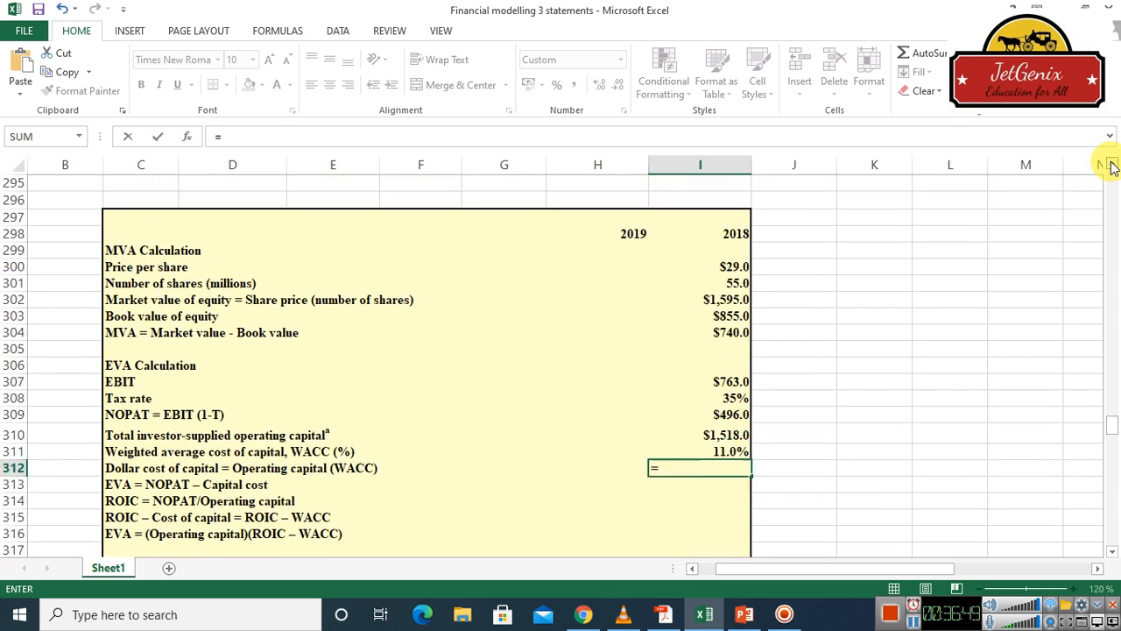
pyautogui.scroll(4, 1111, 167)
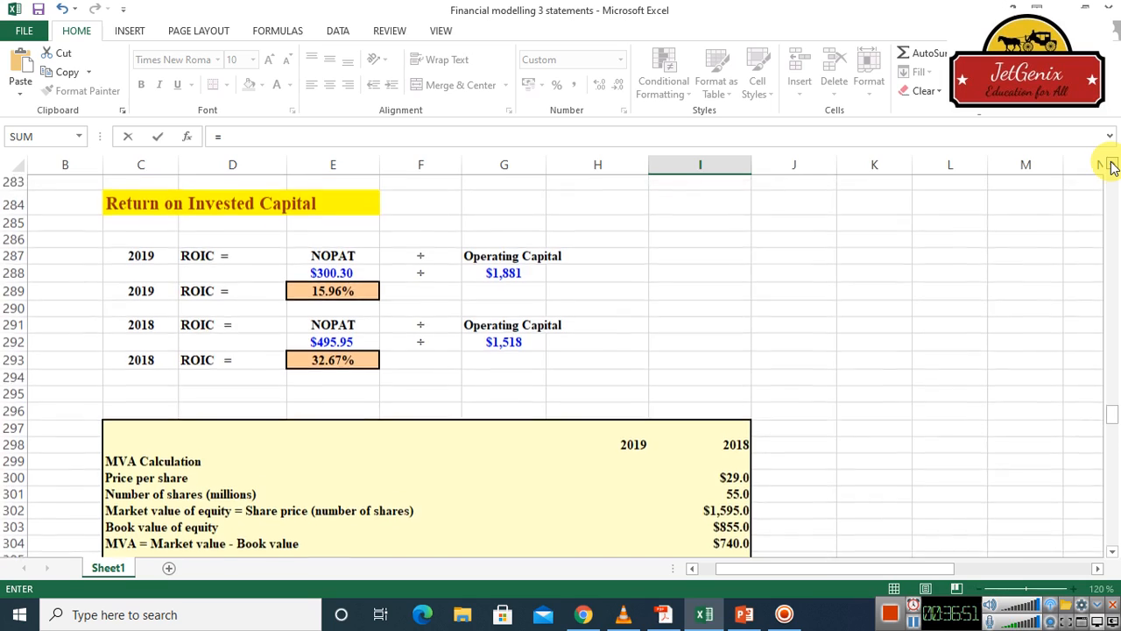
pyautogui.scroll(10, 1110, 167)
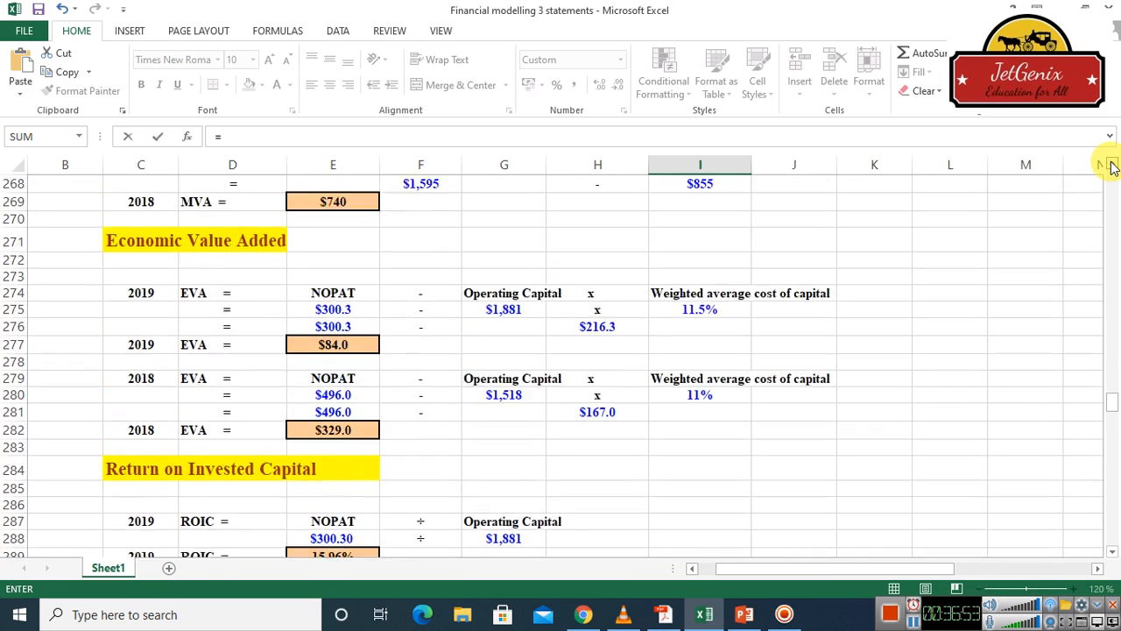
pyautogui.scroll(5, 1111, 166)
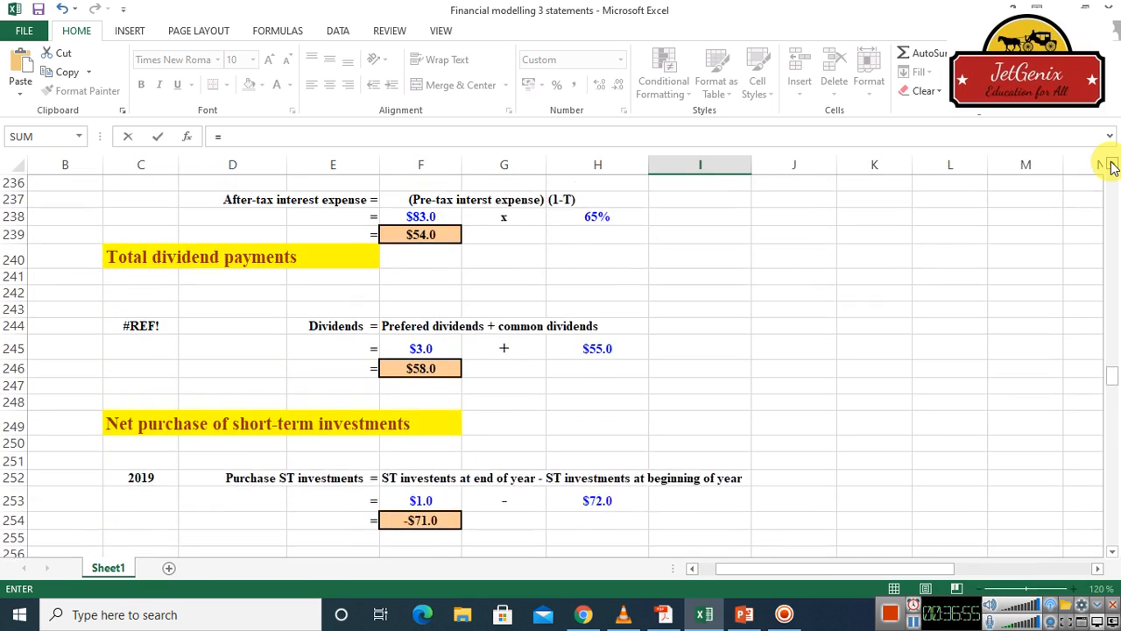
pyautogui.scroll(3, 1110, 166)
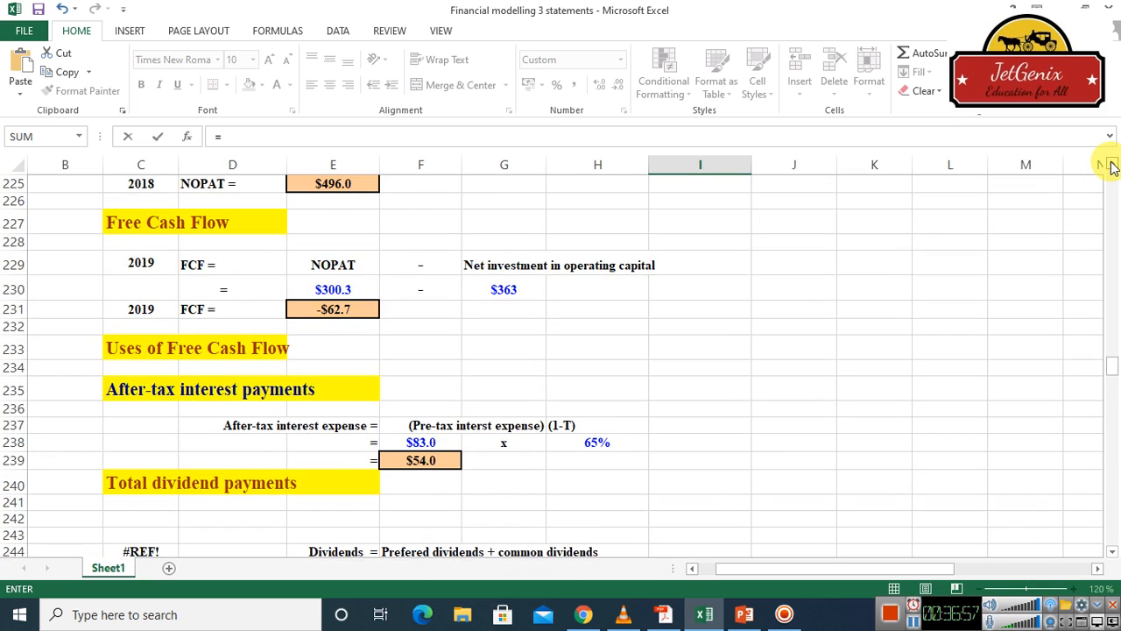
pyautogui.scroll(5, 1111, 166)
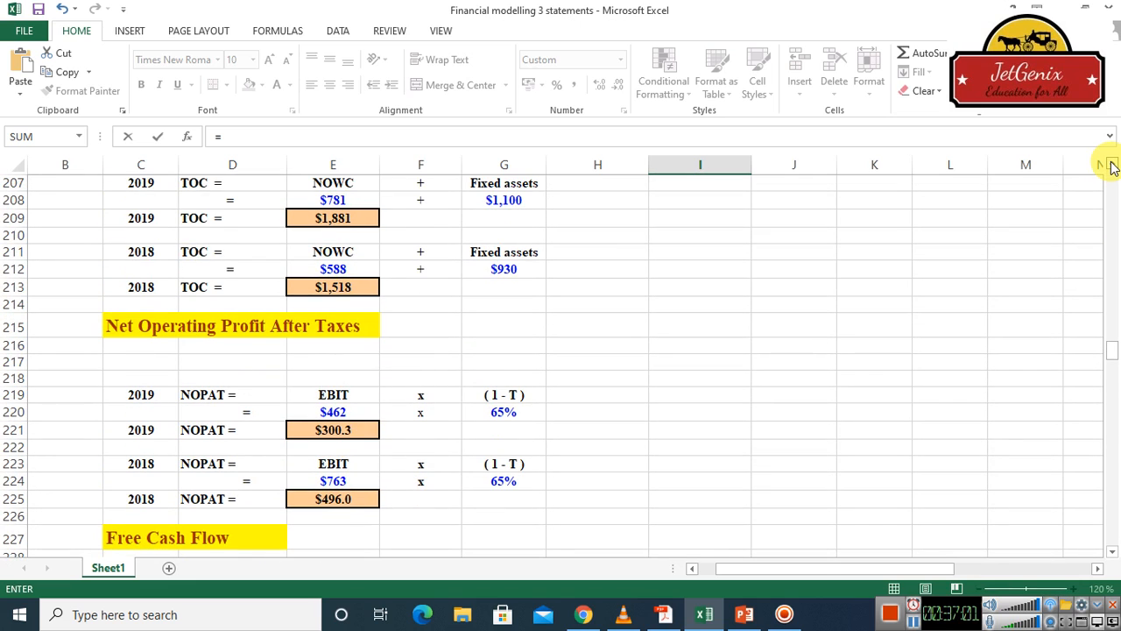
pyautogui.scroll(2, 1110, 166)
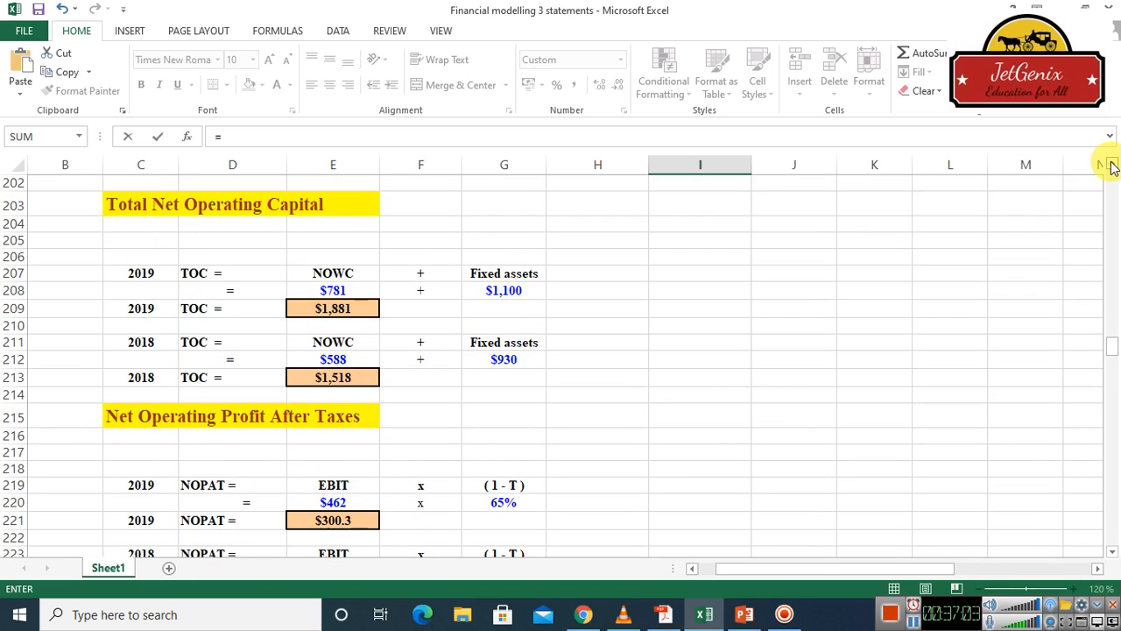
pyautogui.click(350, 379)
pyautogui.press('Escape')
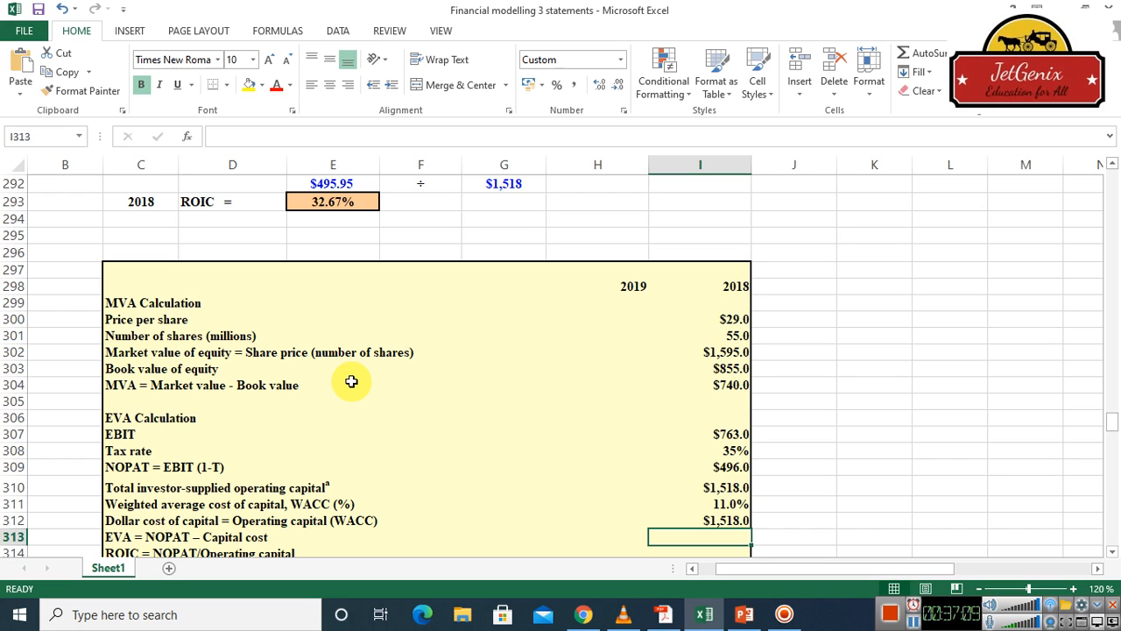
# Extend the formula in cell I312 to multiply the operating capital by the WACC, giving =E213*I311
pyautogui.click(711, 521)
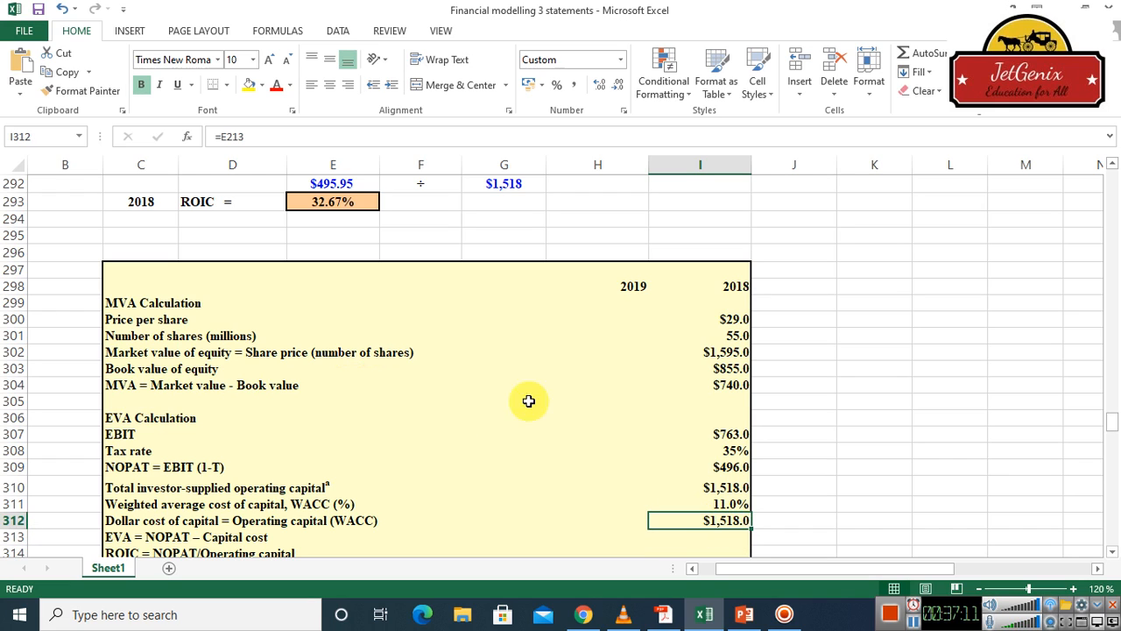
pyautogui.click(268, 146)
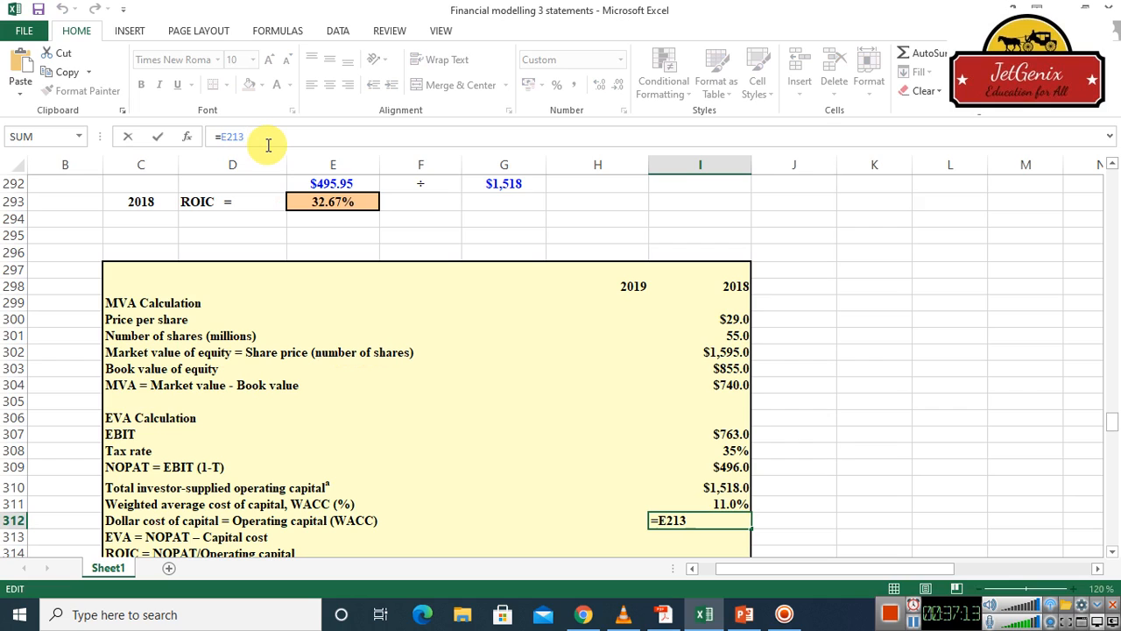
pyautogui.write('*')
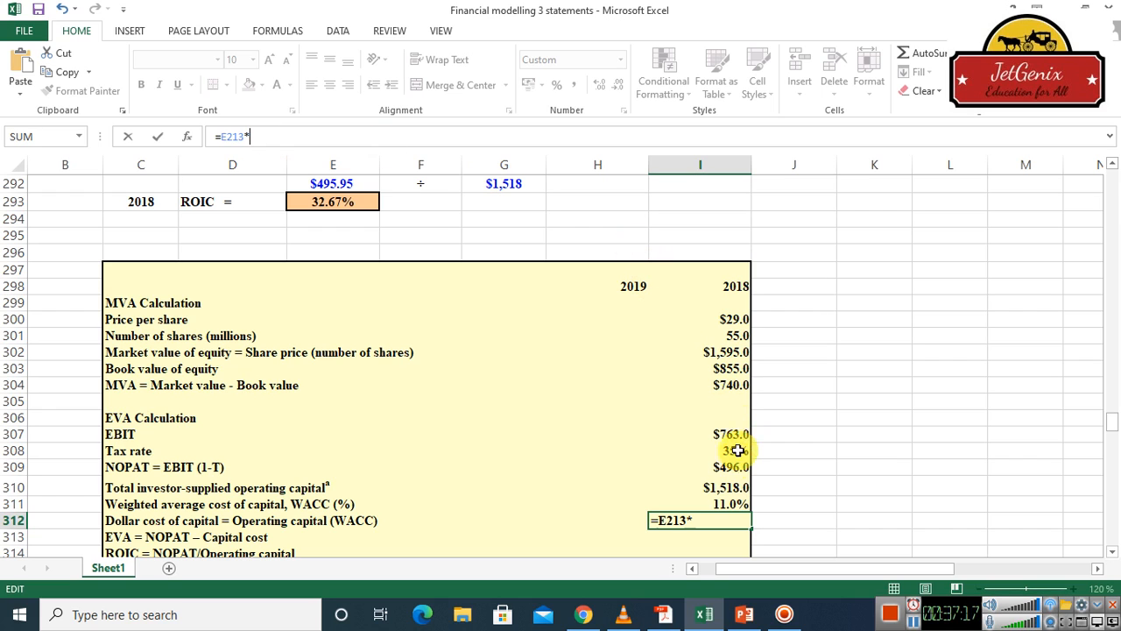
pyautogui.click(721, 503)
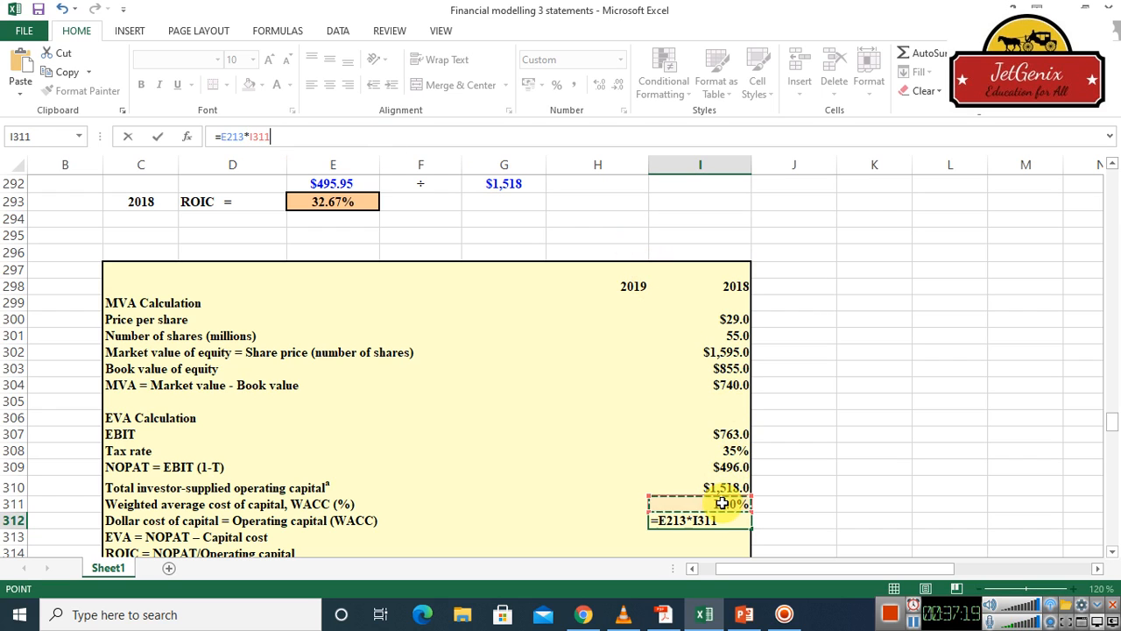
pyautogui.press('Return')
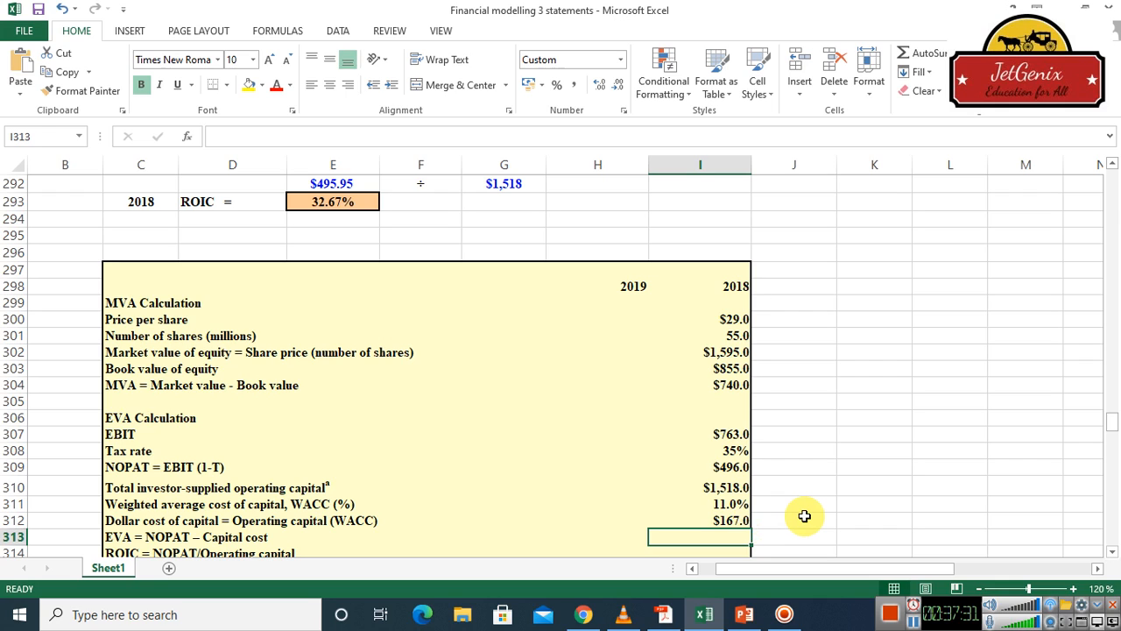
# Link the 2018 EVA in cell I313 to the 2018 NOPAT calculated higher up in the sheet with =E225
pyautogui.write('=')
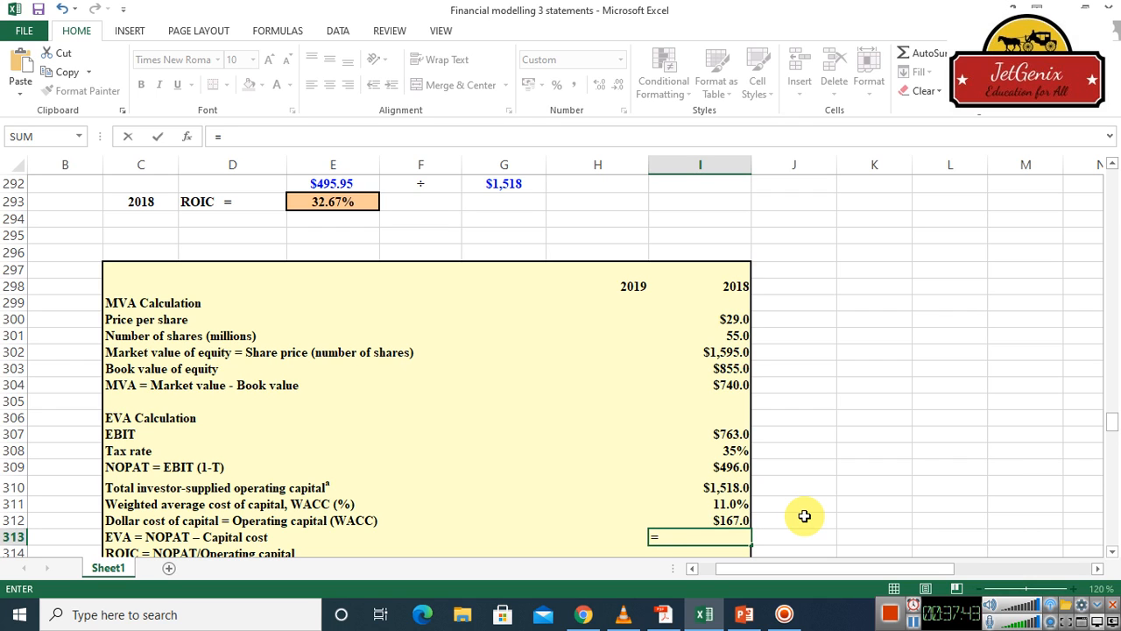
pyautogui.scroll(7, 1114, 169)
pyautogui.scroll(7, 1114, 169)
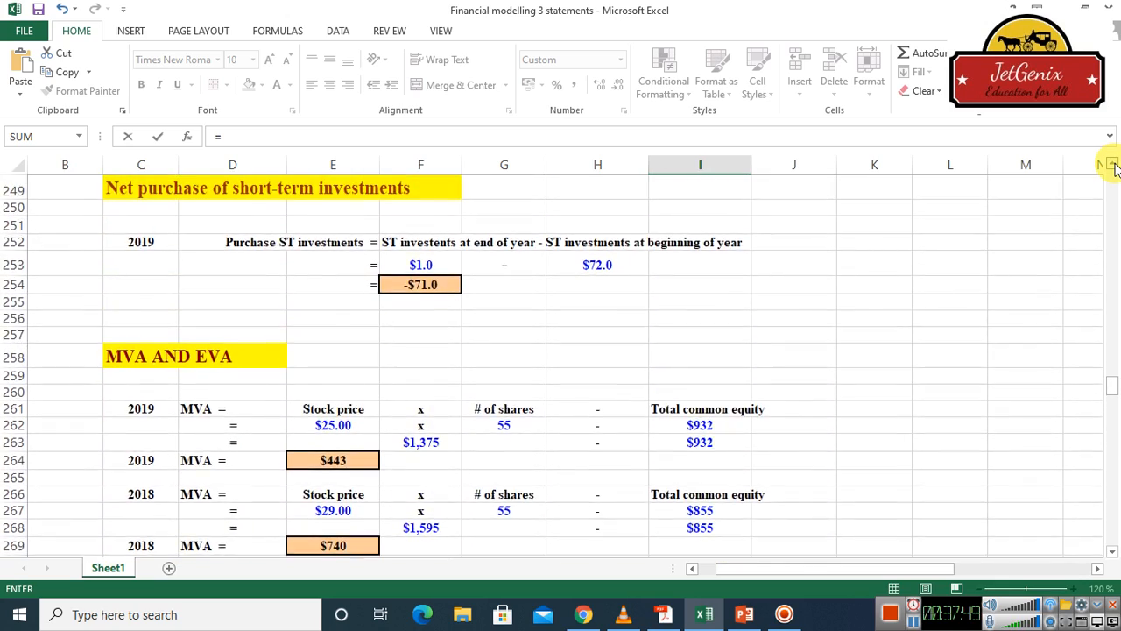
pyautogui.scroll(6, 1114, 169)
pyautogui.scroll(4, 1114, 169)
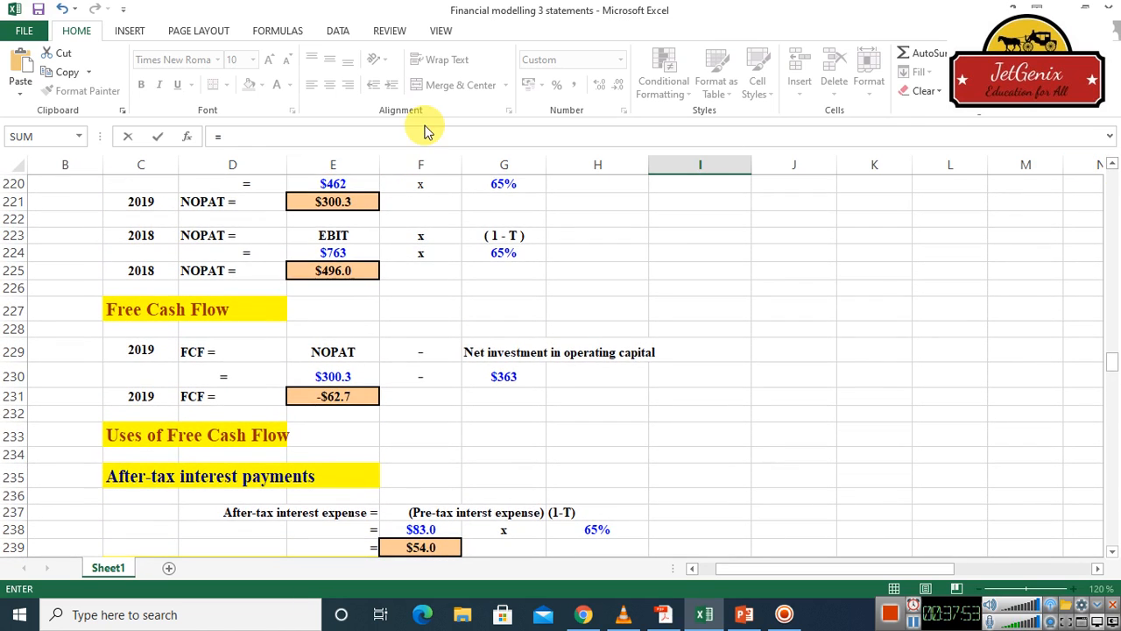
pyautogui.click(334, 272)
pyautogui.press('Return')
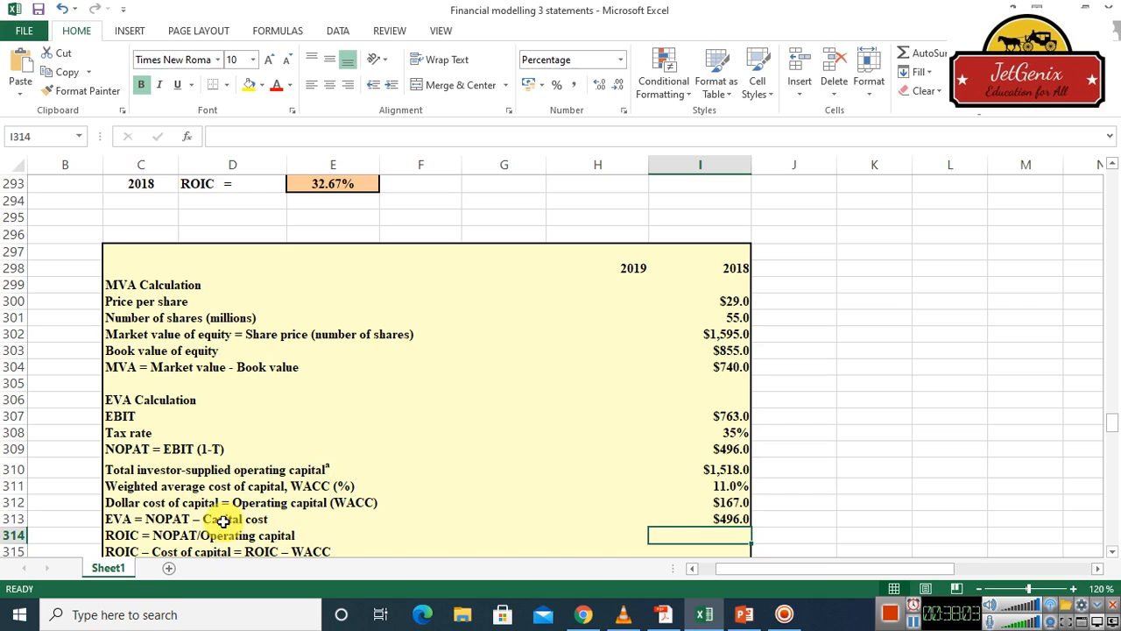
# Extend the 2018 EVA formula in cell I313 to subtract the dollar cost of capital, giving =E225-I312
pyautogui.click(718, 519)
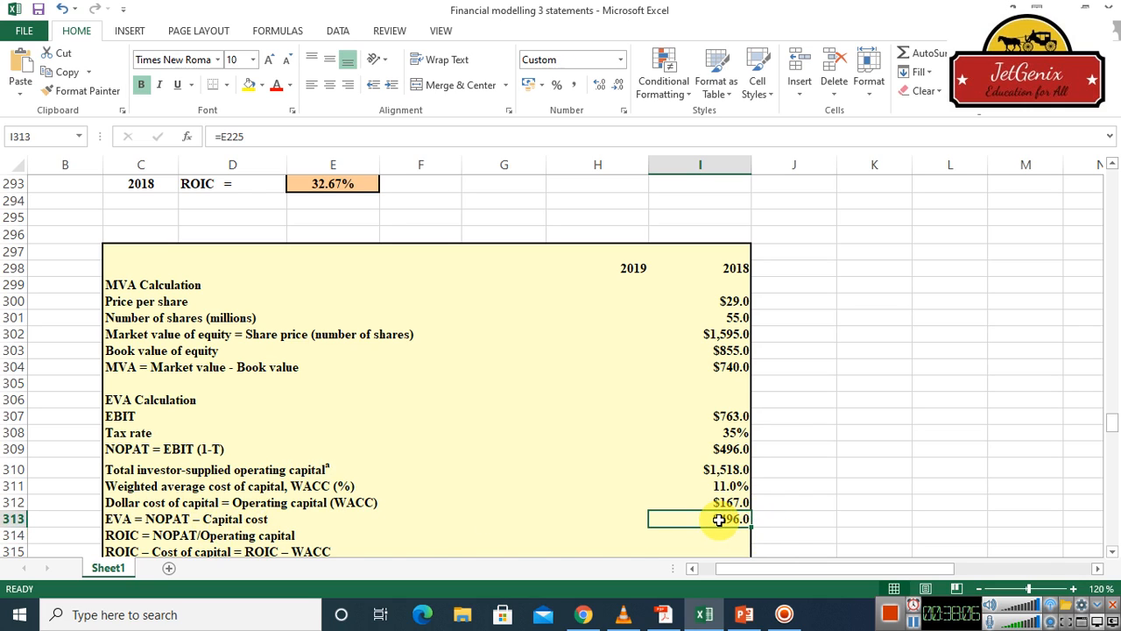
pyautogui.click(260, 137)
pyautogui.write('-')
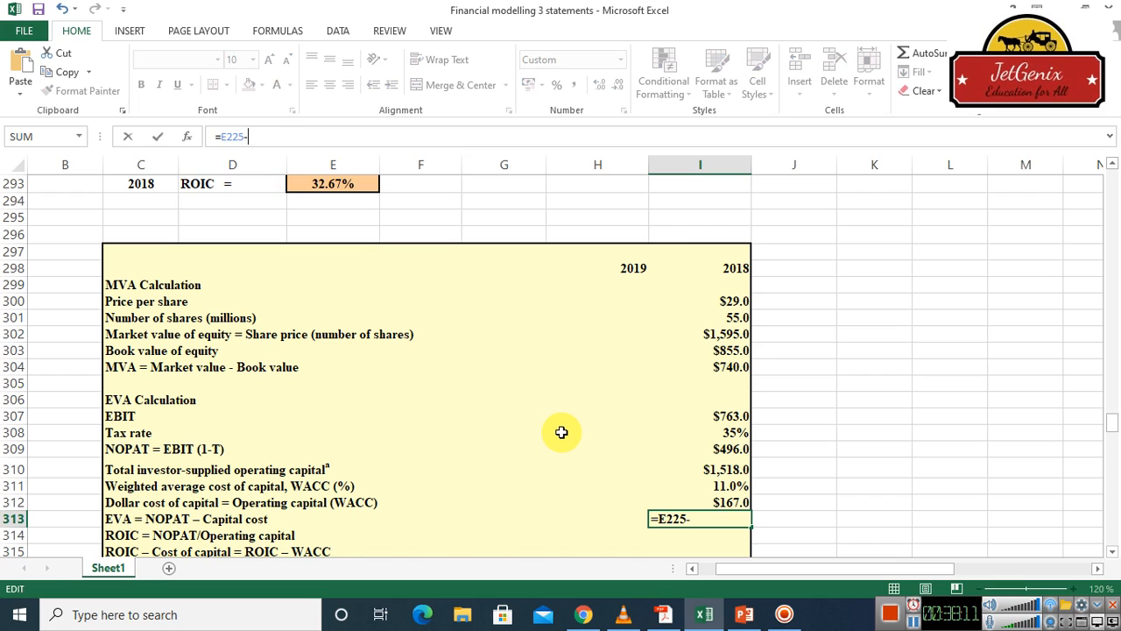
pyautogui.click(734, 502)
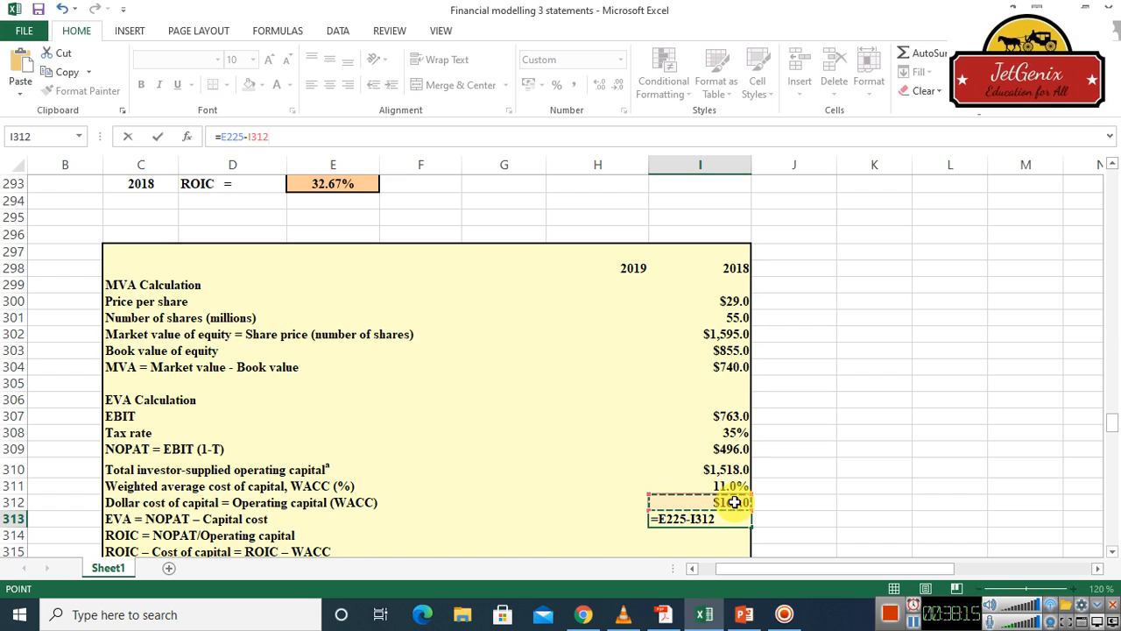
pyautogui.press('Return')
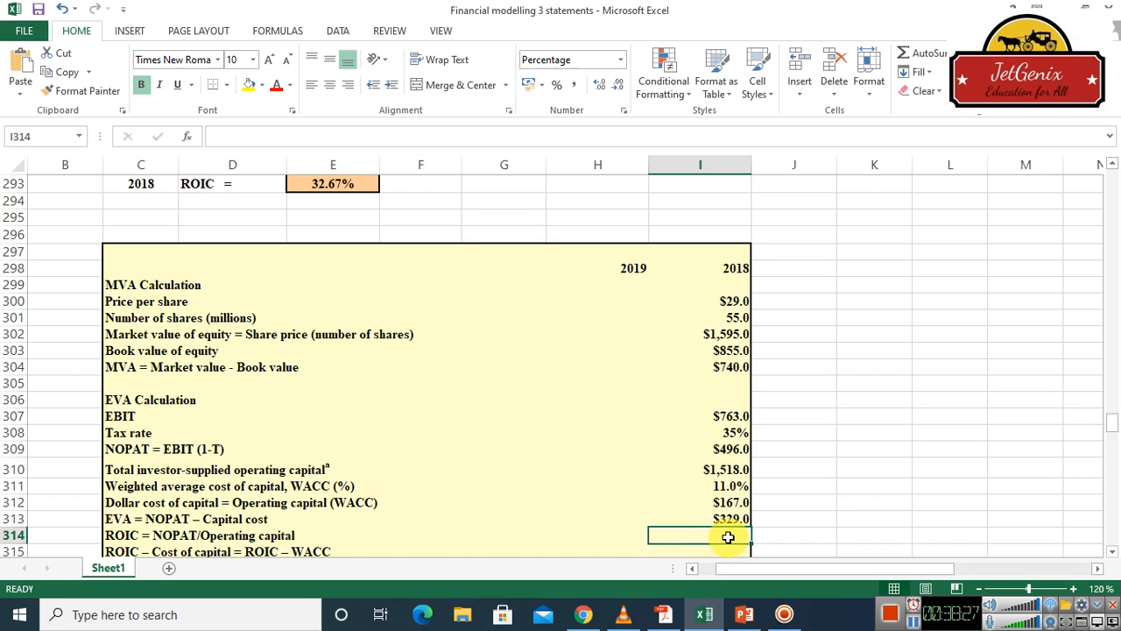
# Calculate the 2018 ROIC in cell I314 by dividing NOPAT by the 2018 total net operating capital, using =I309/E213
pyautogui.write('=')
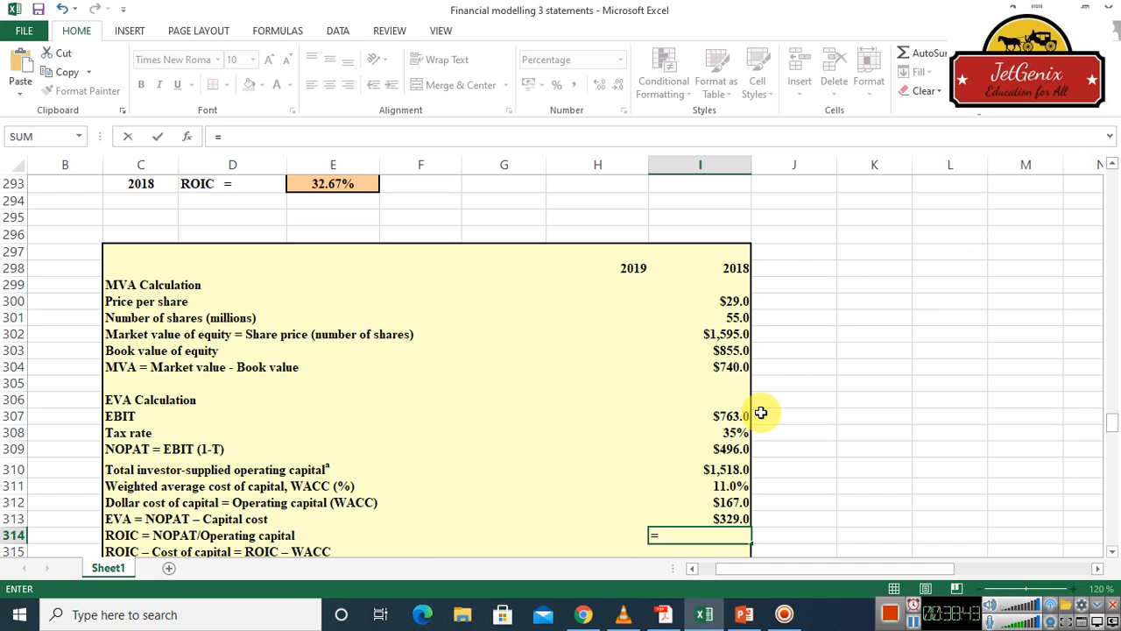
pyautogui.click(731, 449)
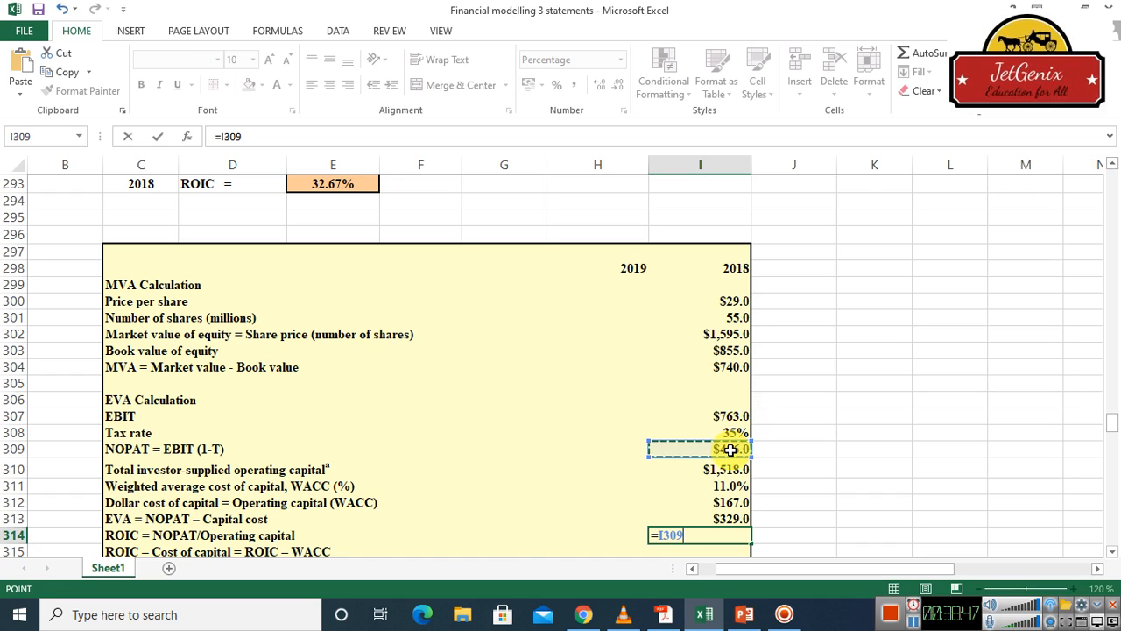
pyautogui.write('/')
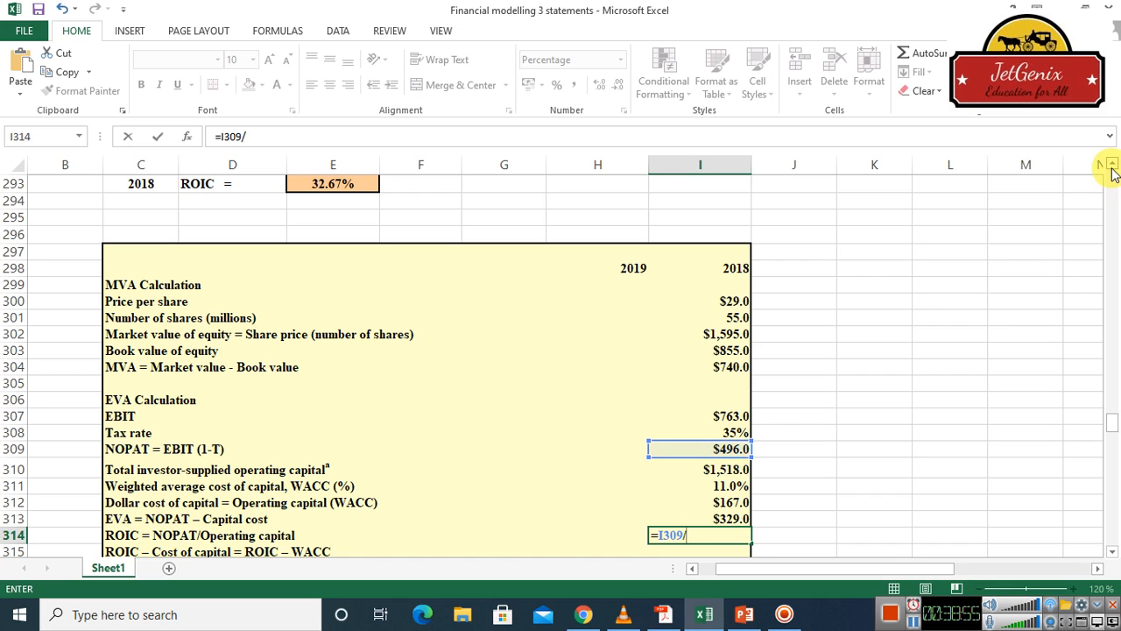
pyautogui.scroll(5, 1110, 170)
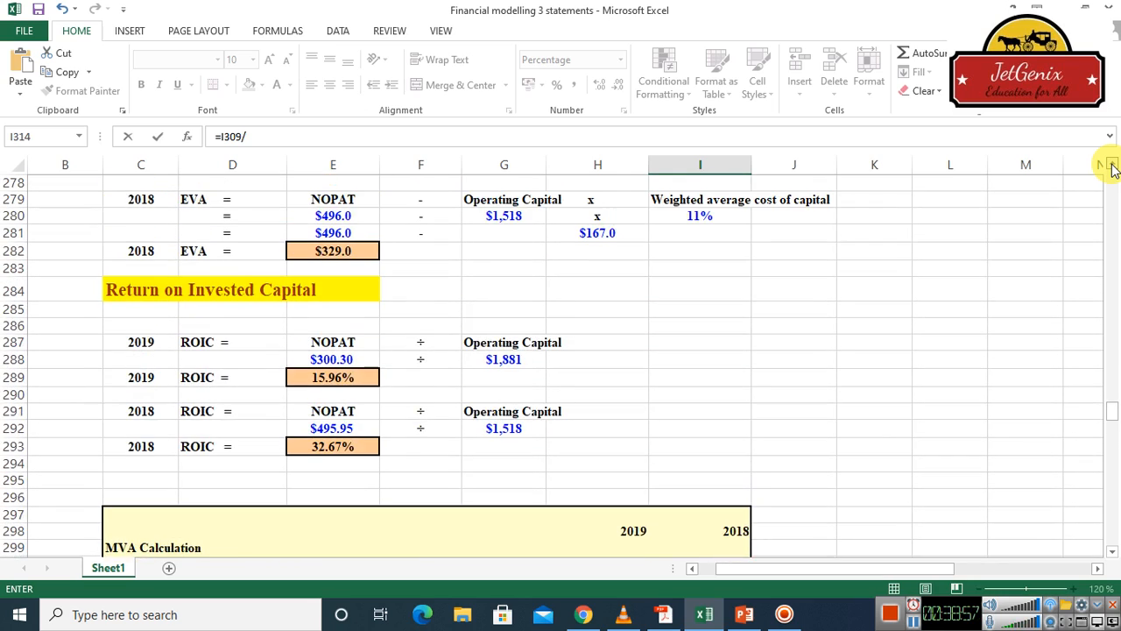
pyautogui.scroll(8, 1111, 169)
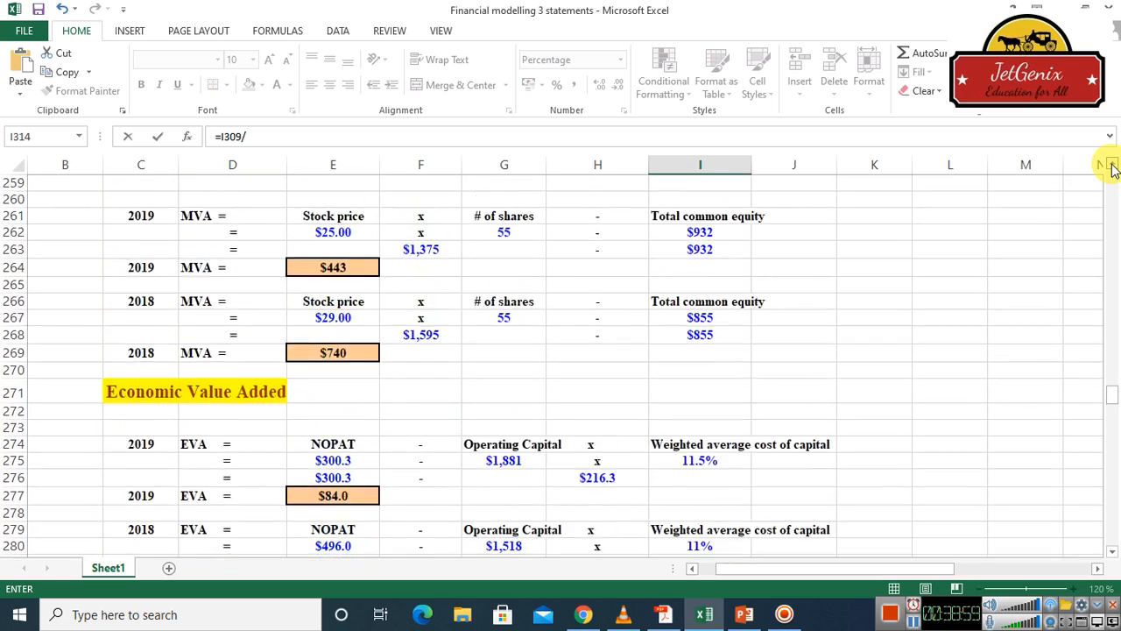
pyautogui.scroll(4, 1111, 169)
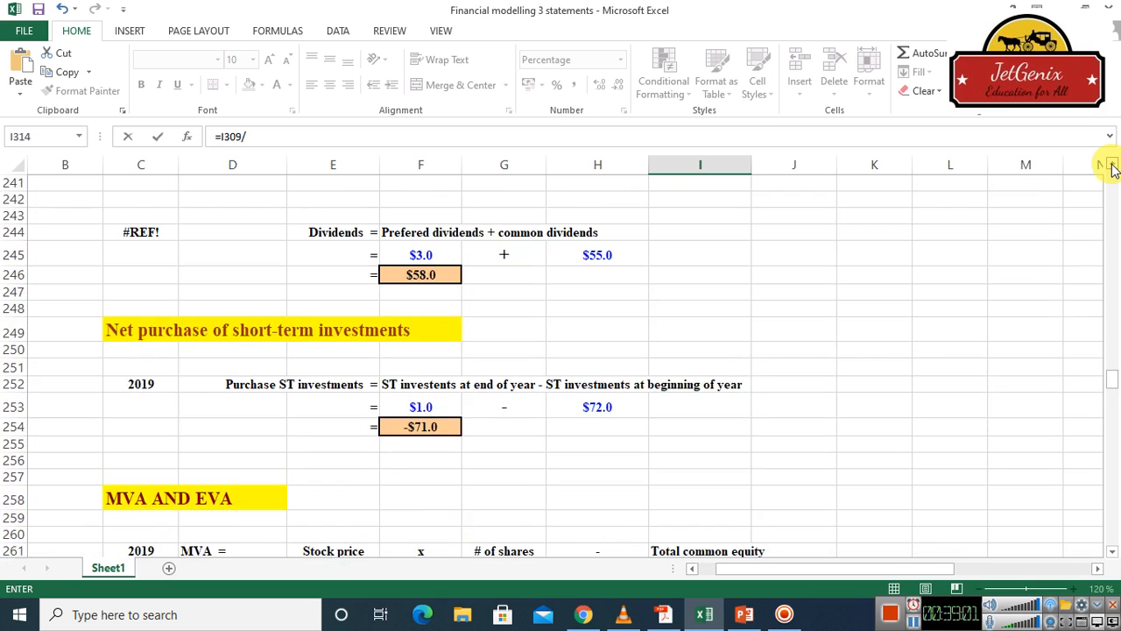
pyautogui.scroll(5, 1111, 169)
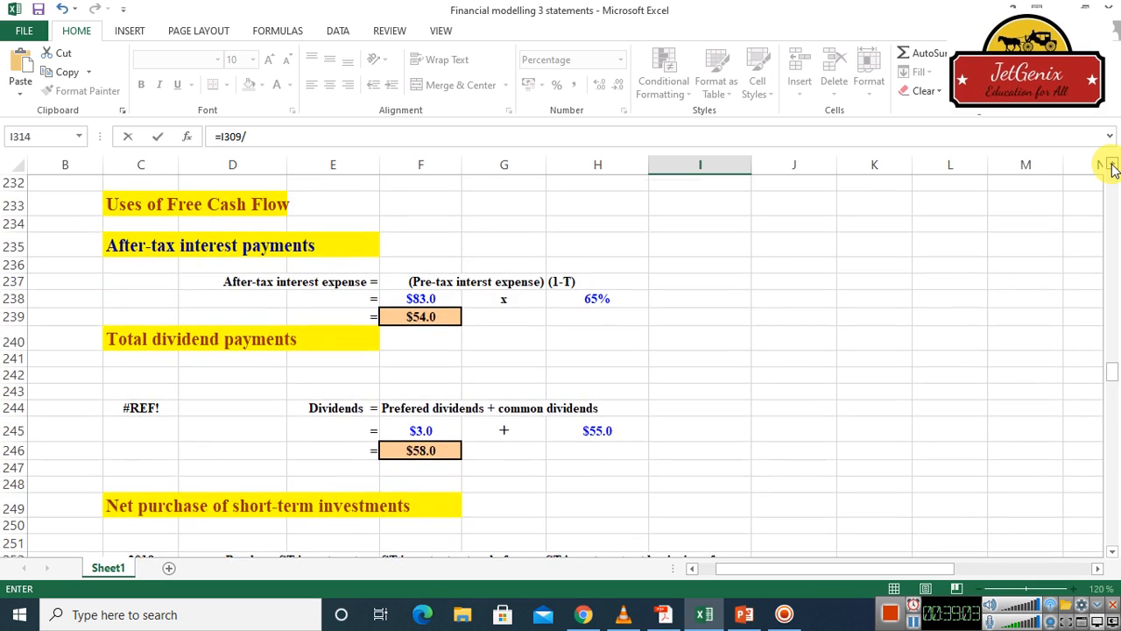
pyautogui.scroll(5, 1110, 169)
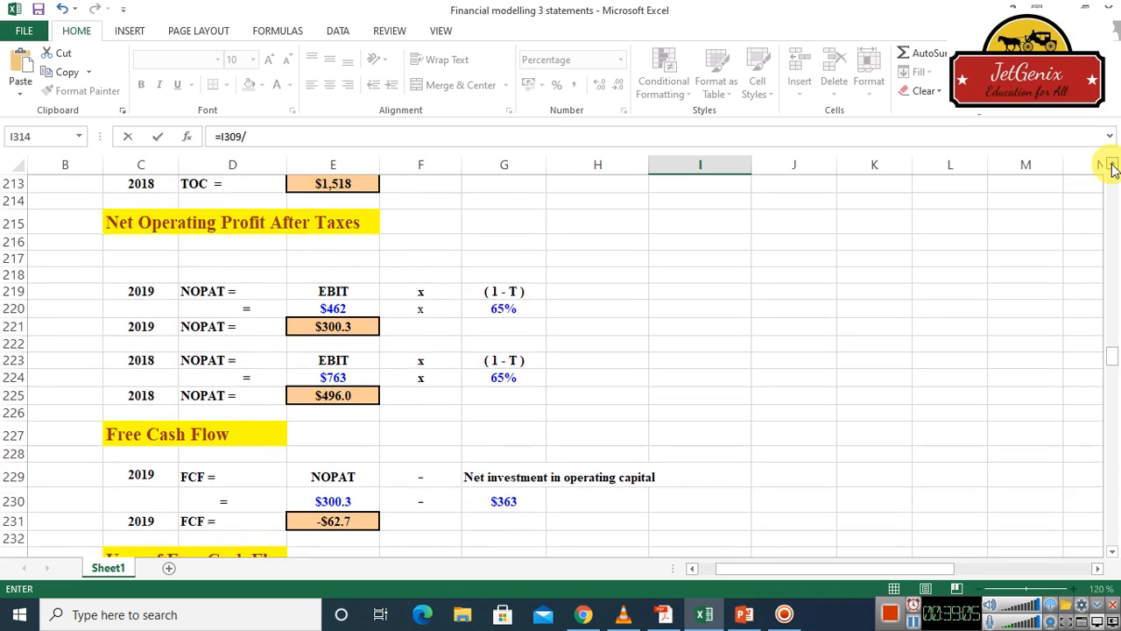
pyautogui.scroll(2, 1111, 169)
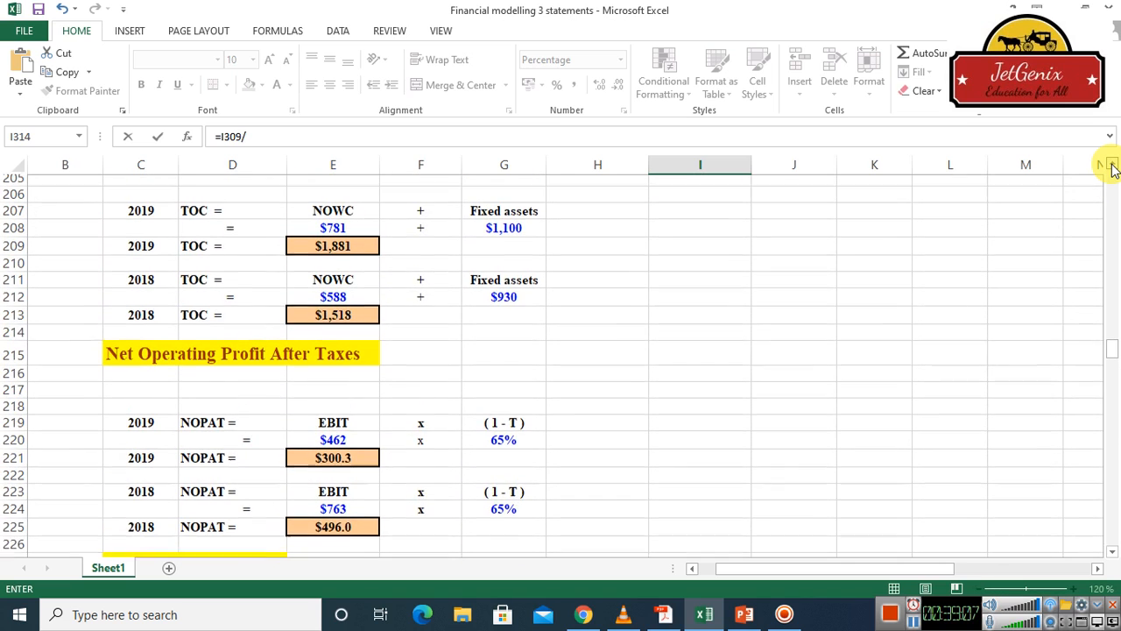
pyautogui.scroll(1, 1110, 169)
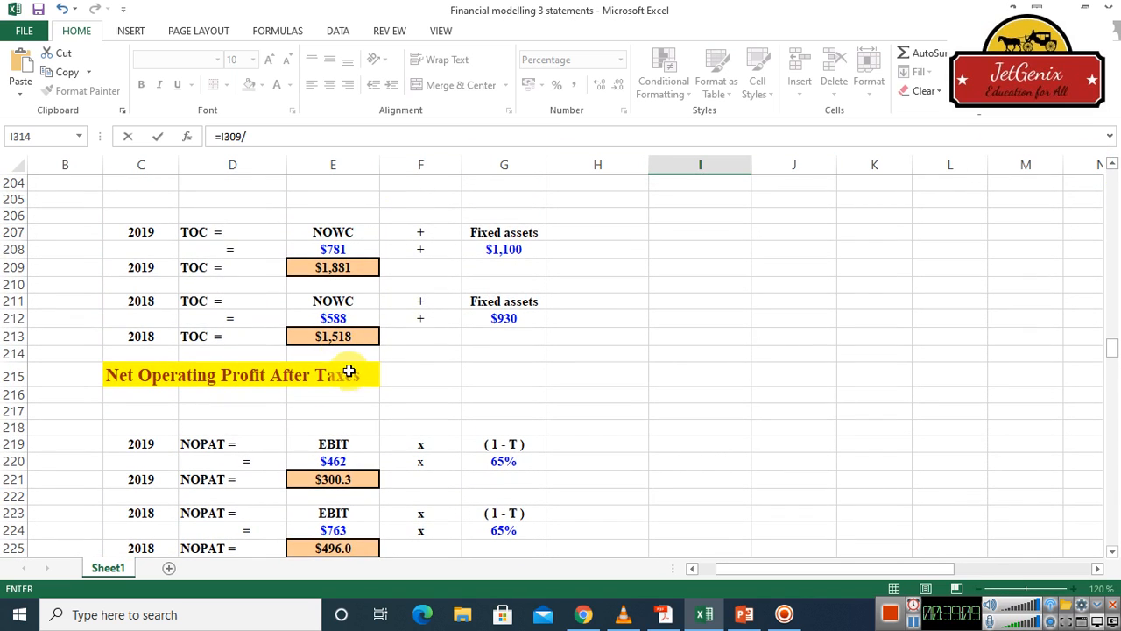
pyautogui.click(336, 337)
pyautogui.press('Return')
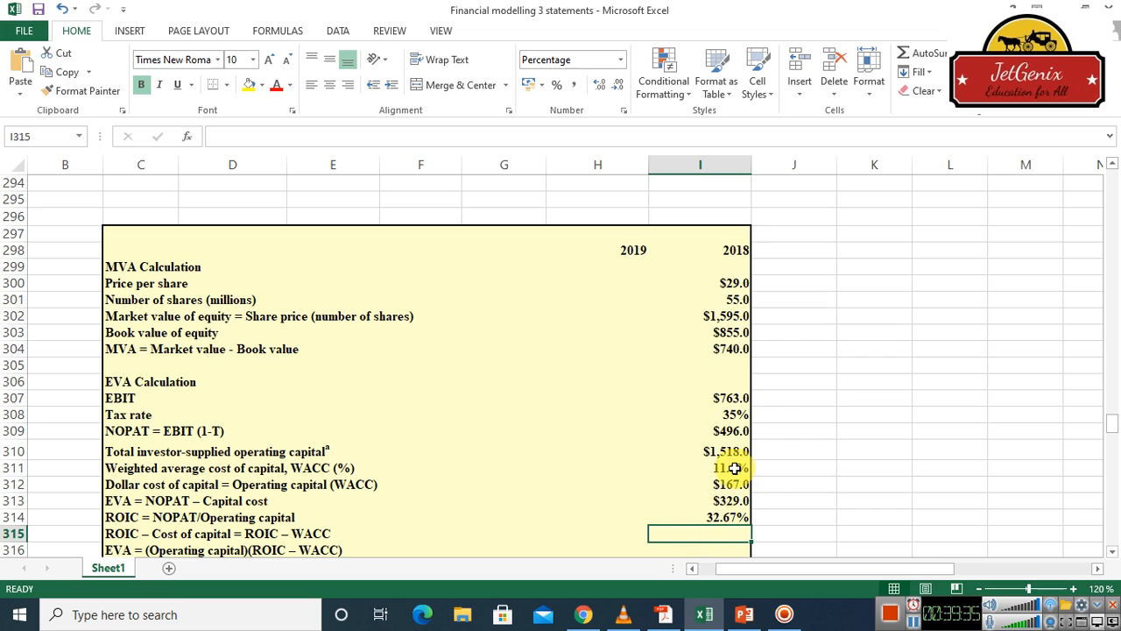
# Calculate the 2018 spread between ROIC and cost of capital in cell I315 with =I314-I311
pyautogui.write('=')
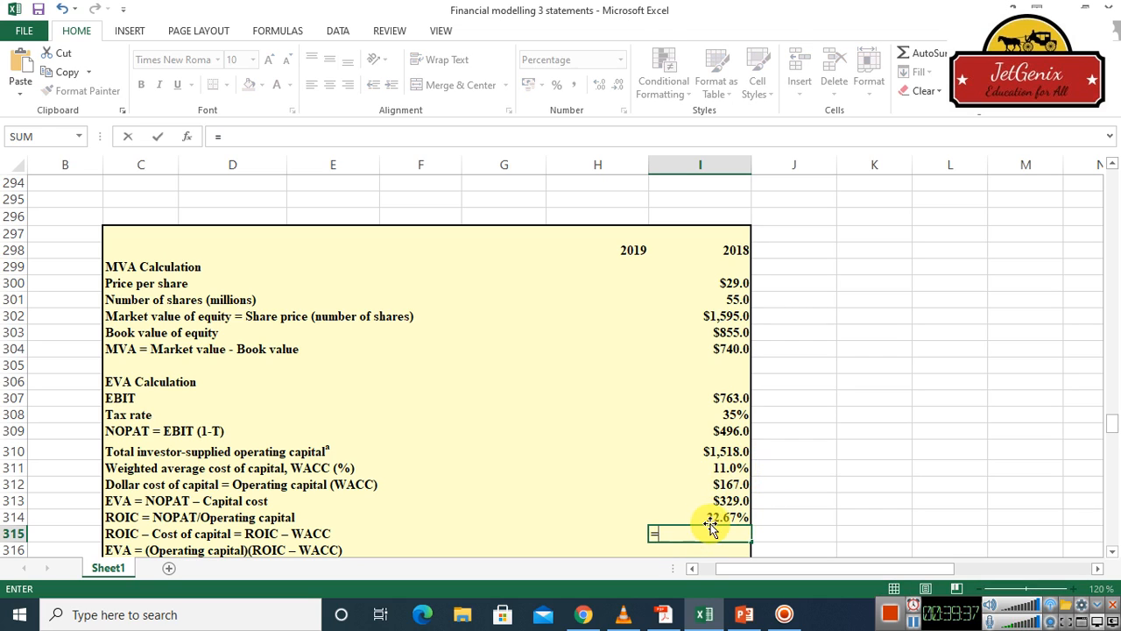
pyautogui.click(718, 518)
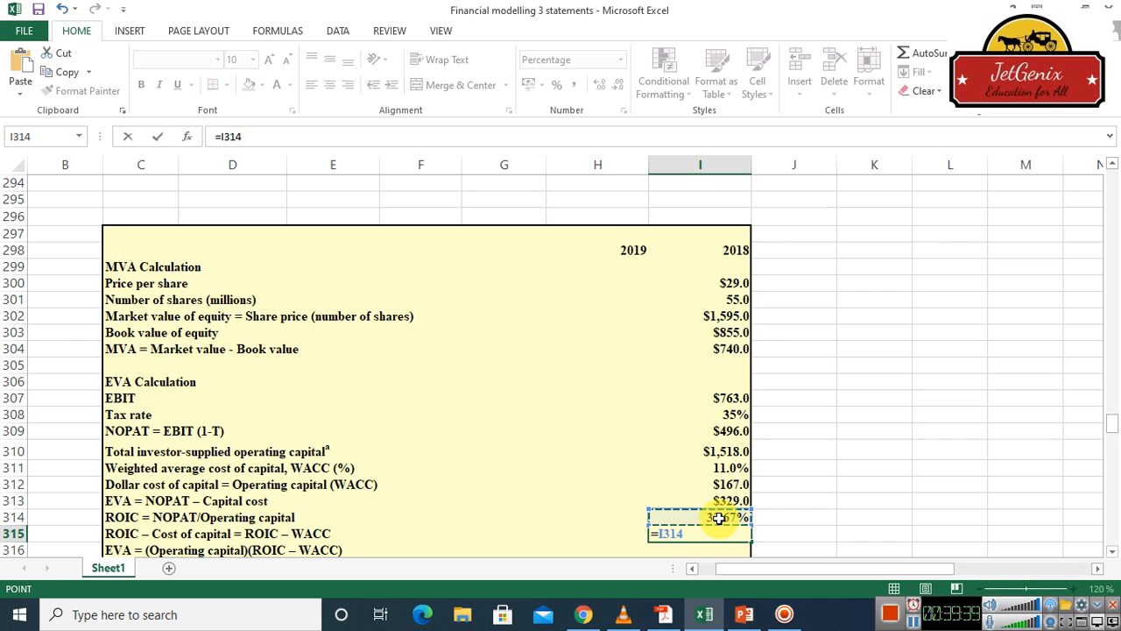
pyautogui.write('-')
pyautogui.click(738, 469)
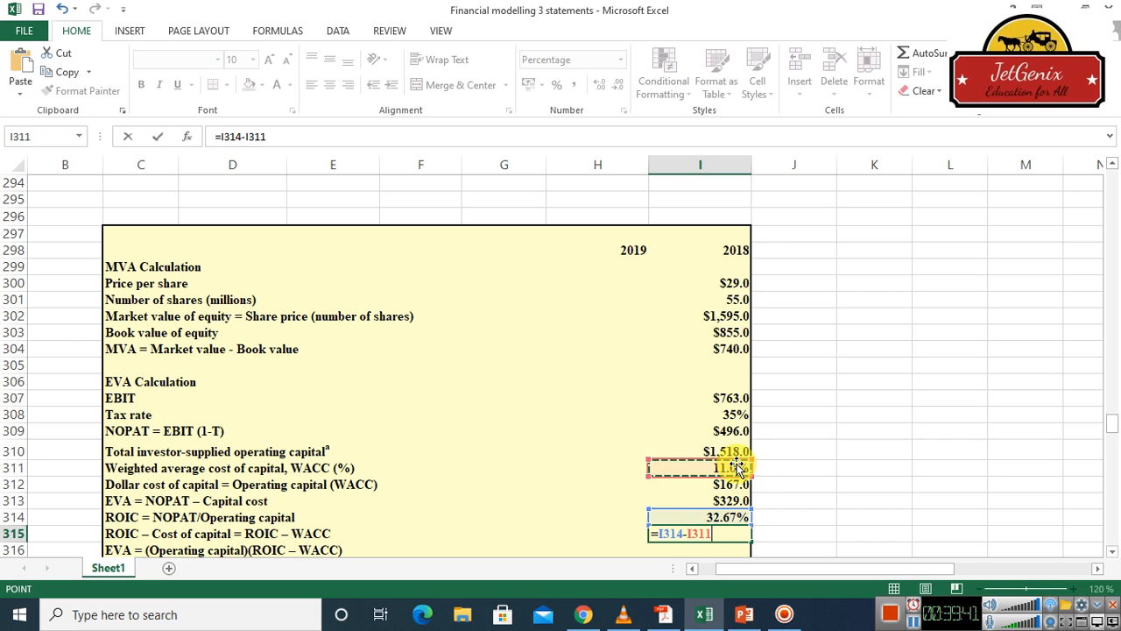
pyautogui.press('Return')
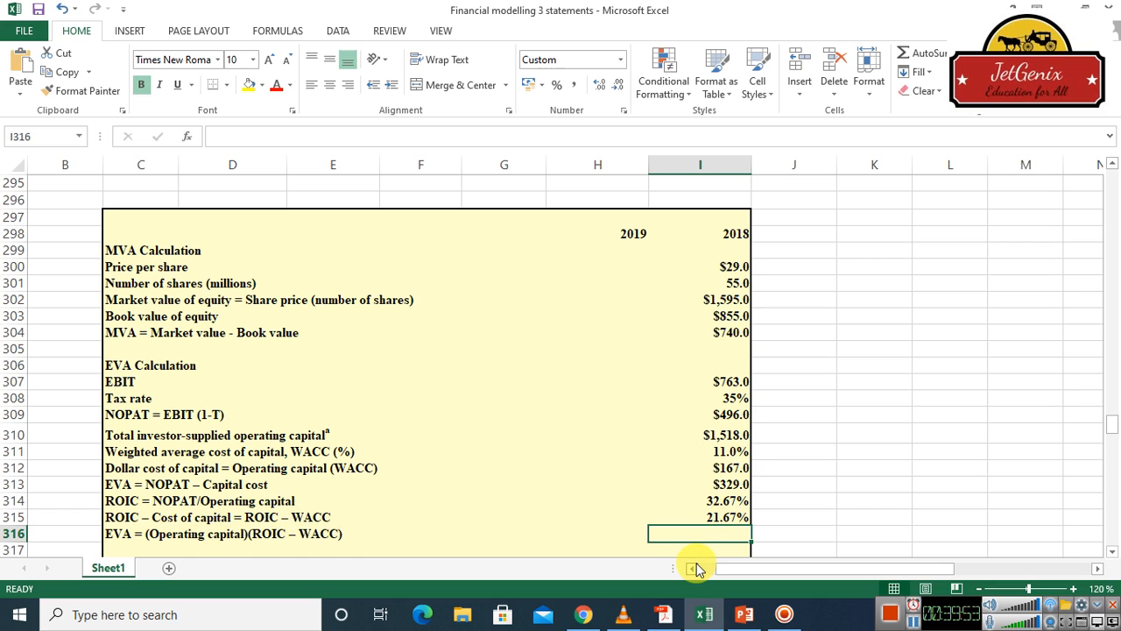
# Fill the 2018 alternative EVA cell I316 with the total net operating capital minus the ROIC–WACC spread, using =E213-I315
pyautogui.write('=')
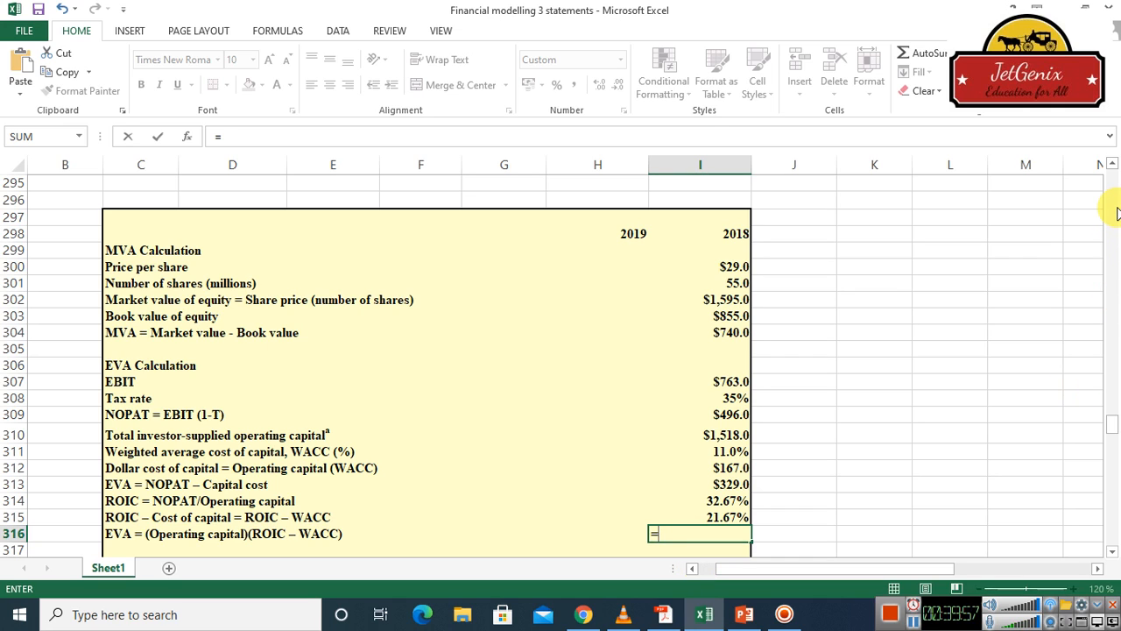
pyautogui.click(1112, 165)
pyautogui.scroll(11, 1113, 169)
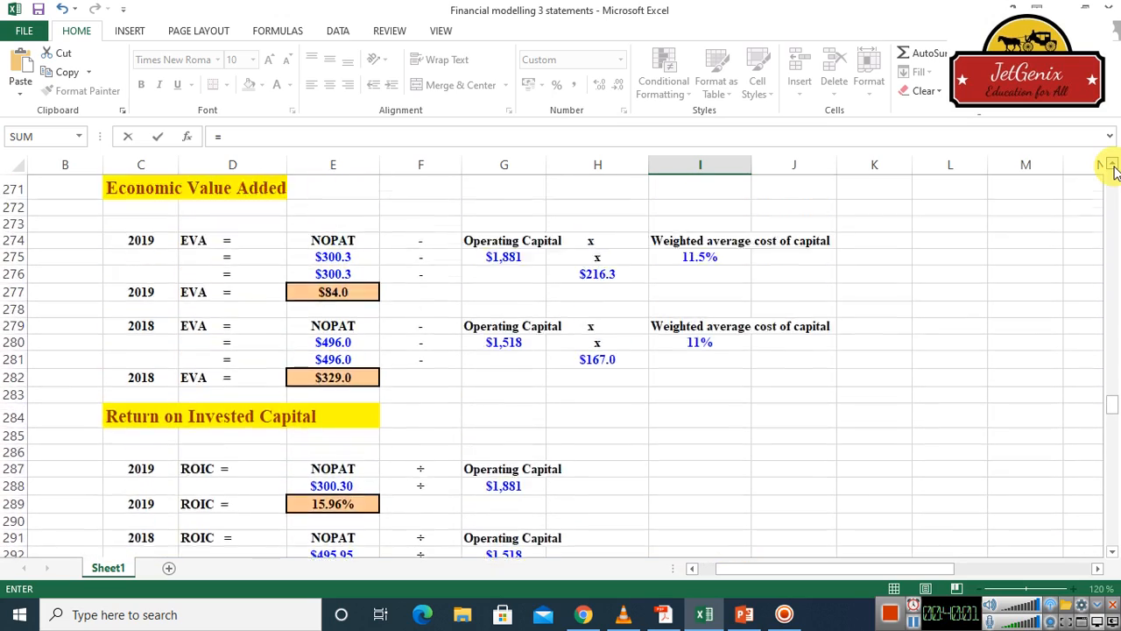
pyautogui.scroll(11, 1112, 168)
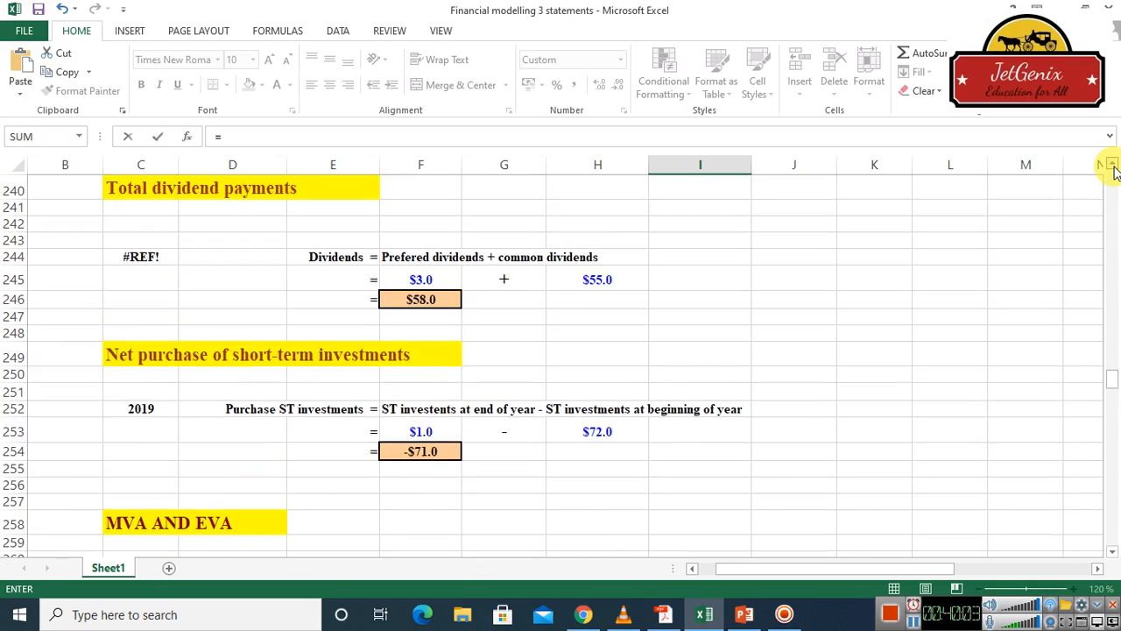
pyautogui.scroll(7, 1112, 168)
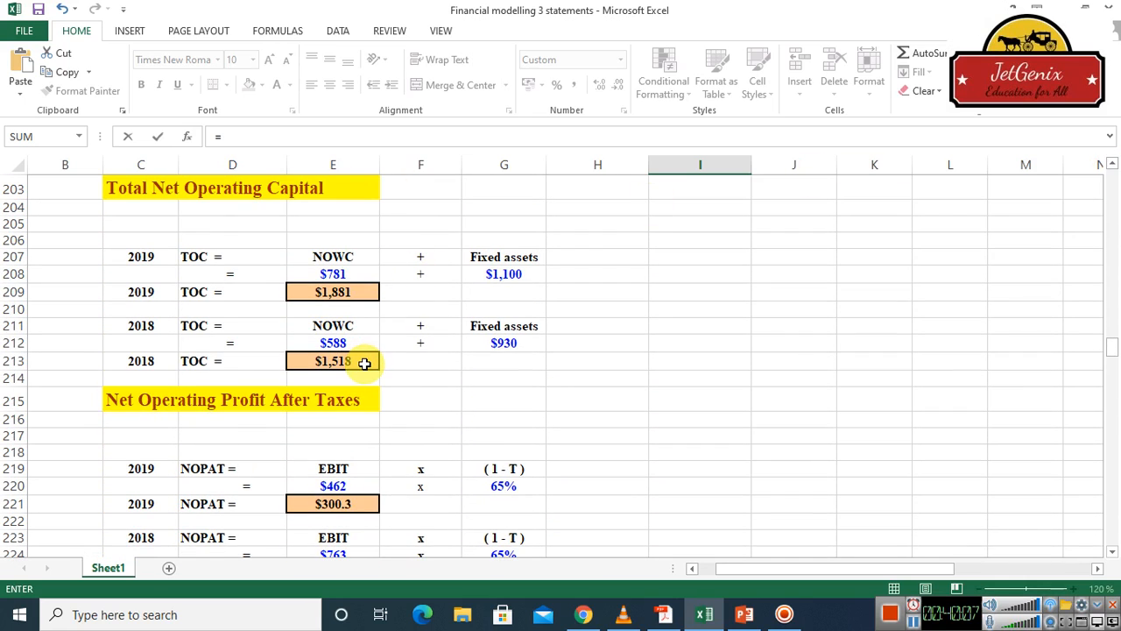
pyautogui.click(365, 363)
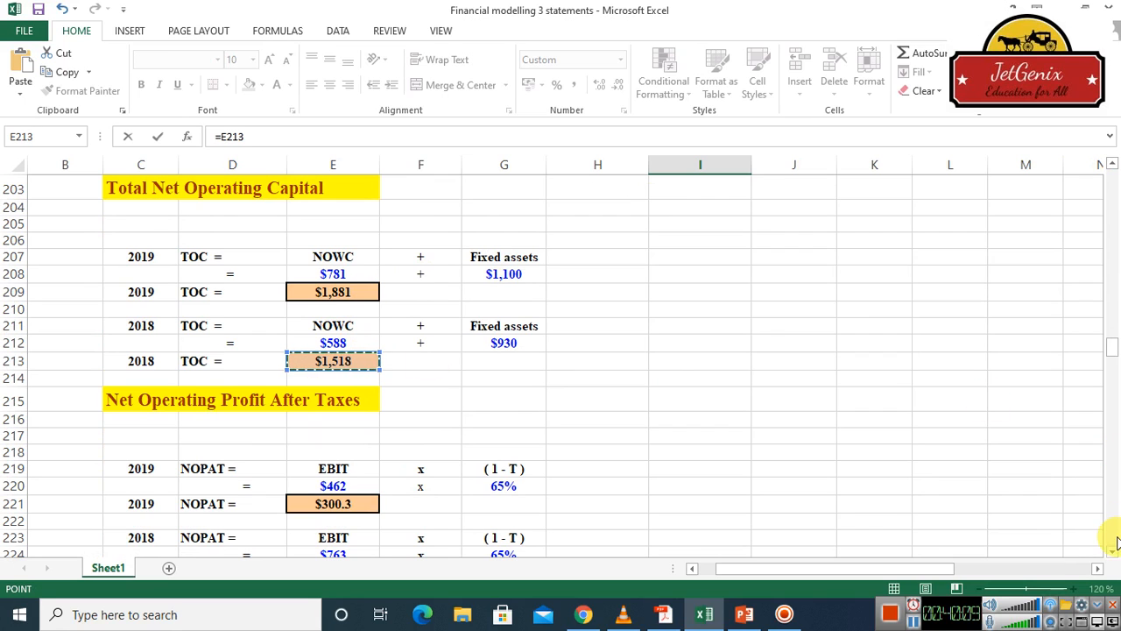
pyautogui.scroll(-4, 1113, 548)
pyautogui.scroll(-5, 1113, 553)
pyautogui.moveTo(1112, 554); pyautogui.dragTo(1112, 555)
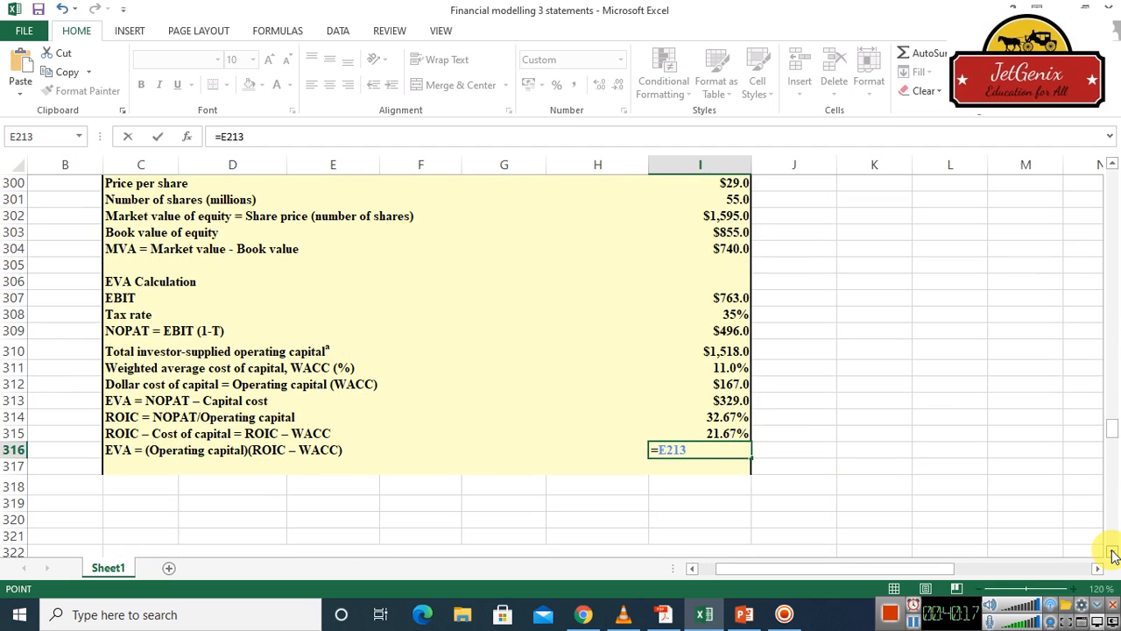
pyautogui.write('-')
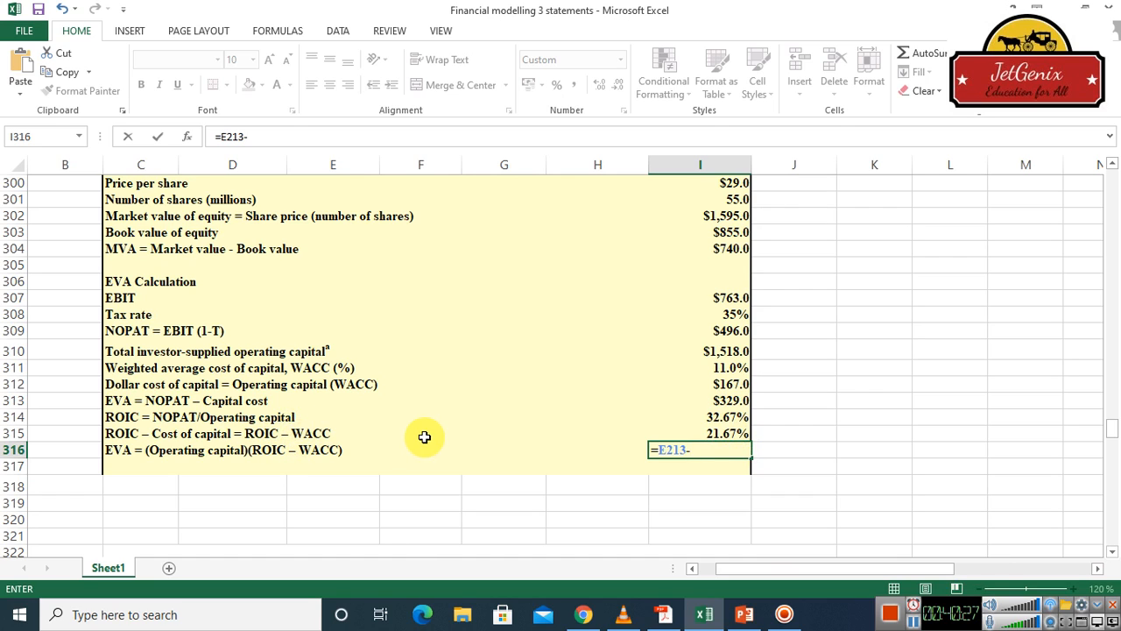
pyautogui.click(720, 434)
pyautogui.press('Return')
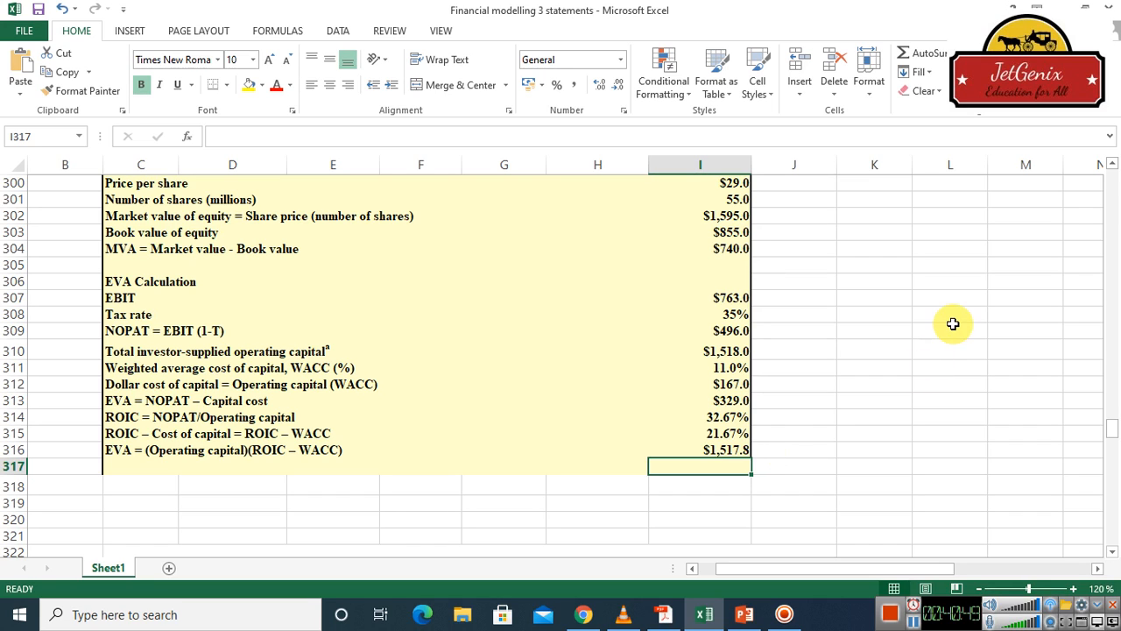
# Review the model from the MVA/EVA summary table back up through the ROIC, EVA and per-share ratio sections to the income statement
pyautogui.scroll(3, 1112, 166)
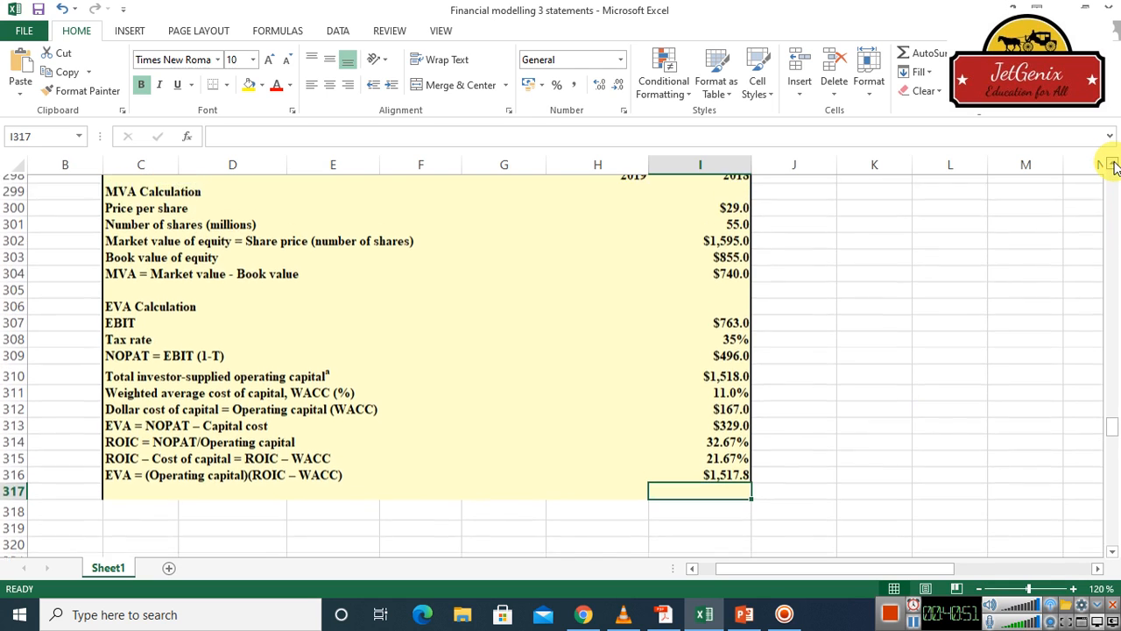
pyautogui.scroll(5, 1114, 166)
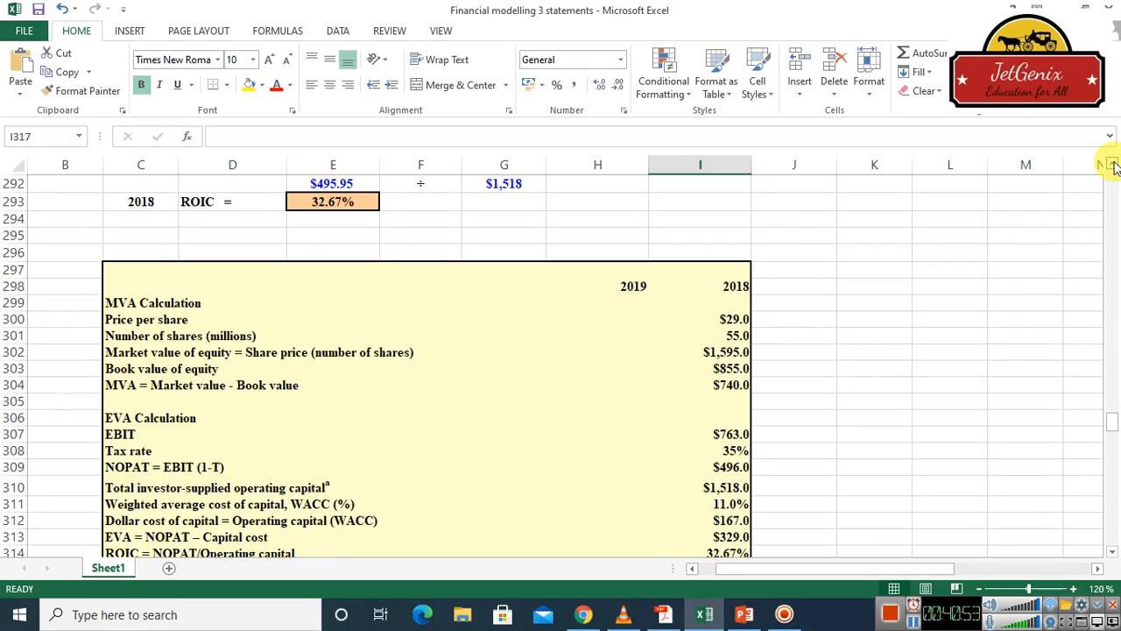
pyautogui.scroll(3, 1114, 166)
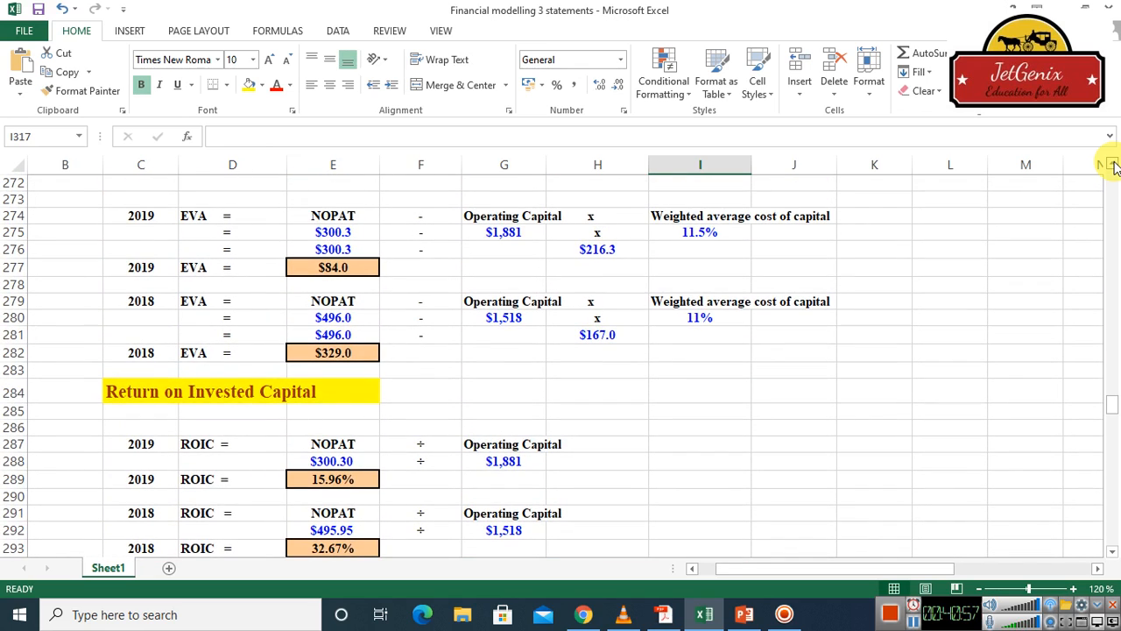
pyautogui.scroll(2, 1114, 167)
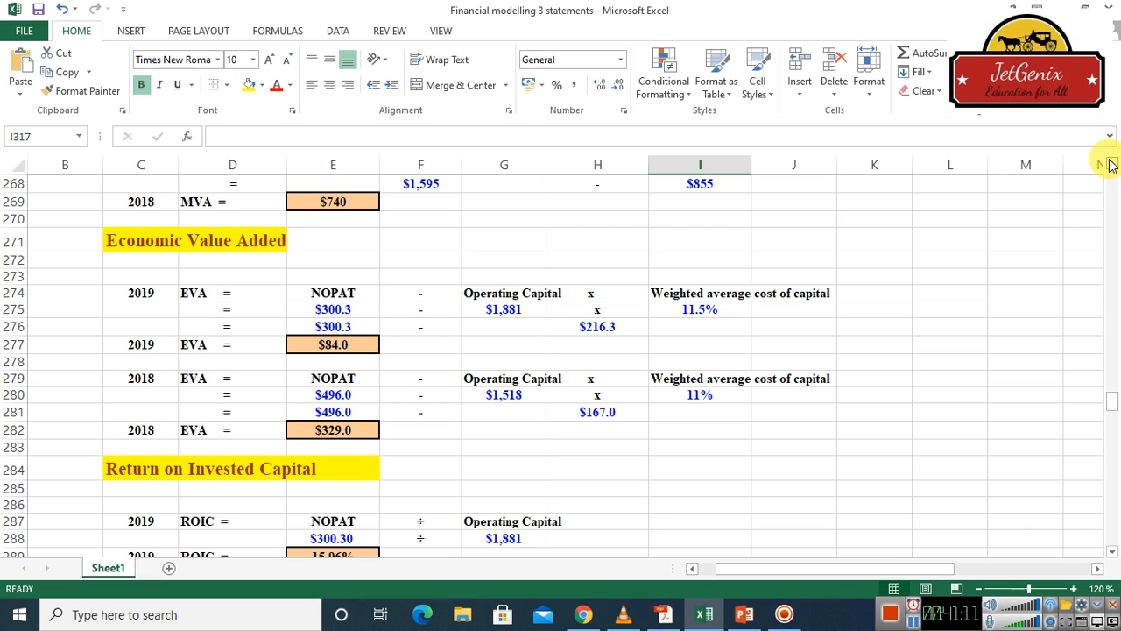
pyautogui.click(1112, 169)
pyautogui.moveTo(1112, 168); pyautogui.dragTo(1112, 168)
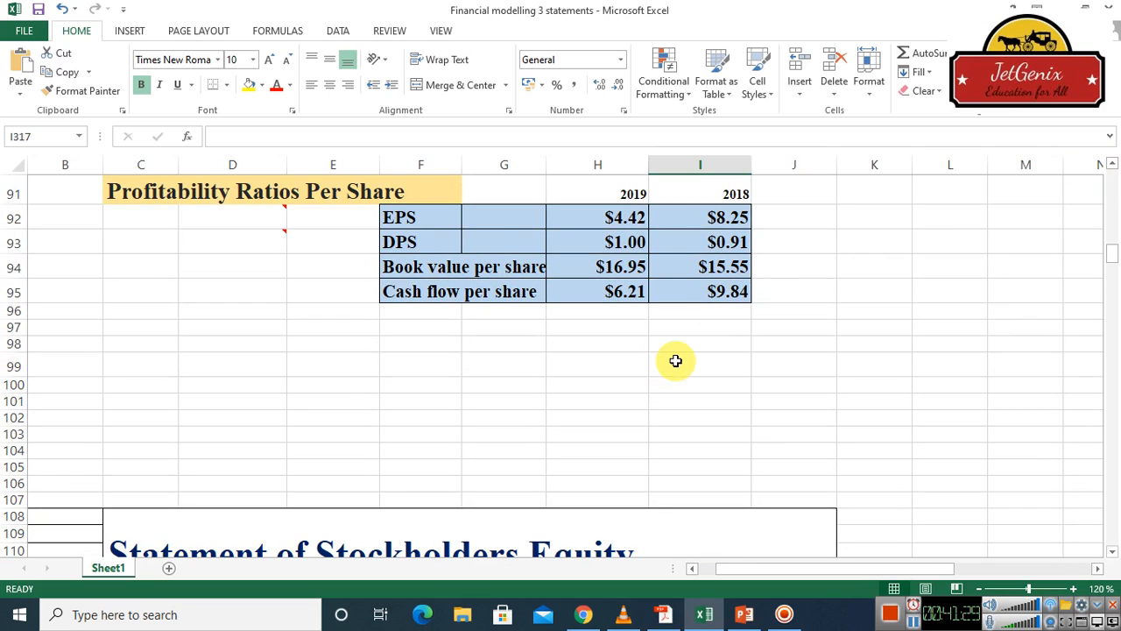
pyautogui.moveTo(1111, 172); pyautogui.dragTo(1111, 172)
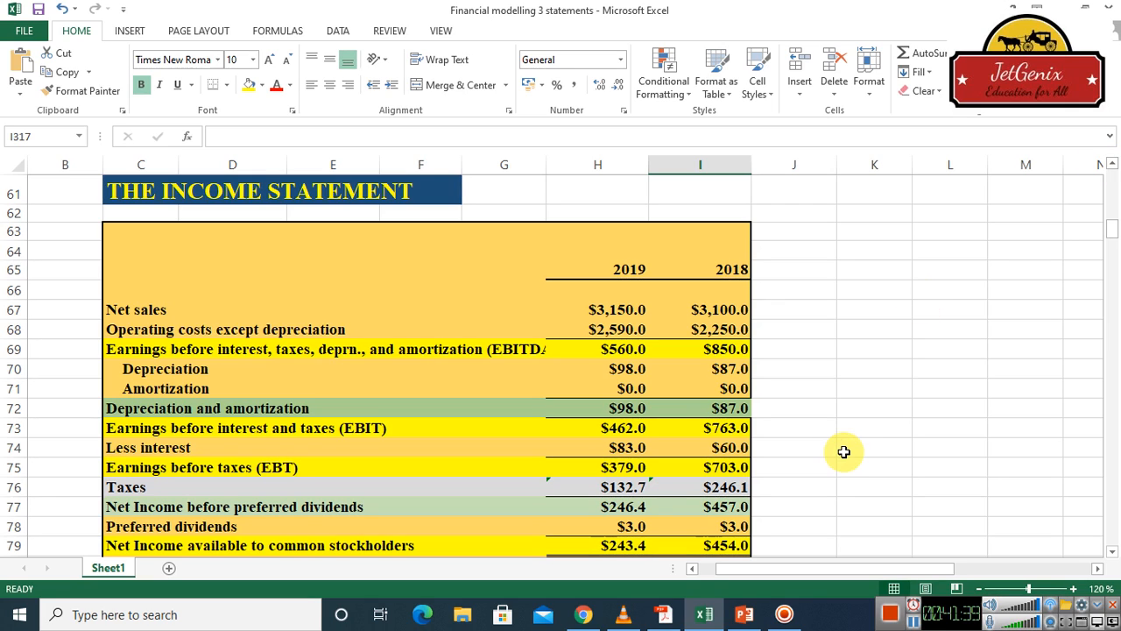
# Switch to the financial modelling presentation in PowerPoint to show its Please Like share and Subscribe slide
pyautogui.click(743, 615)
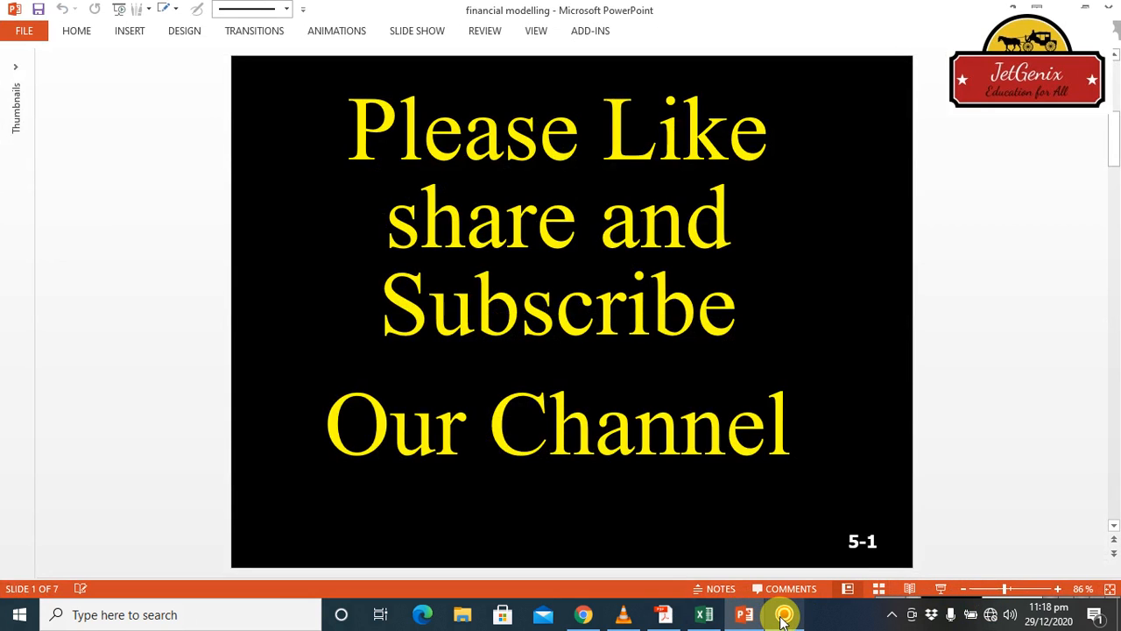
pyautogui.click(784, 617)
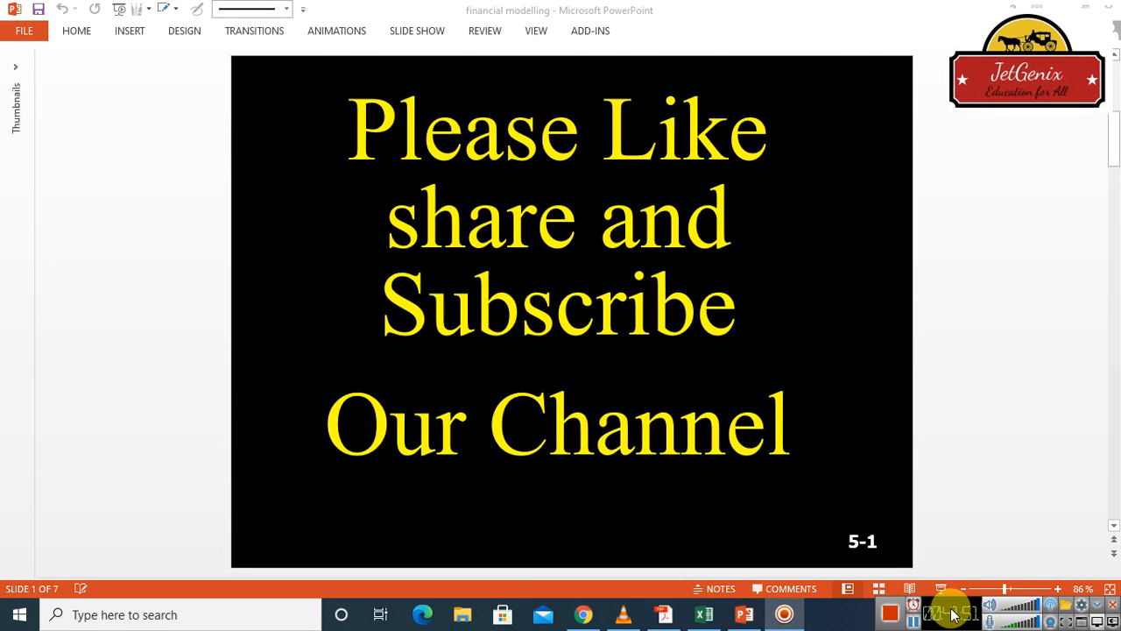